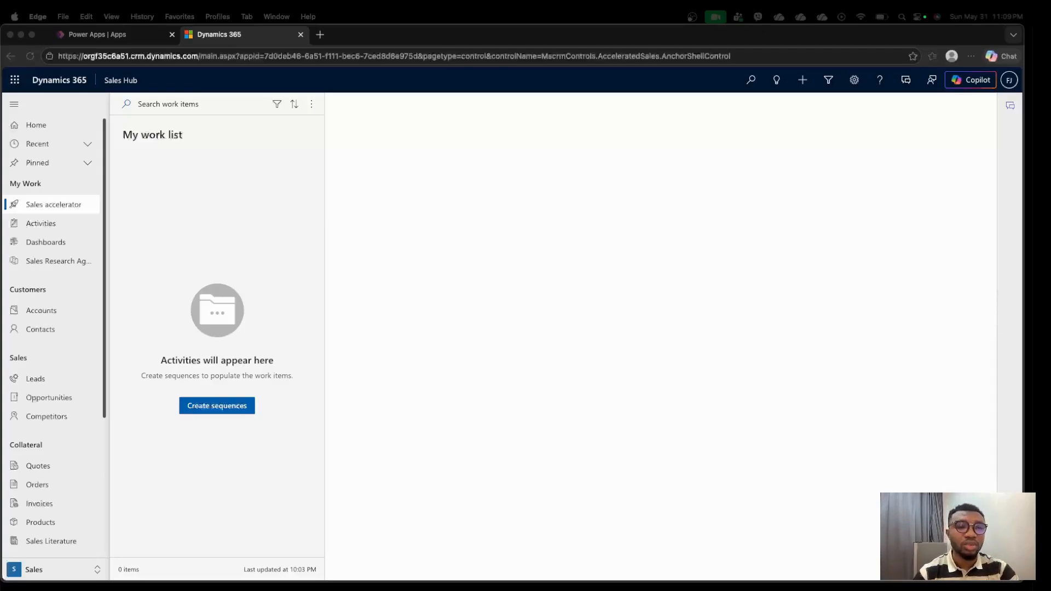
- Switch to the App Settings area and open the Dynamics 365 AI hub
left_click(999, 305)
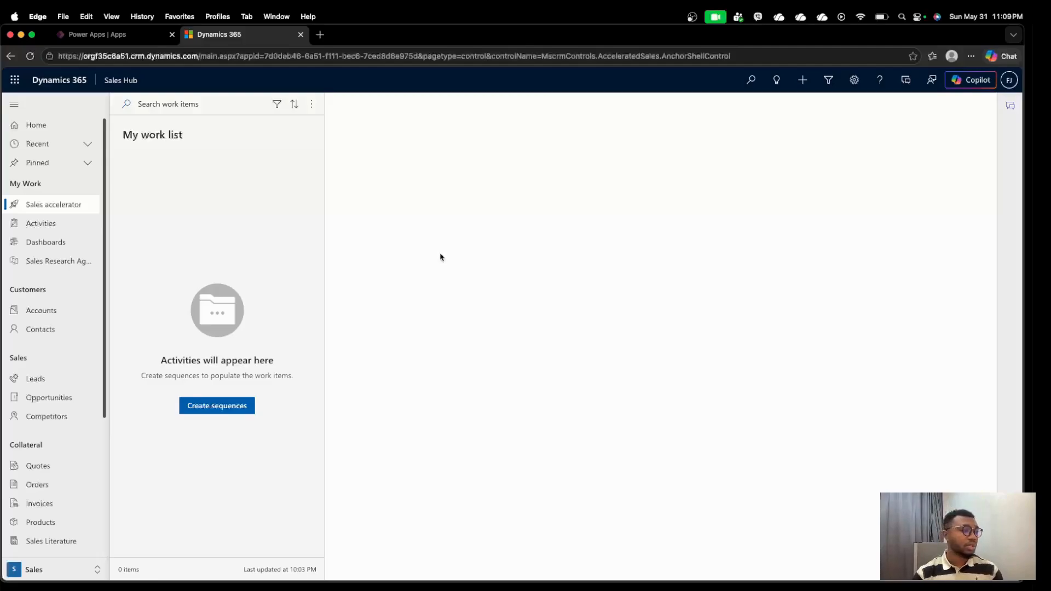
left_click(93, 568)
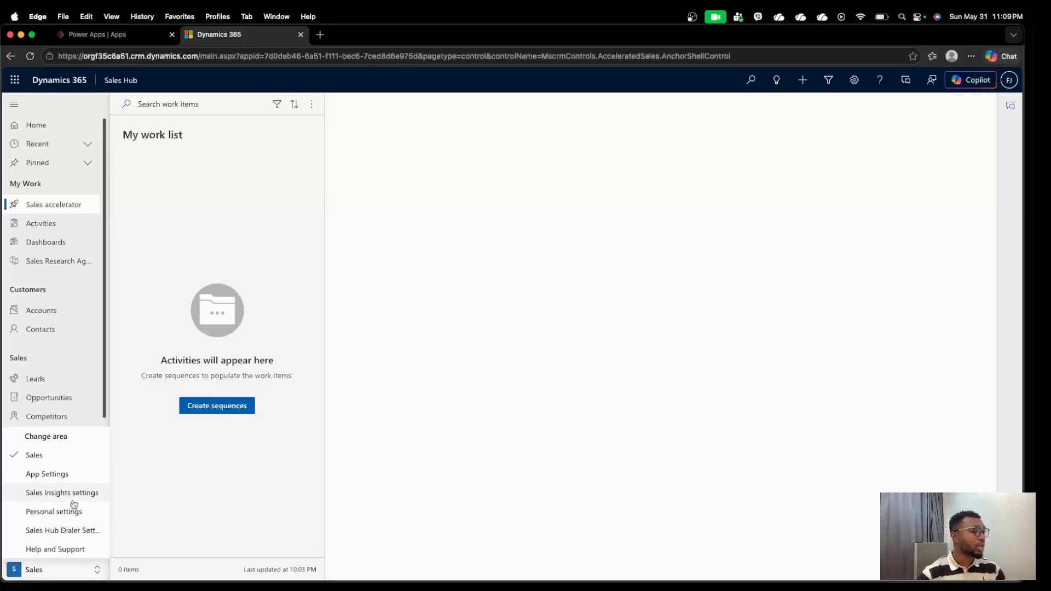
left_click(48, 474)
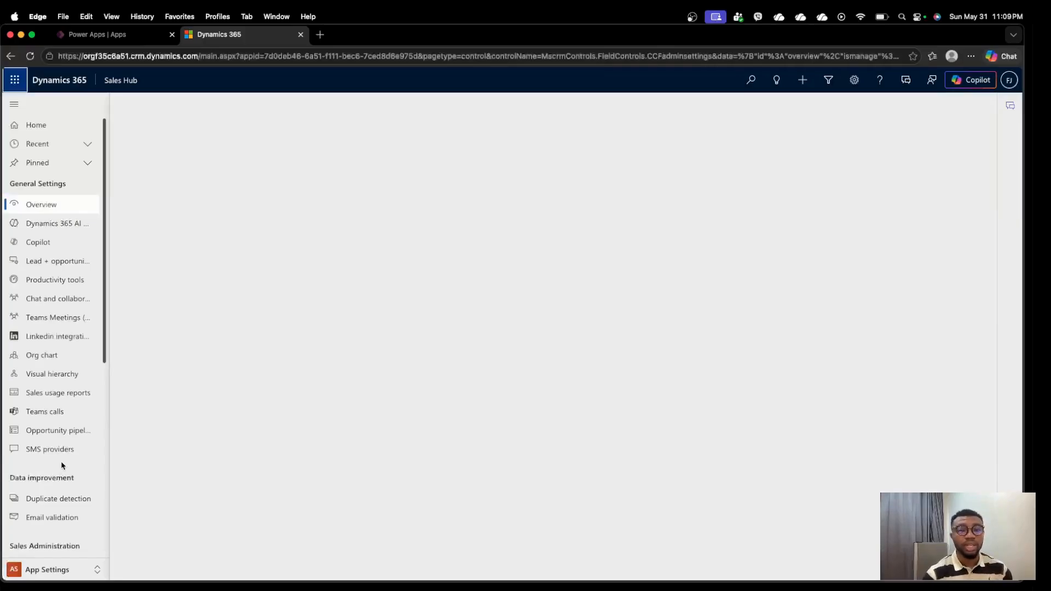
scroll(63, 438, "down", 6)
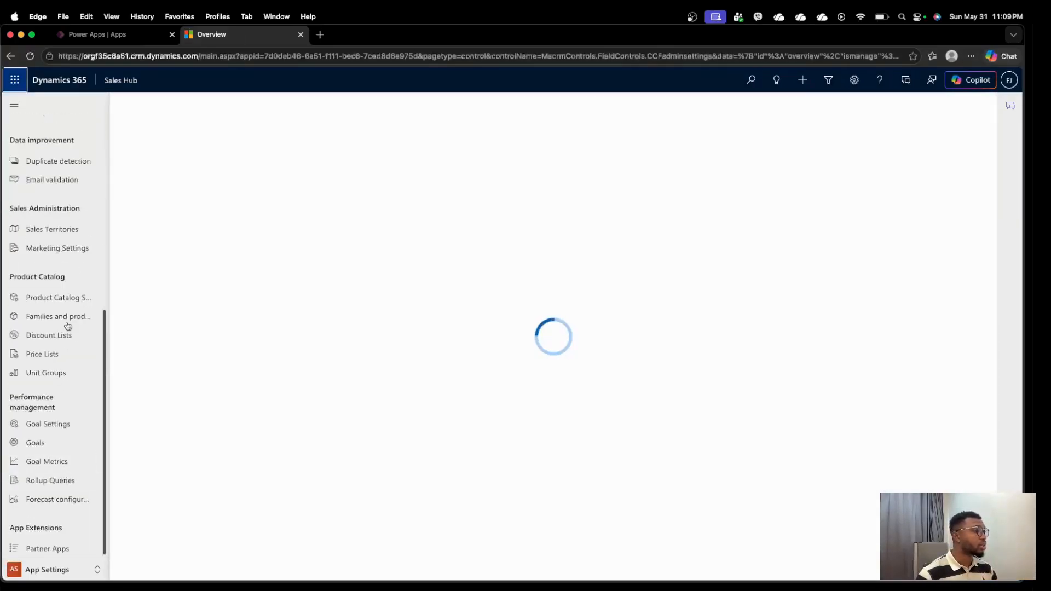
scroll(68, 326, "up", 6)
left_click(61, 224)
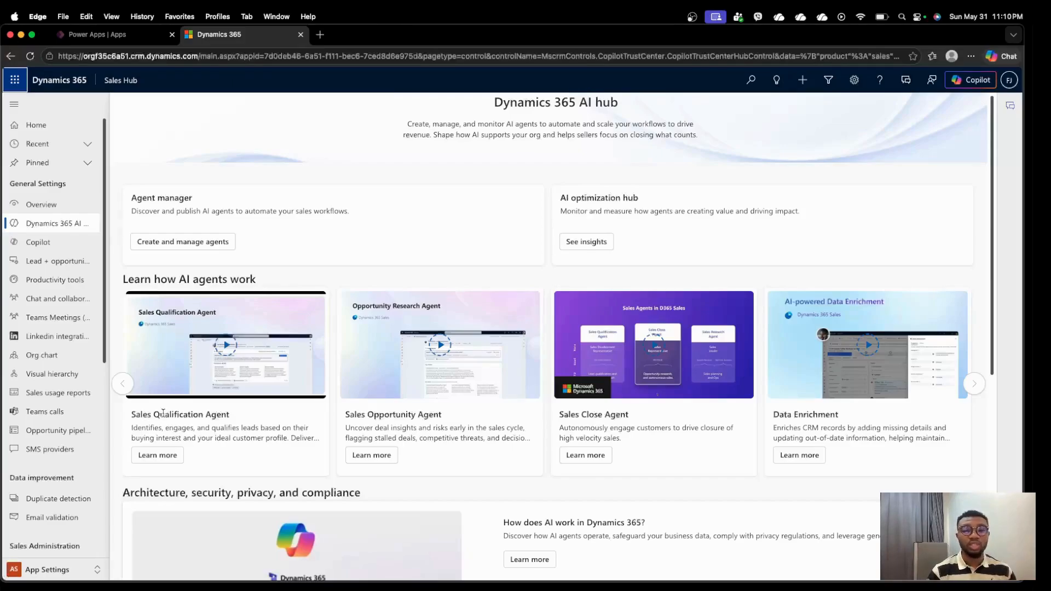
- Go to creating and managing agents and choose the Sales Qualification Agent as the AI agent to create
left_click(190, 242)
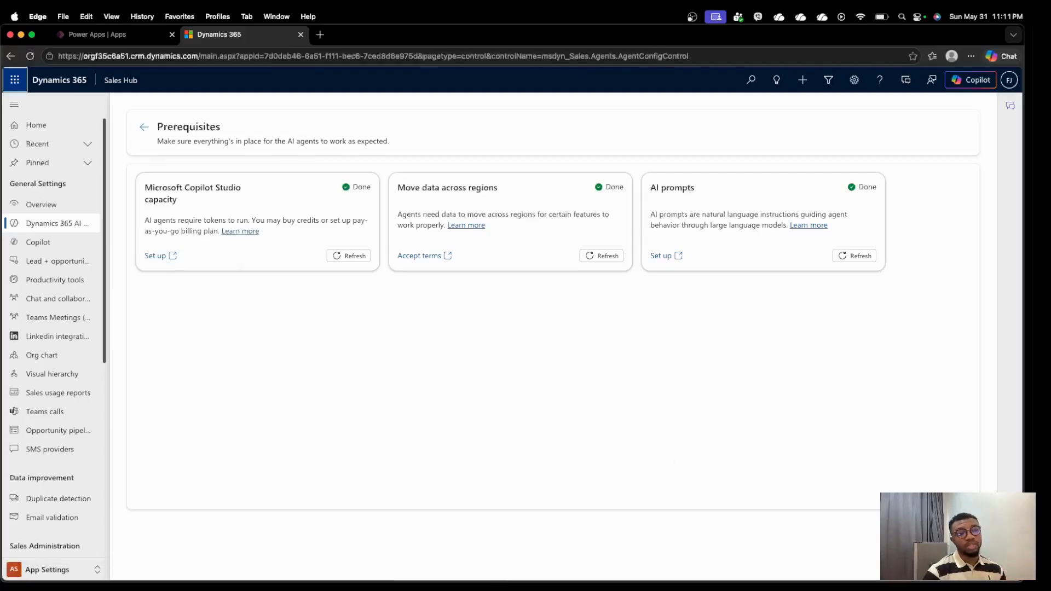
left_click(950, 533)
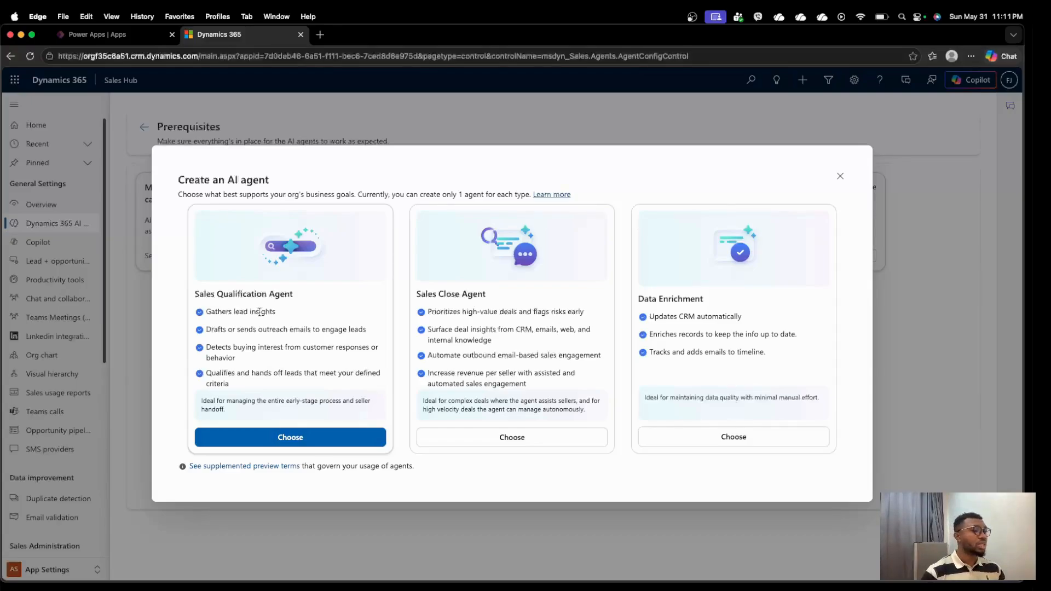
left_click_drag(278, 312, 301, 330)
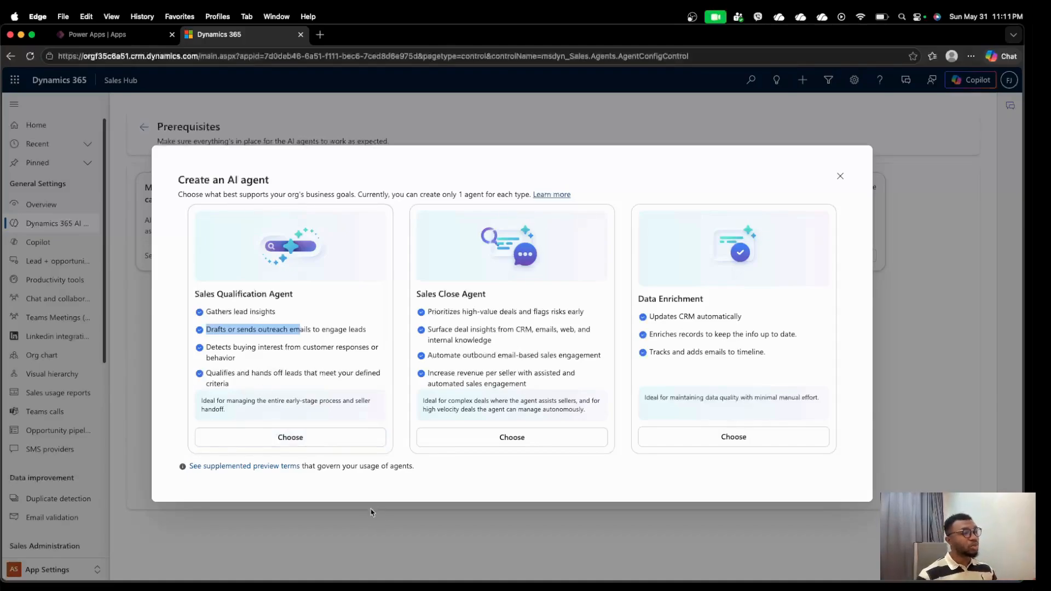
left_click(300, 444)
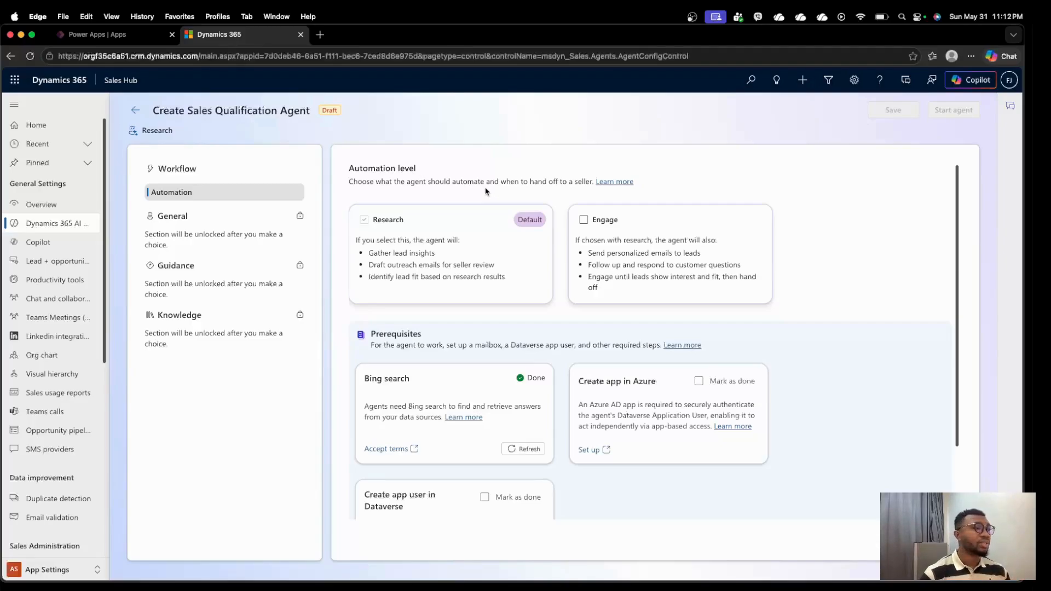
- Enable the Engage automation level and mark the Azure app, Dataverse app user, shared mailbox and server side sync prerequisites as done
left_click(583, 219)
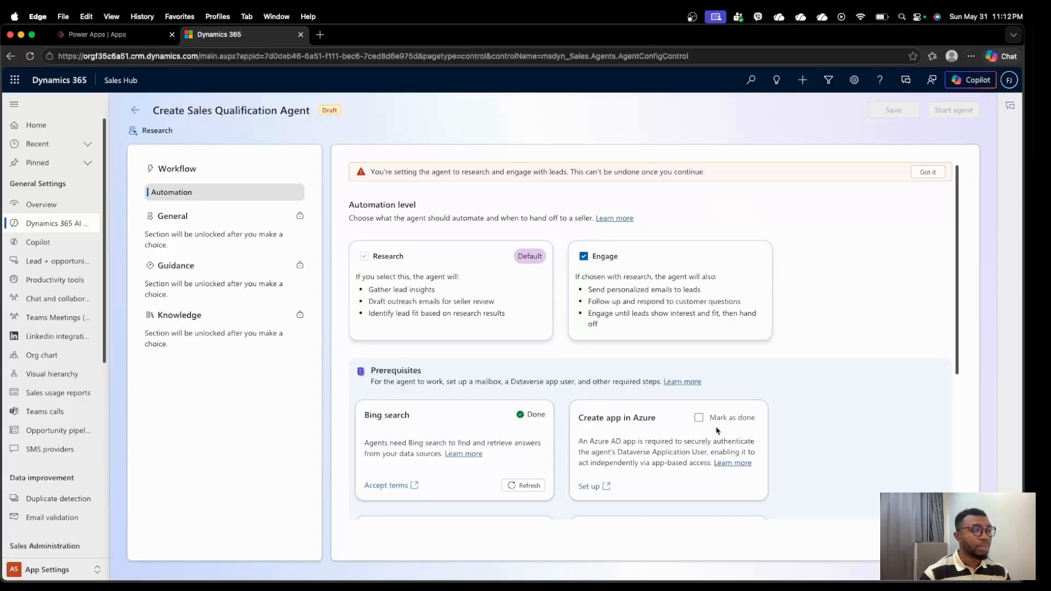
left_click(699, 417)
scroll(668, 438, "down", 4)
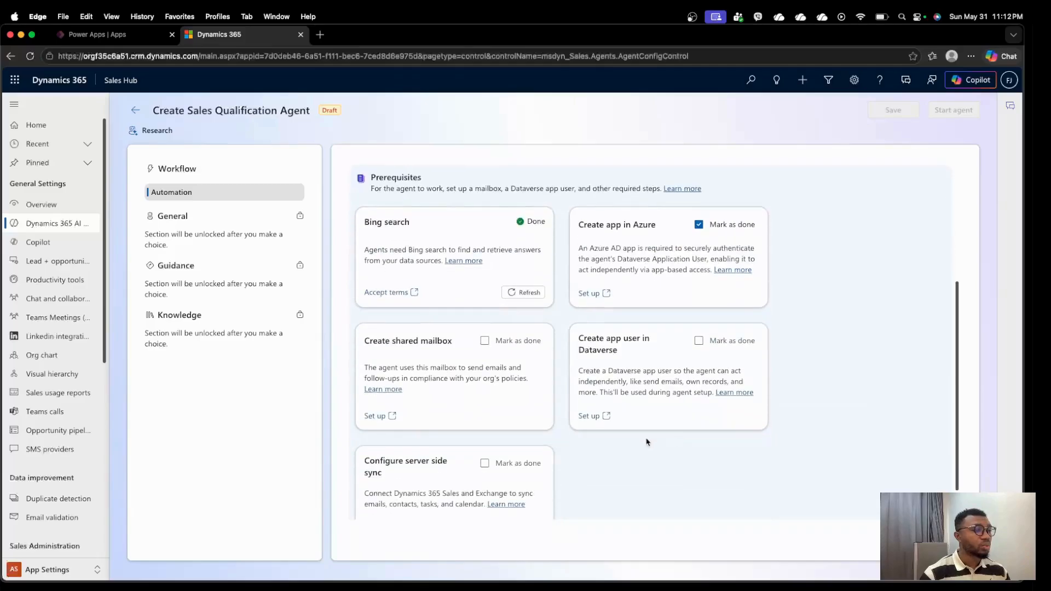
left_click(698, 341)
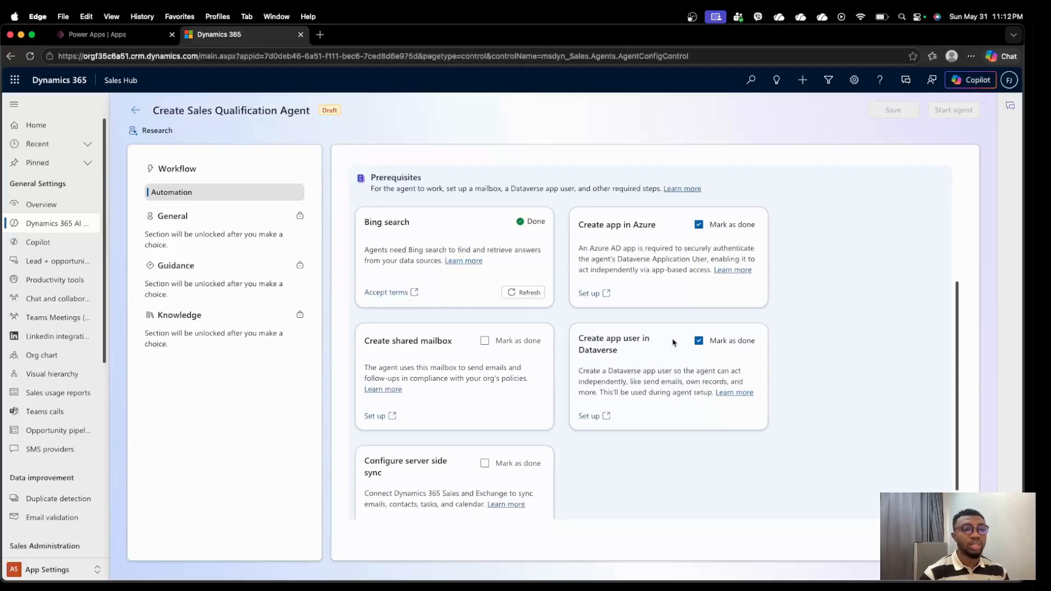
left_click(484, 341)
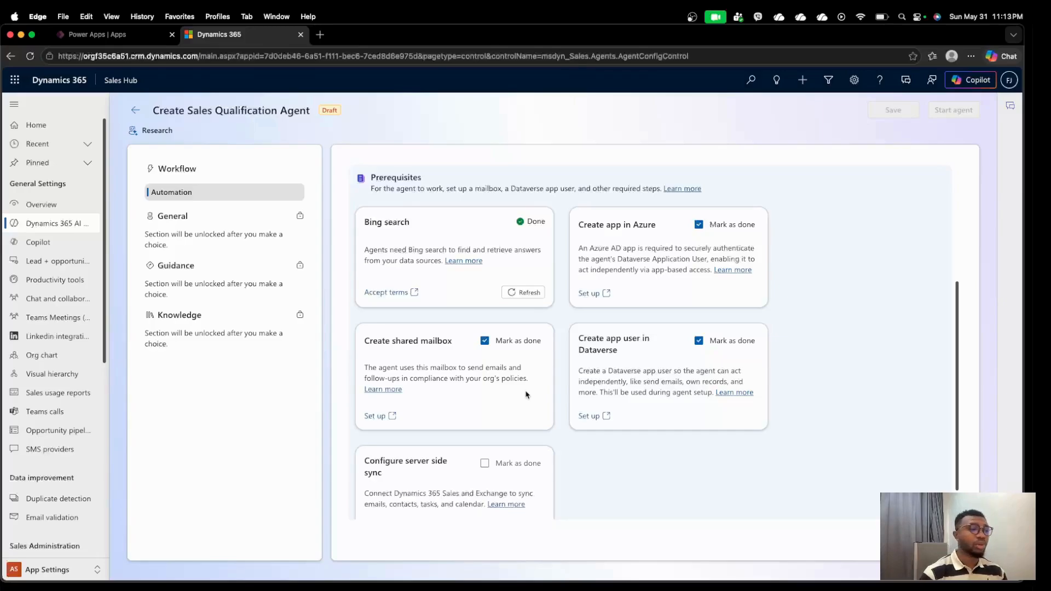
left_click(485, 464)
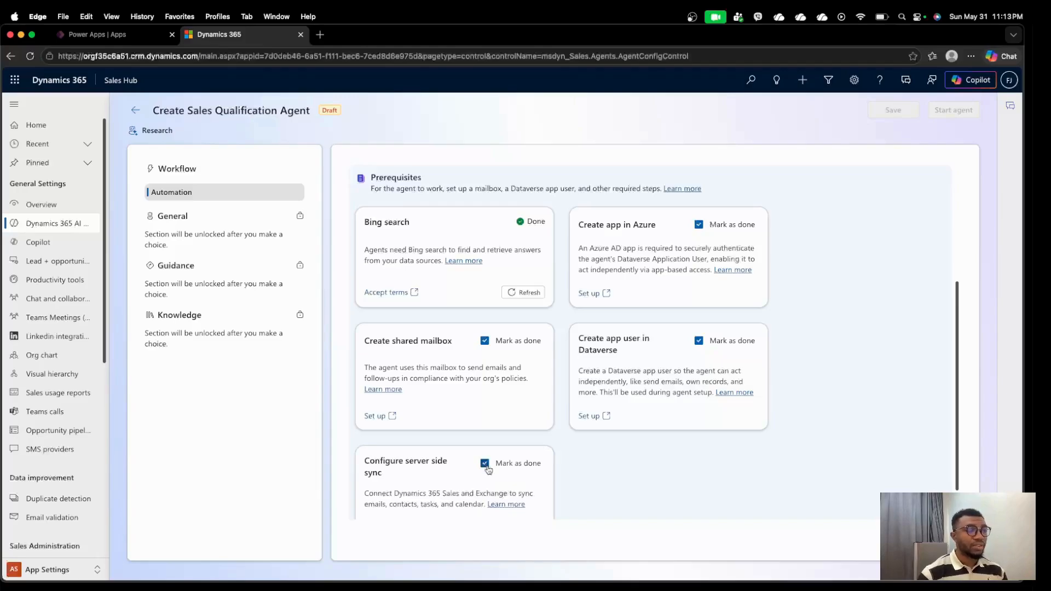
scroll(492, 454, "down", 2)
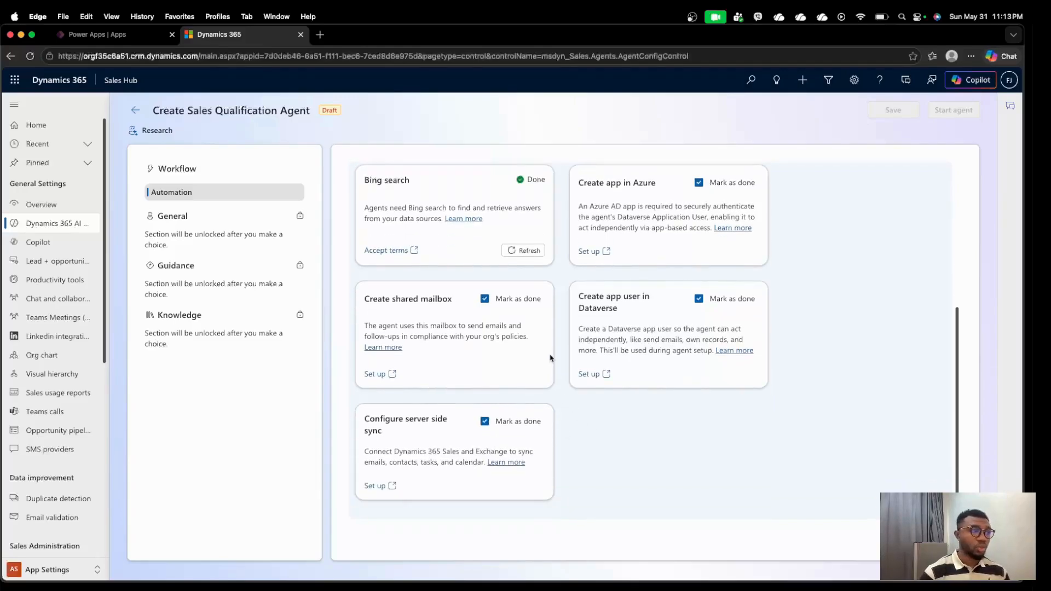
- Acknowledge the research-and-engage warning and continue to the agent profile settings
scroll(551, 358, "up", 5)
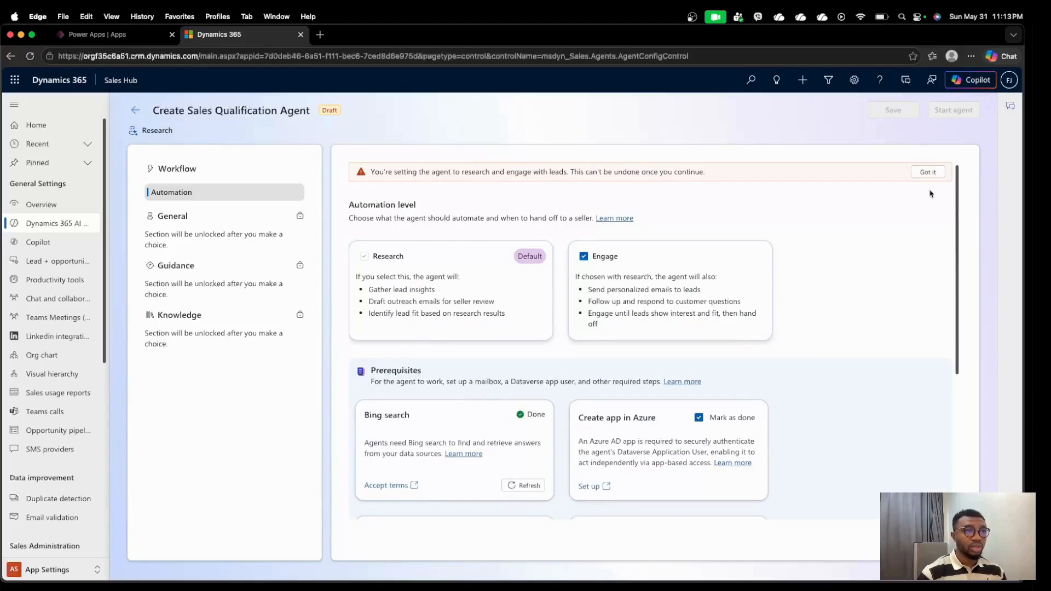
left_click(935, 173)
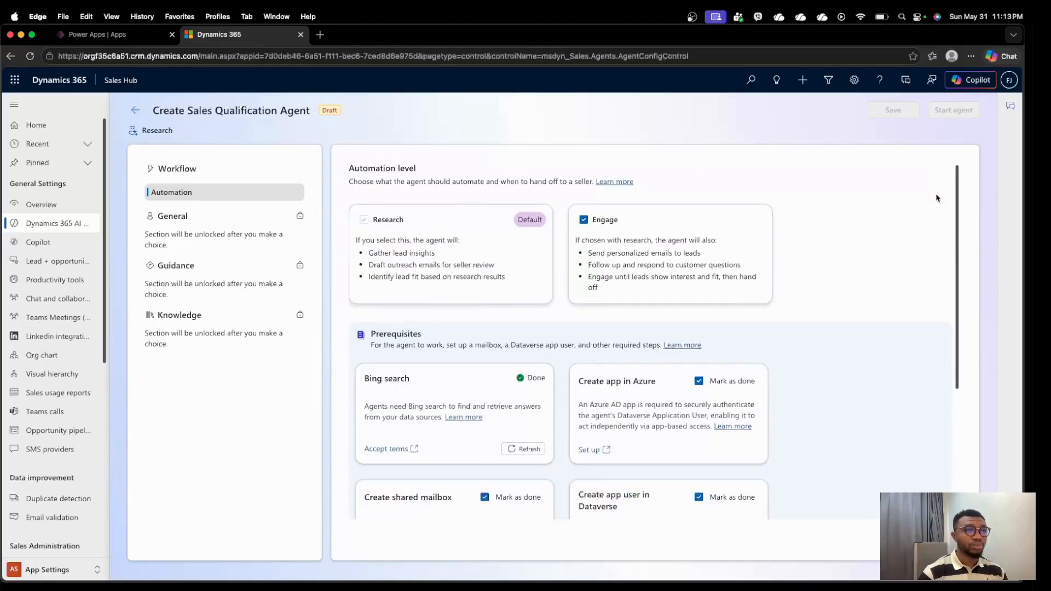
left_click(936, 540)
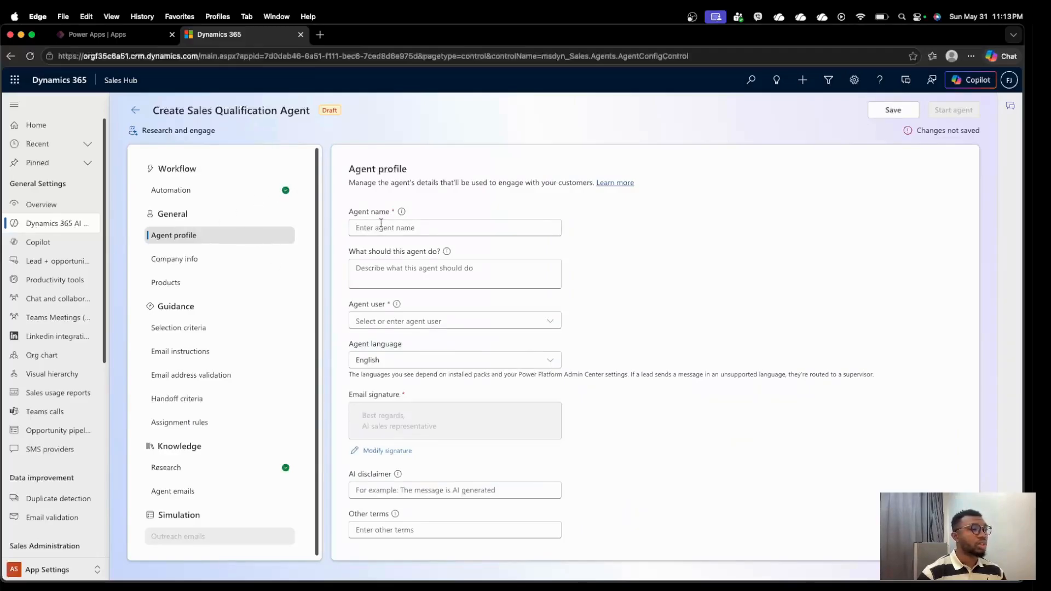
left_click(433, 327)
left_click(620, 313)
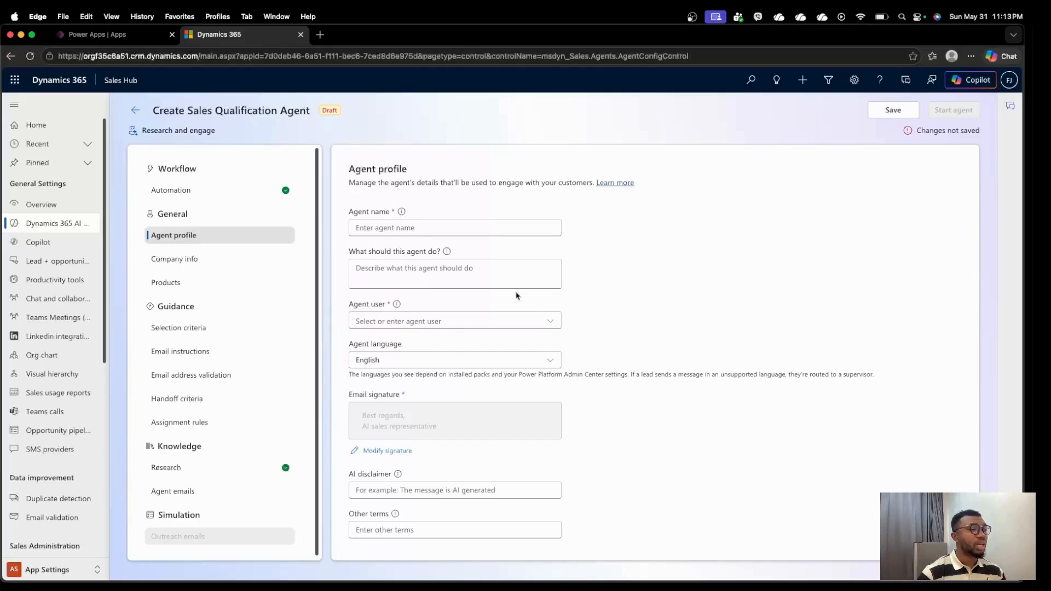
- Set the agent name to a first name followed by "Sales Qualification Agent"
left_click(388, 222)
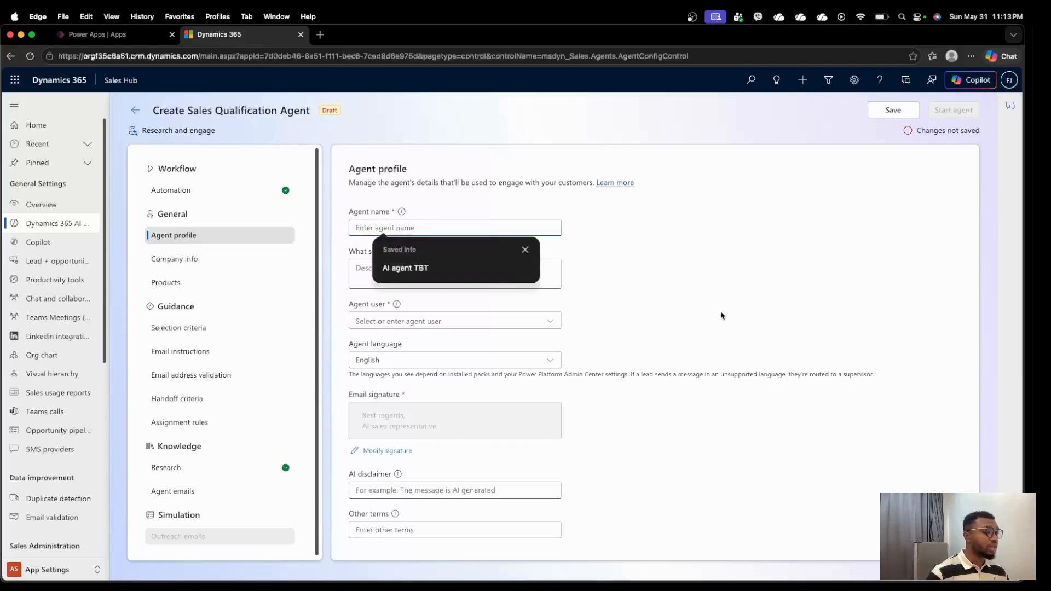
type("fRA")
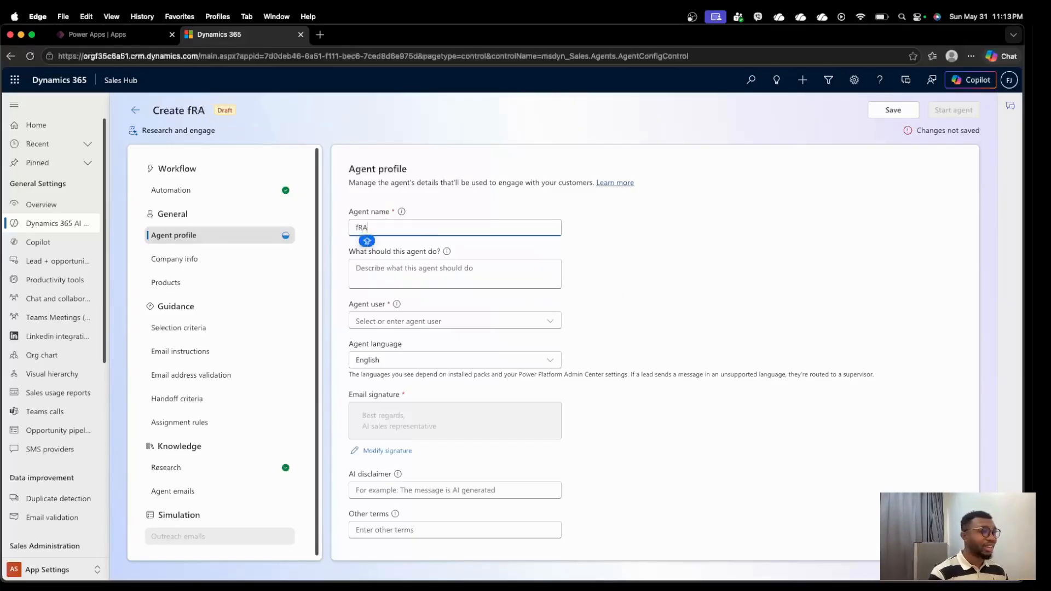
key("BackSpace")
key("BackSpace")
key("BackSpace")
type("fRA")
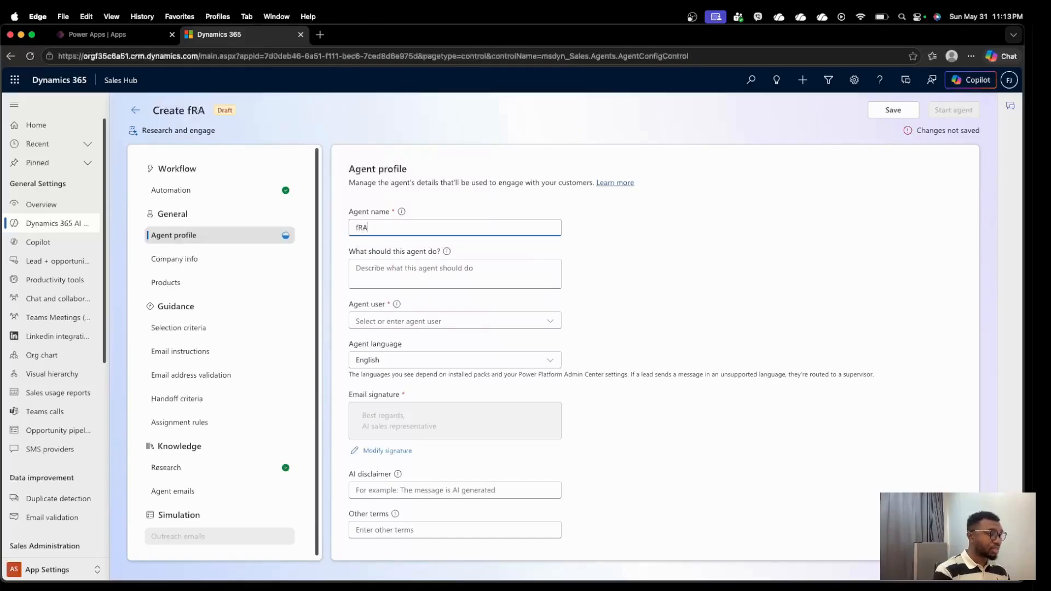
key("Caps_Lock")
key("BackSpace")
key("BackSpace")
key("BackSpace")
type("Fra")
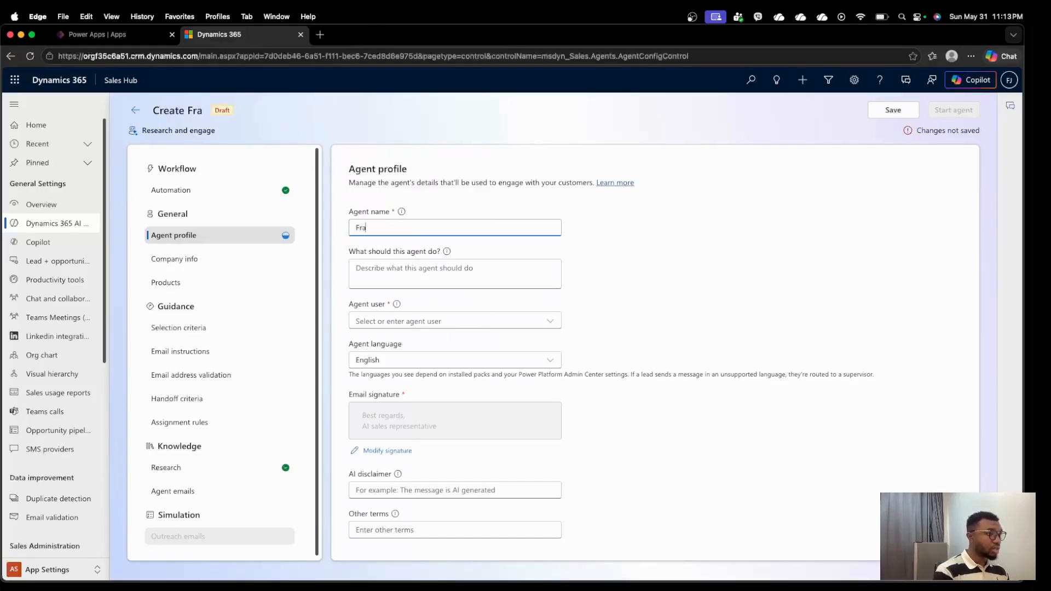
type("nk")
key("Caps_Lock")
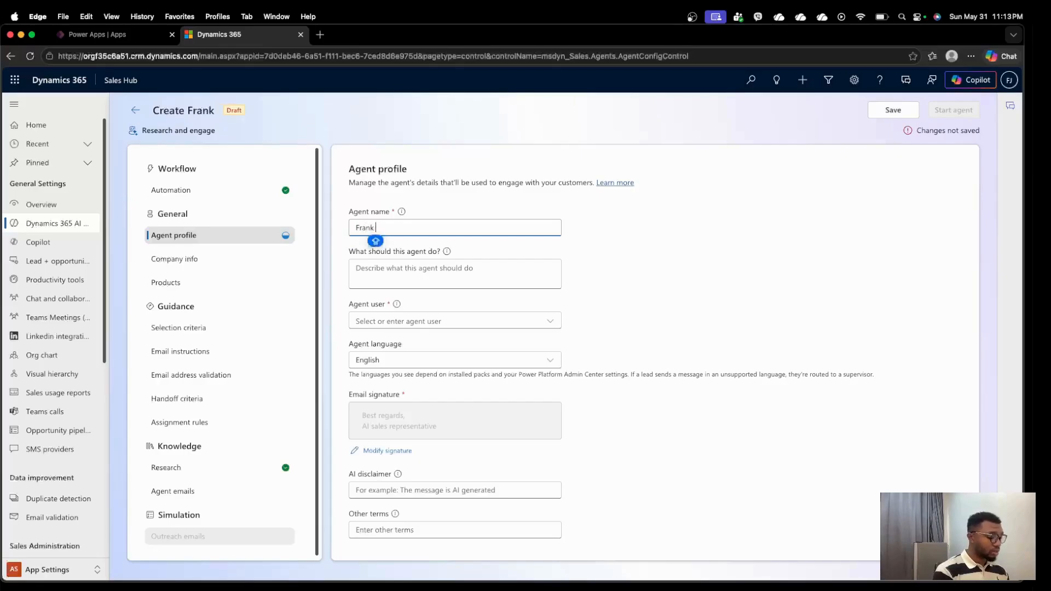
type("Q")
key("Caps_Lock")
type("ua")
key("BackSpace")
key("BackSpace")
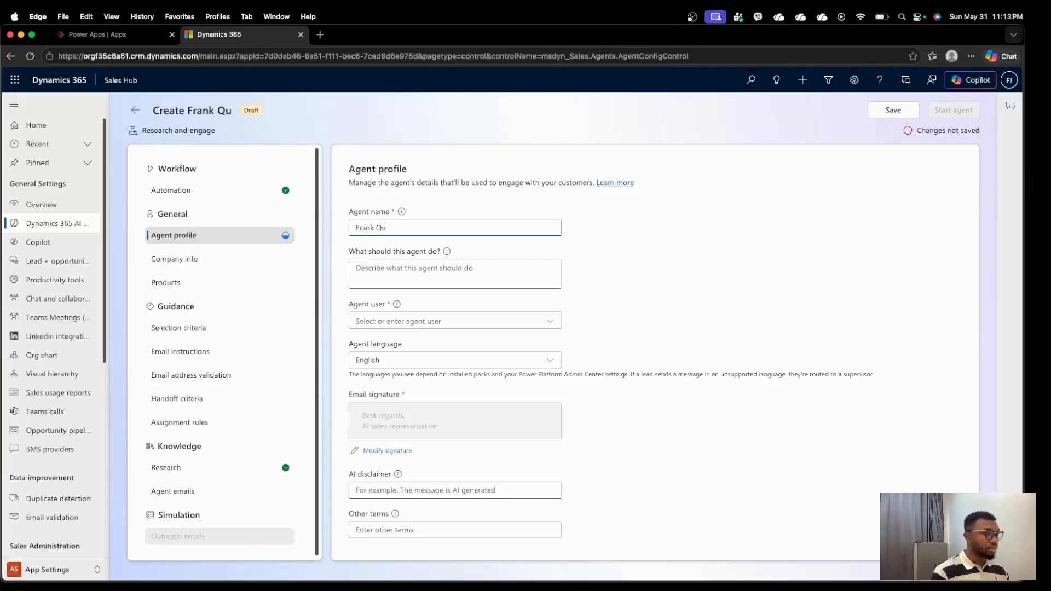
key("BackSpace")
type("Sa")
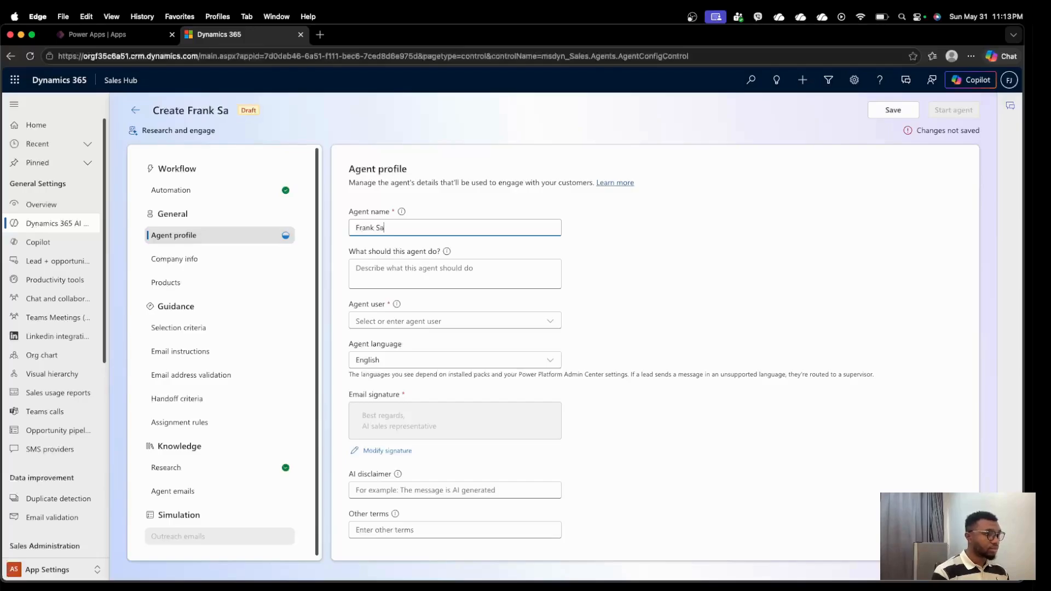
key("BackSpace")
type("ales")
key("Caps_Lock")
type("Q")
key("Caps_Lock")
type("ulaif")
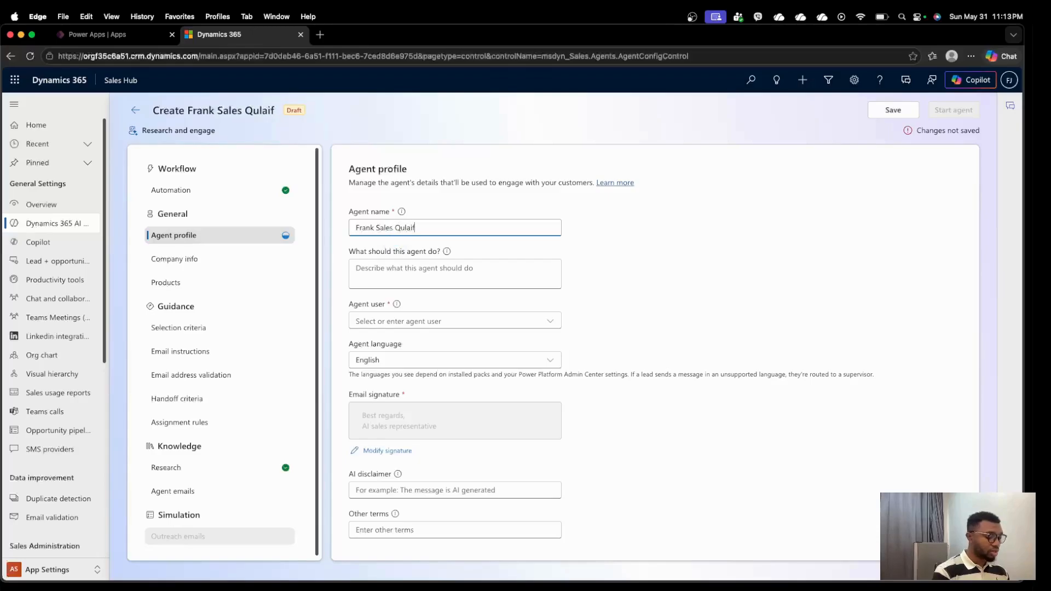
key("BackSpace")
key("BackSpace")
key("BackSpace")
key("BackSpace")
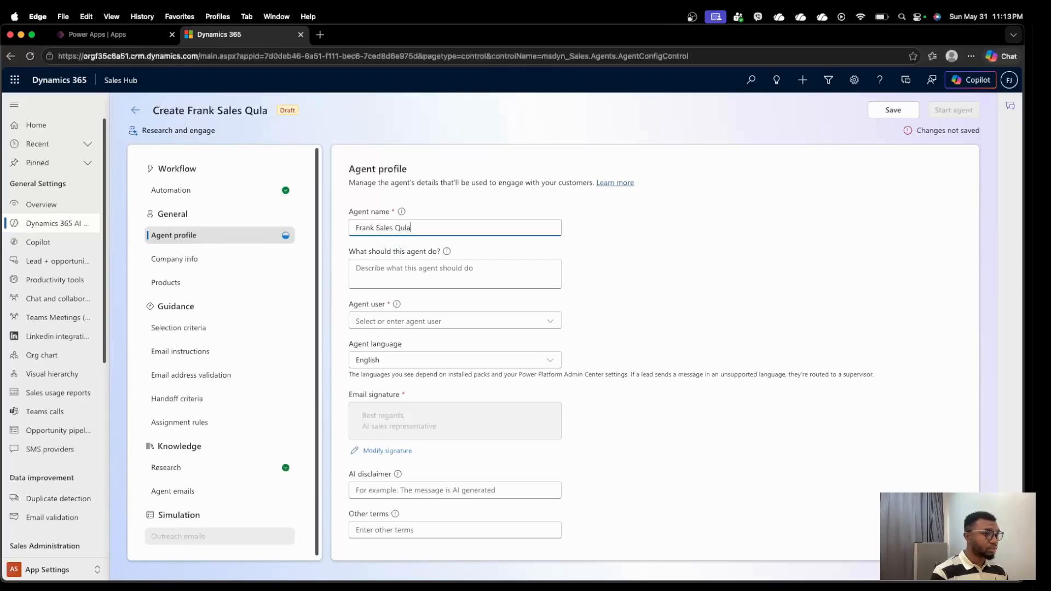
type("al")
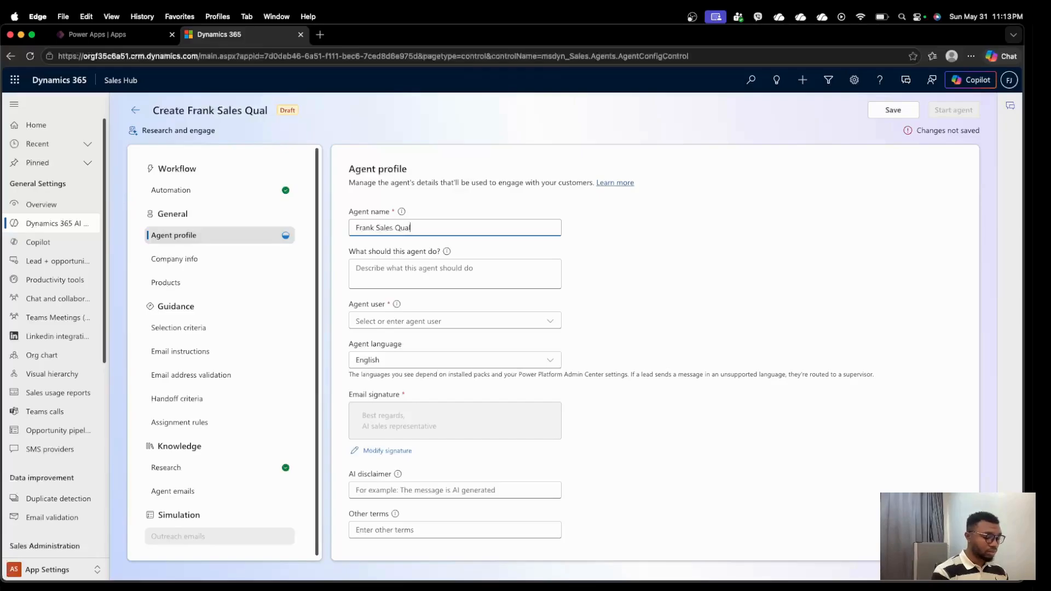
type("ification Ahg")
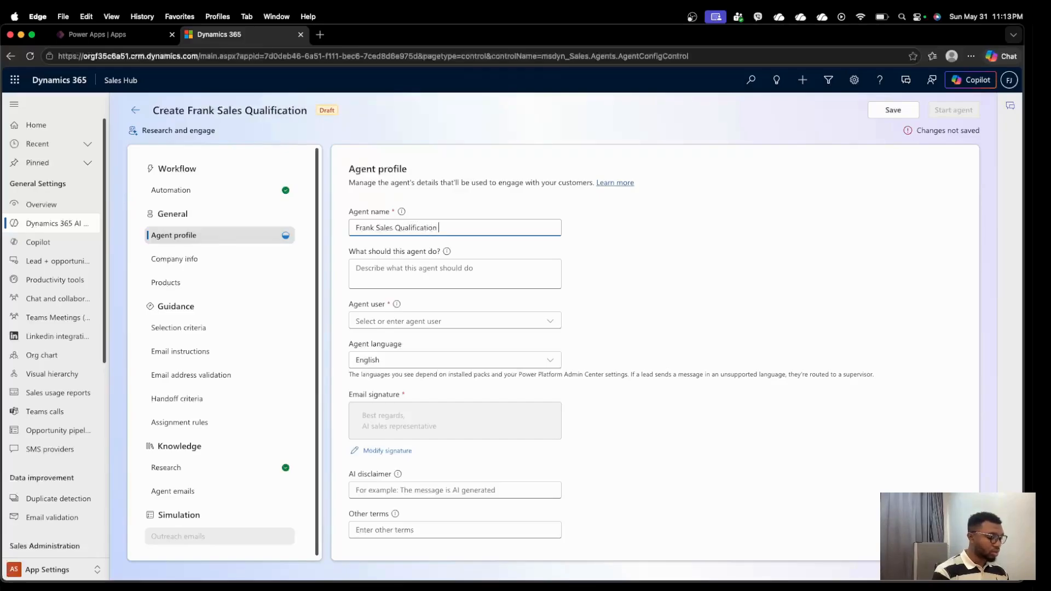
key("BackSpace")
key("BackSpace")
key("BackSpace")
key("BackSpace")
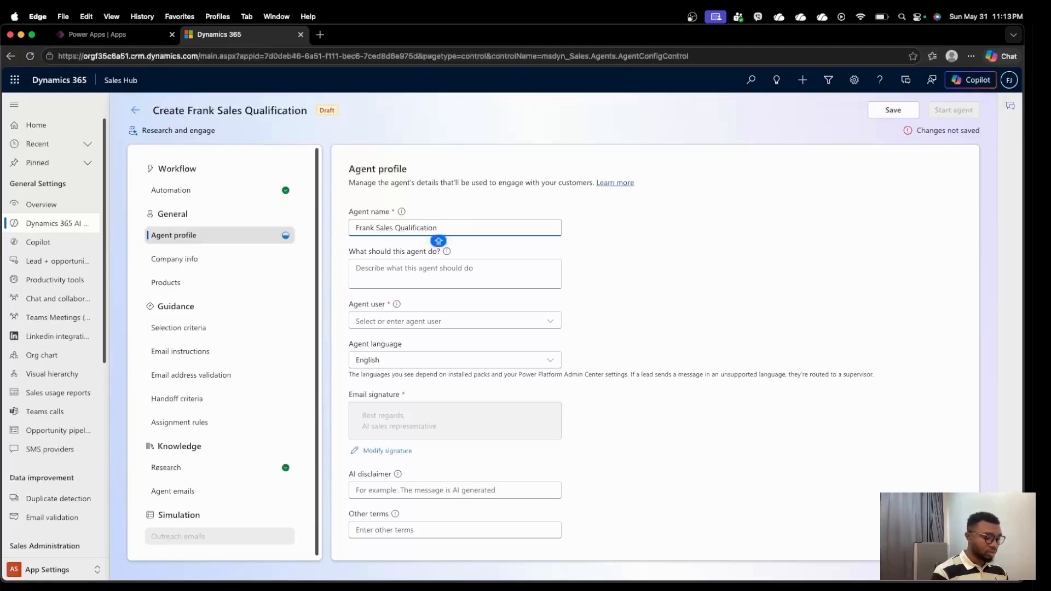
type("Agenbt")
key("BackSpace")
key("BackSpace")
type("t")
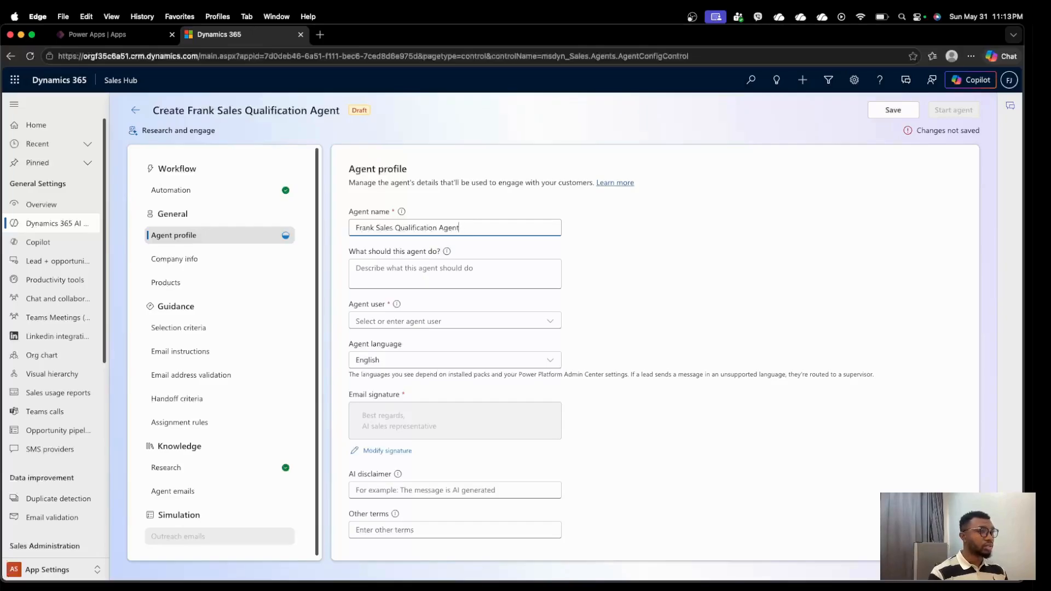
- Describe the agent as "Qualifies leads before handoff to sellers" and choose Dynamics Marketing Application User as the agent user
left_click(435, 265)
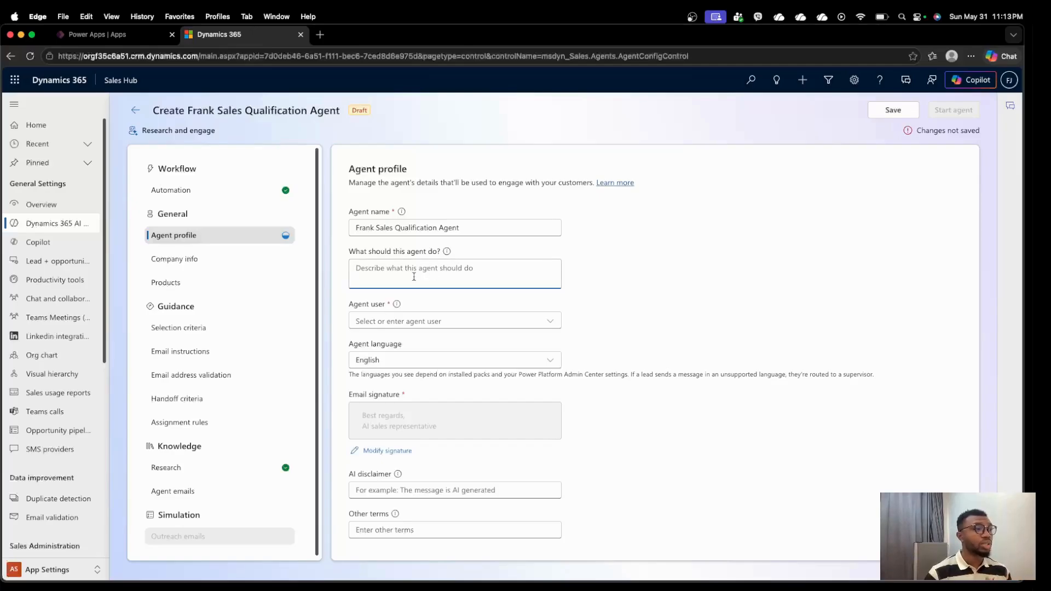
key("Caps_Lock")
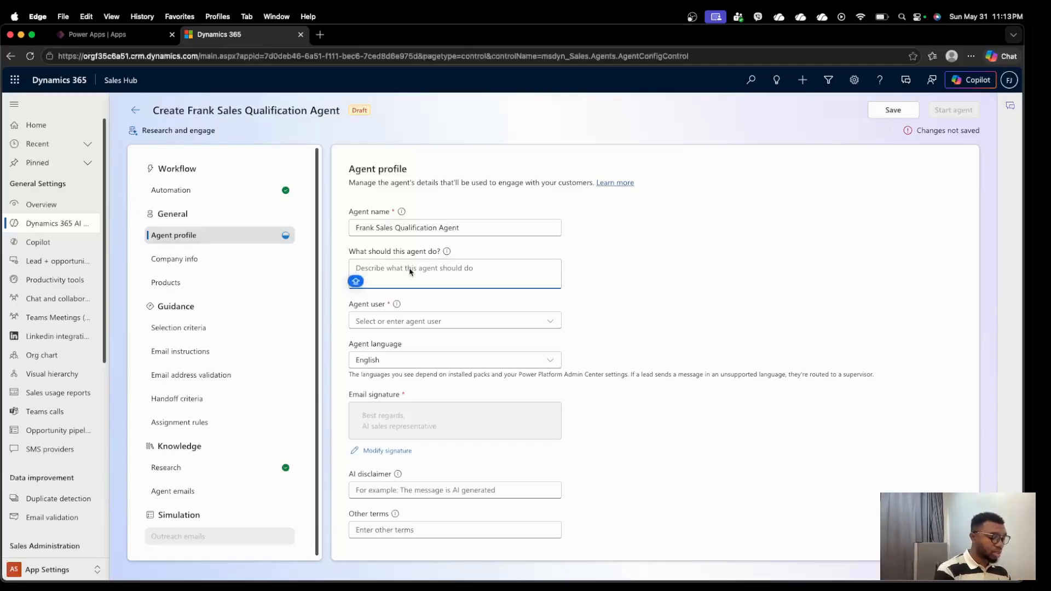
type("Quali")
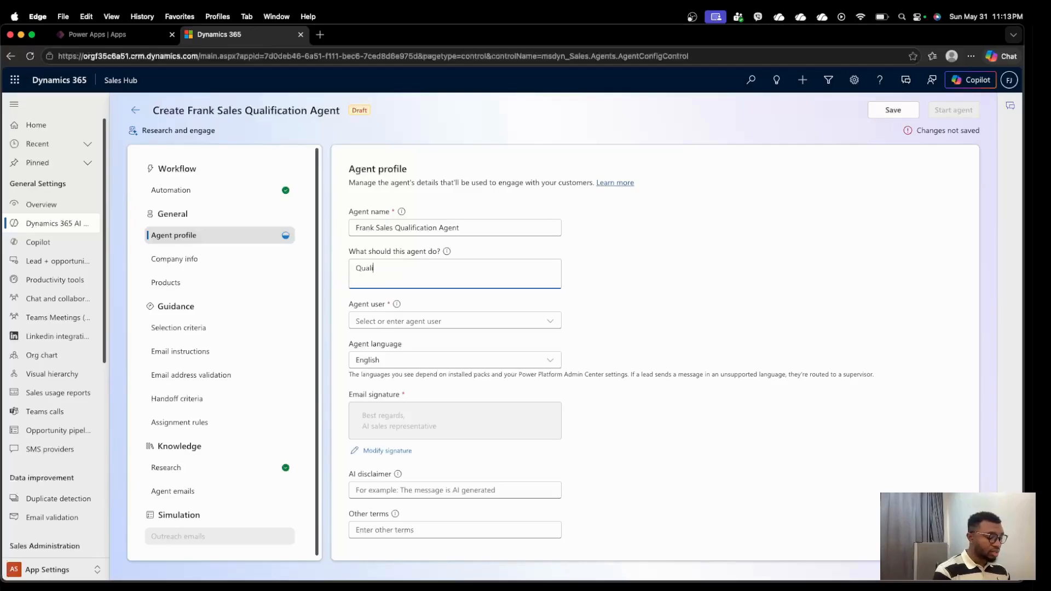
type("fies leads before has")
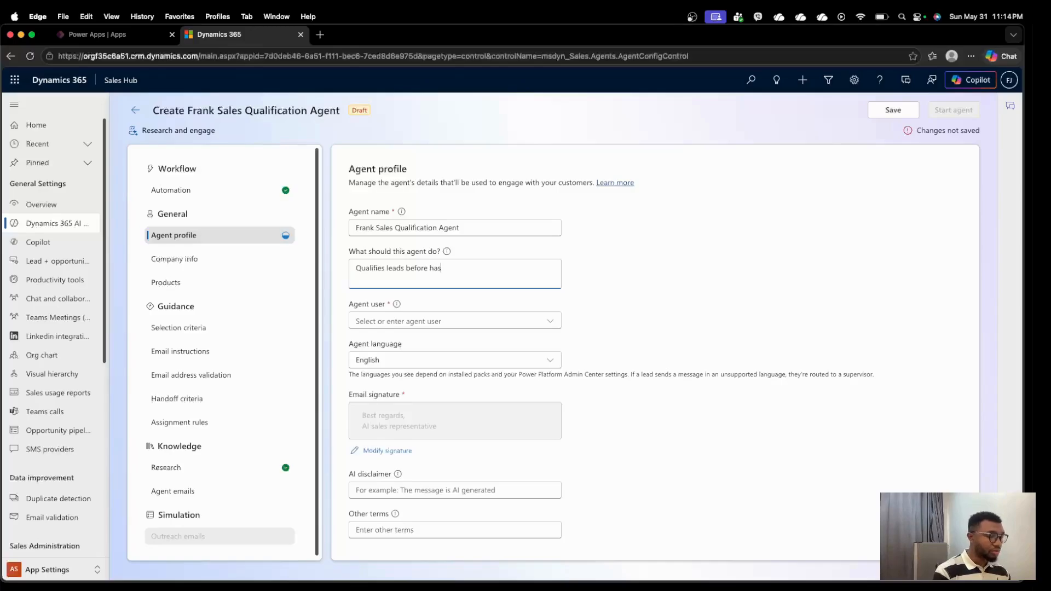
key("BackSpace")
type("nd")
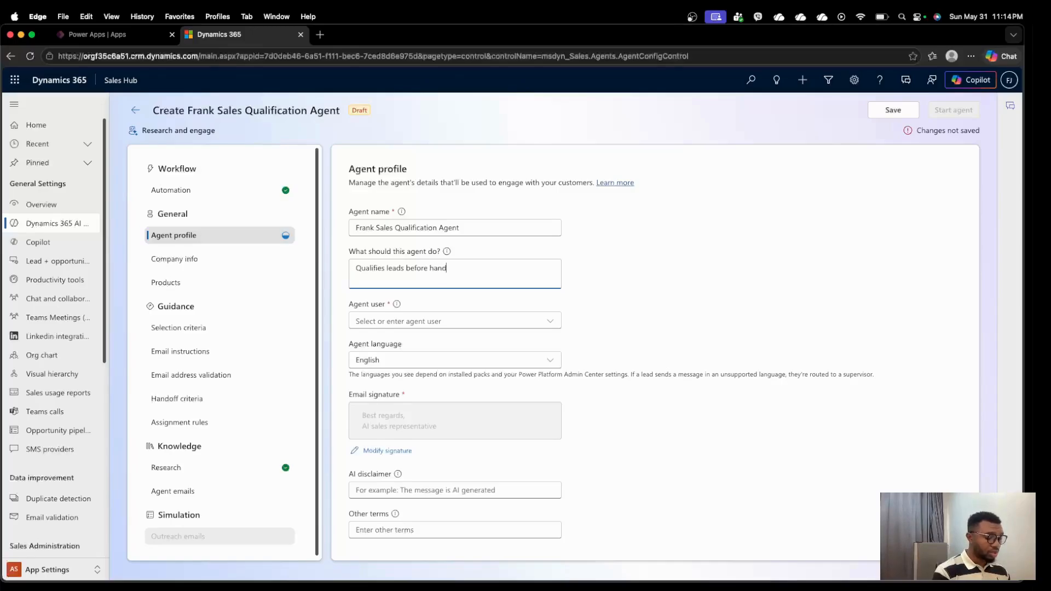
type("off to sellers")
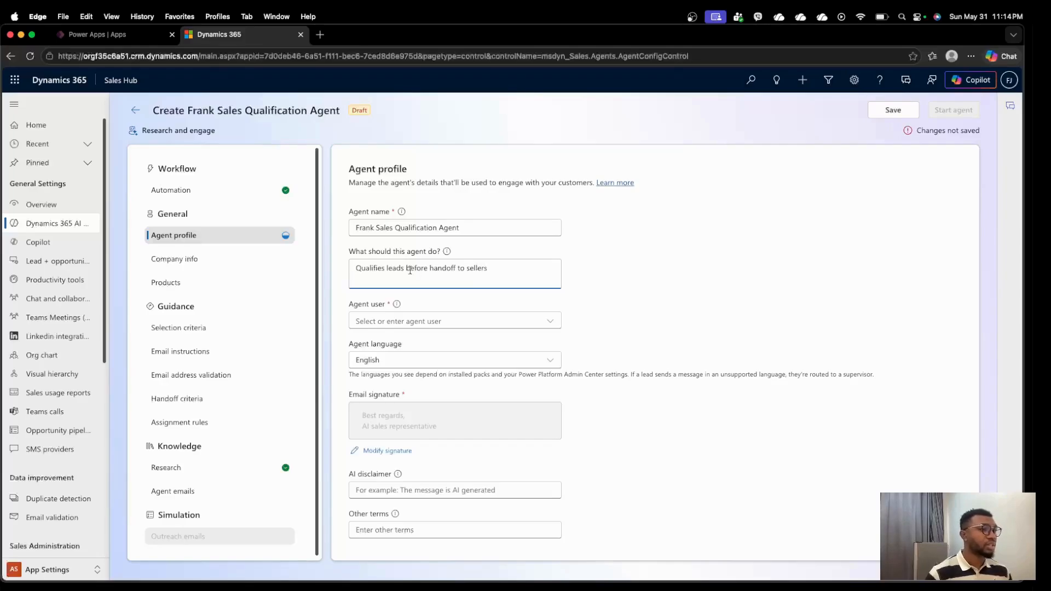
left_click(685, 304)
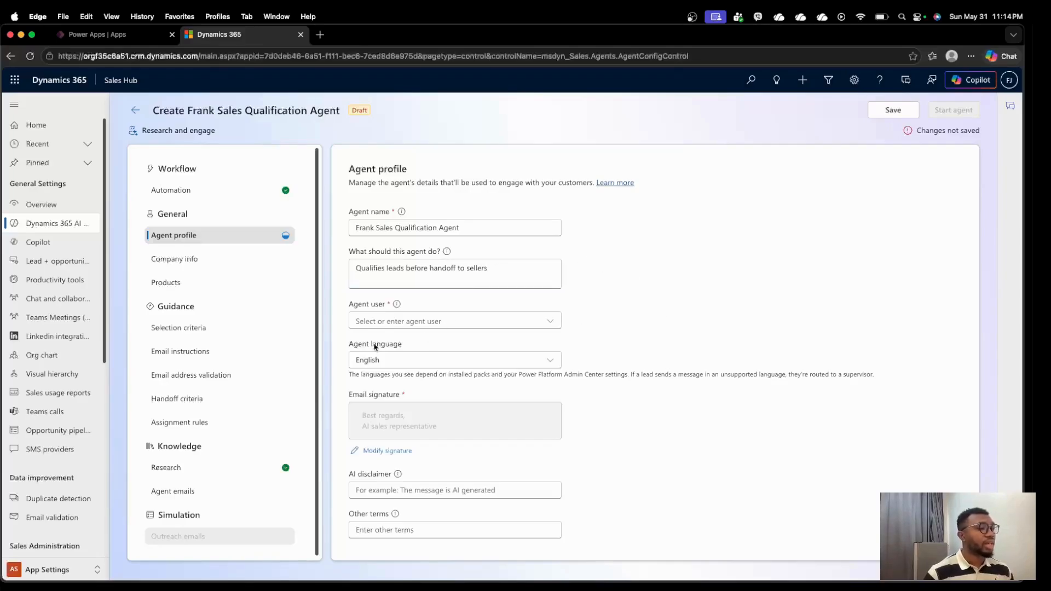
left_click(551, 322)
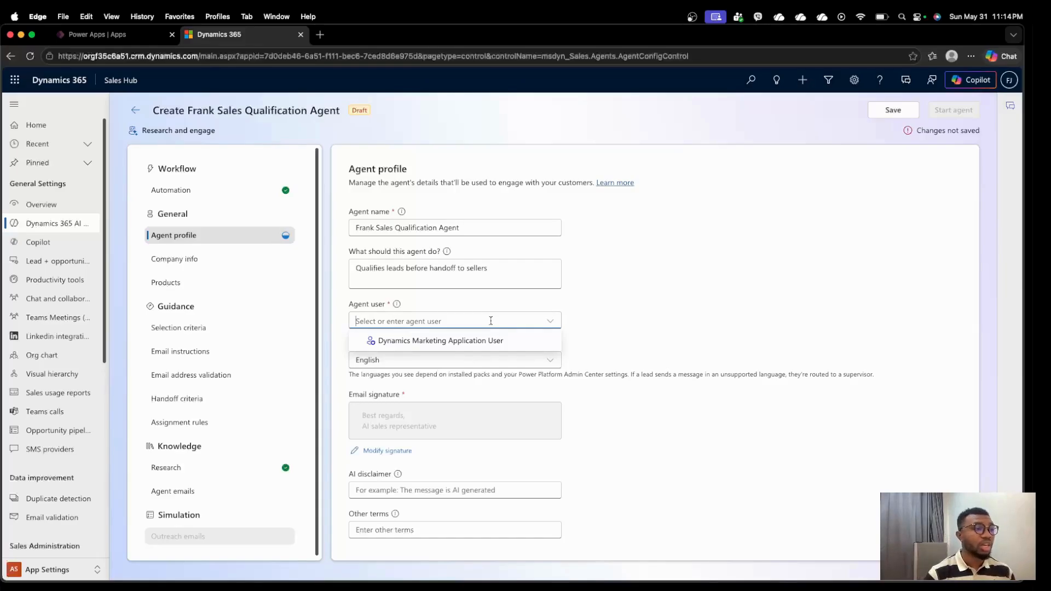
left_click(492, 341)
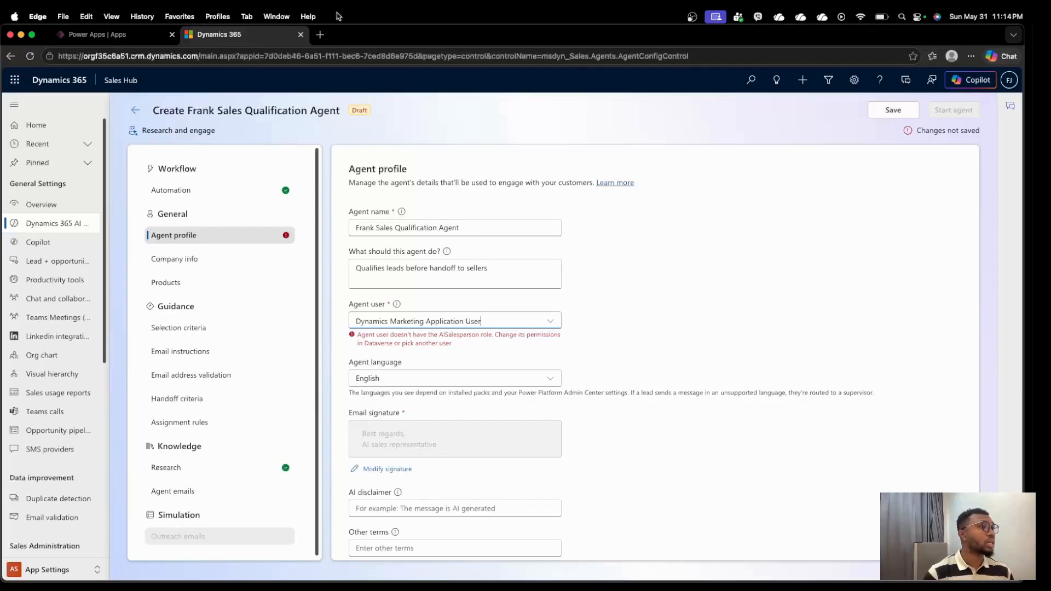
- Switch via Power Apps to the Power Platform admin center and open the Marketing Trial environment's application users
left_click(145, 35)
left_click(54, 355)
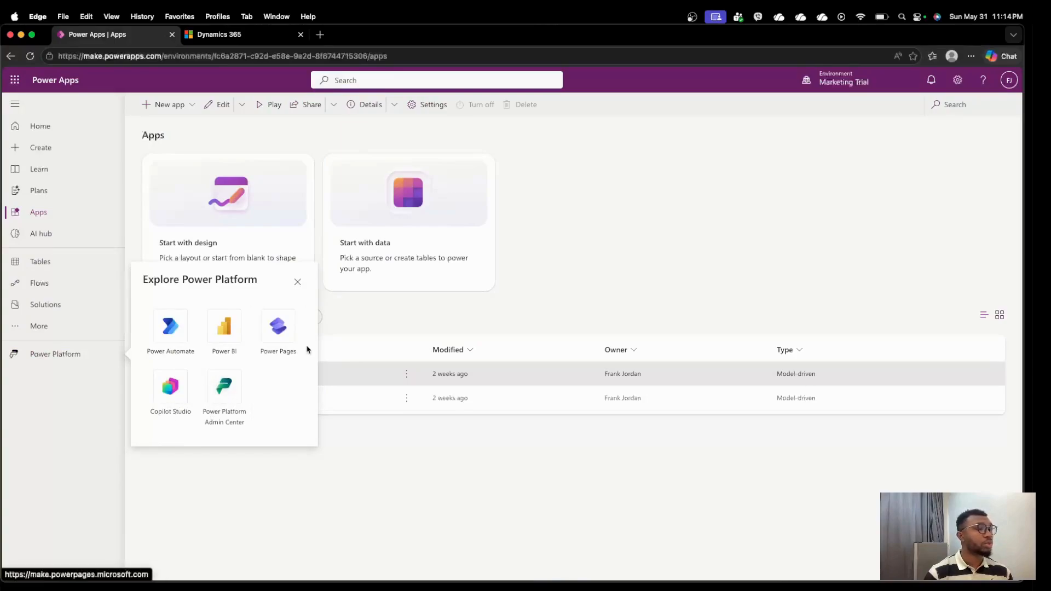
left_click(234, 399)
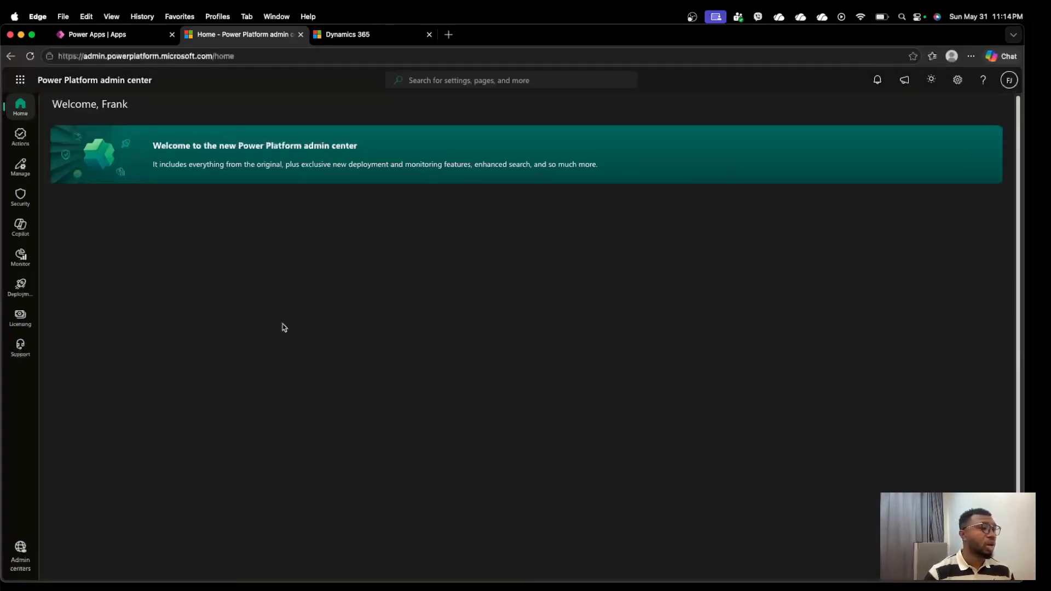
left_click(20, 166)
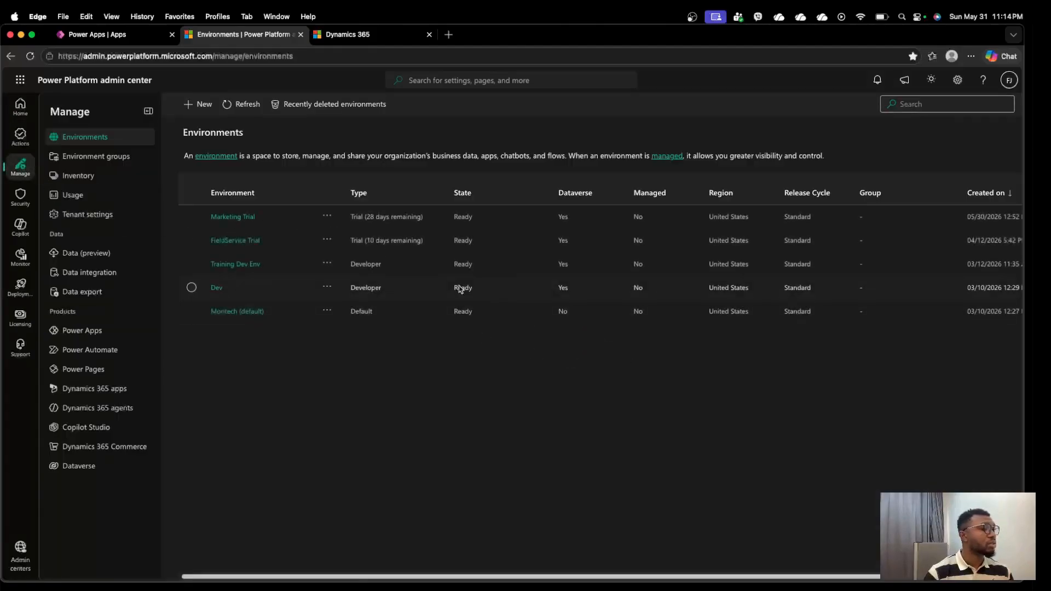
left_click(233, 217)
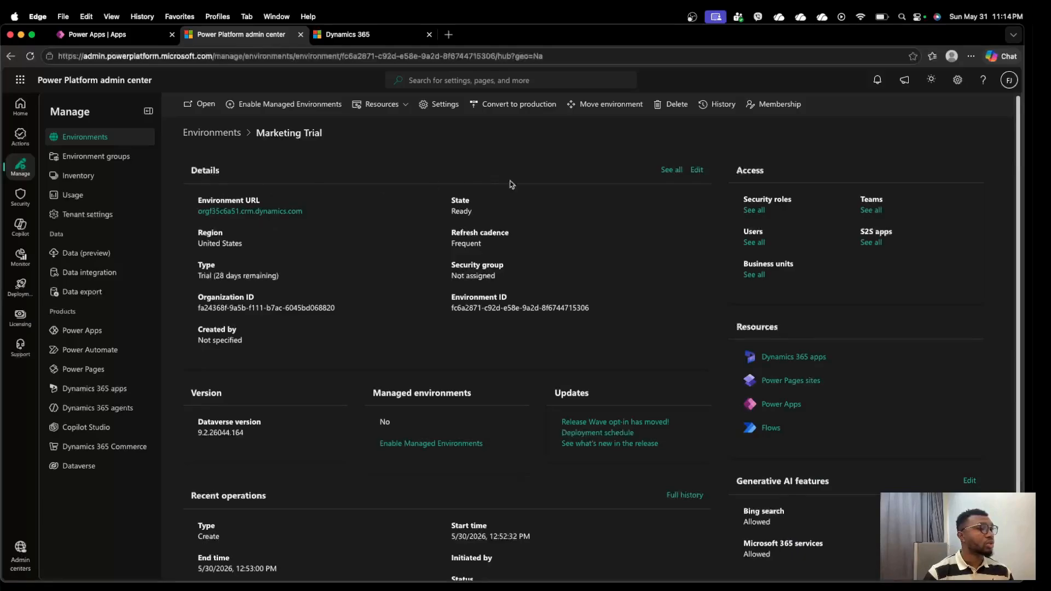
left_click(441, 111)
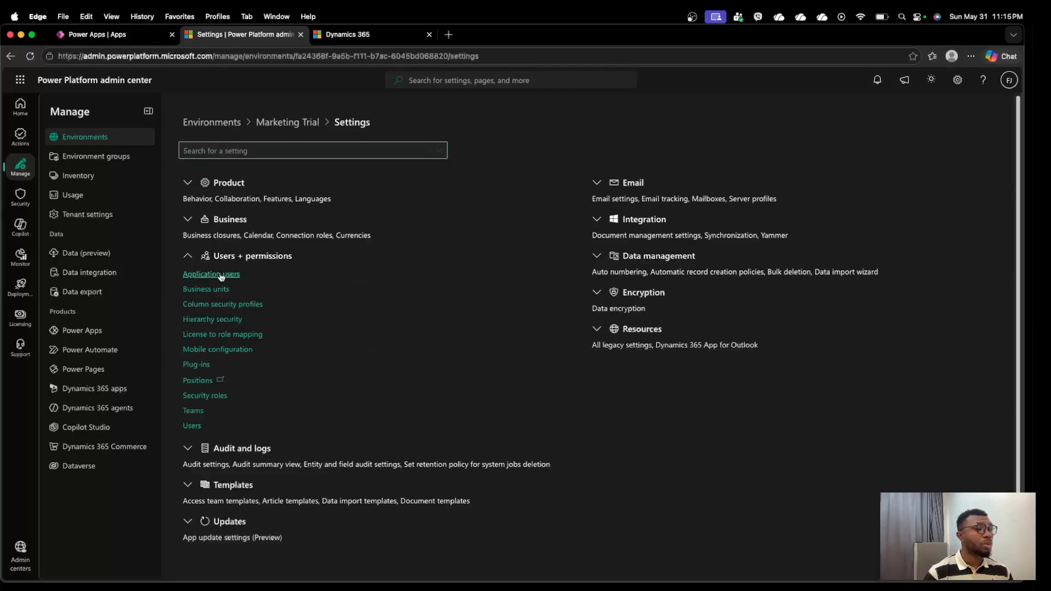
left_click(217, 274)
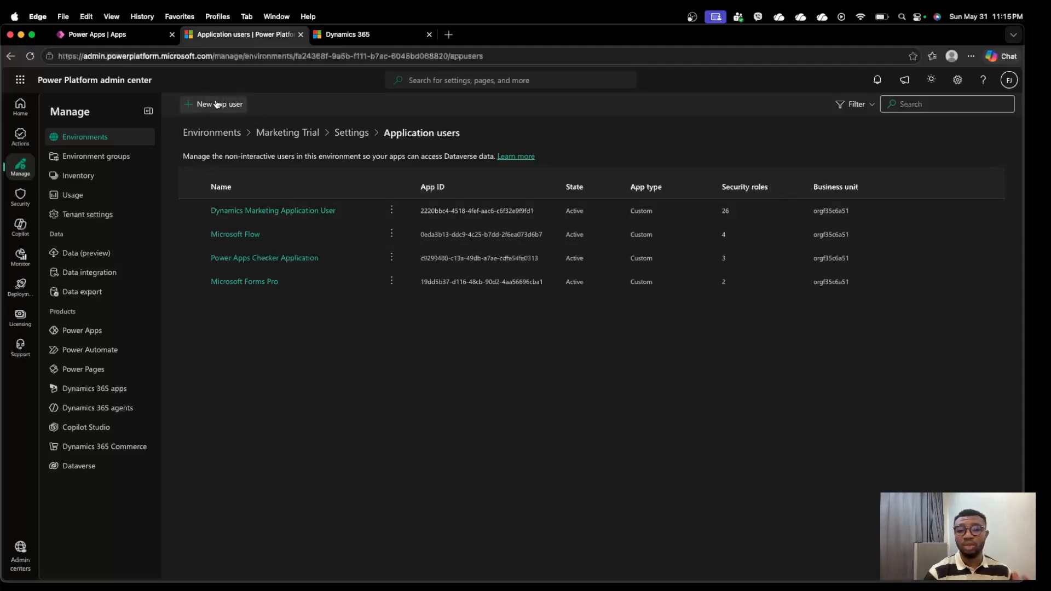
left_click(390, 213)
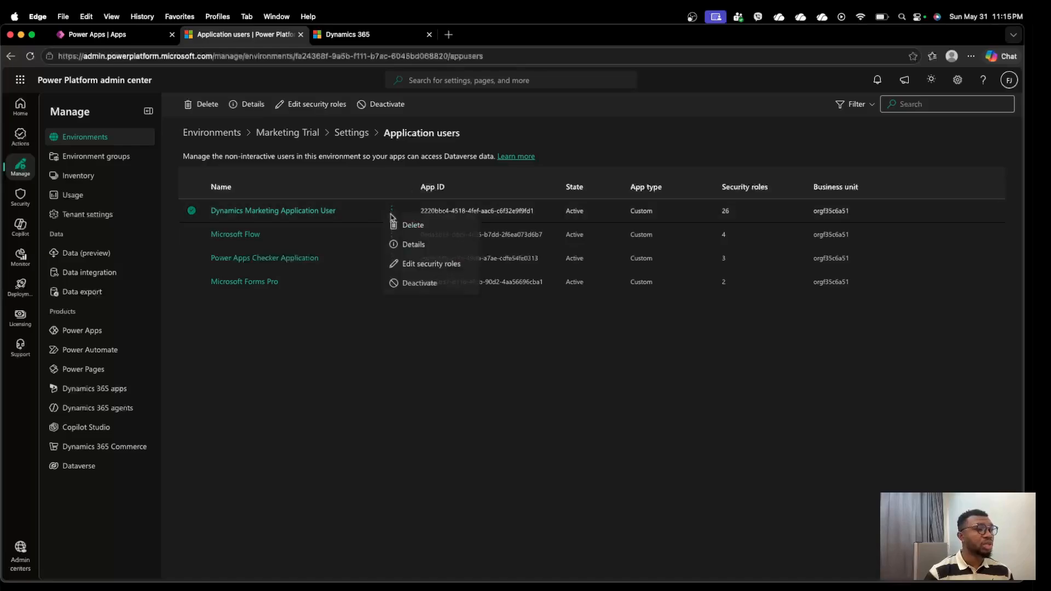
left_click(417, 269)
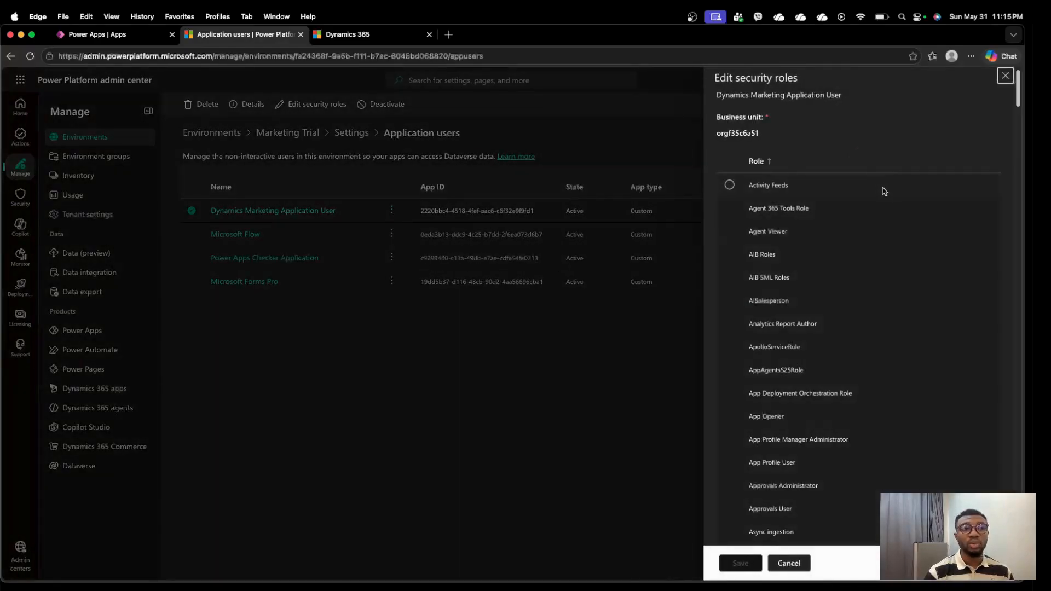
left_click(1005, 76)
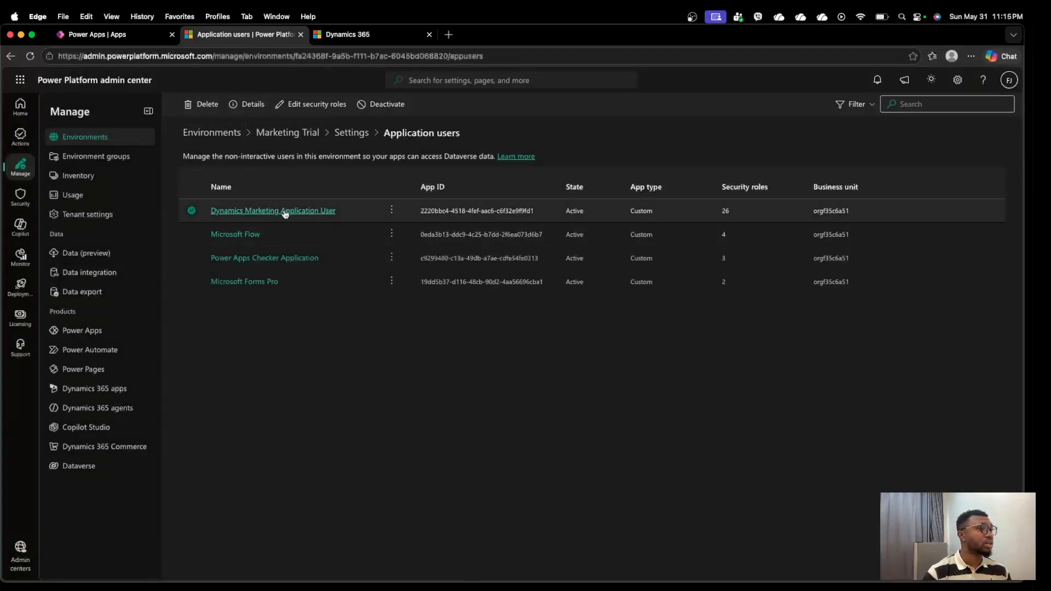
left_click(191, 211)
left_click(212, 104)
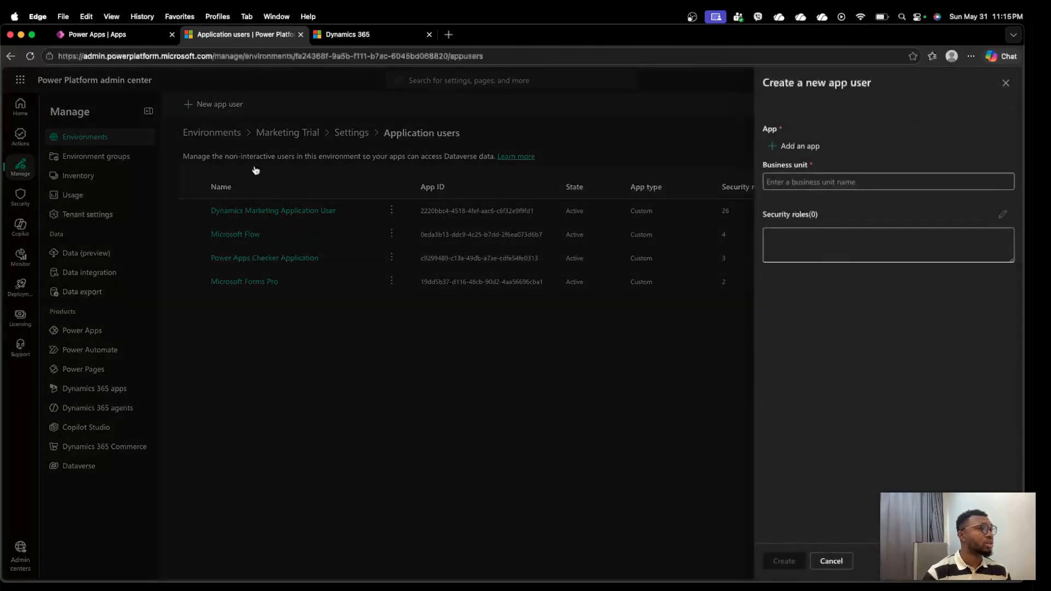
left_click(826, 181)
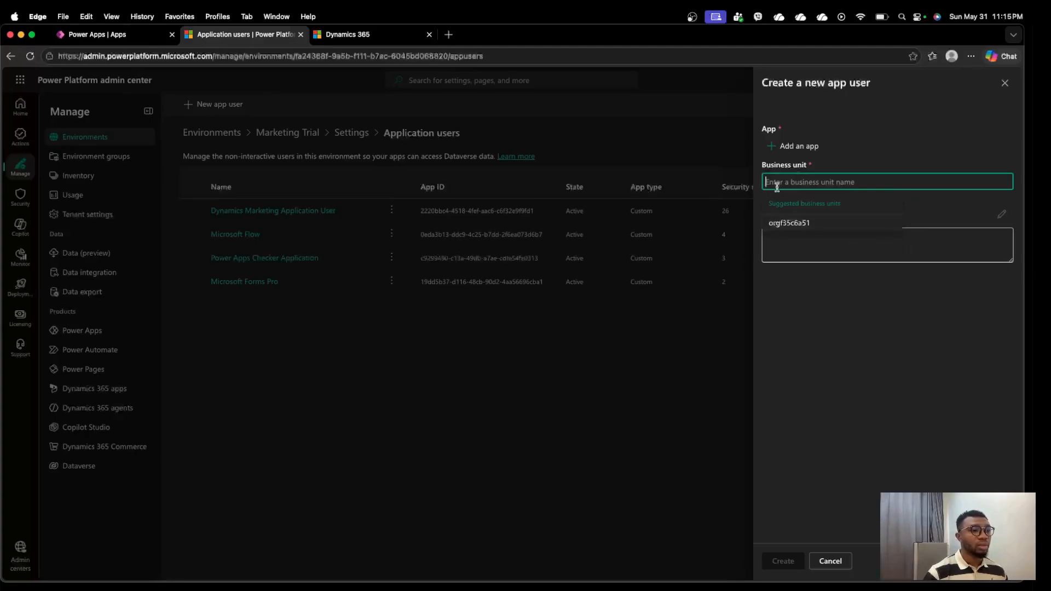
left_click(1005, 82)
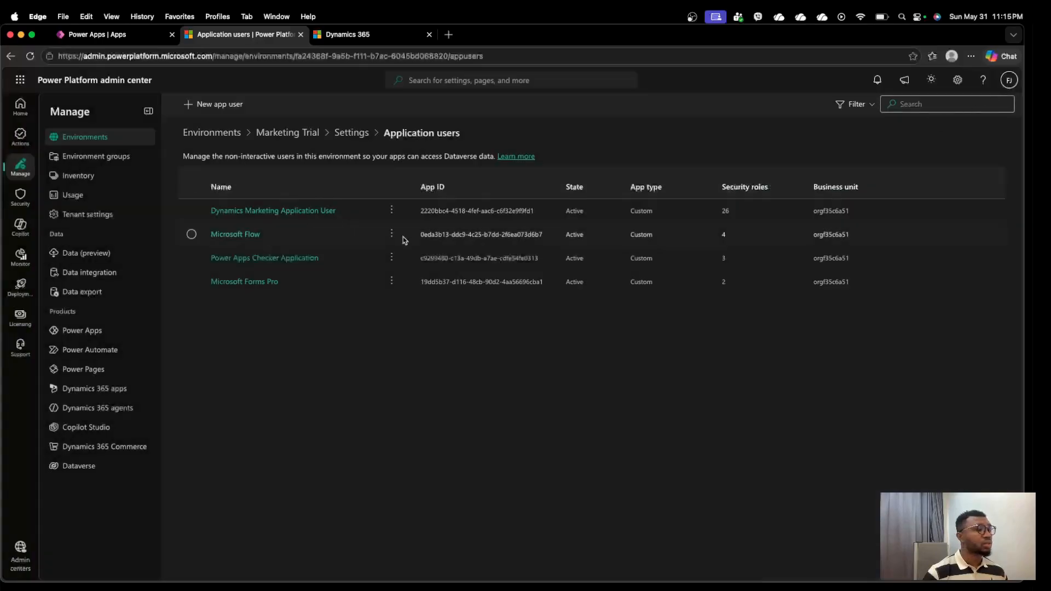
- Assign the AISalesperson security role to Dynamics Marketing Application User and save the role change
left_click(392, 215)
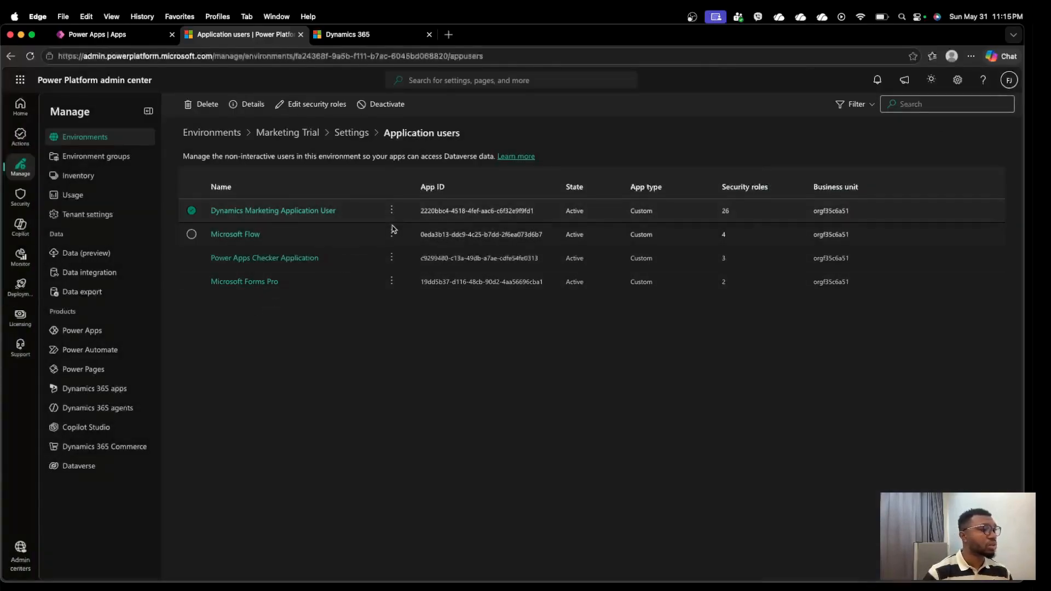
left_click(391, 211)
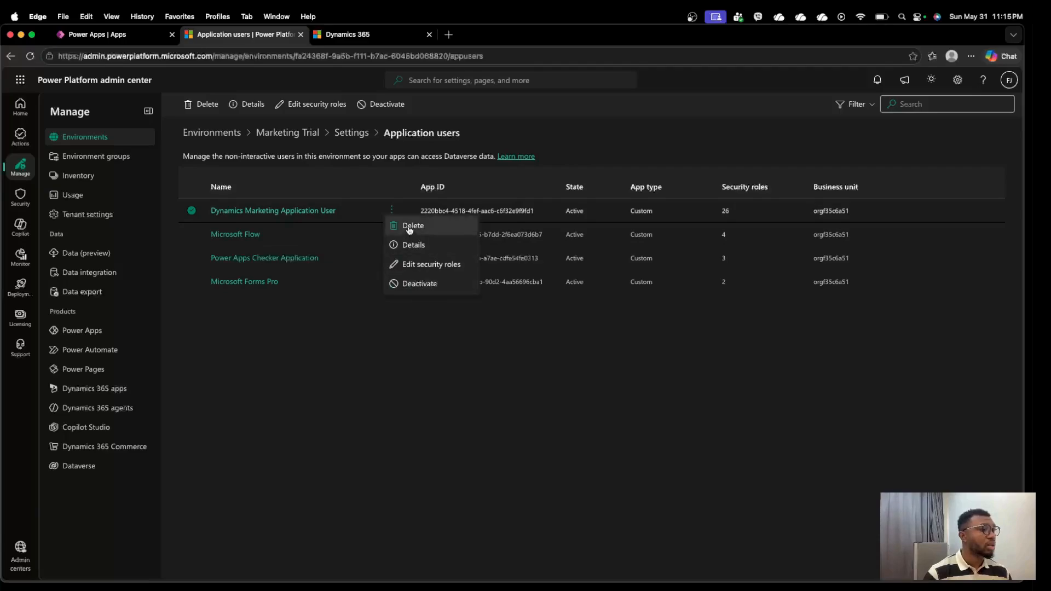
left_click(411, 266)
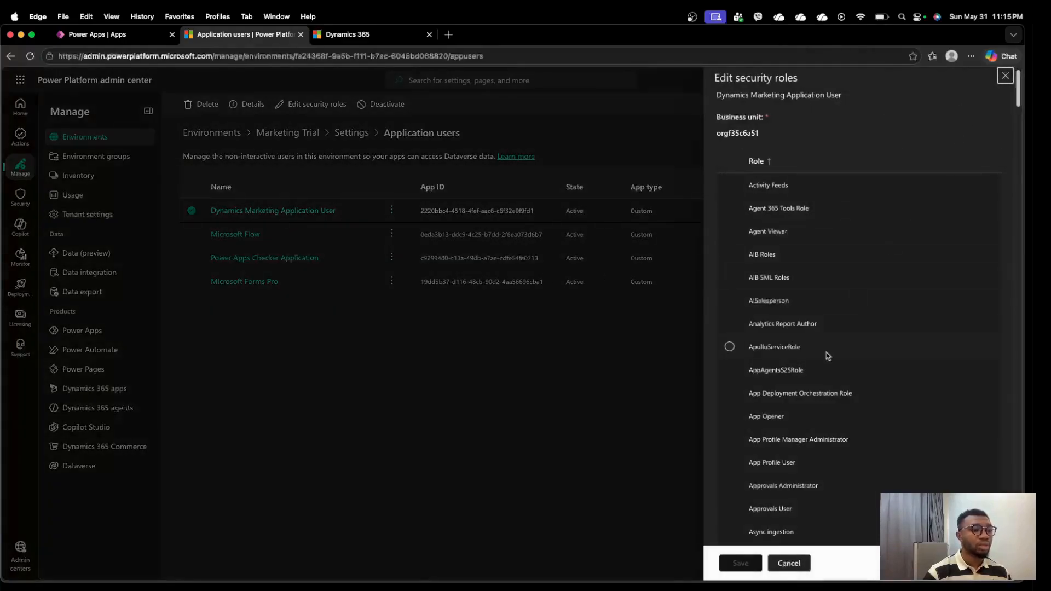
scroll(828, 355, "down", 7)
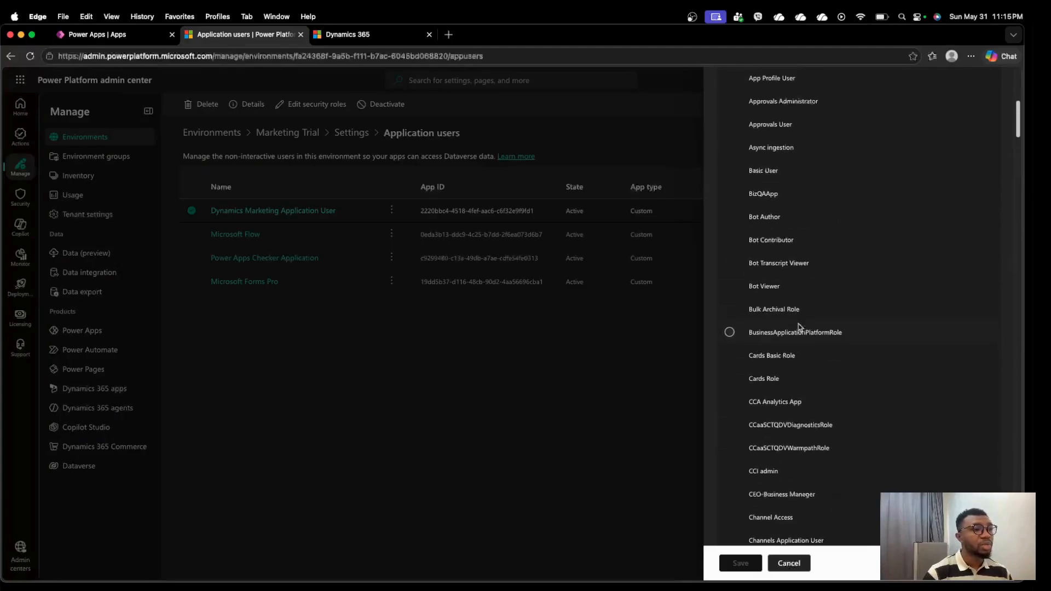
scroll(794, 195, "up", 1)
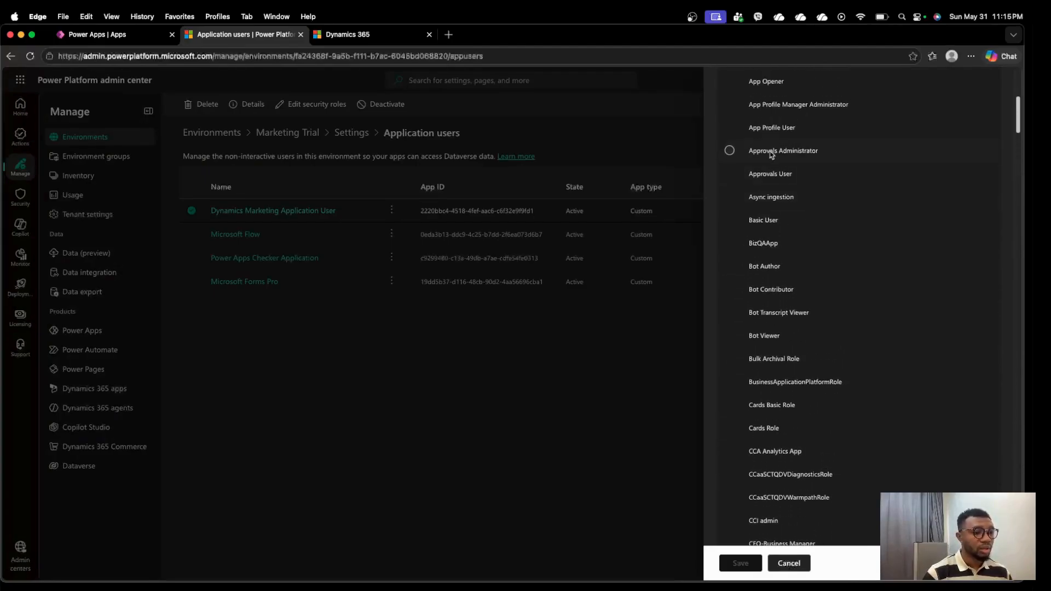
scroll(771, 202, "up", 2)
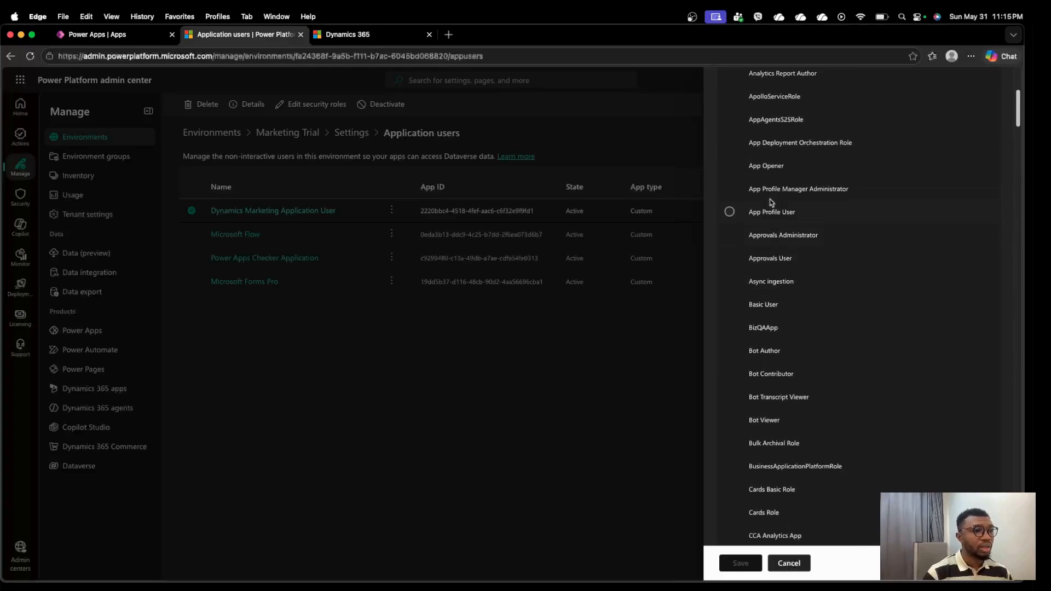
scroll(768, 183, "up", 2)
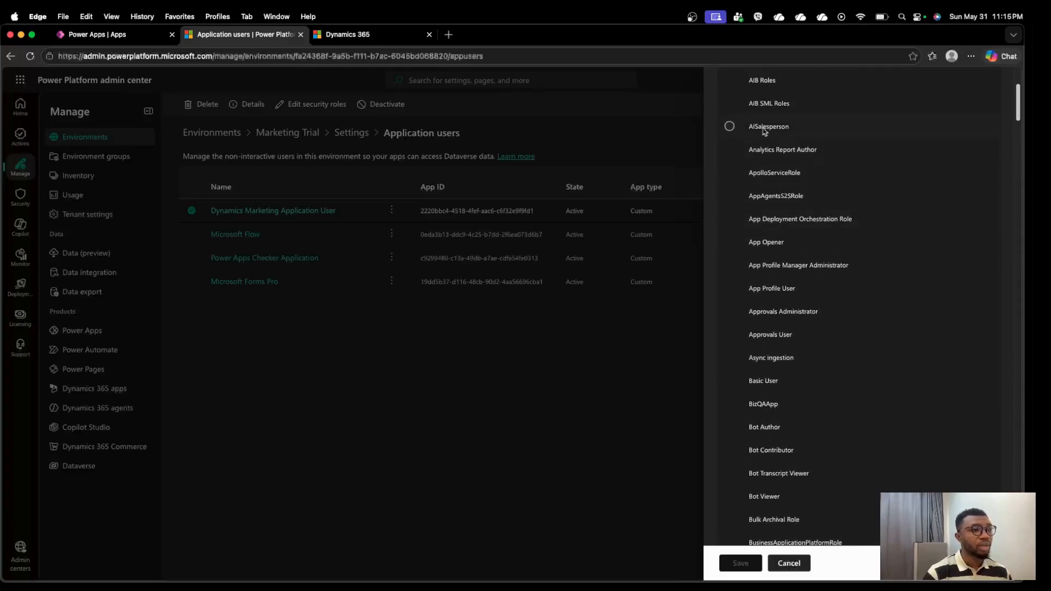
left_click(730, 126)
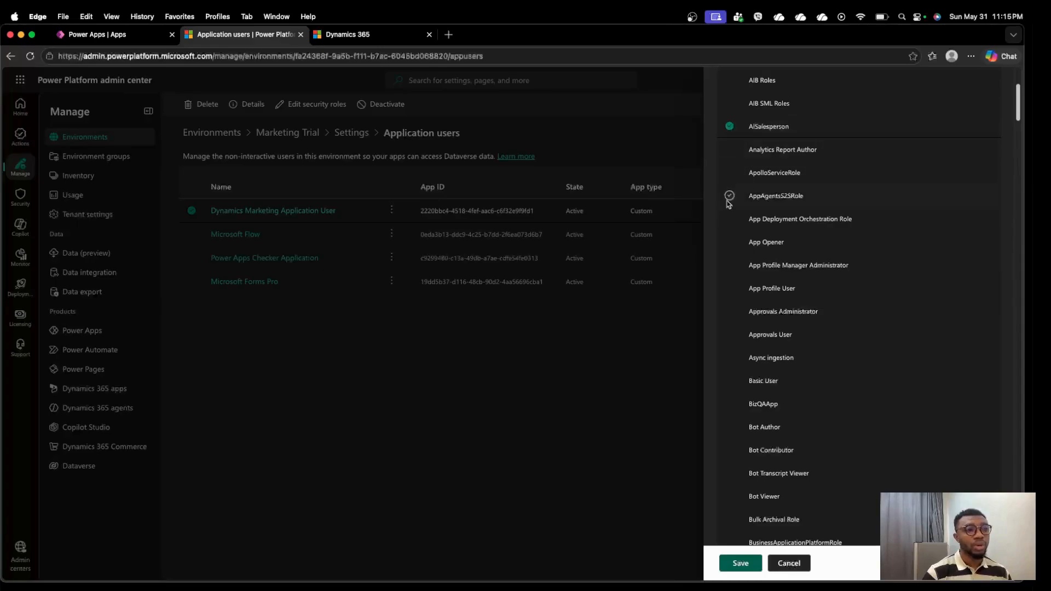
left_click(755, 561)
left_click(521, 390)
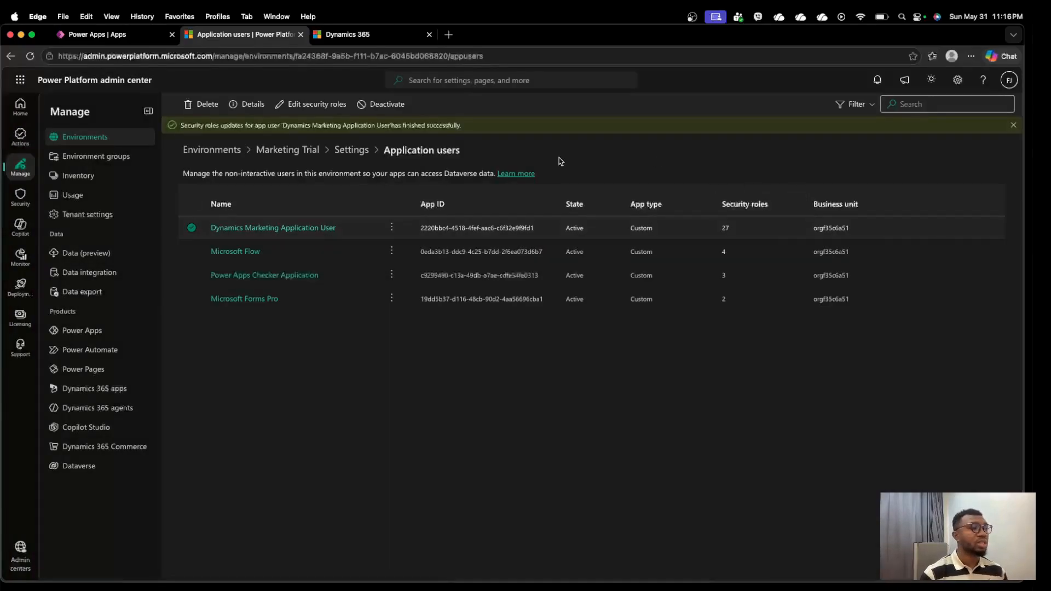
- Return to the agent profile in Dynamics 365 and try to reselect Dynamics Marketing Application User as the agent user
left_click(393, 34)
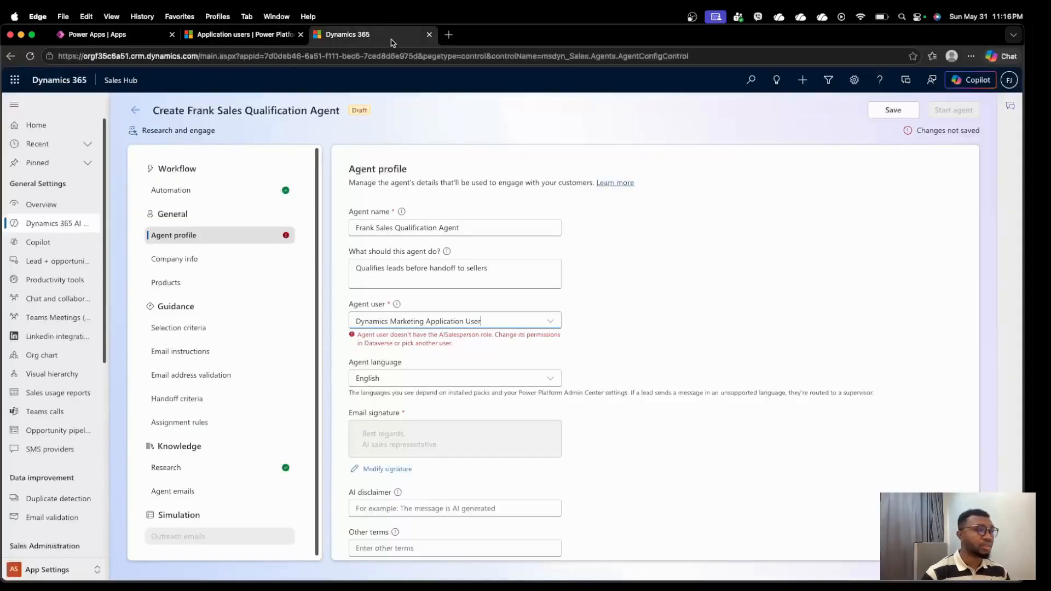
left_click(550, 323)
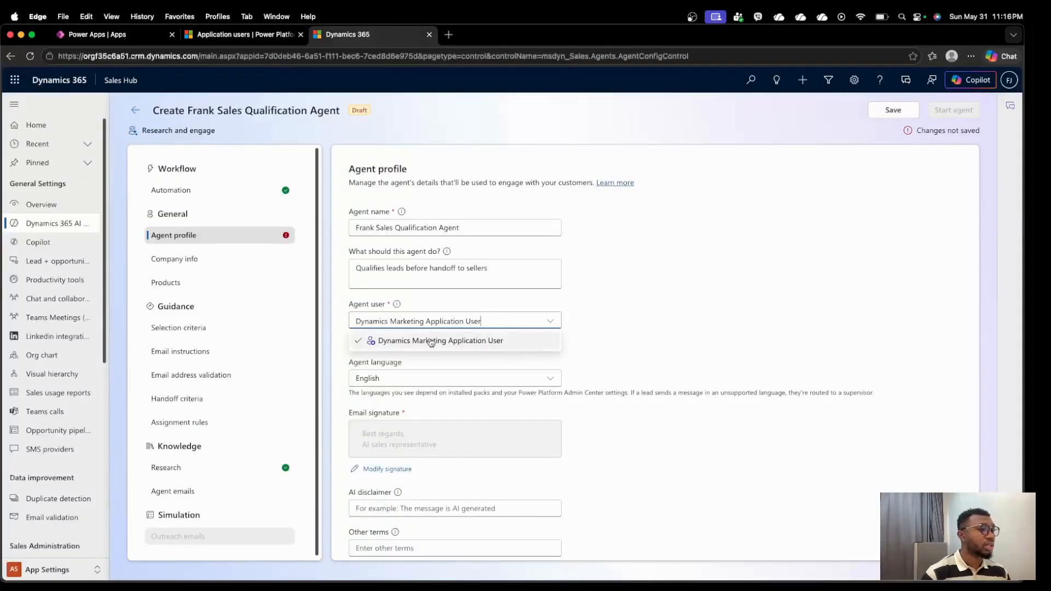
left_click(431, 341)
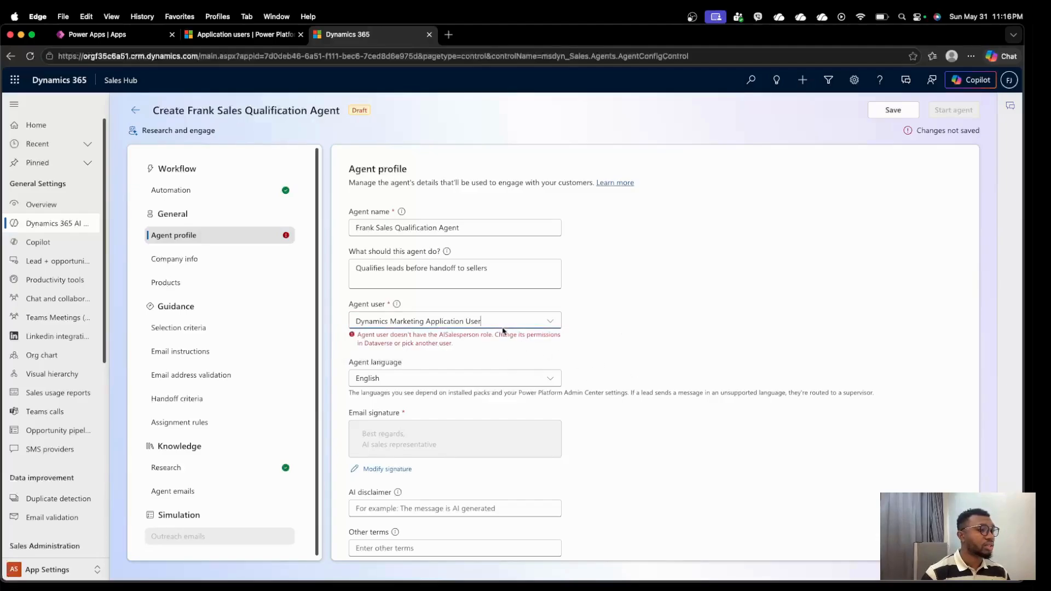
left_click(541, 323)
left_click(483, 348)
left_click(648, 344)
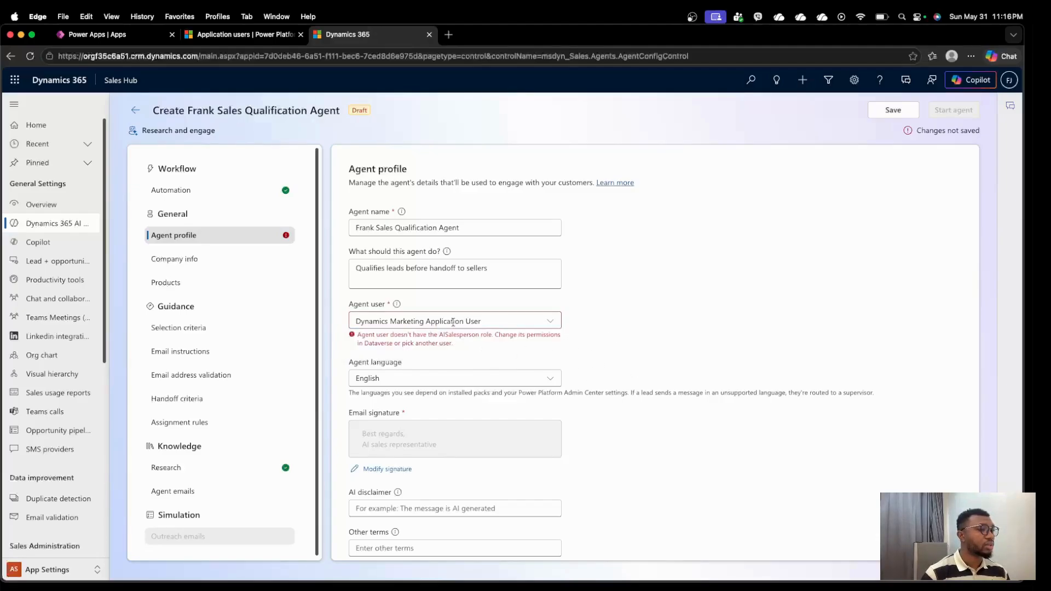
left_click(452, 322)
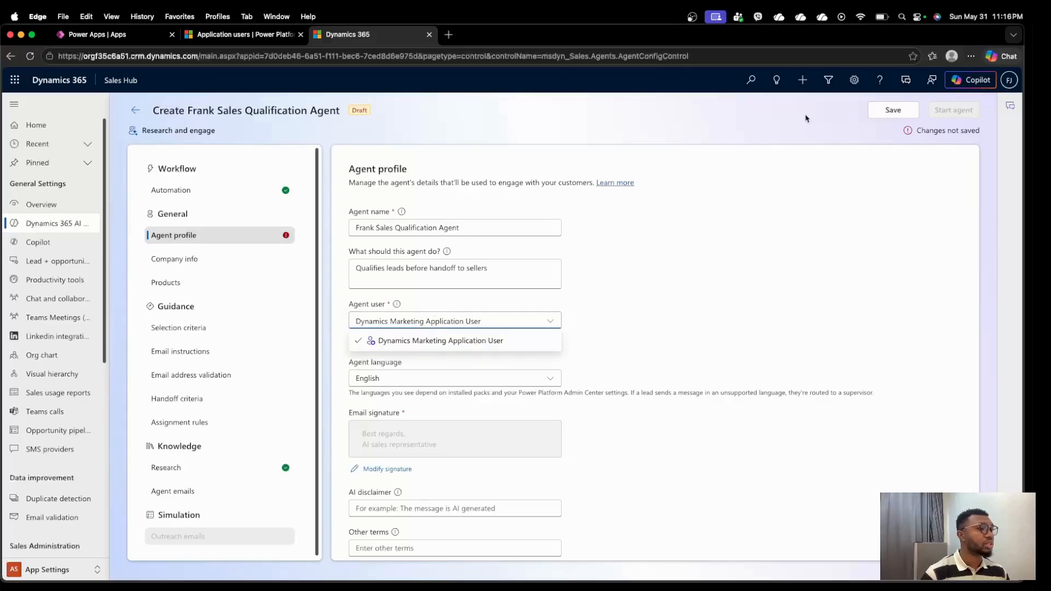
left_click(511, 341)
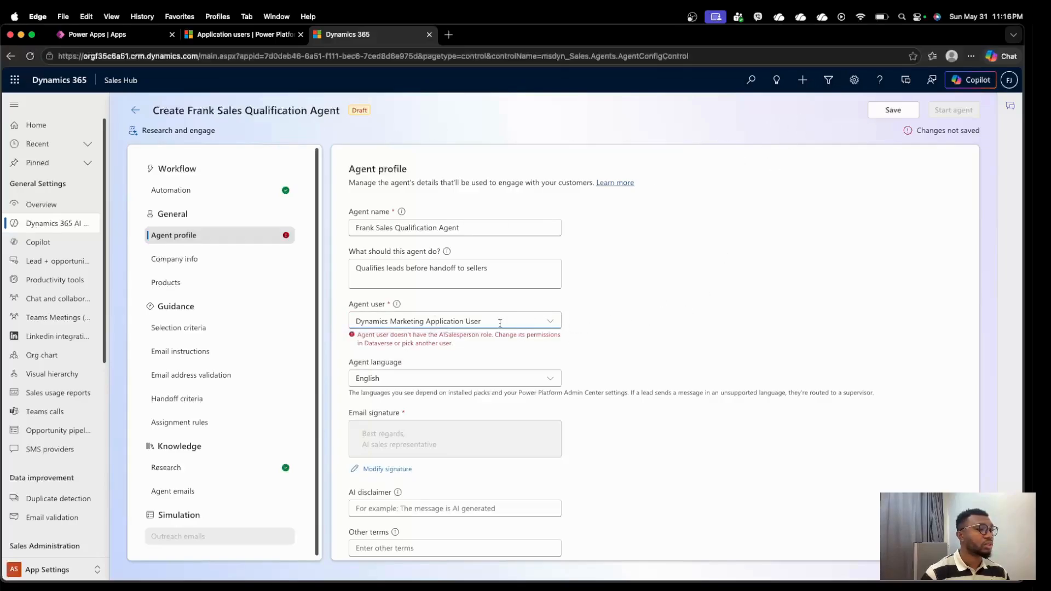
left_click(500, 324)
left_click(480, 223)
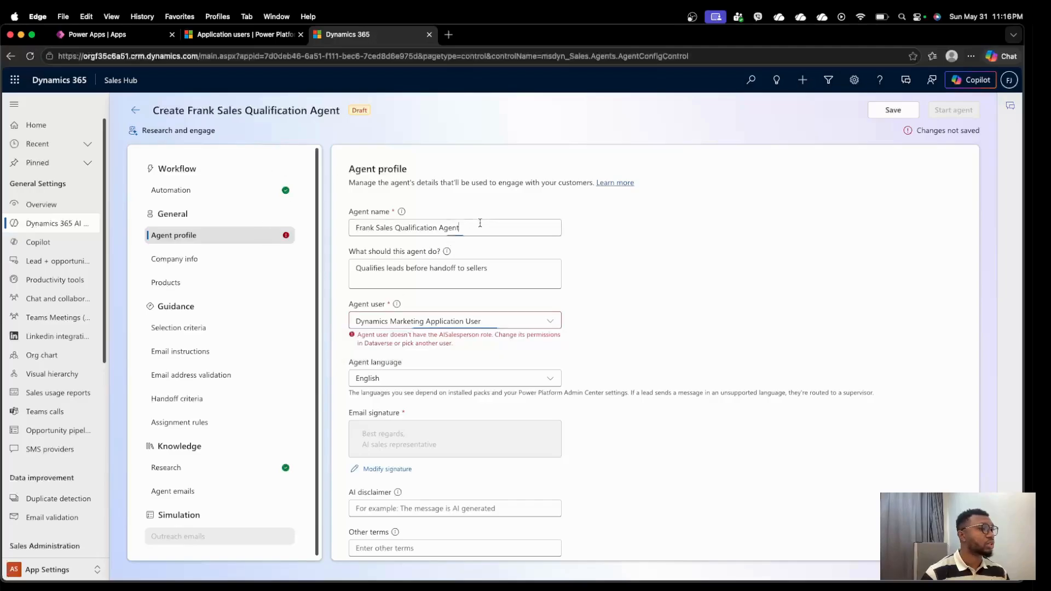
key("super+a")
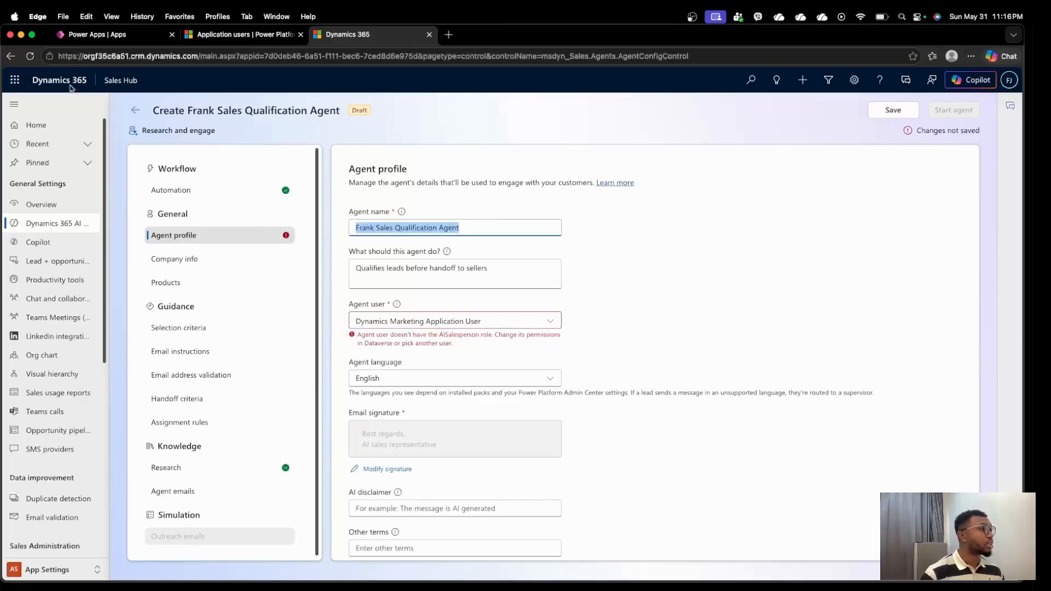
- Reload the agent configuration page and choose Sales Qualification Agent as the AI agent type to create
left_click(30, 56)
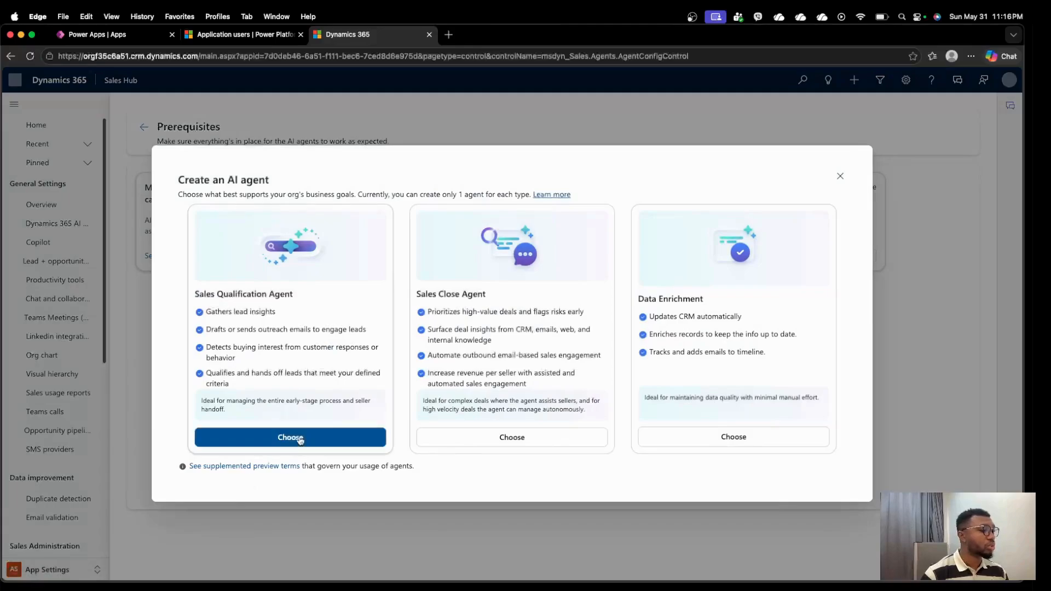
left_click(298, 437)
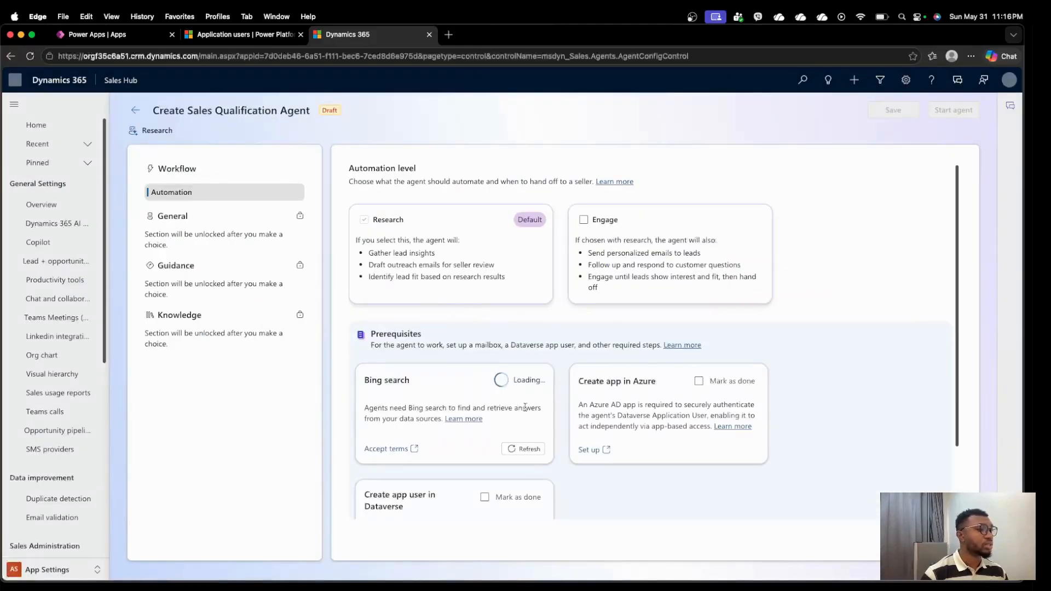
- Enable Engage automation and mark the Azure app, shared mailbox, Dataverse app user and server side sync prerequisites as done
left_click(698, 381)
scroll(602, 405, "down", 1)
scroll(602, 405, "down", 2)
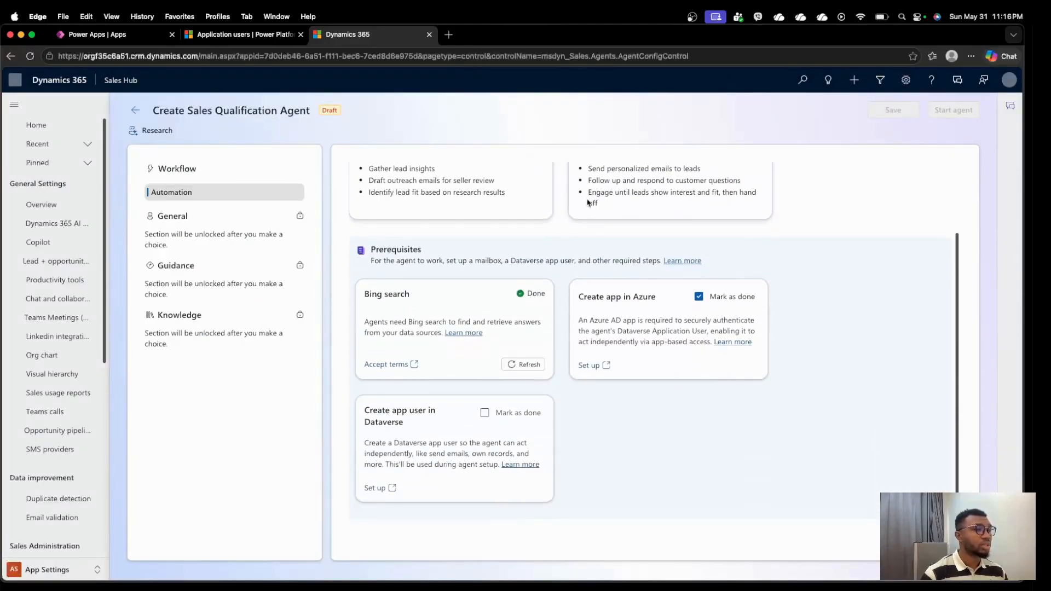
scroll(602, 405, "up", 3)
left_click(584, 220)
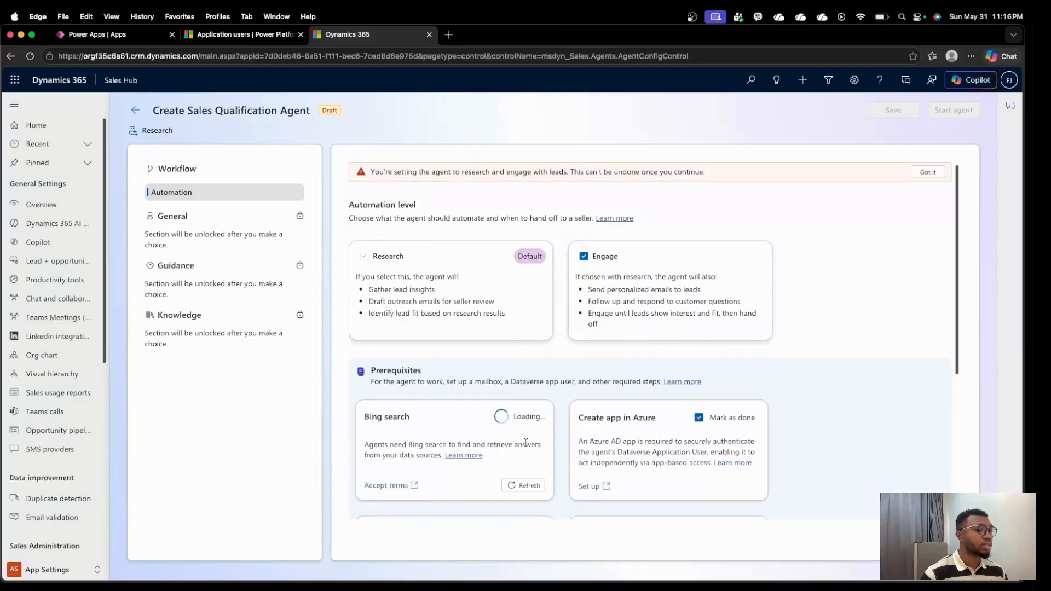
scroll(525, 432, "down", 4)
left_click(493, 320)
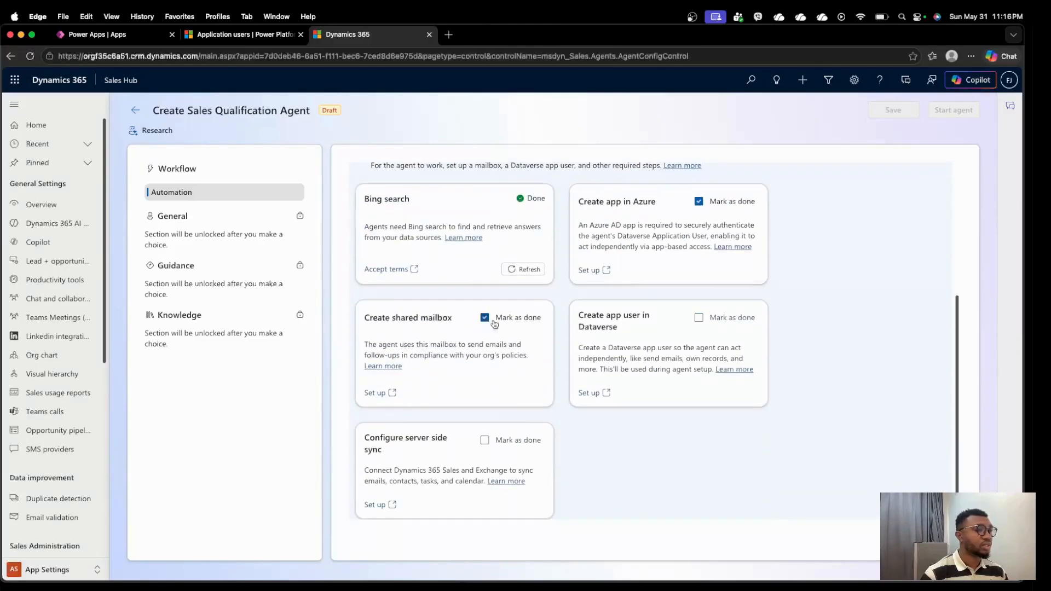
left_click(699, 318)
left_click(484, 440)
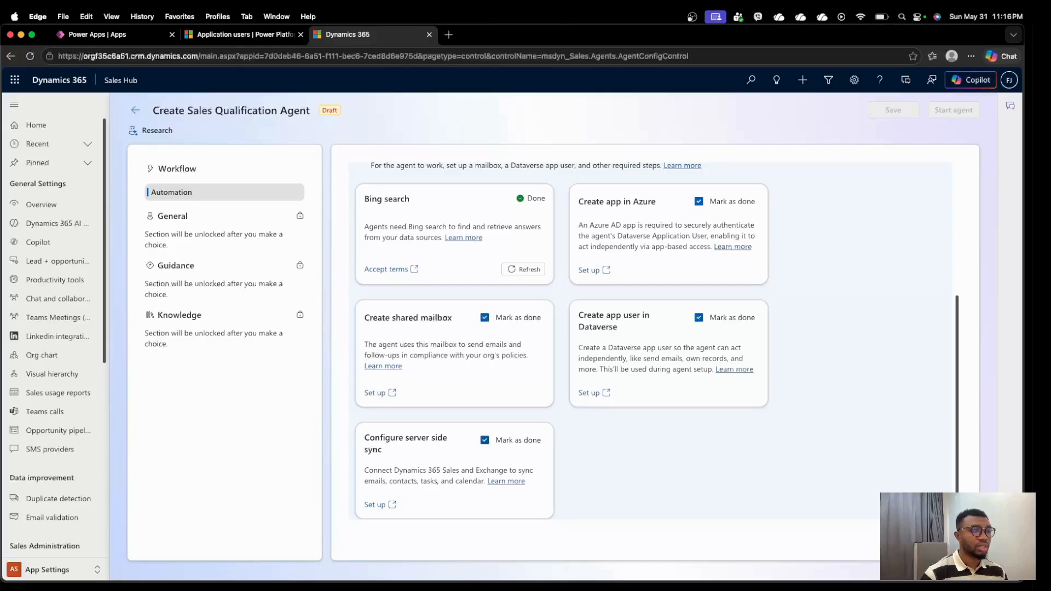
- Fill in the saved agent name, the description "Qualifies lead and handoff to sellers" and Dynamics Marketing Application User as the agent user
left_click(440, 227)
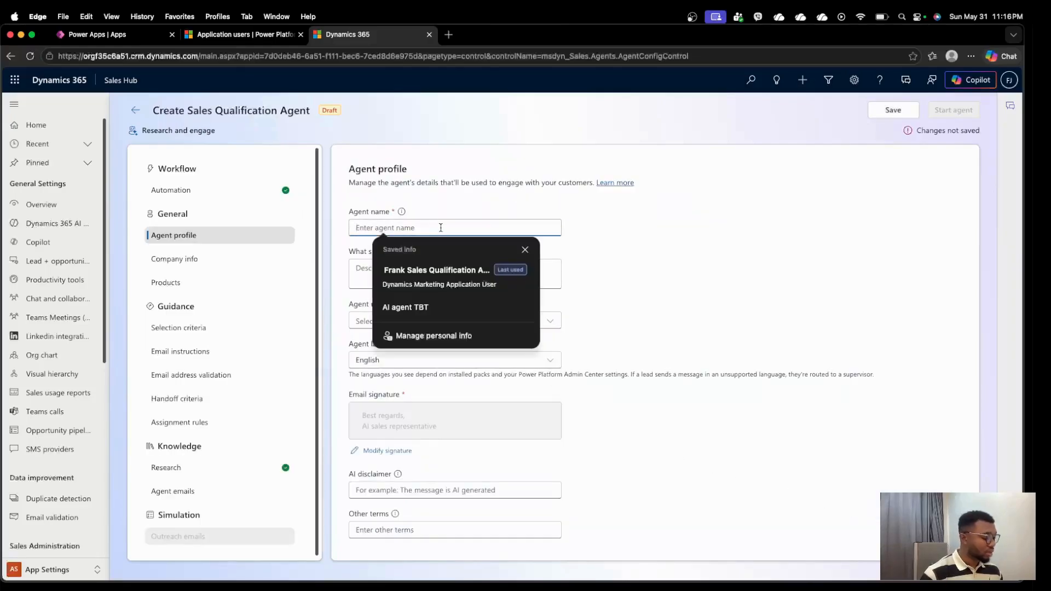
left_click(433, 276)
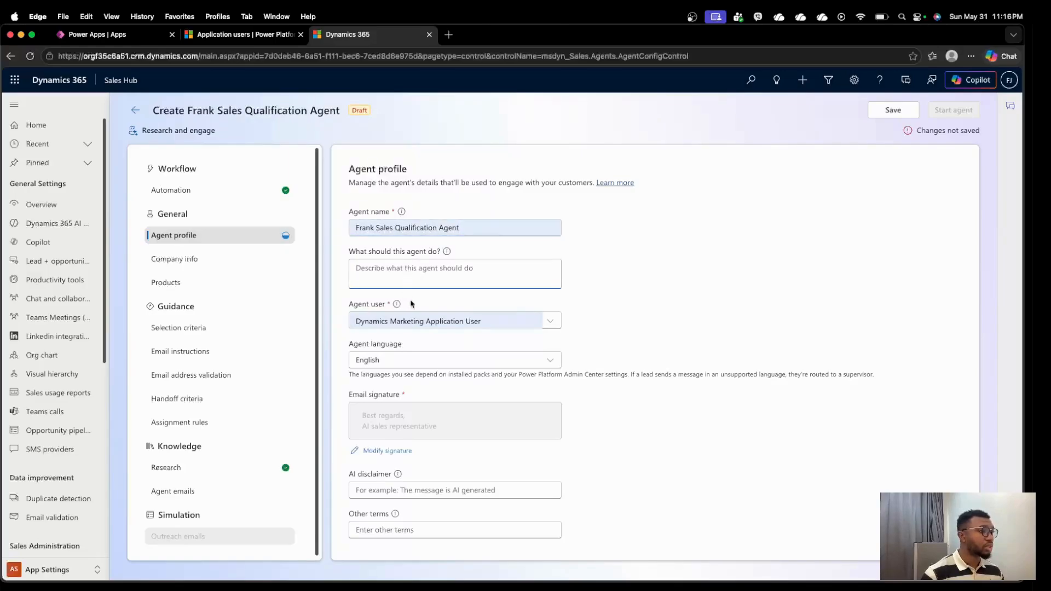
type("Qu")
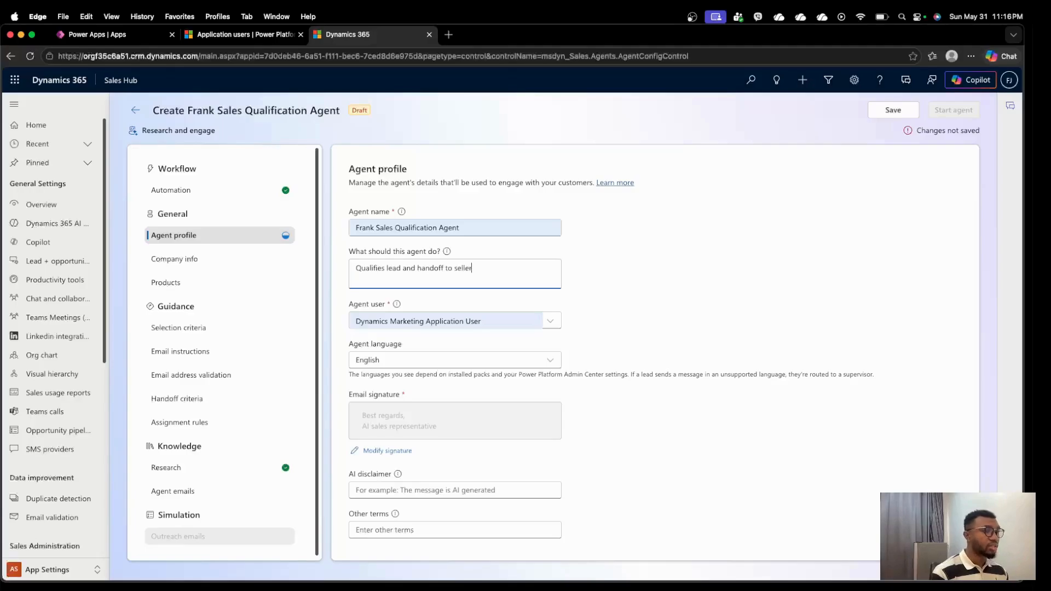
left_click(564, 327)
left_click(440, 342)
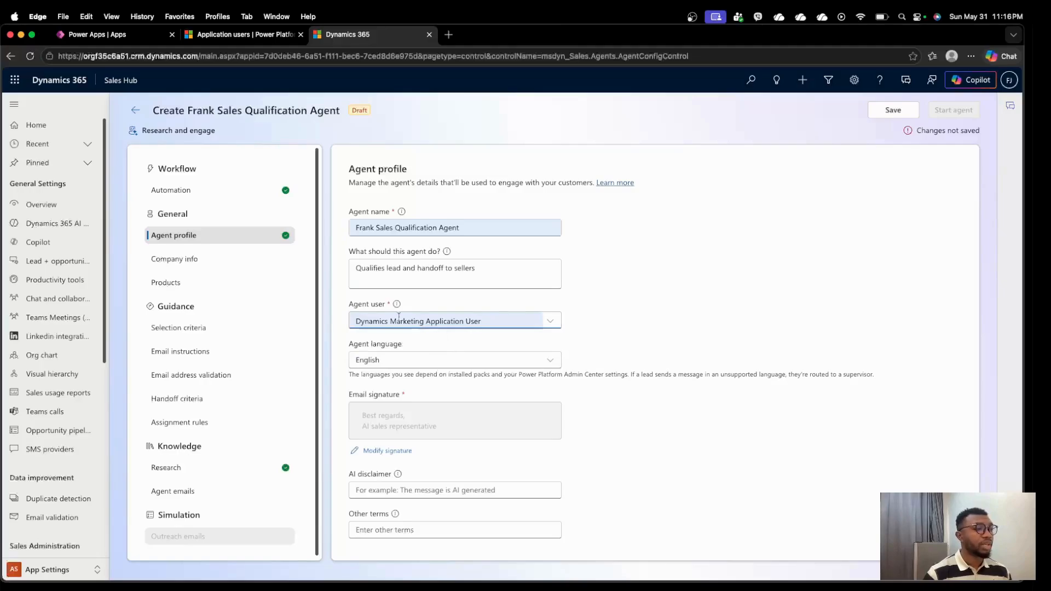
- Review the available agent languages and select English as the agent language
left_click_drag(347, 305, 433, 309)
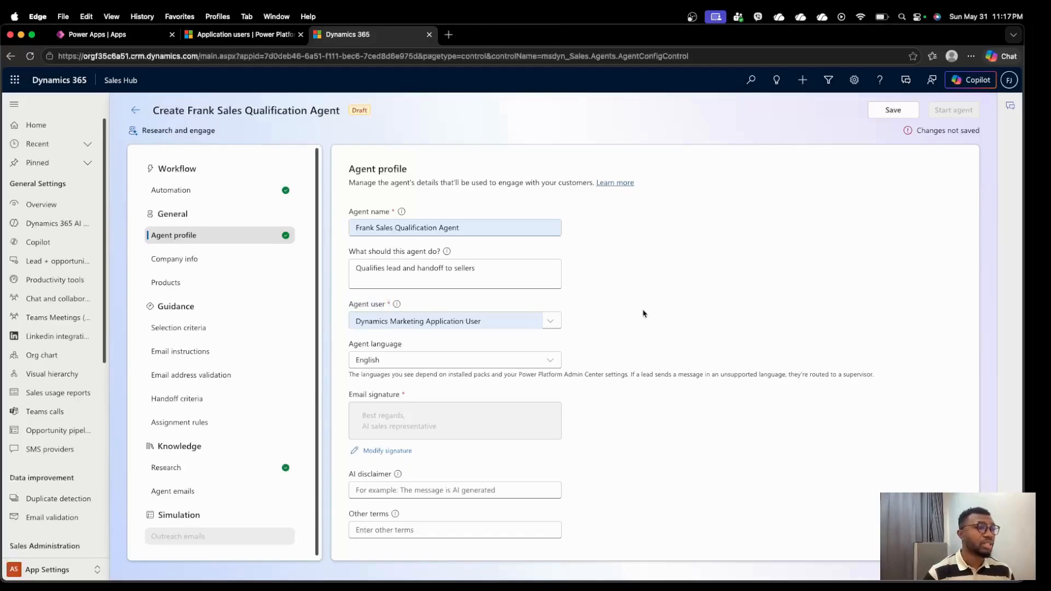
left_click(393, 360)
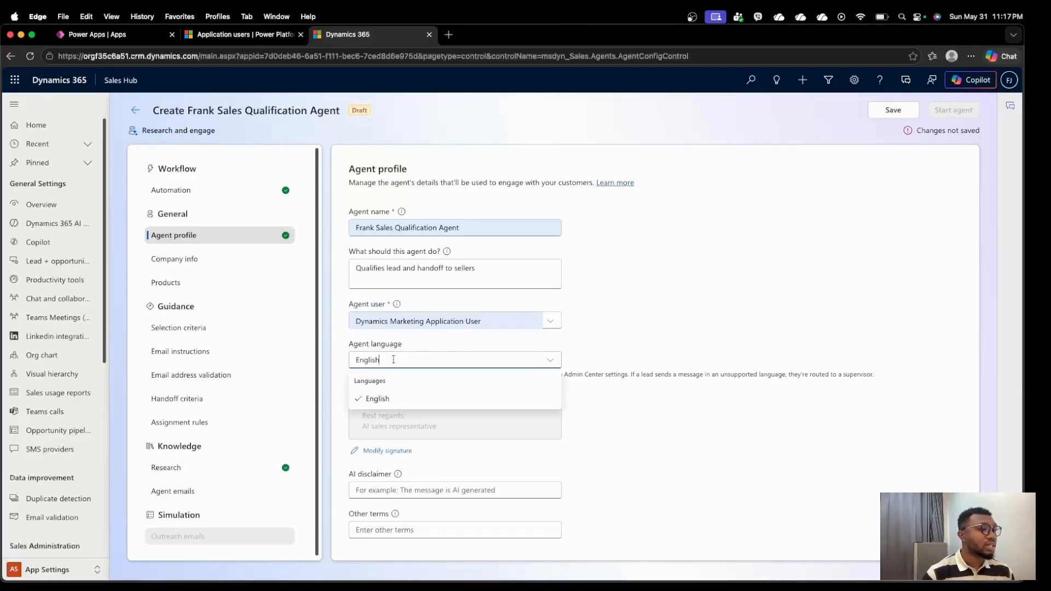
left_click(389, 398)
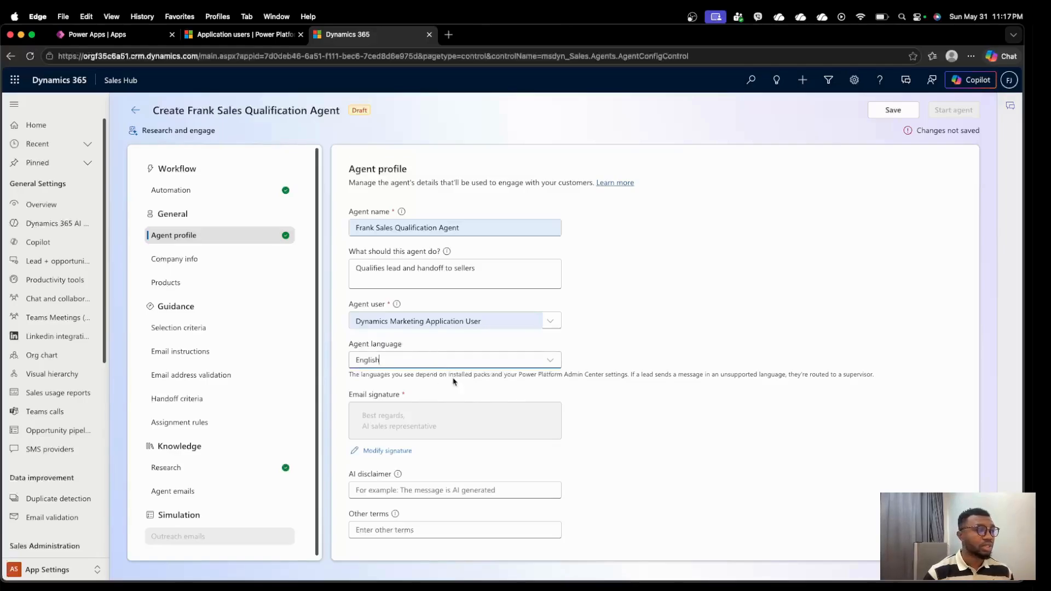
left_click_drag(337, 382, 530, 382)
left_click(553, 362)
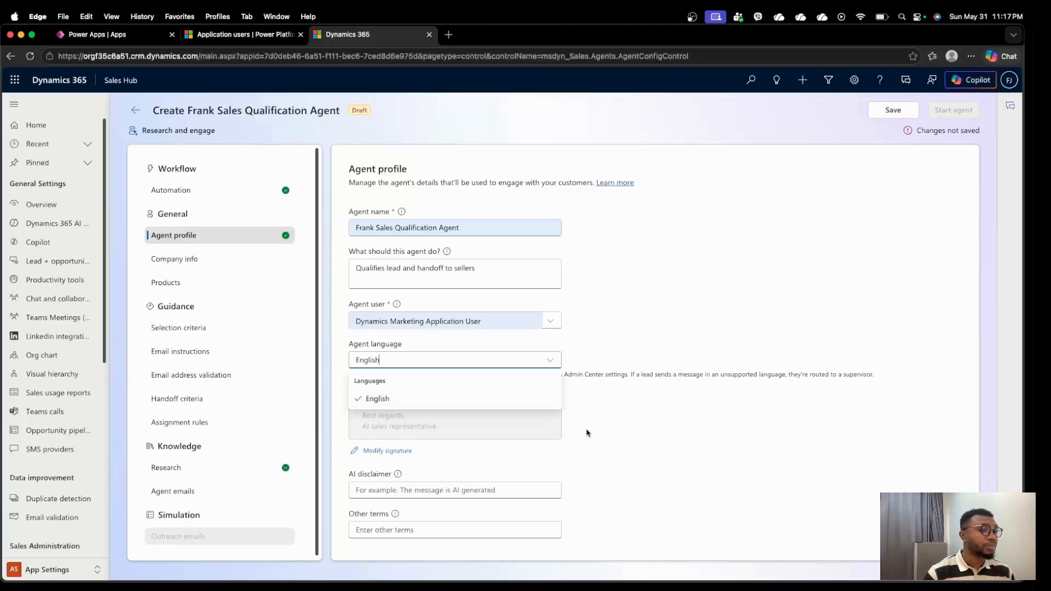
left_click(401, 399)
- Modify the agent's email signature by adding the representative's first name before "AI sales representative", save it and close the signature form
left_click_drag(351, 396, 453, 397)
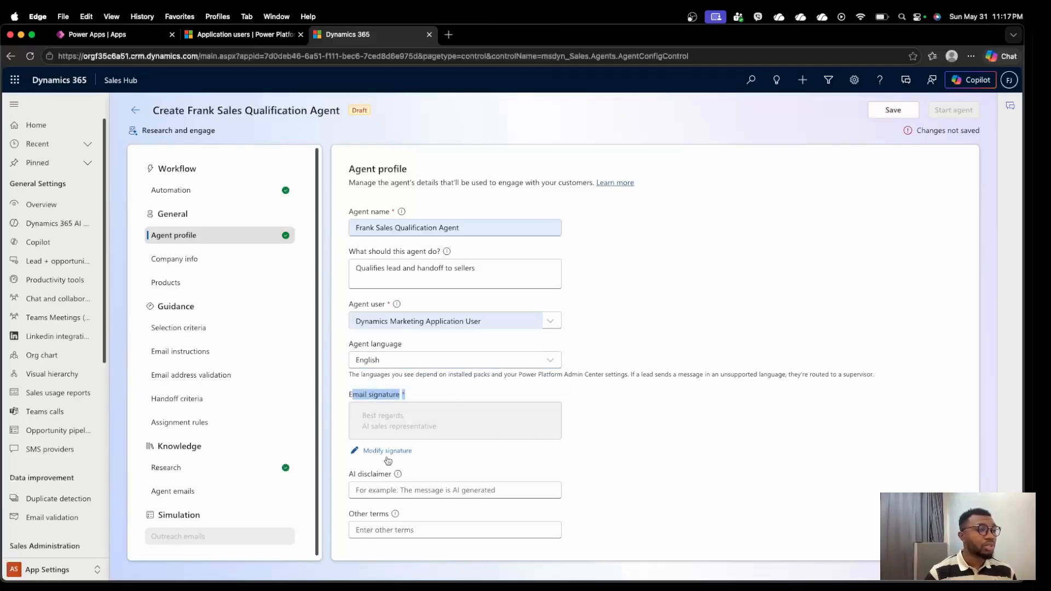
left_click(371, 452)
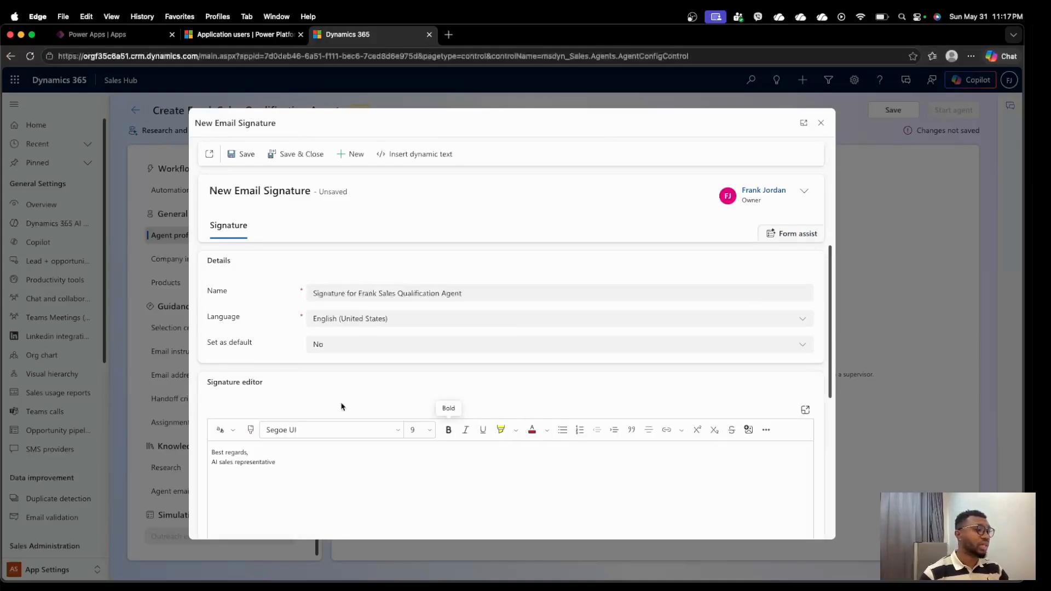
left_click(212, 463)
type("Frank")
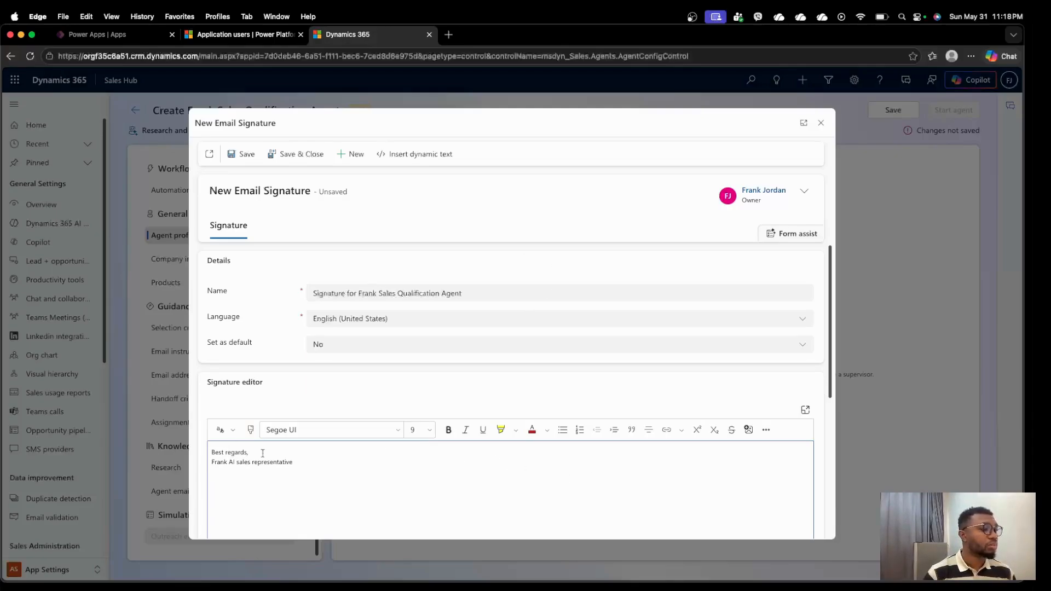
triple_click(308, 467)
left_click(305, 468)
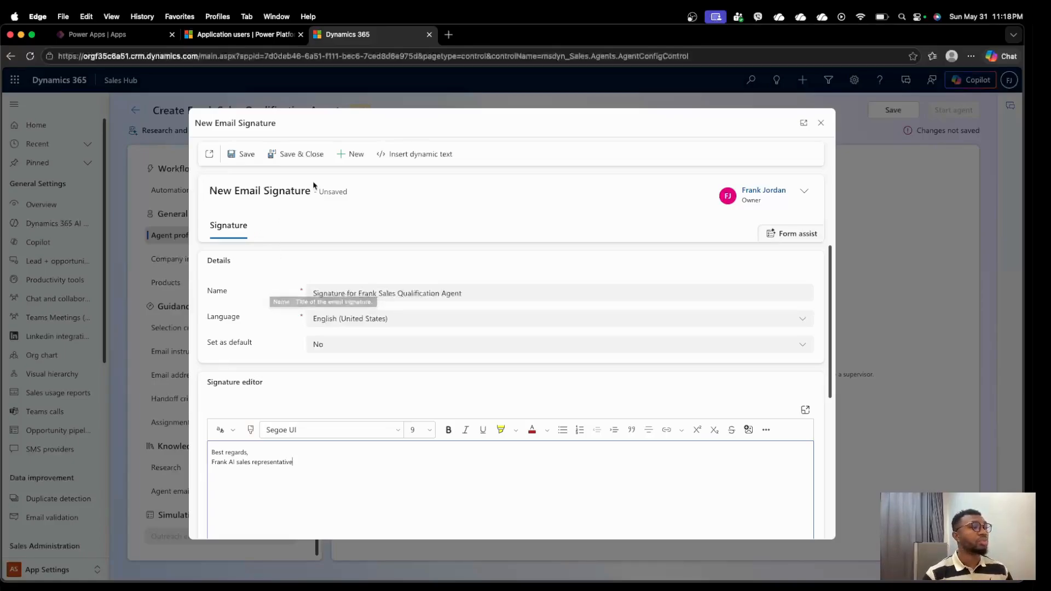
left_click(299, 154)
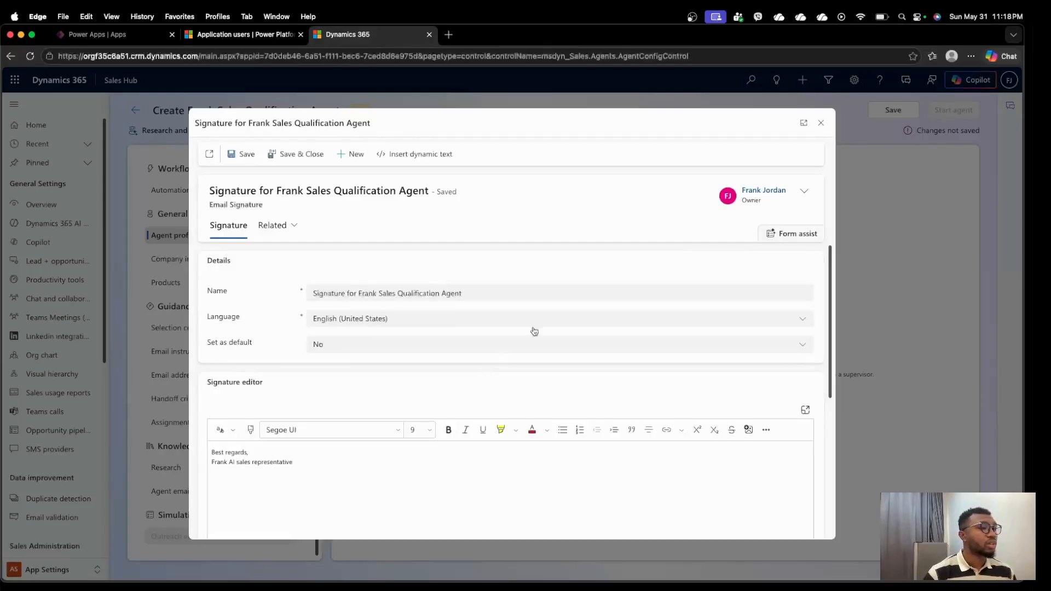
left_click(821, 122)
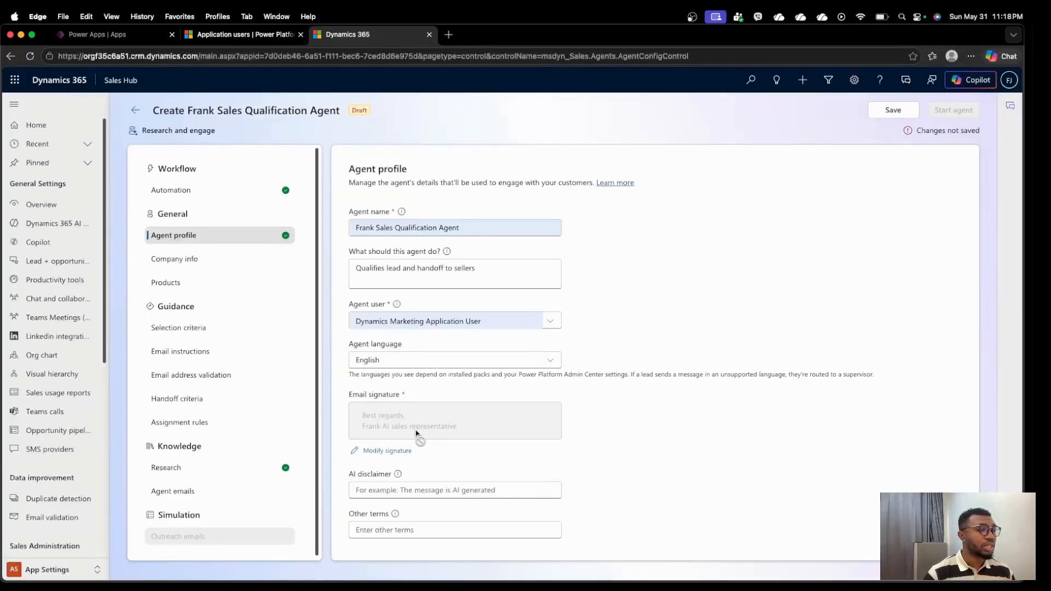
- Set the AI disclaimer to the representative's first name in possessive form followed by "AI generated content", and save the agent
left_click(377, 490)
left_click(416, 451)
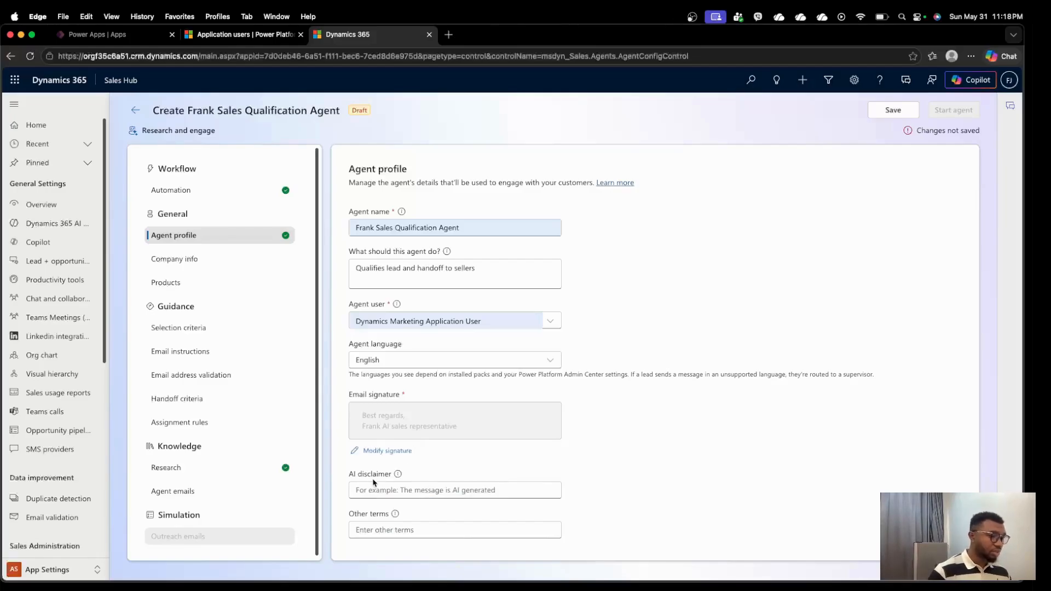
left_click(377, 492)
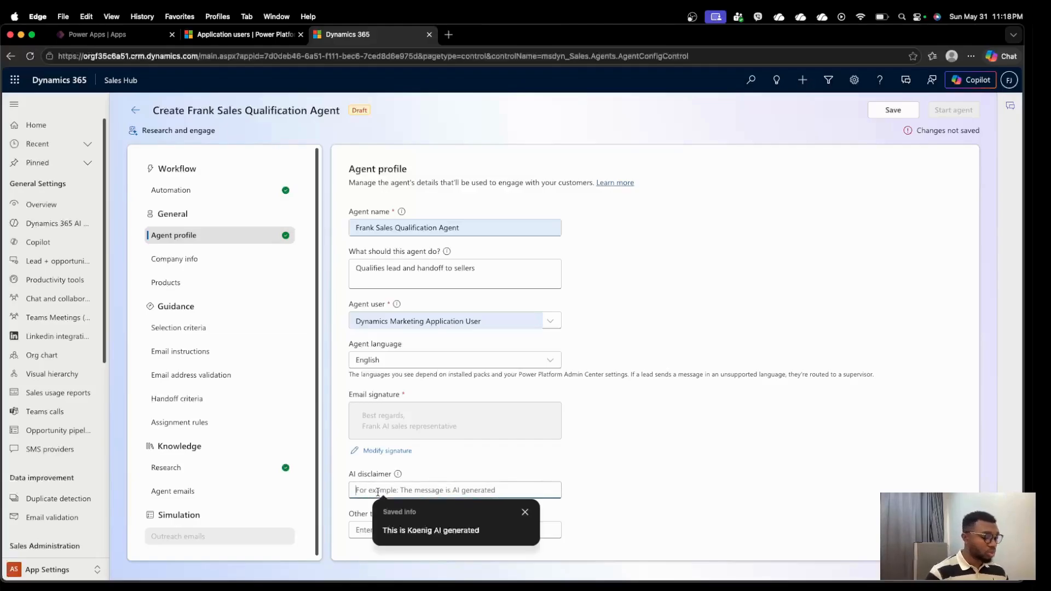
type("Frank ")
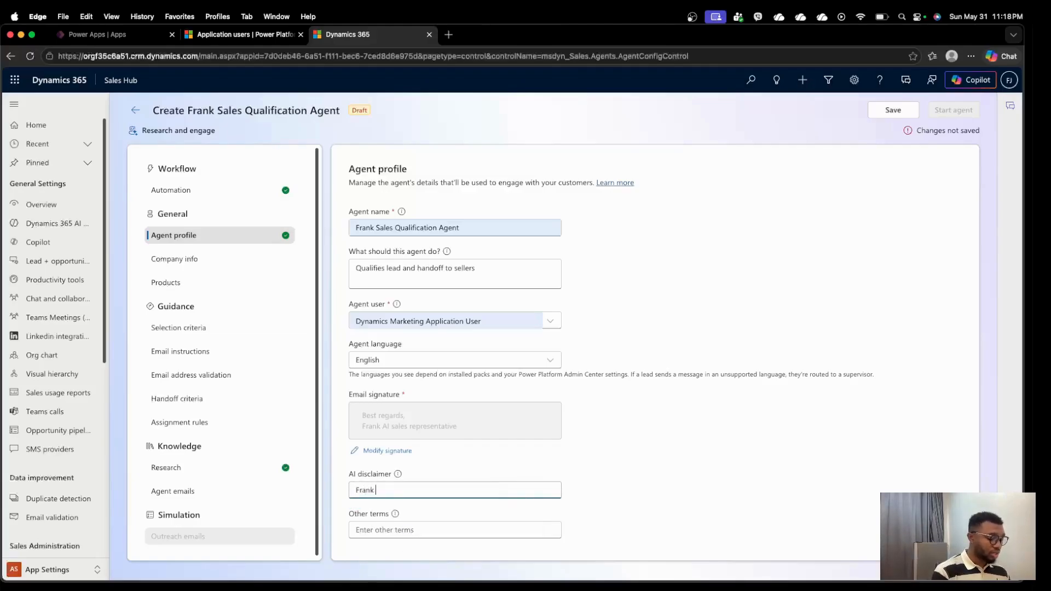
type("AI gener")
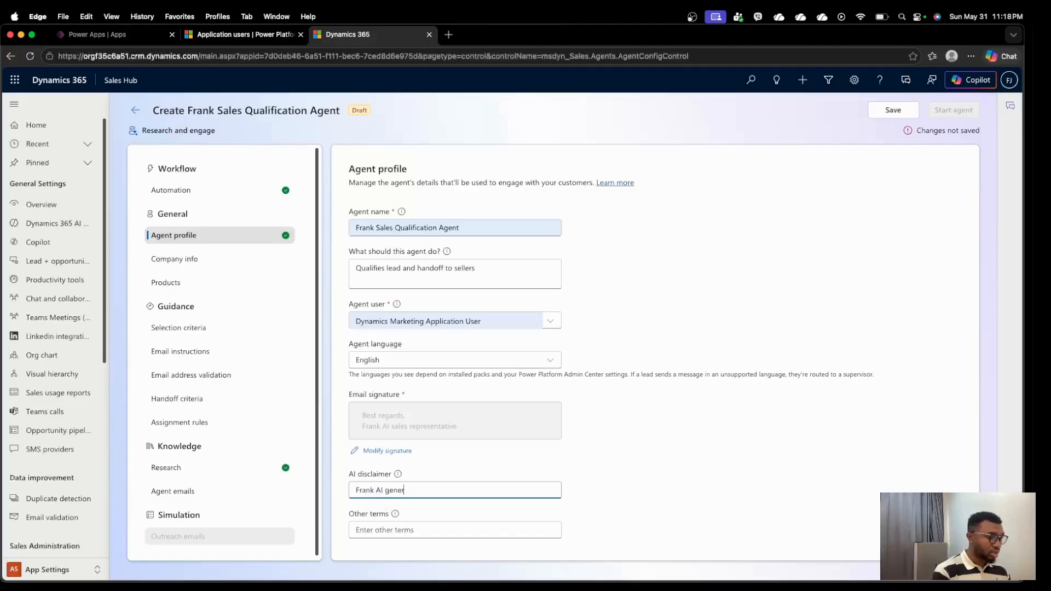
type("ated content")
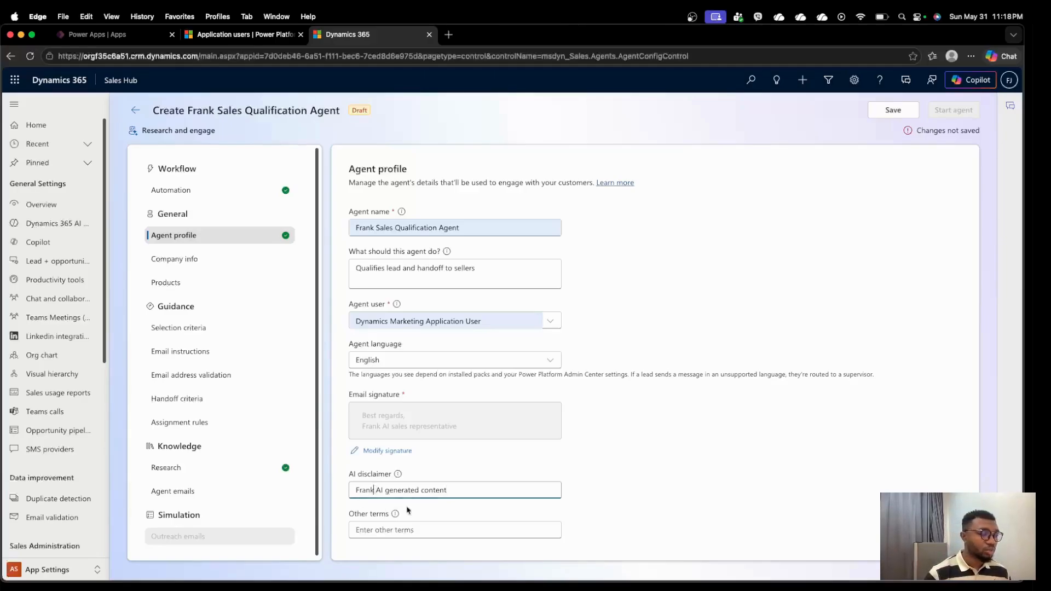
type("'s")
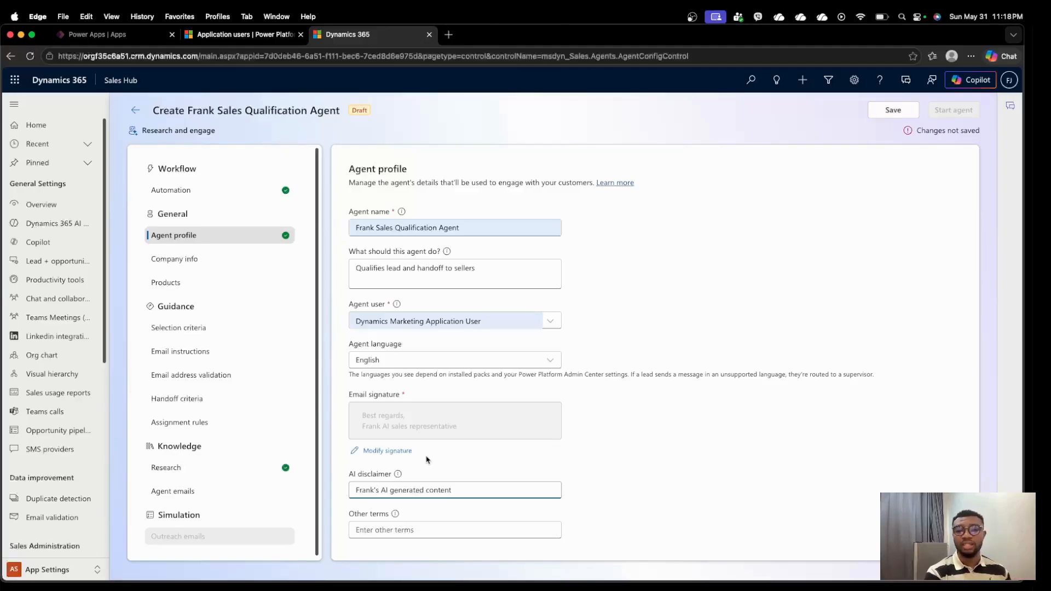
left_click(895, 113)
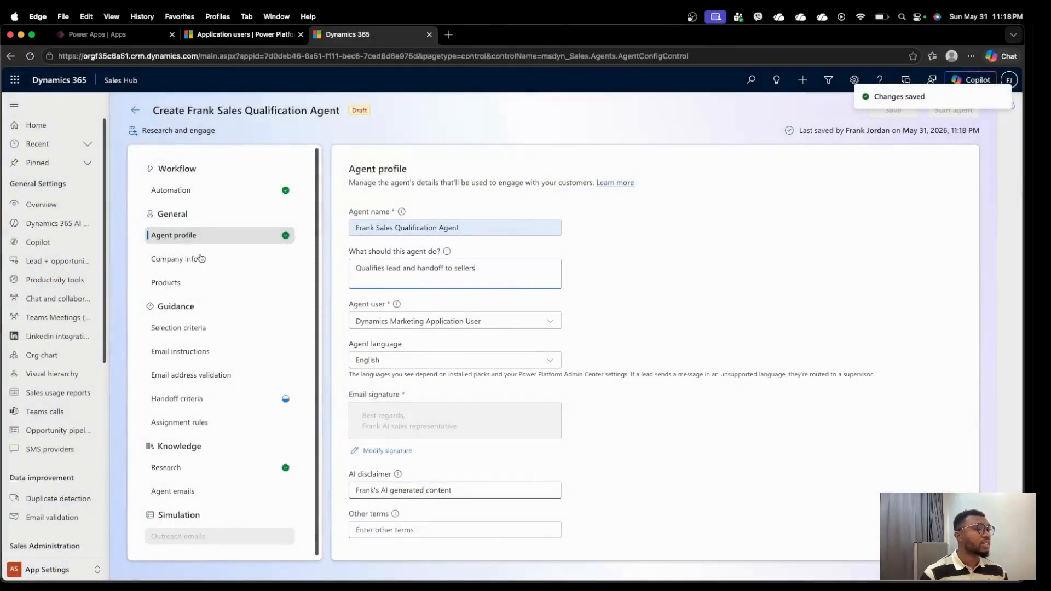
- Open the agent's company info section, and search the web for "tekvolution" in a new tab to open the company's website
left_click(219, 265)
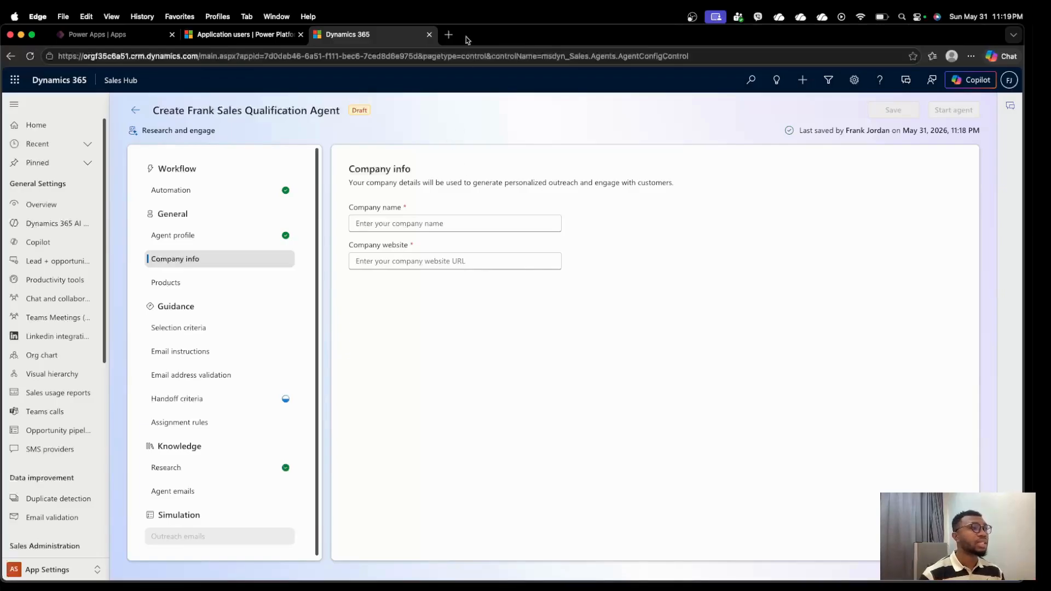
left_click(449, 34)
type("te")
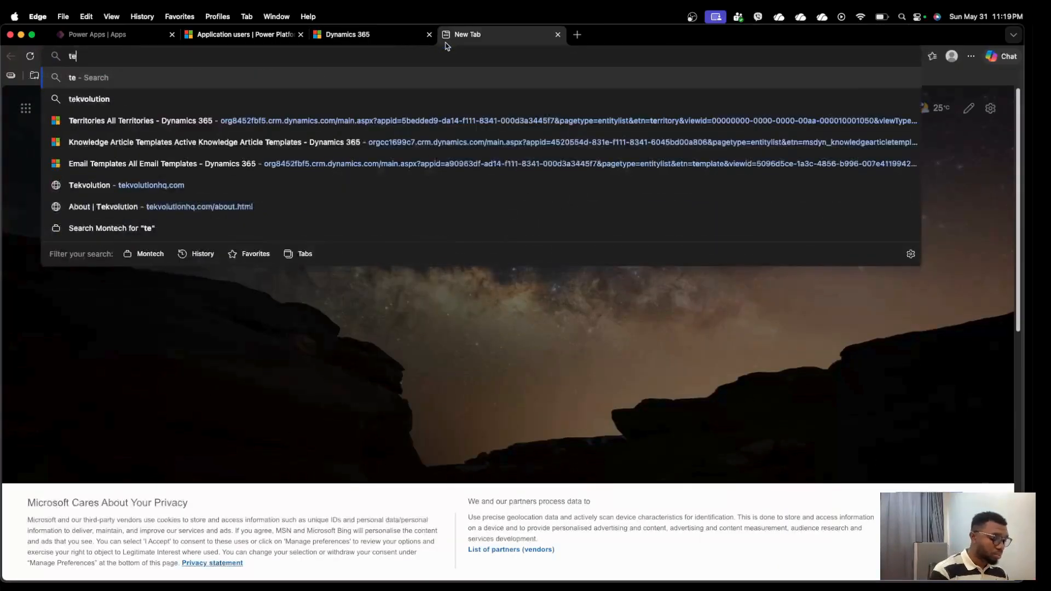
type("kvolution")
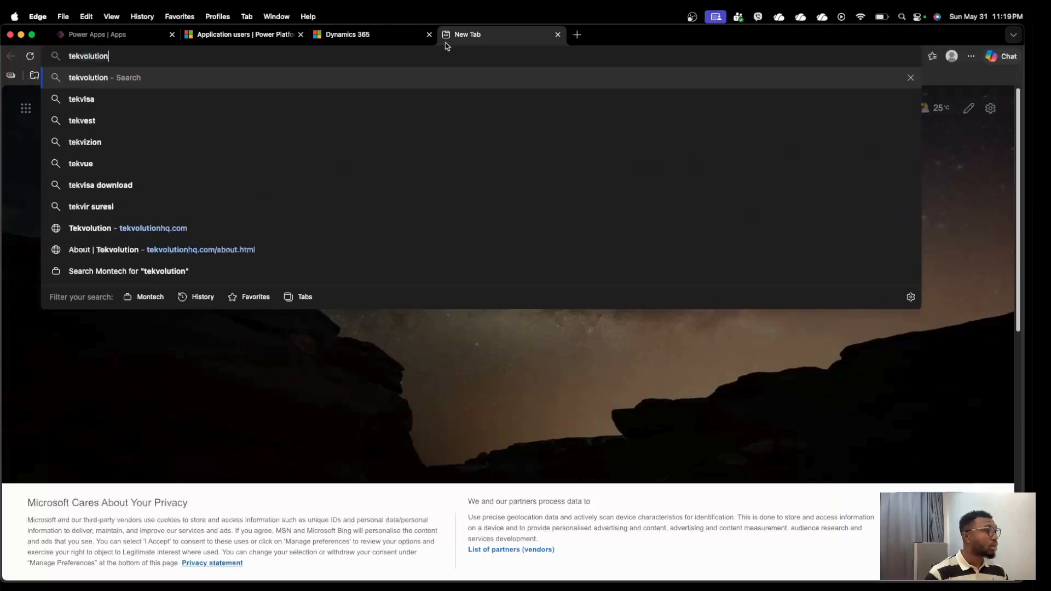
key("Return")
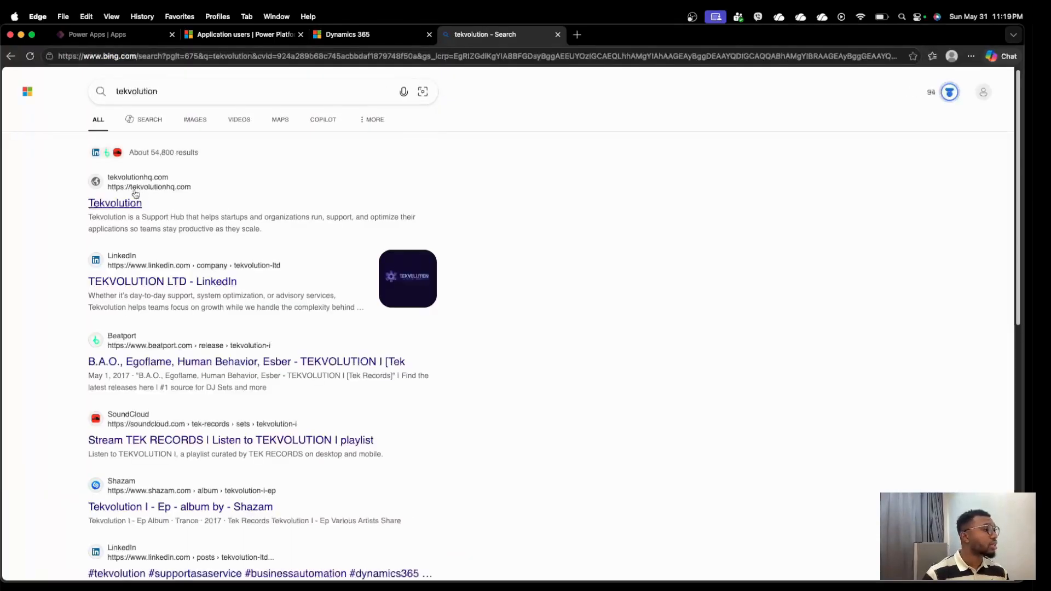
left_click(128, 203)
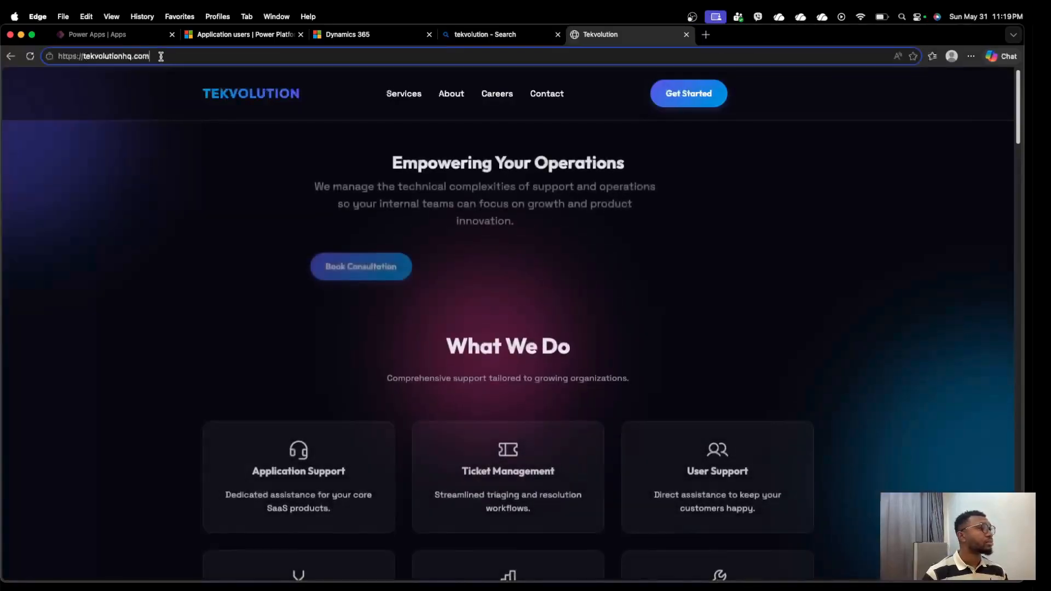
left_click(159, 56)
key("super+c")
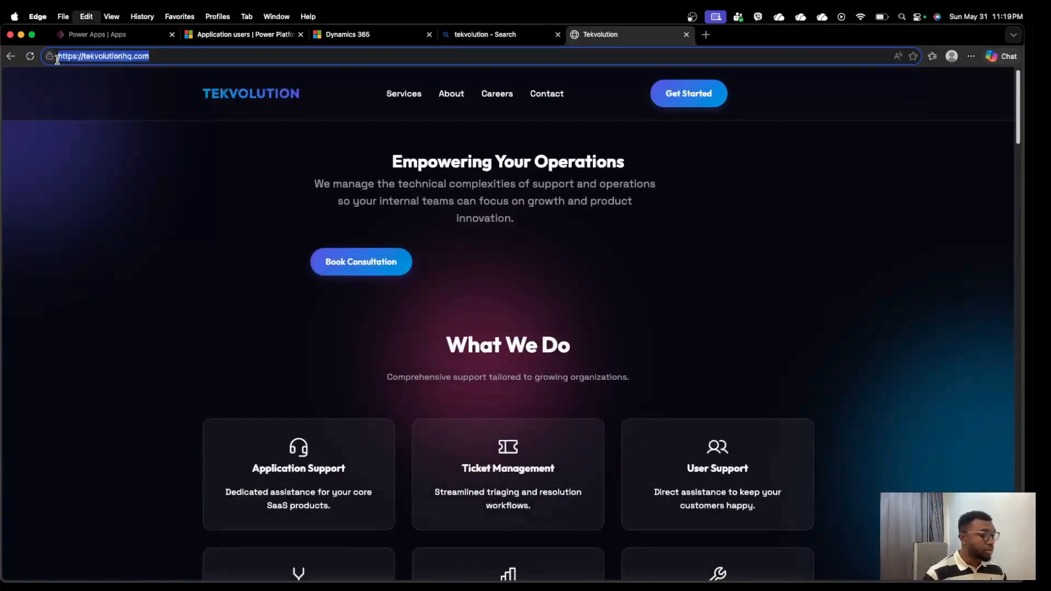
left_click(382, 44)
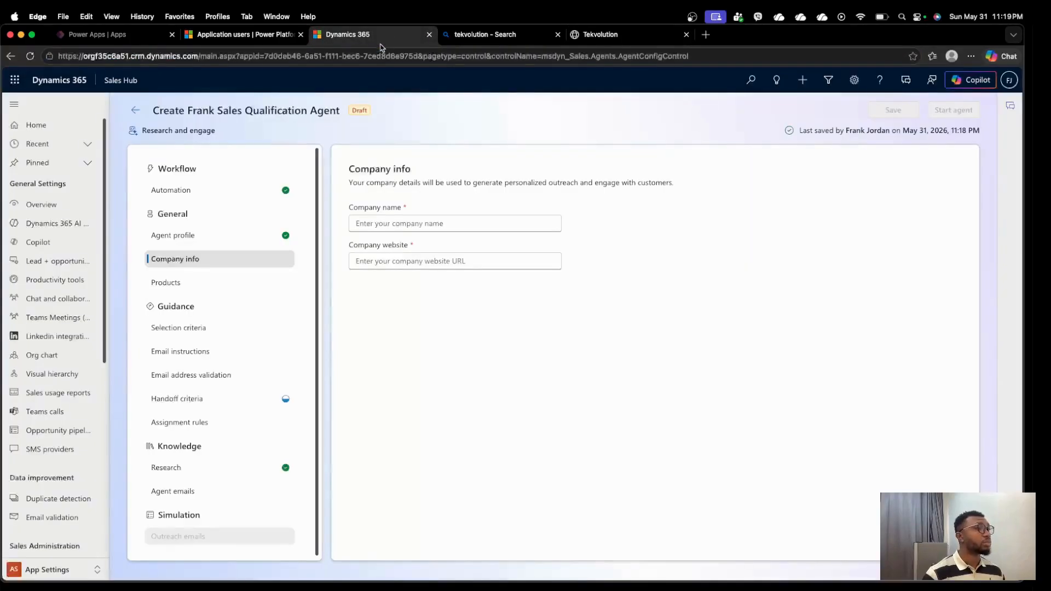
left_click(389, 222)
key("super+v")
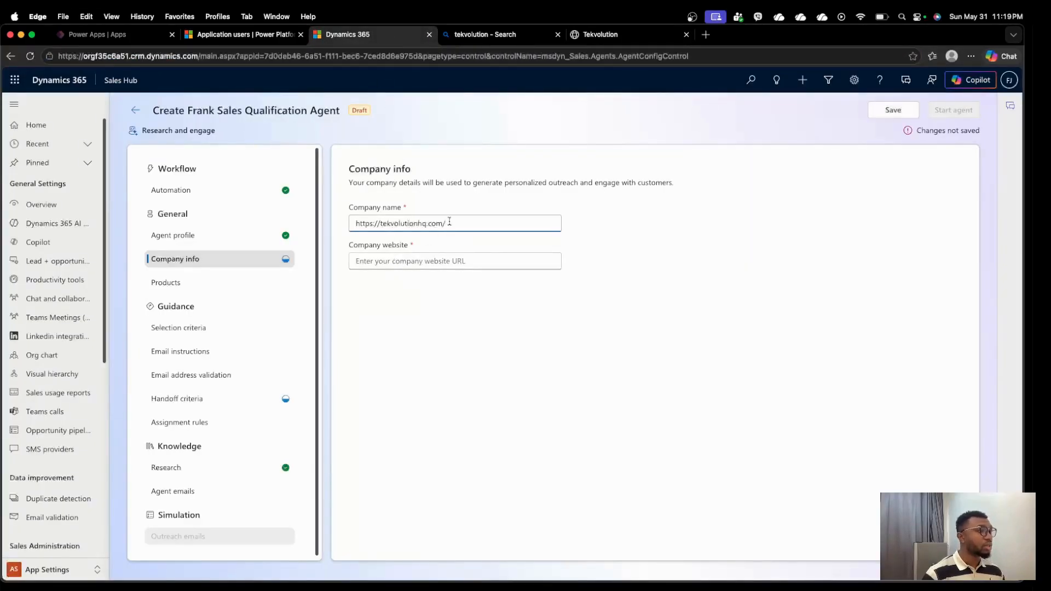
key("super+a")
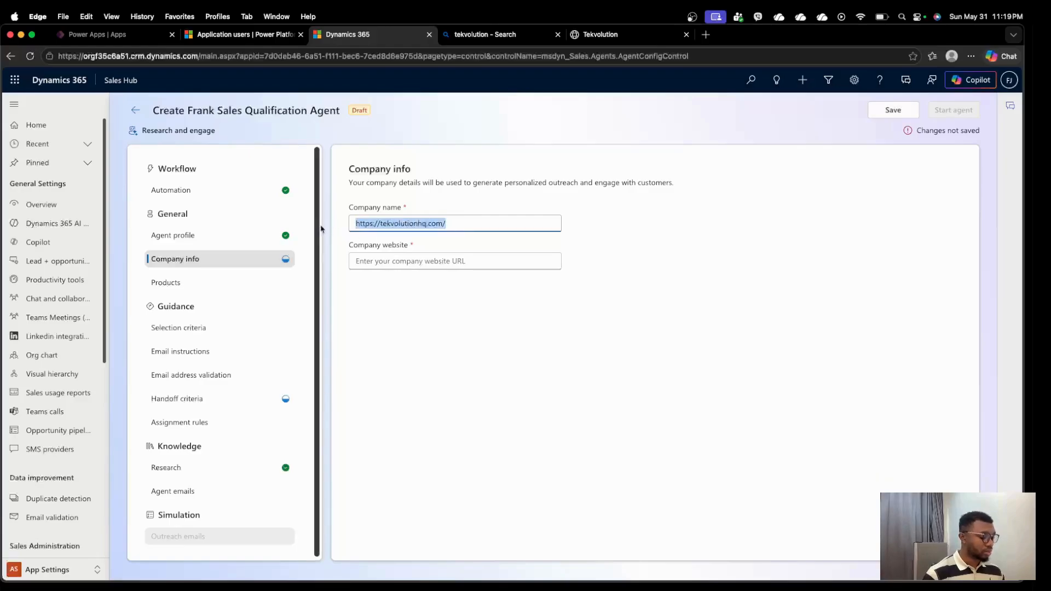
key("super+x")
left_click(372, 261)
key("super+v")
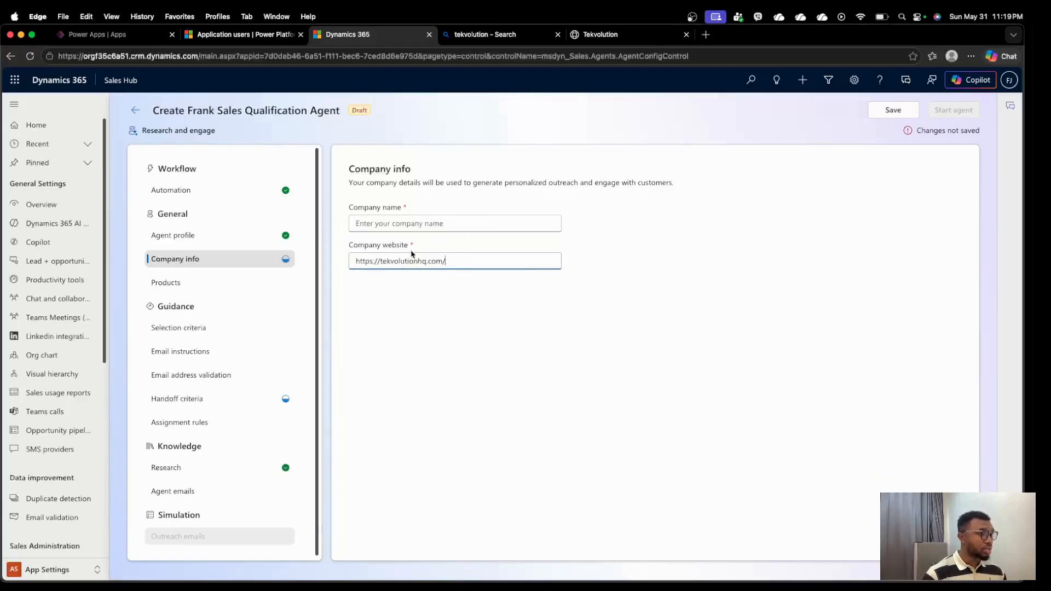
- Set the company name to TekvolutionHq and save the company info
left_click(403, 223)
type("TekvolutionHq")
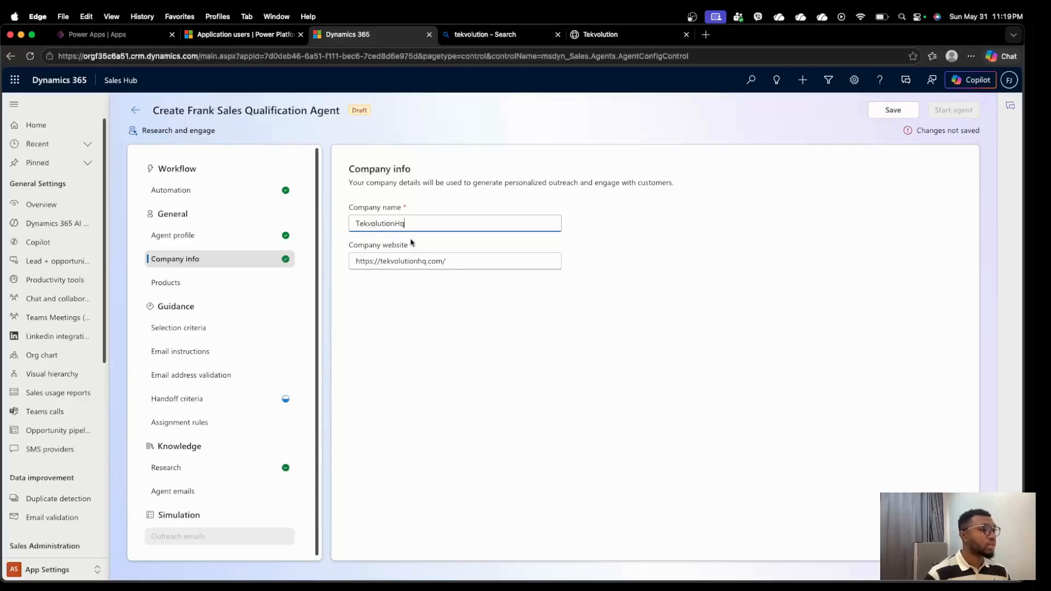
left_click(414, 338)
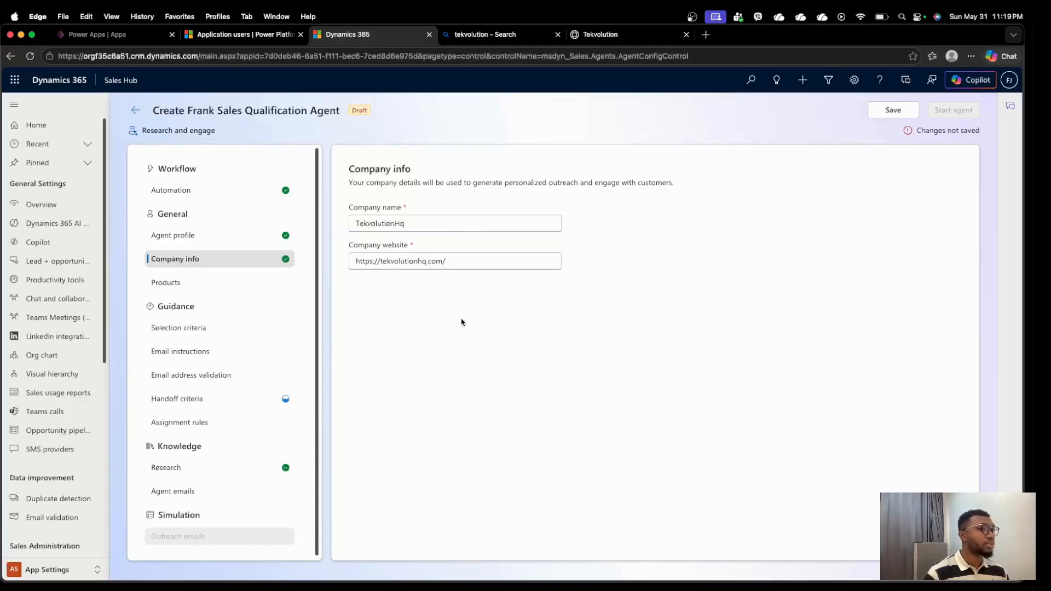
left_click(885, 111)
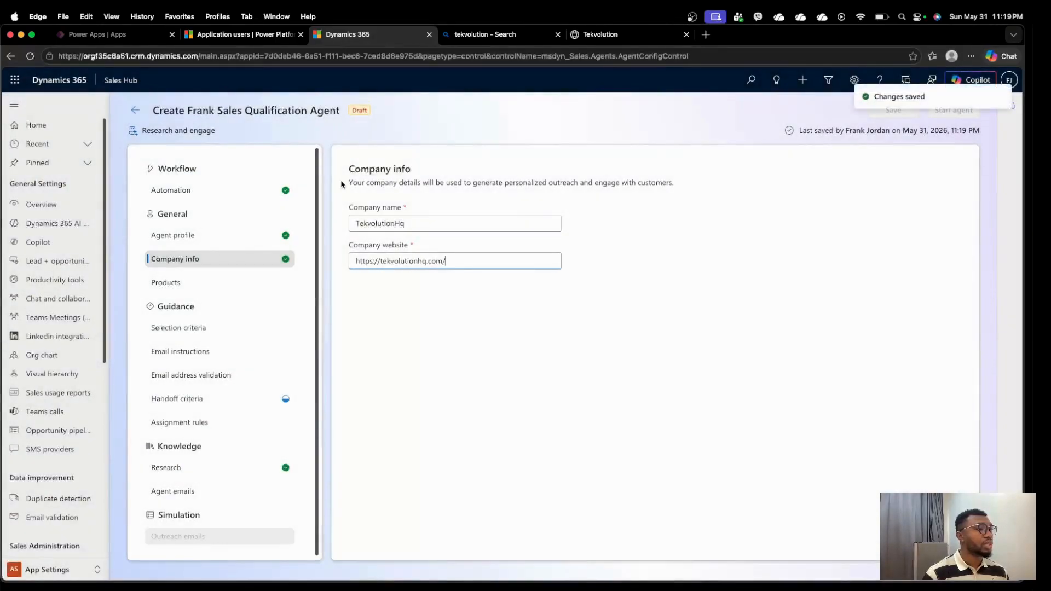
left_click_drag(341, 184, 628, 192)
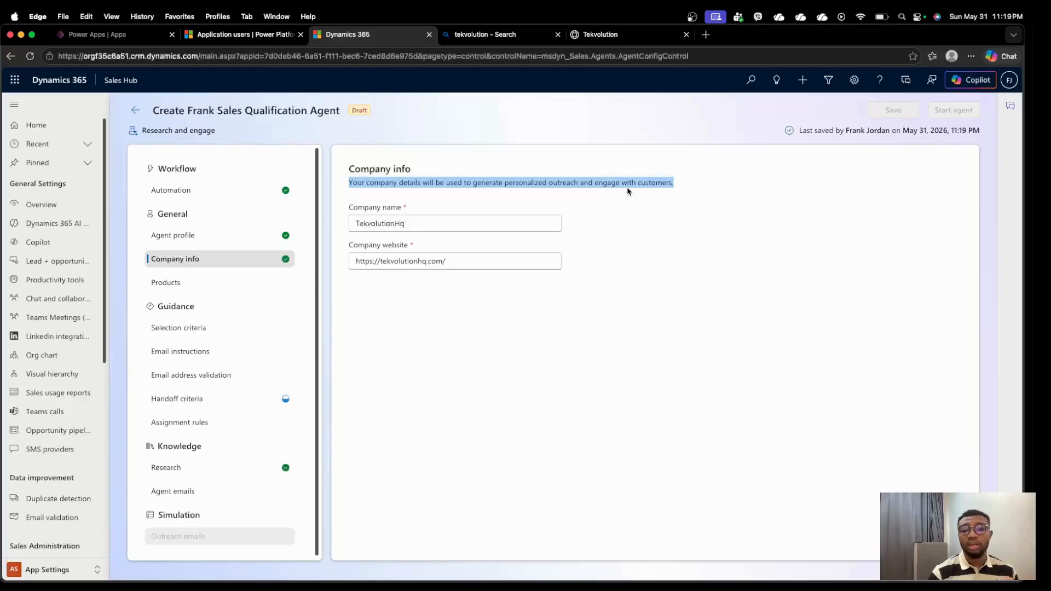
left_click(465, 329)
- Open the agent's products section, and copy the "What We Do" text from the About page of the Tekvolution website
left_click(191, 278)
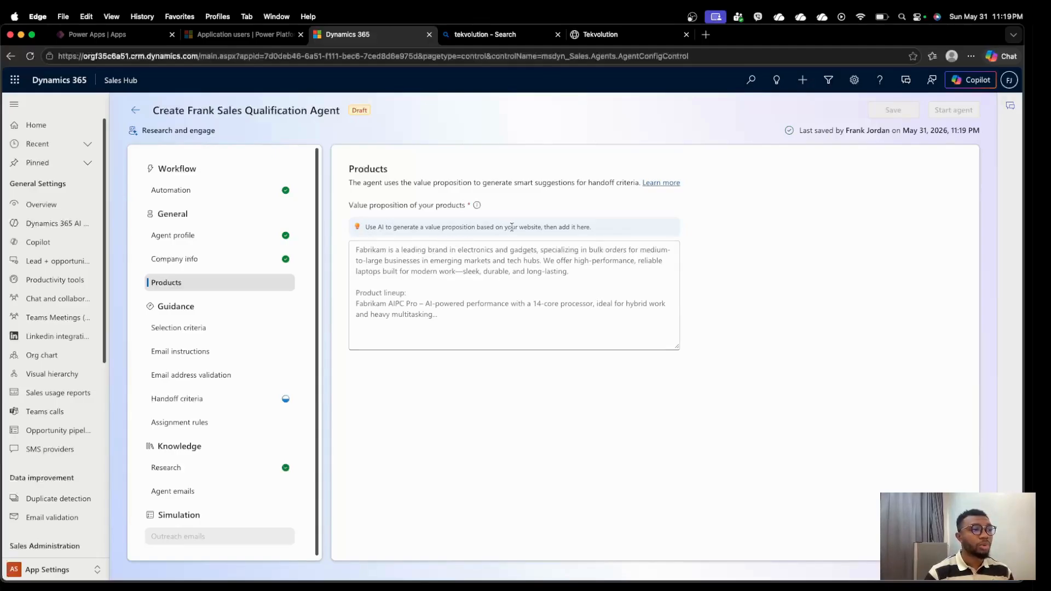
left_click(512, 269)
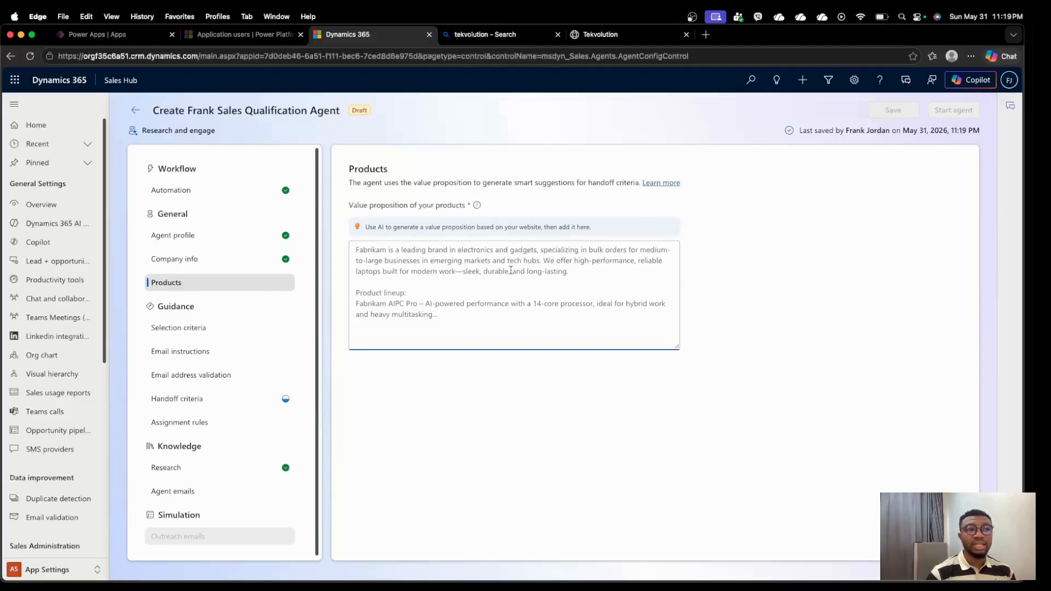
left_click(499, 46)
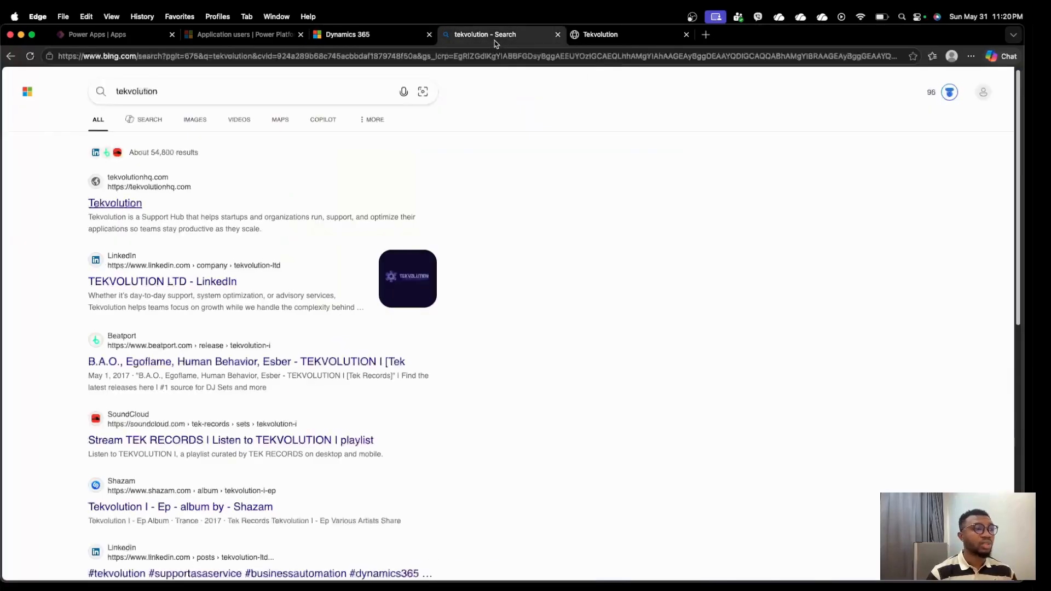
left_click(600, 37)
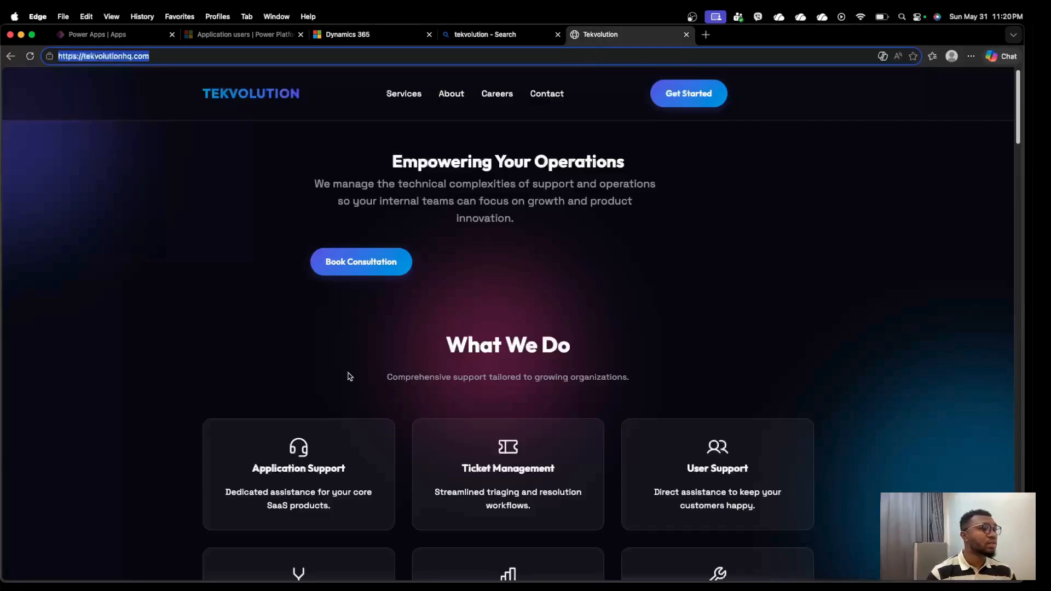
left_click(456, 106)
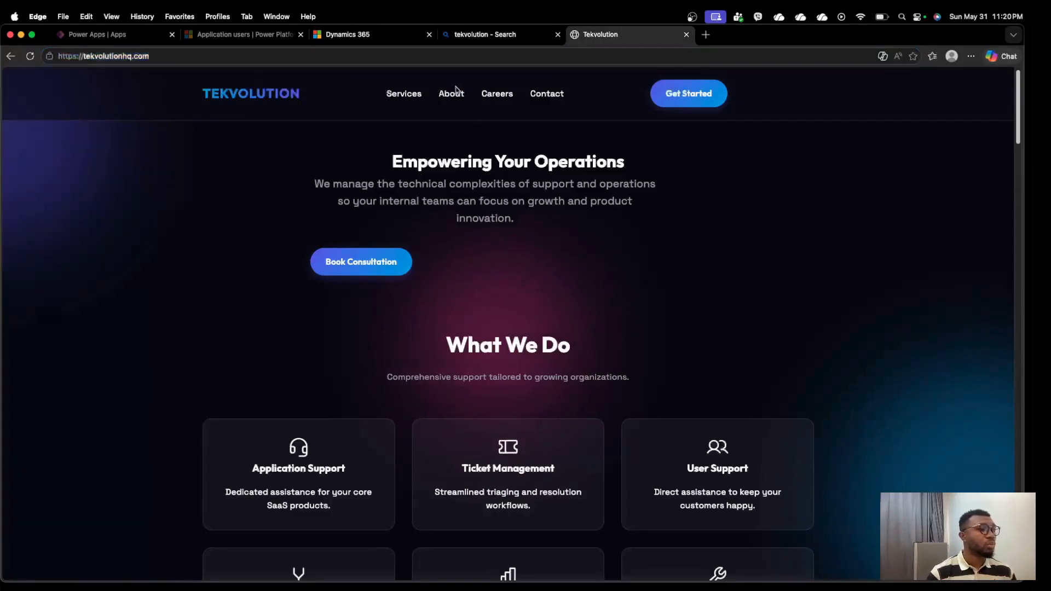
left_click(455, 94)
scroll(432, 323, "down", 5)
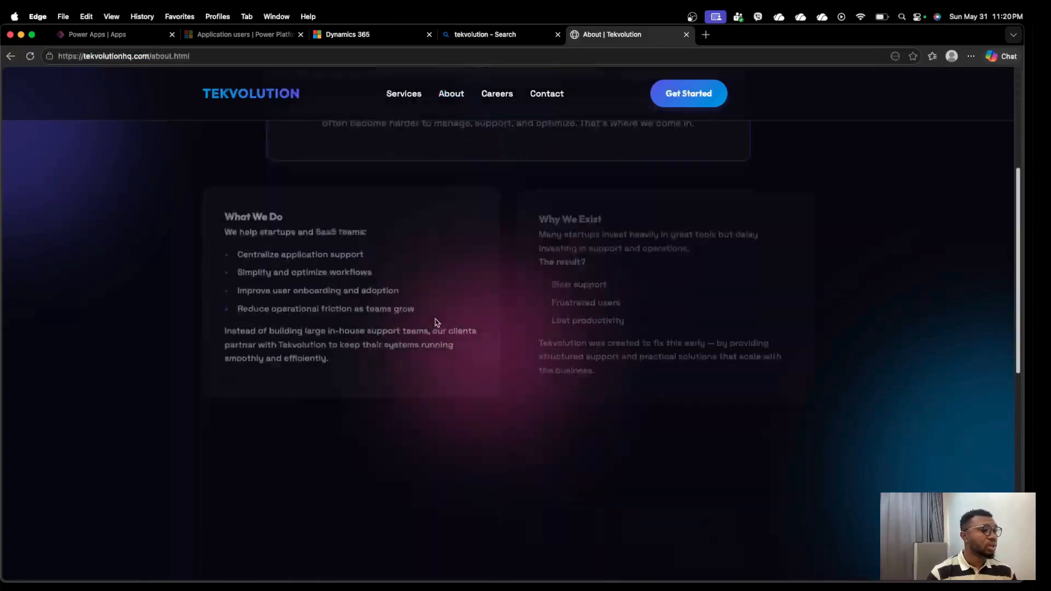
scroll(368, 298, "up", 1)
left_click_drag(337, 313, 222, 174)
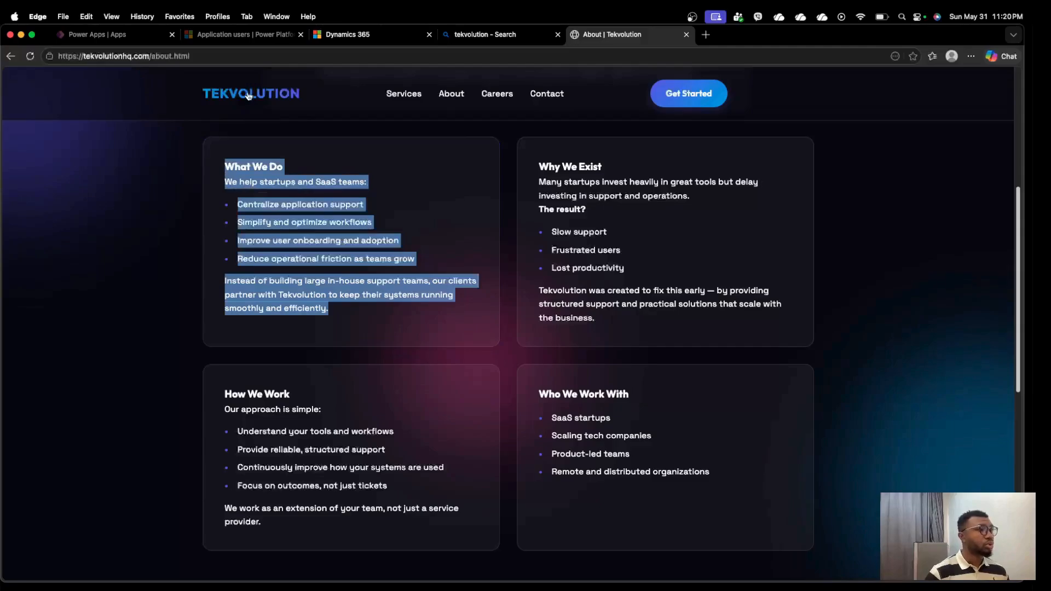
- Paste the copied "What We Do" text as the value proposition of the agent's products and save the agent
left_click(349, 34)
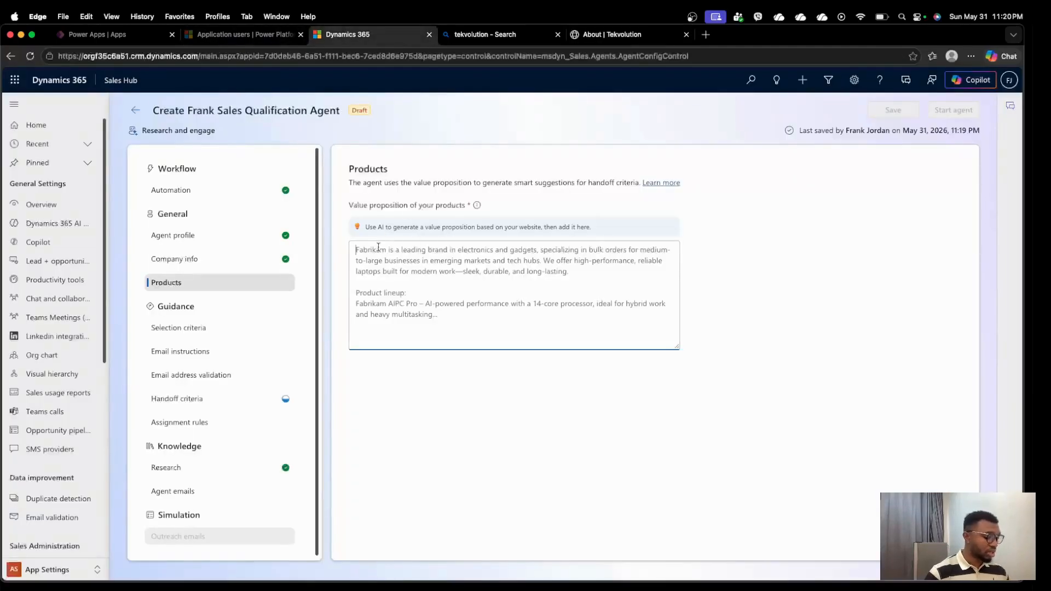
key("super+v")
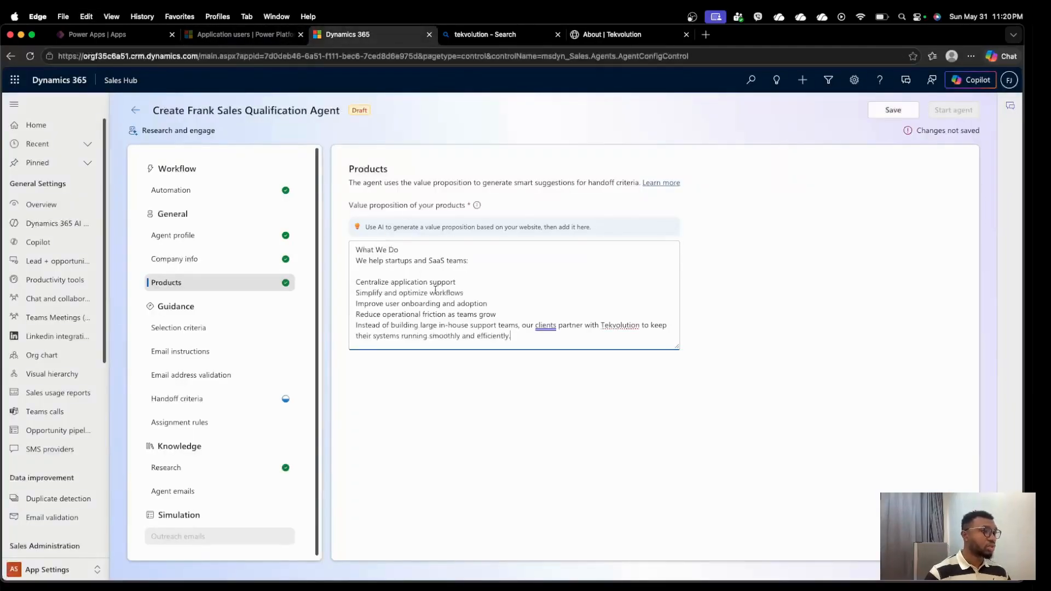
left_click(891, 111)
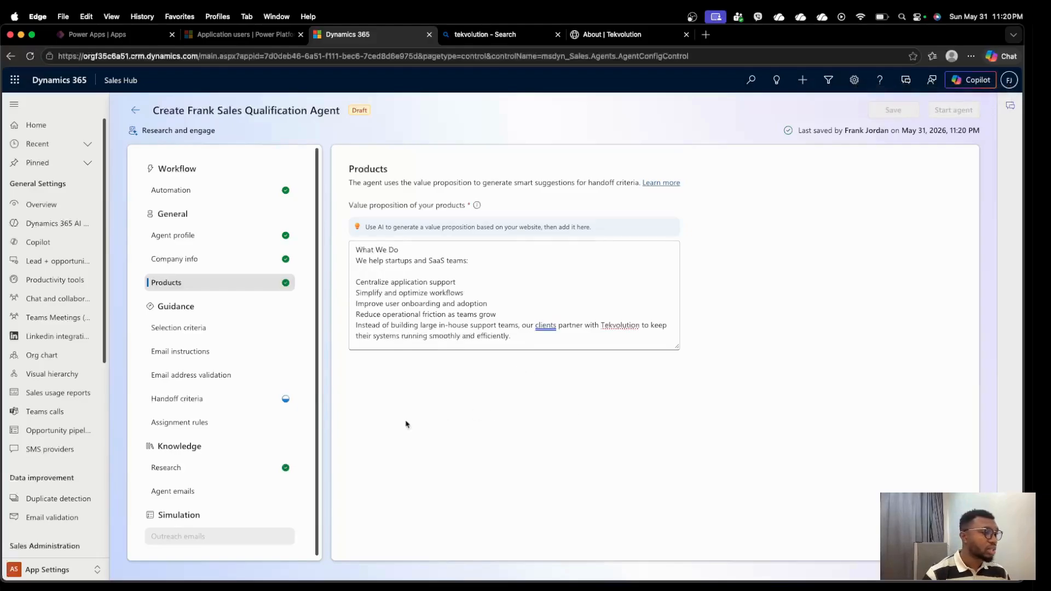
- Open the agent's selection criteria and name the segment "SQA AGENT"
left_click(197, 331)
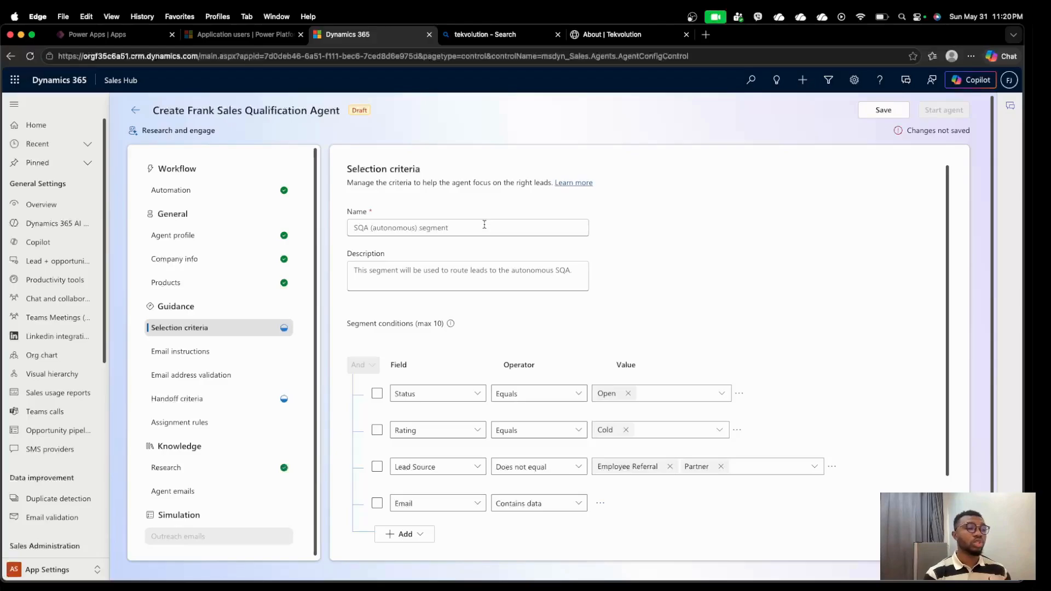
left_click(484, 224)
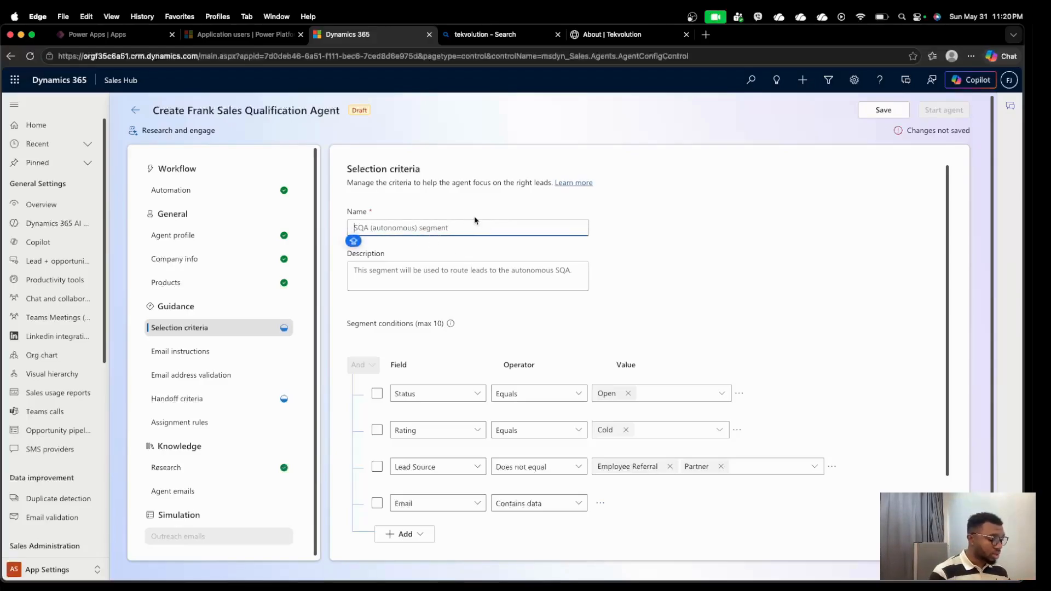
type("SQA ")
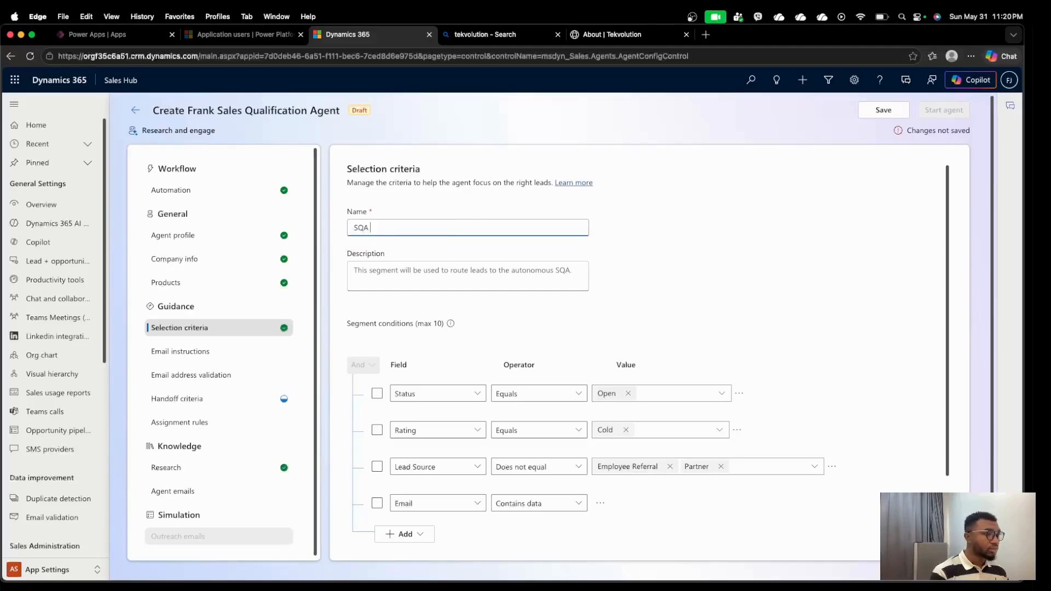
type("AGENT")
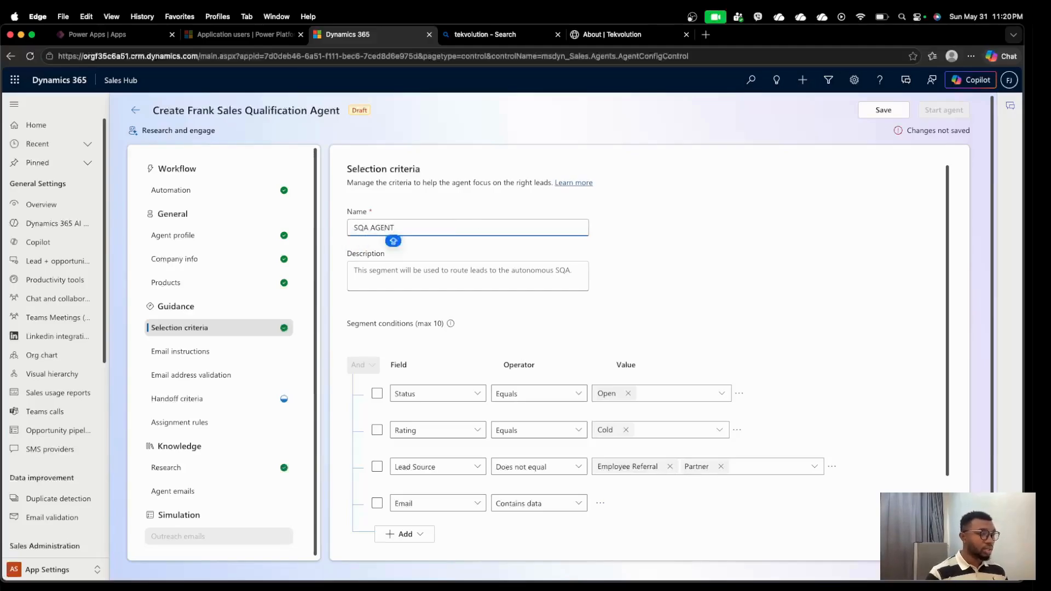
key("Tab")
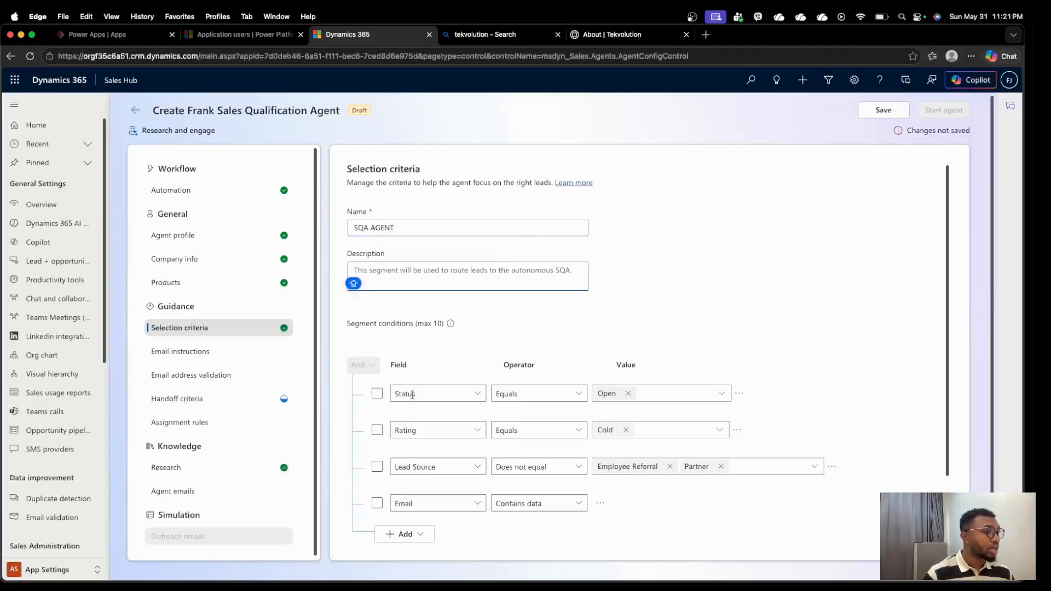
- Review the segment conditions and the operators available for the Lead Source condition
scroll(414, 379, "down", 2)
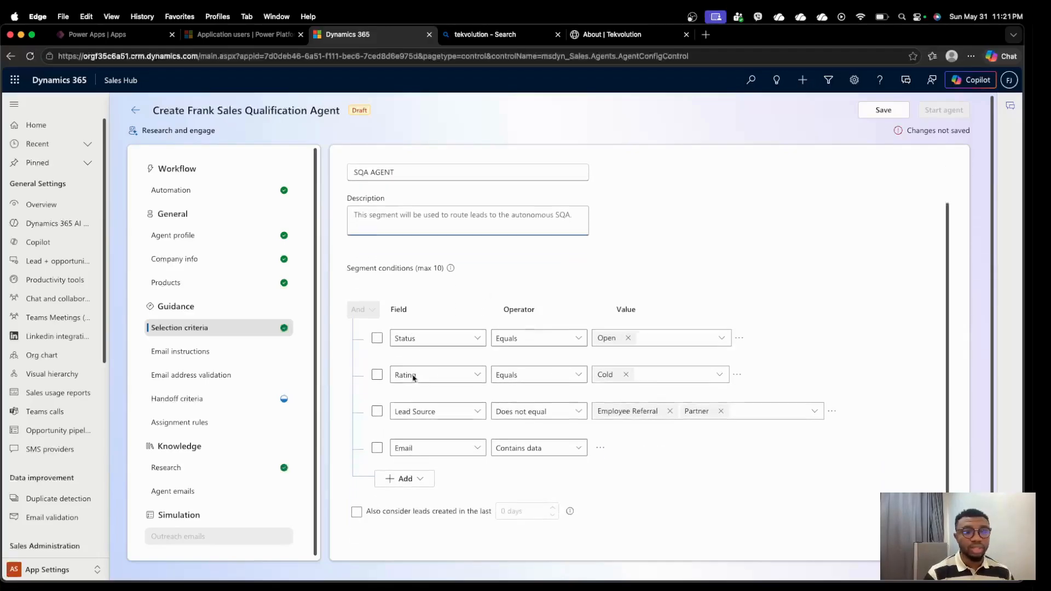
mouse_move(451, 247)
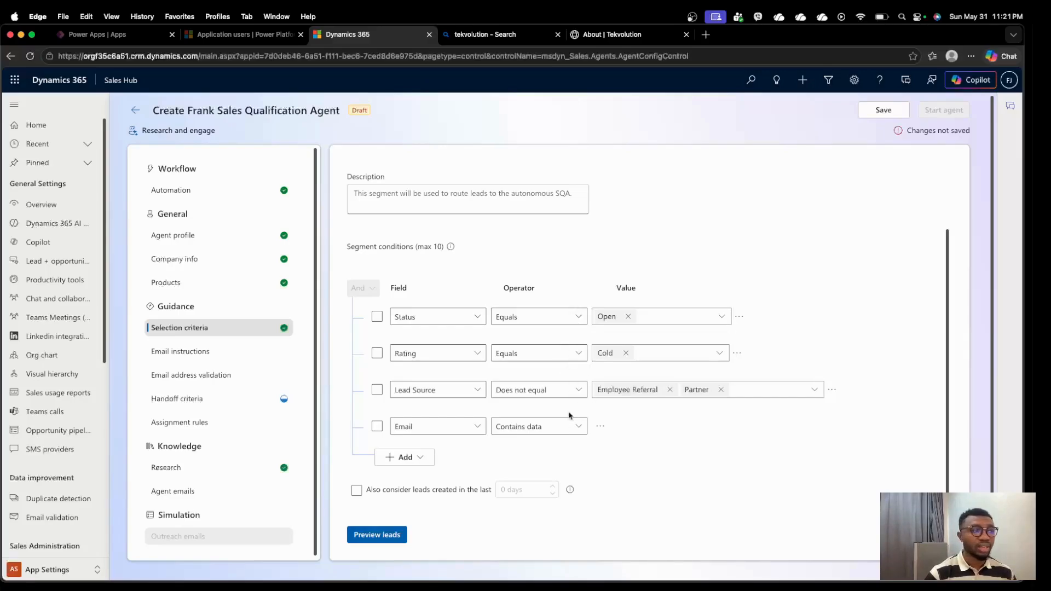
left_click(579, 388)
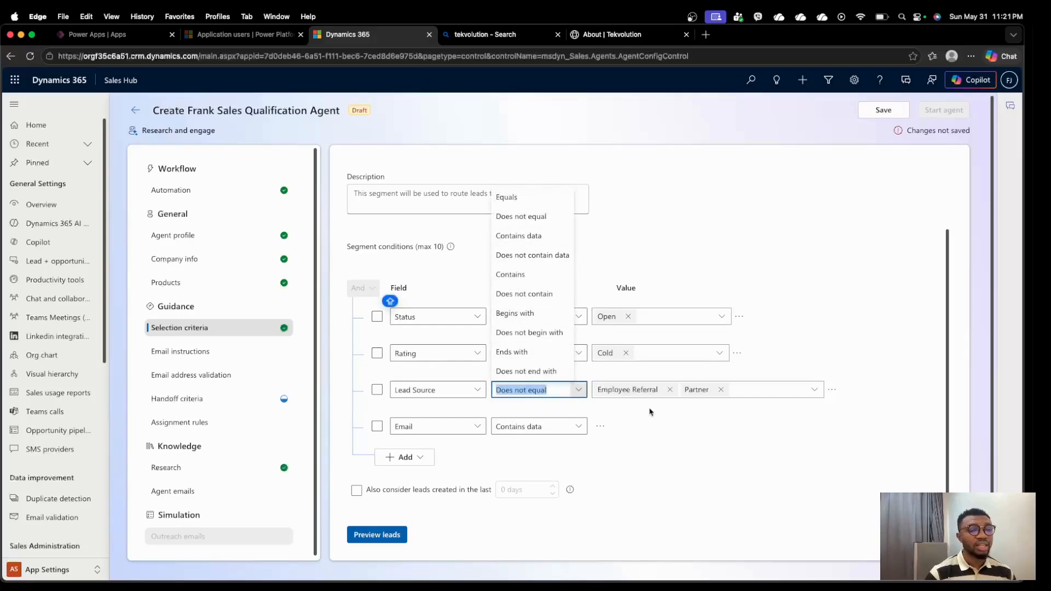
scroll(494, 480, "down", 1)
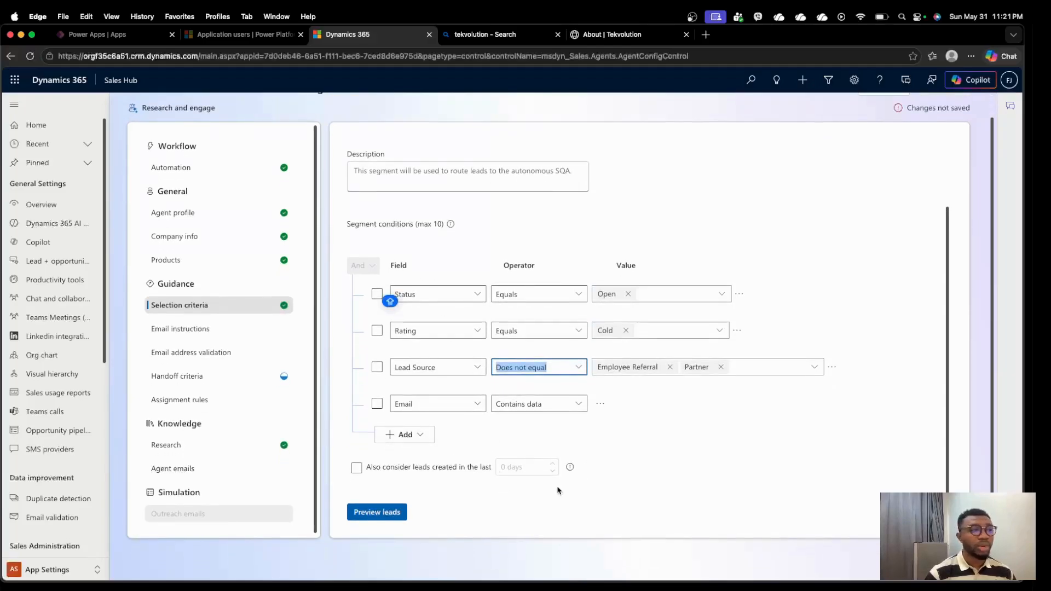
left_click(659, 416)
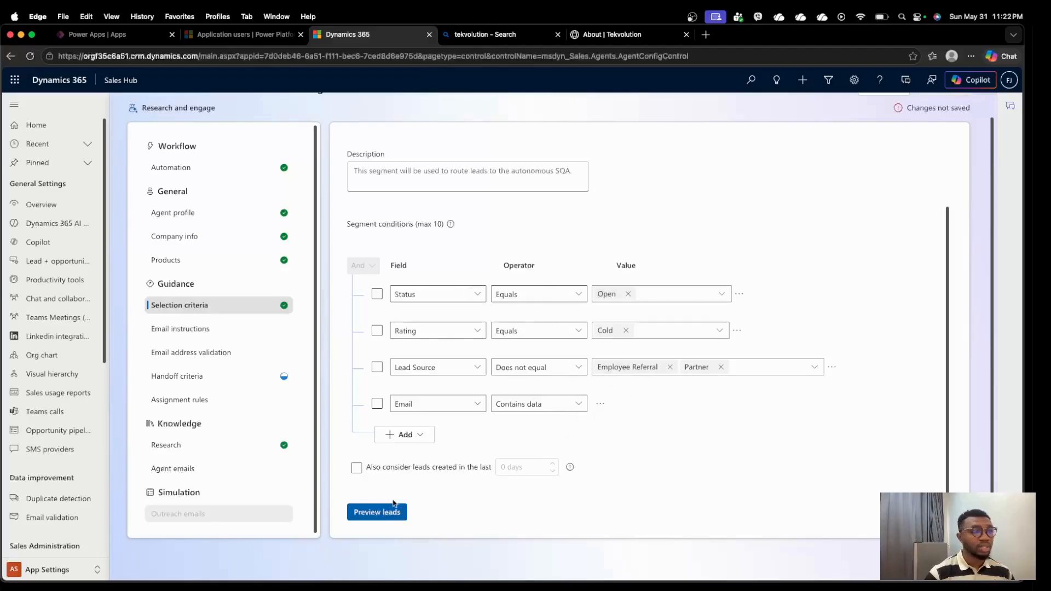
- Preview the leads that match the segment conditions
left_click(375, 514)
scroll(469, 431, "down", 5)
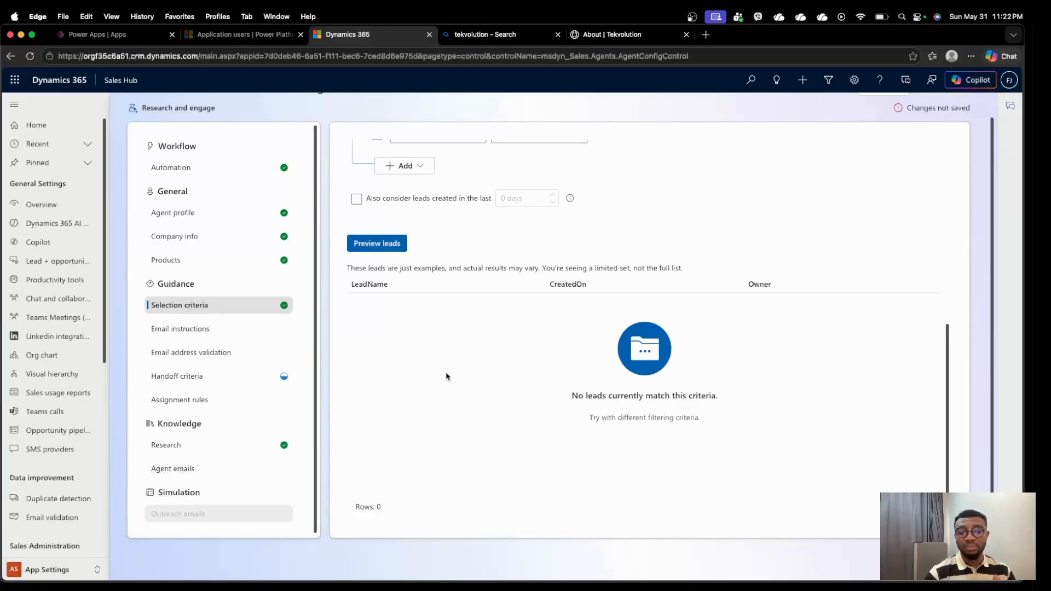
scroll(535, 335, "up", 5)
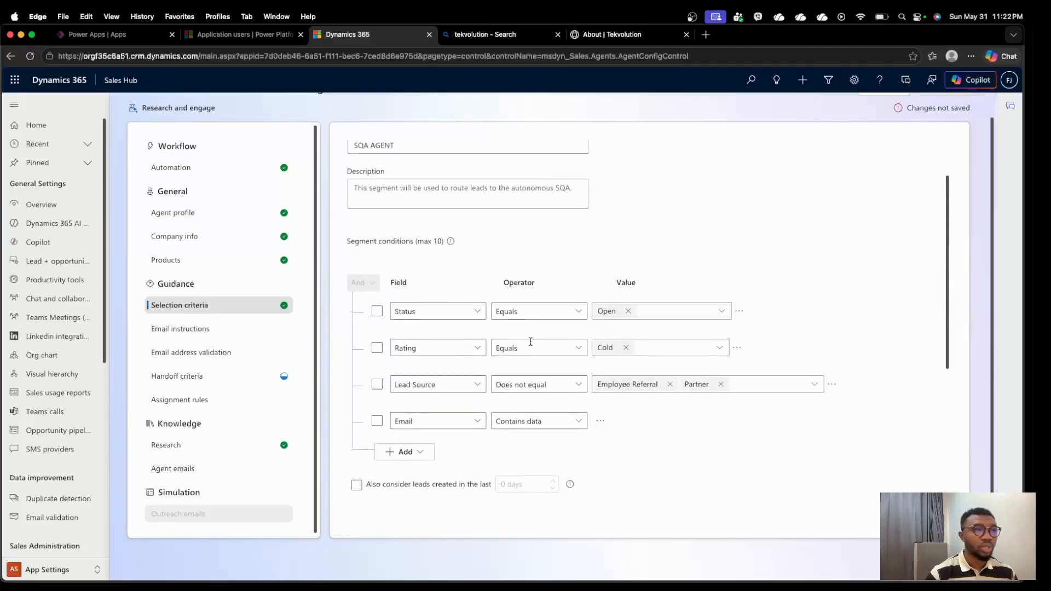
- Add a segment condition row requiring the Budget field to equal Will Buy
scroll(498, 392, "down", 1)
scroll(497, 392, "down", 1)
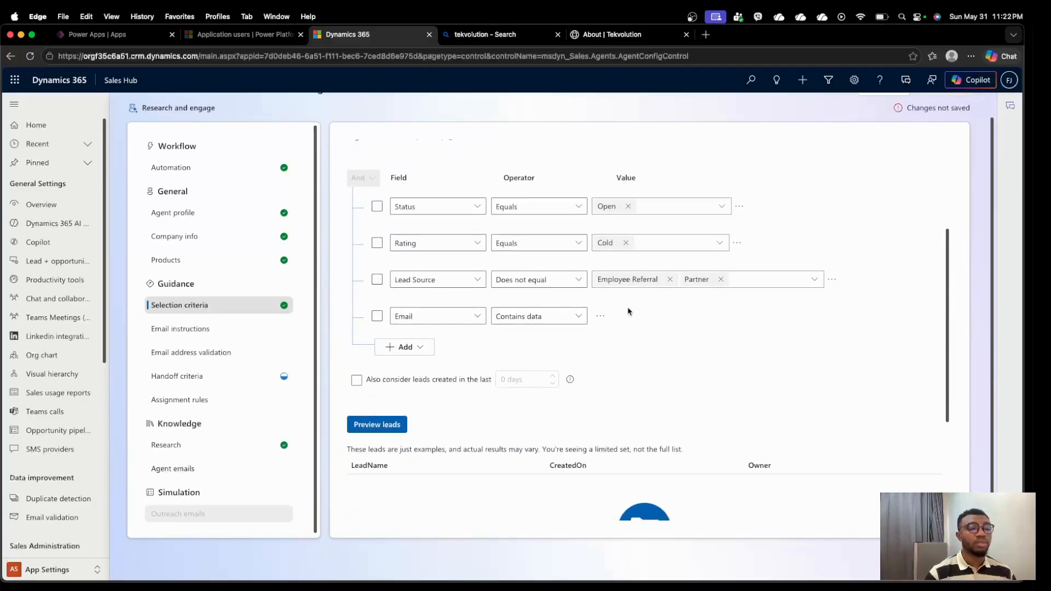
left_click(430, 351)
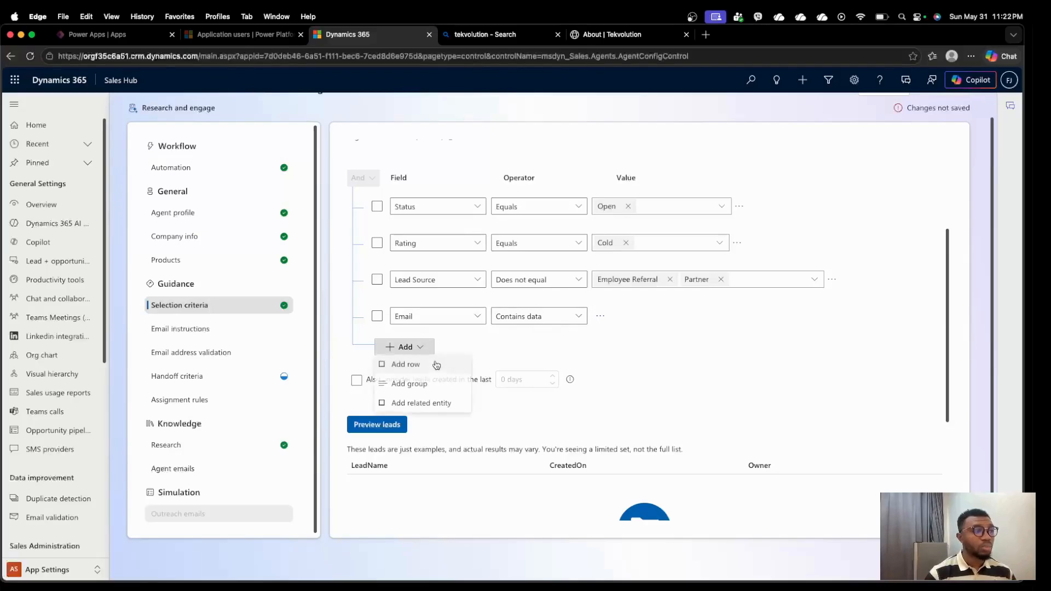
left_click(412, 364)
left_click(477, 352)
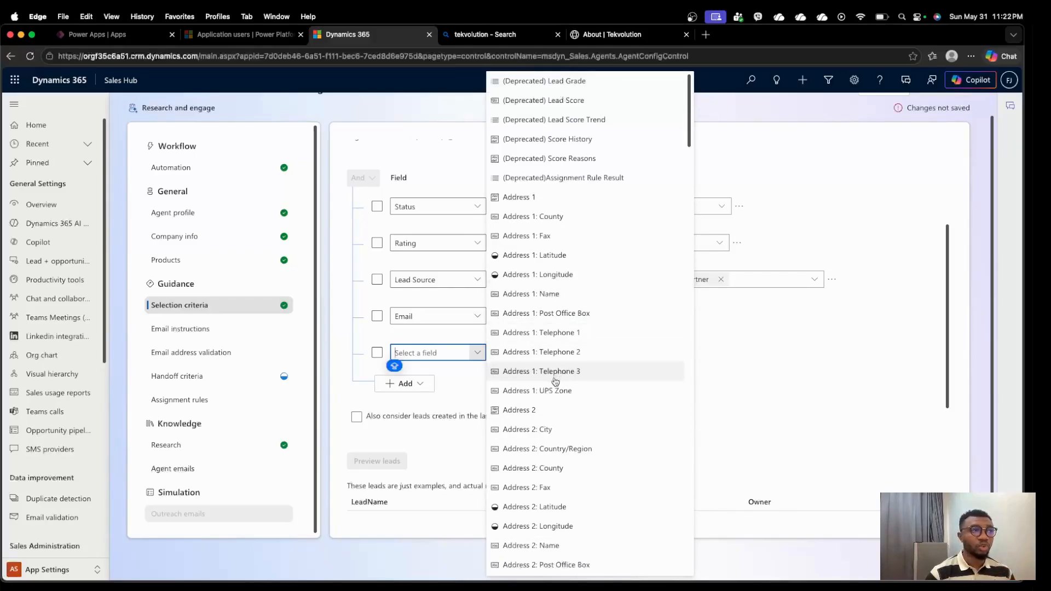
scroll(558, 375, "down", 10)
left_click(530, 318)
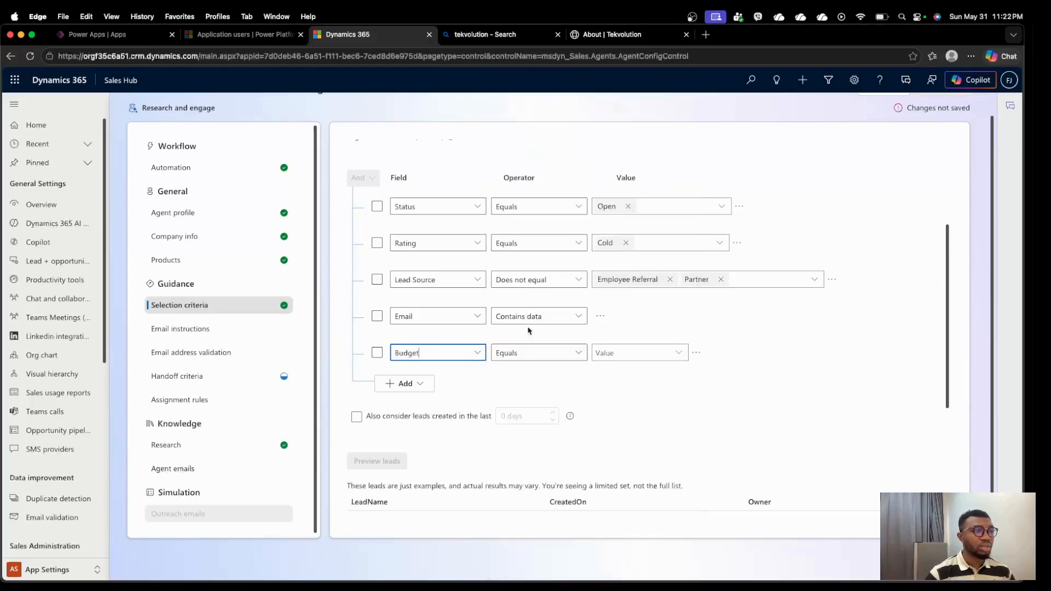
left_click(636, 356)
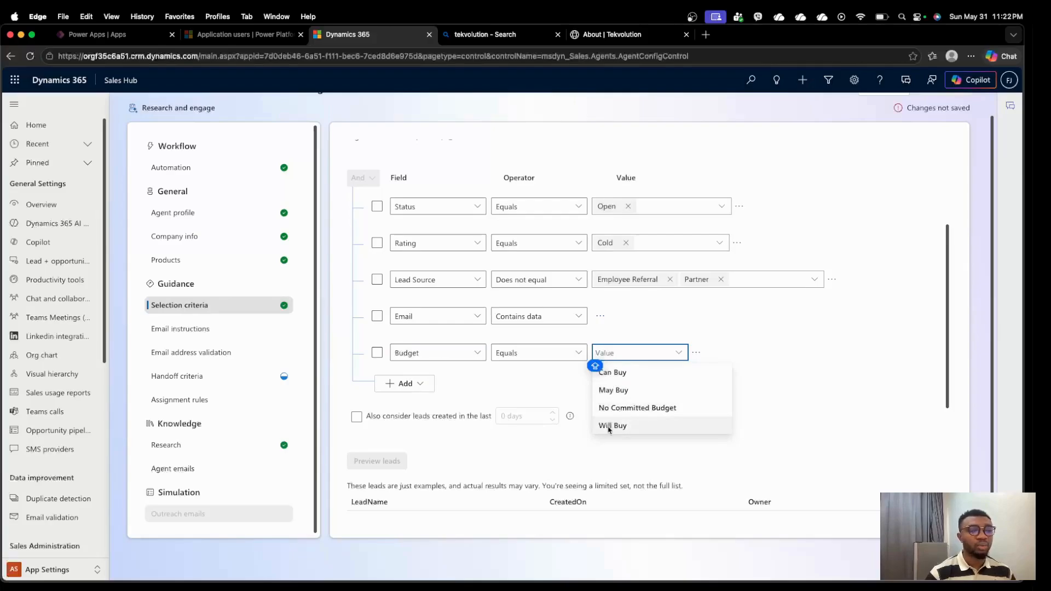
left_click(611, 426)
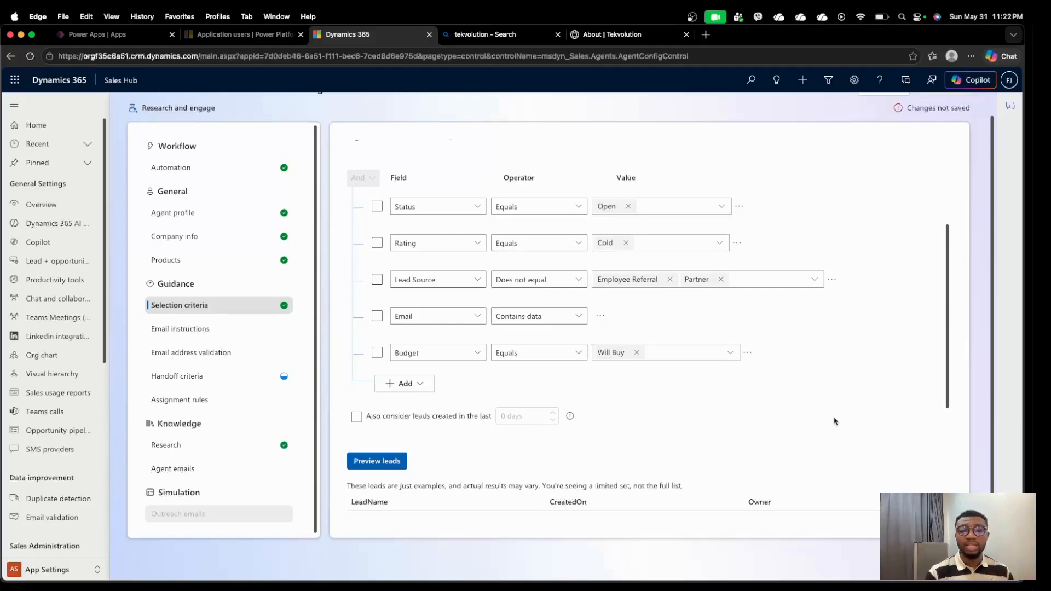
- Delete the Budget condition from the segment and check the values available for the Rating condition
left_click(747, 352)
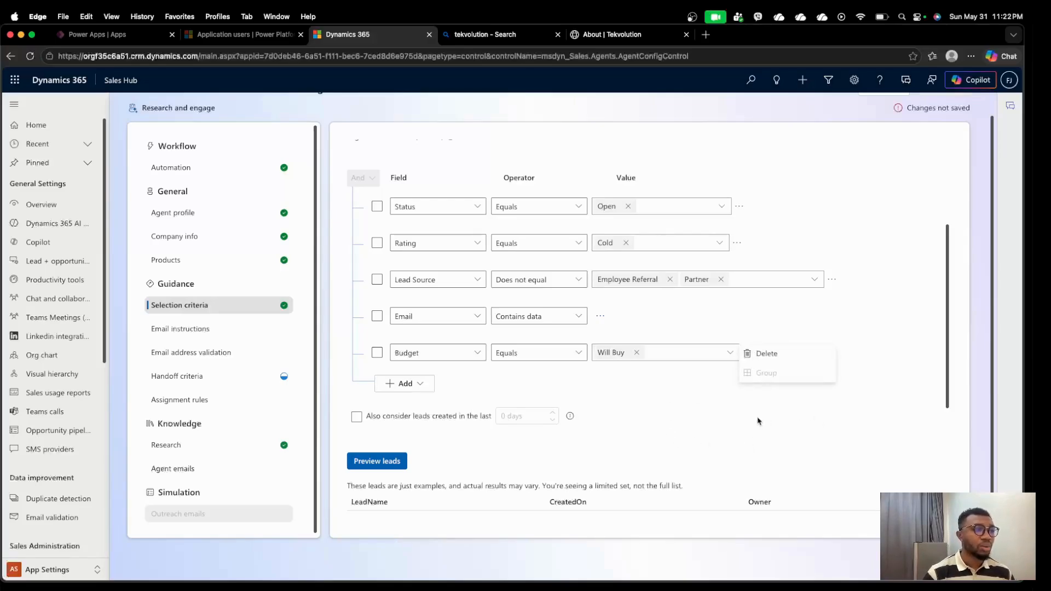
left_click(766, 354)
left_click(708, 241)
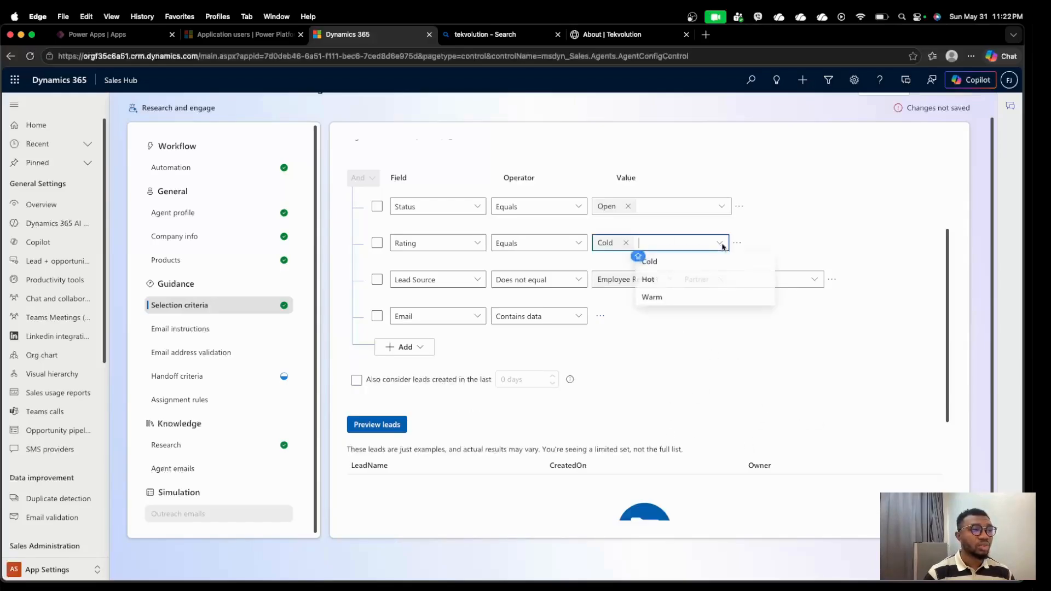
left_click(730, 377)
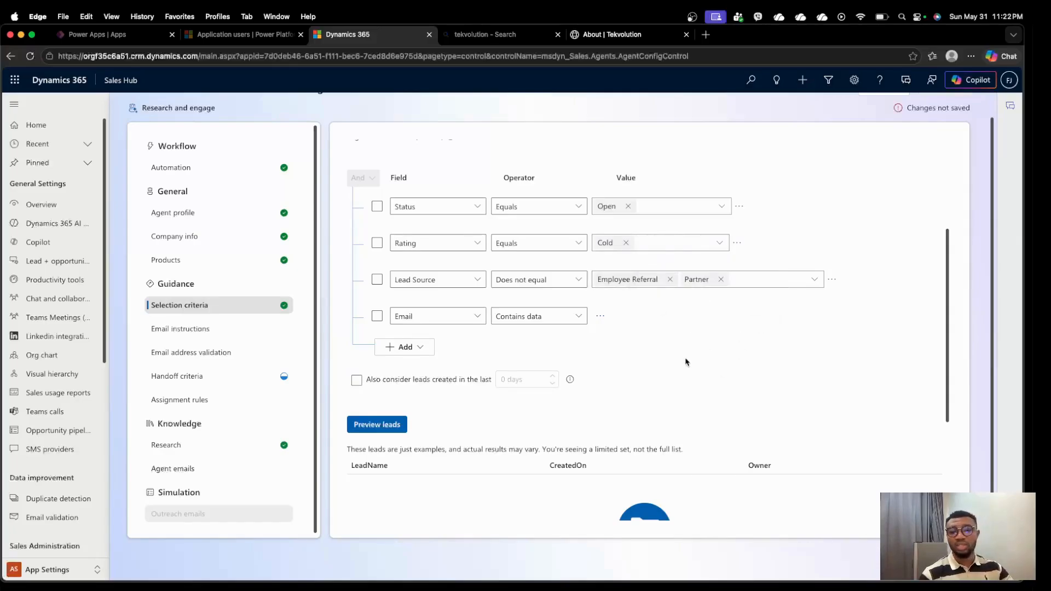
- Review the segment's conditions and save the agent's selection criteria
scroll(518, 344, "down", 3)
scroll(526, 329, "up", 5)
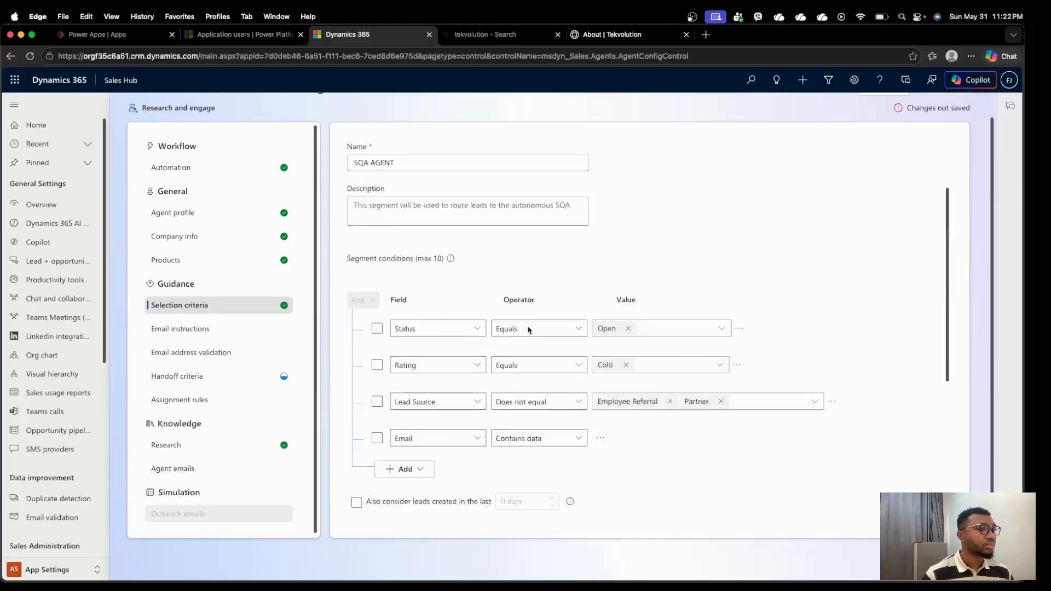
scroll(749, 255, "up", 2)
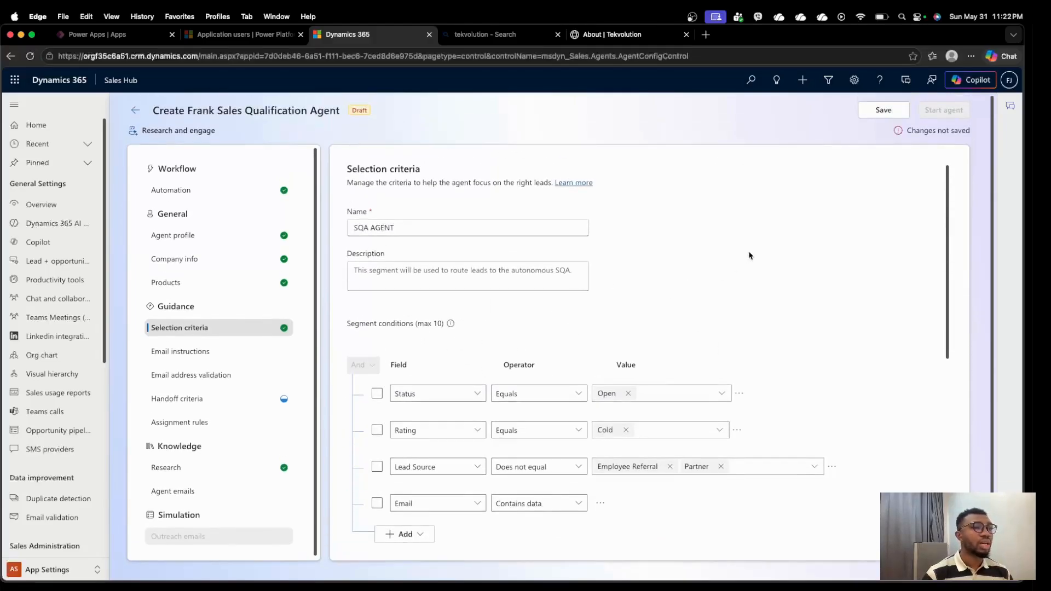
left_click(882, 110)
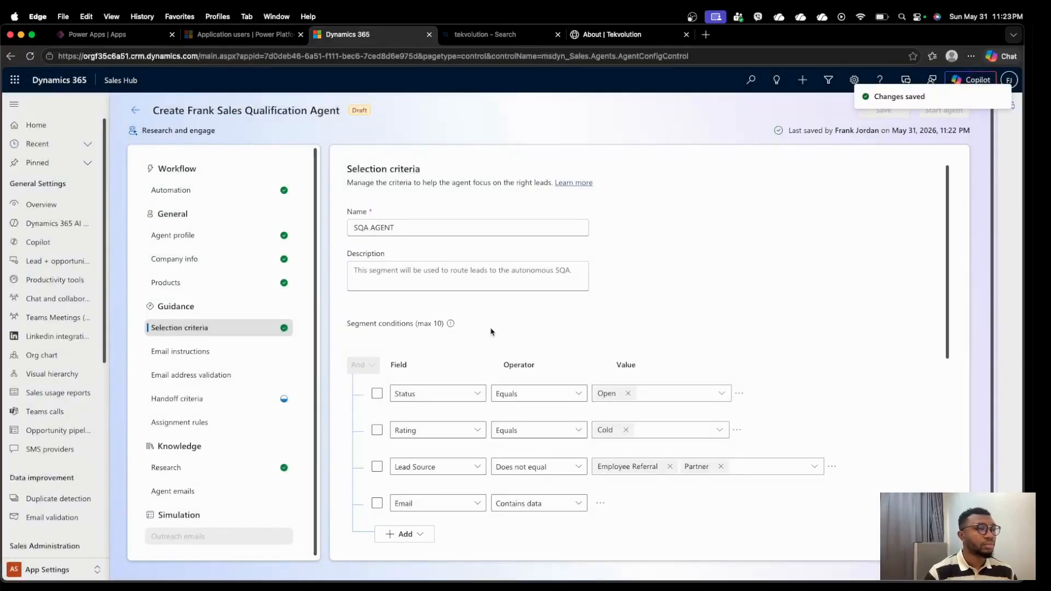
- Open the agent's email instructions and read how outreach emails are personalized and drafted
scroll(491, 333, "down", 5)
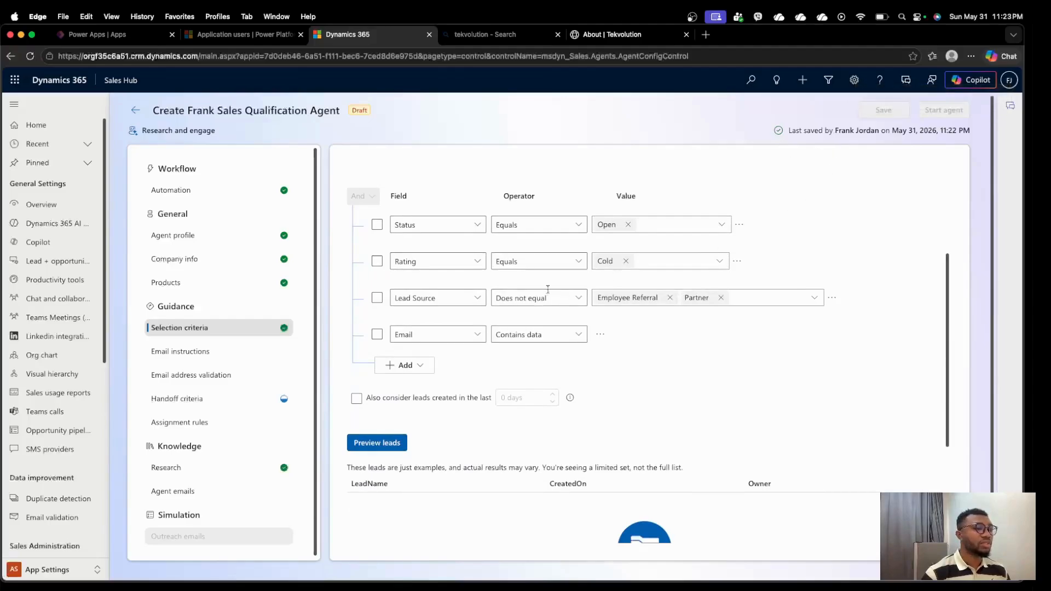
scroll(507, 273, "down", 1)
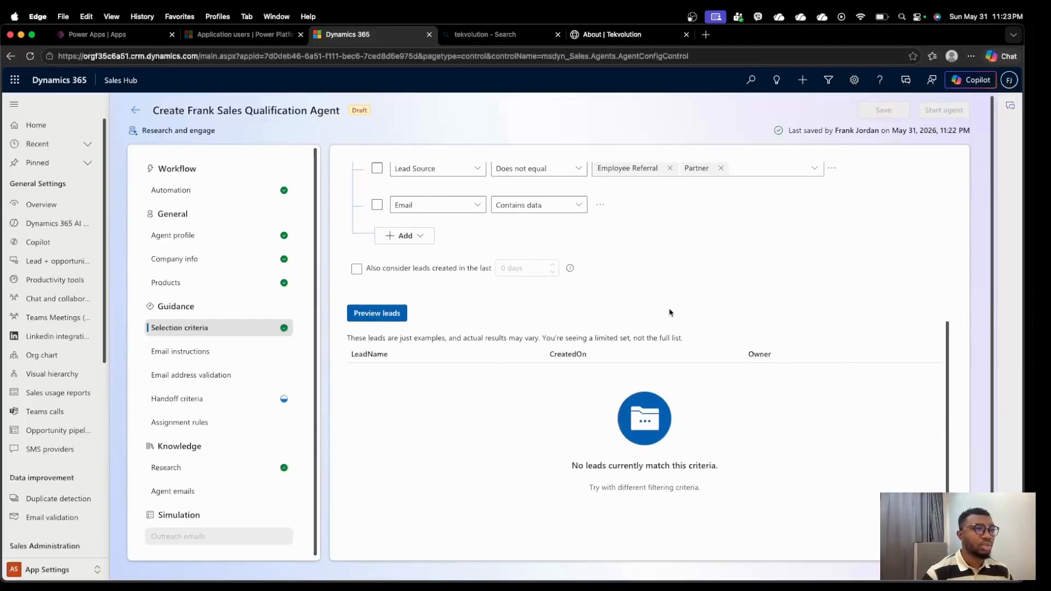
scroll(577, 289, "up", 1)
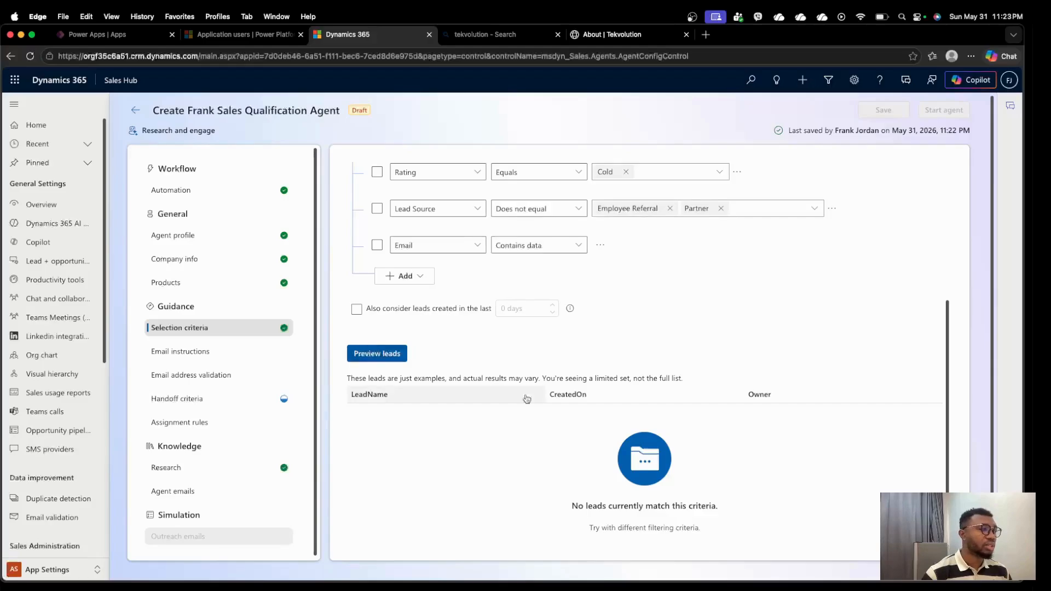
left_click(206, 356)
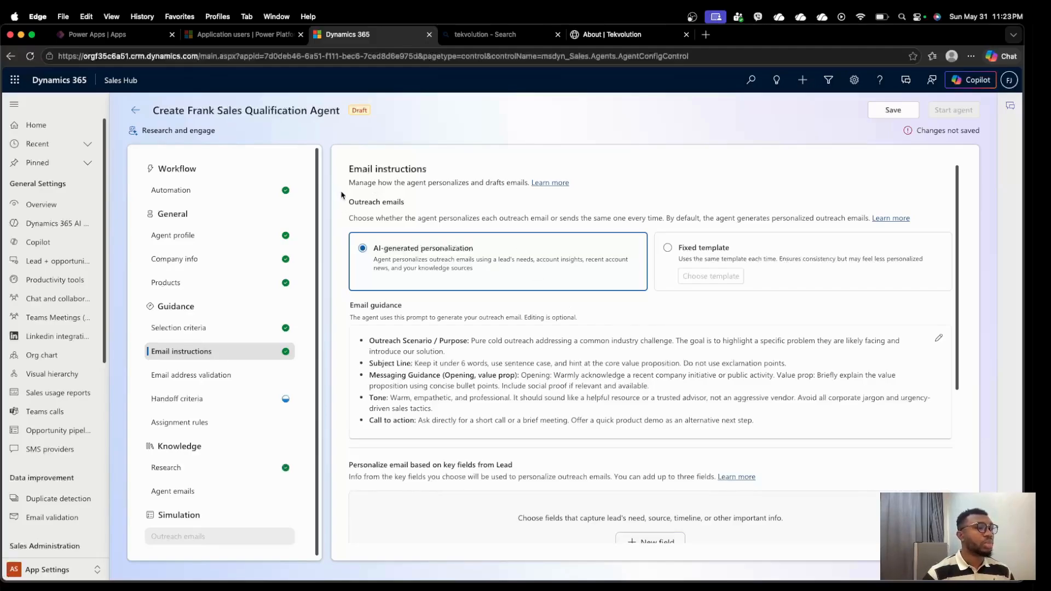
left_click_drag(341, 192, 533, 184)
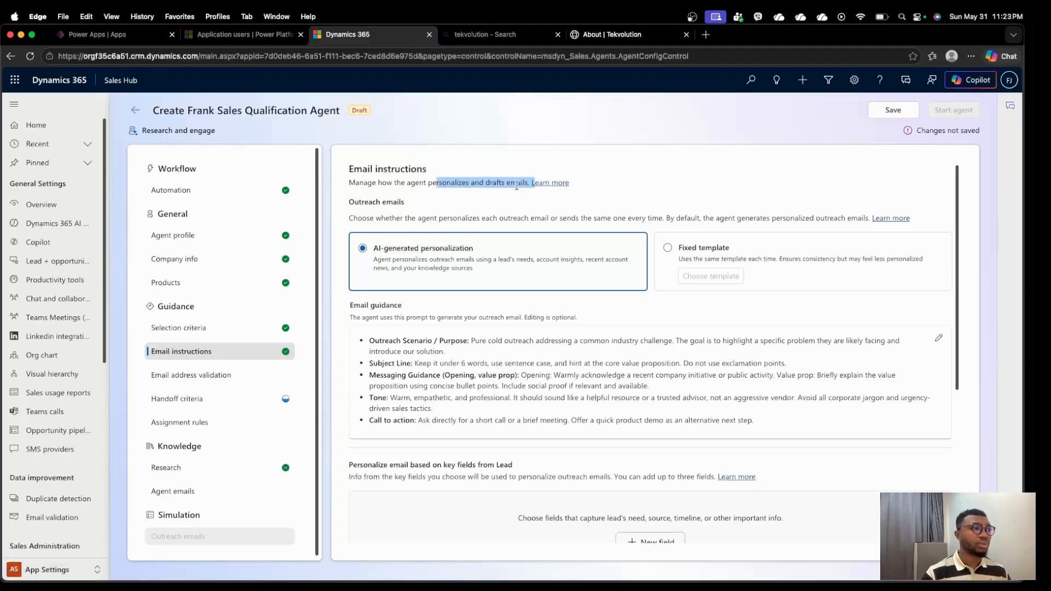
left_click_drag(350, 218, 474, 218)
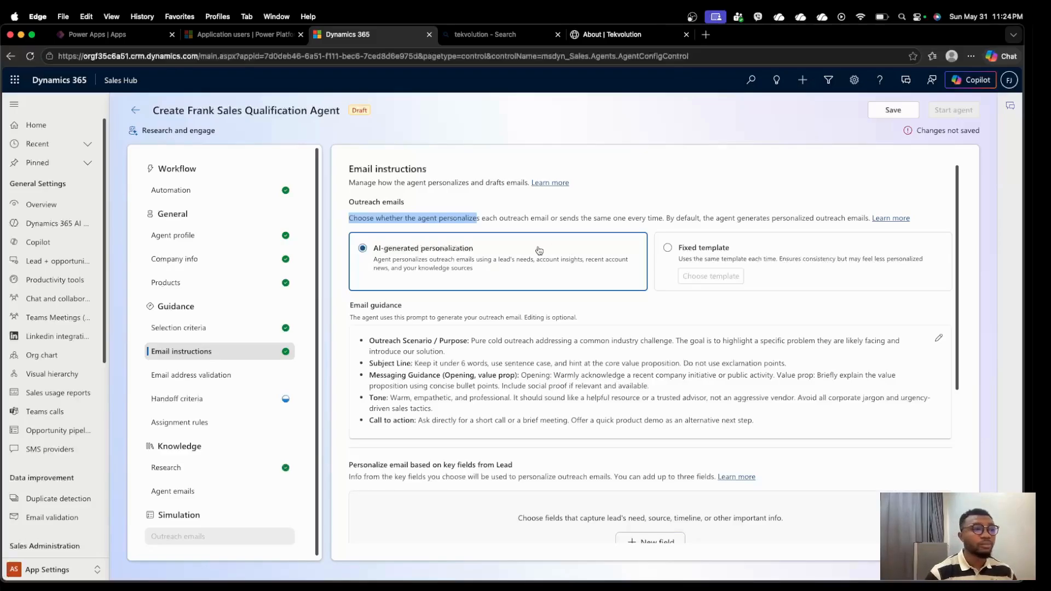
- Browse the email templates offered for the Fixed template option, and set outreach emails back to AI-generated personalization
left_click(672, 248)
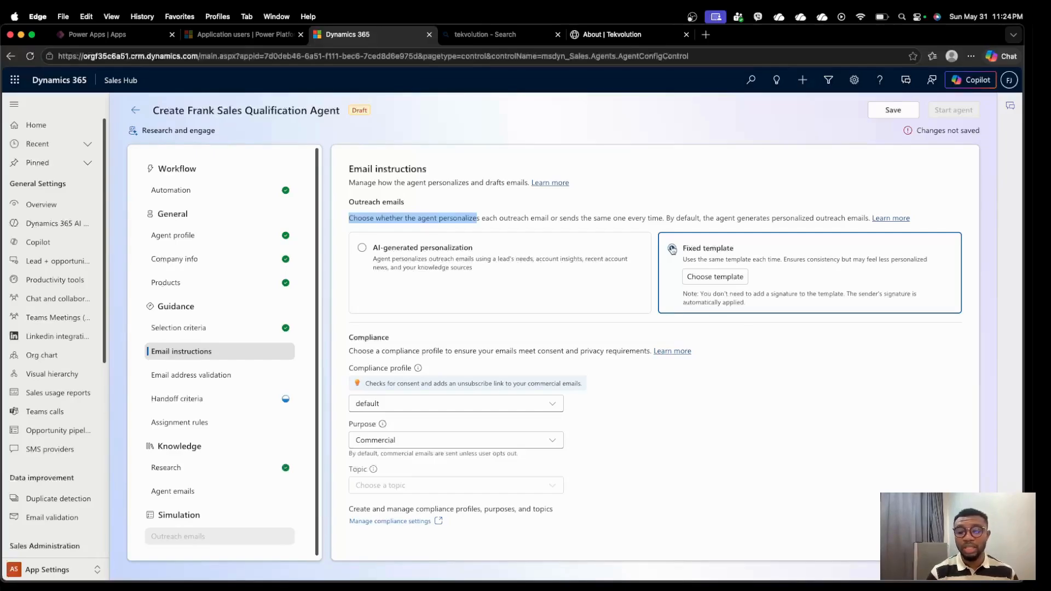
left_click(672, 249)
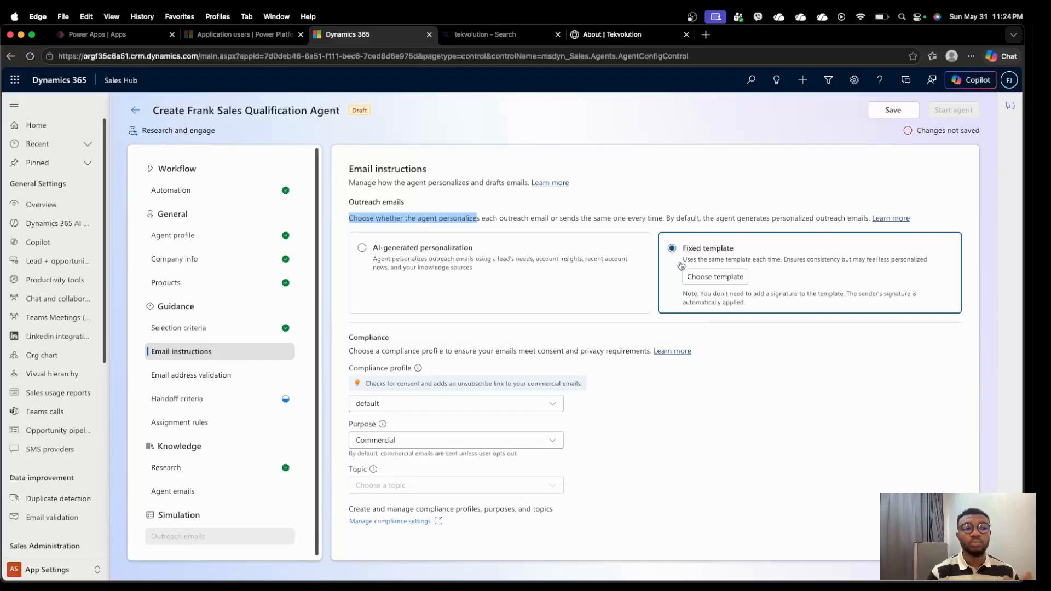
left_click(714, 277)
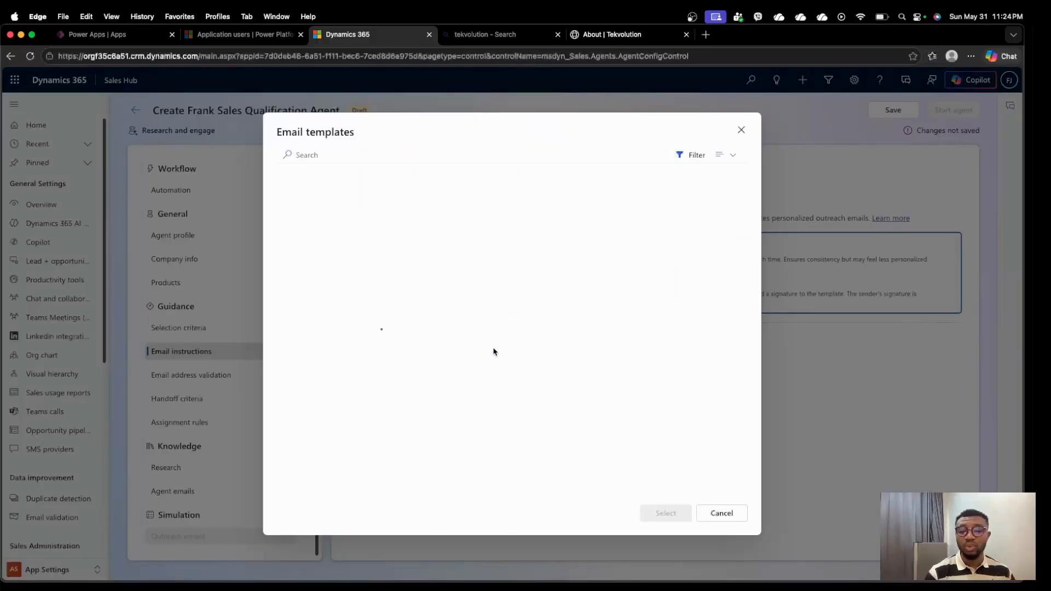
scroll(391, 352, "down", 3)
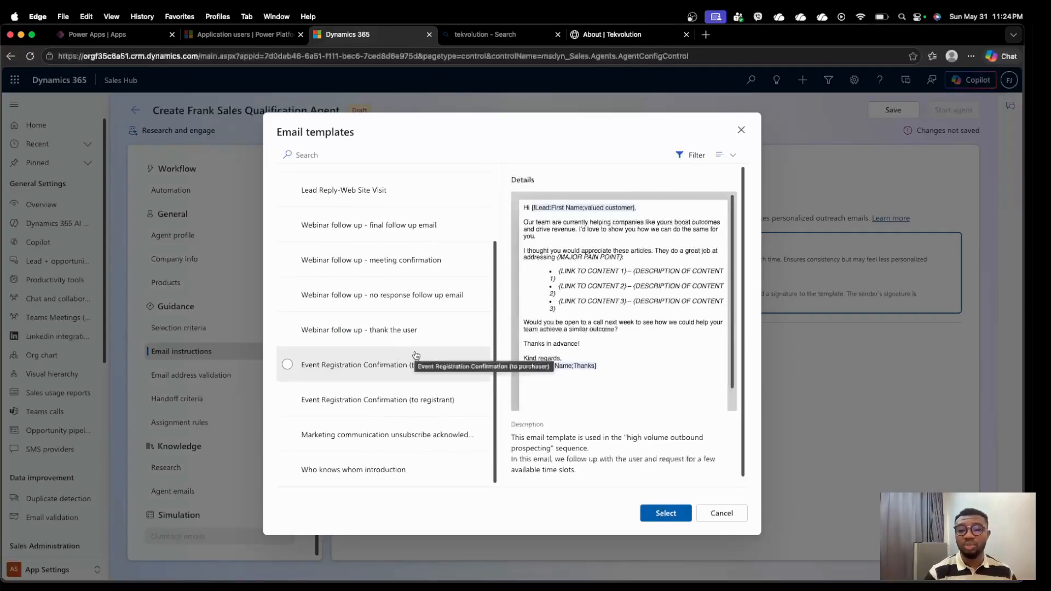
left_click(728, 513)
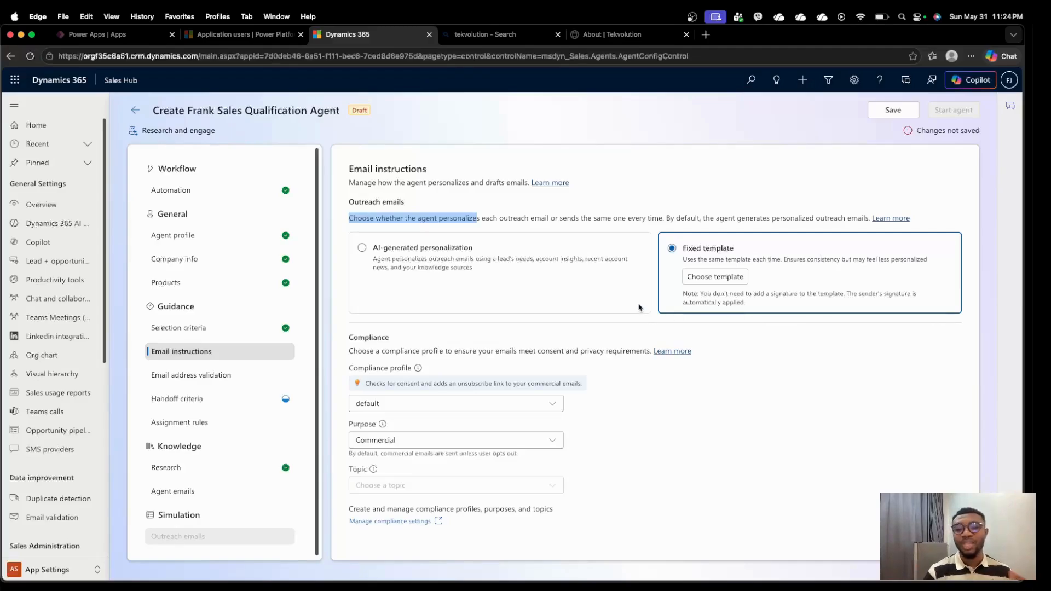
left_click(361, 248)
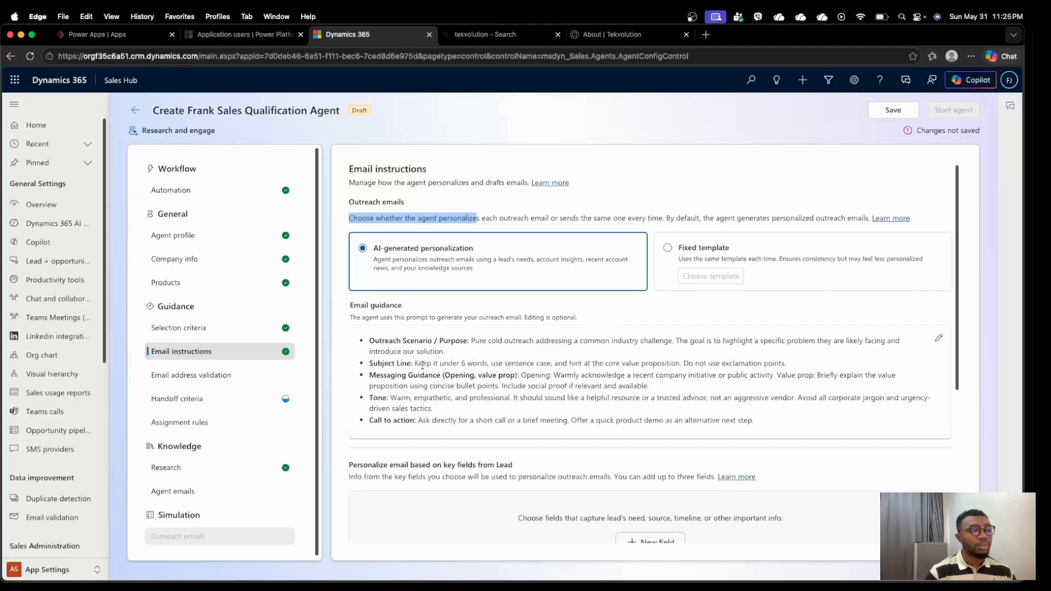
- Read the email guidance and add the test text "ADHFBHFJHF" a few lines below its call to action
left_click_drag(418, 364, 504, 364)
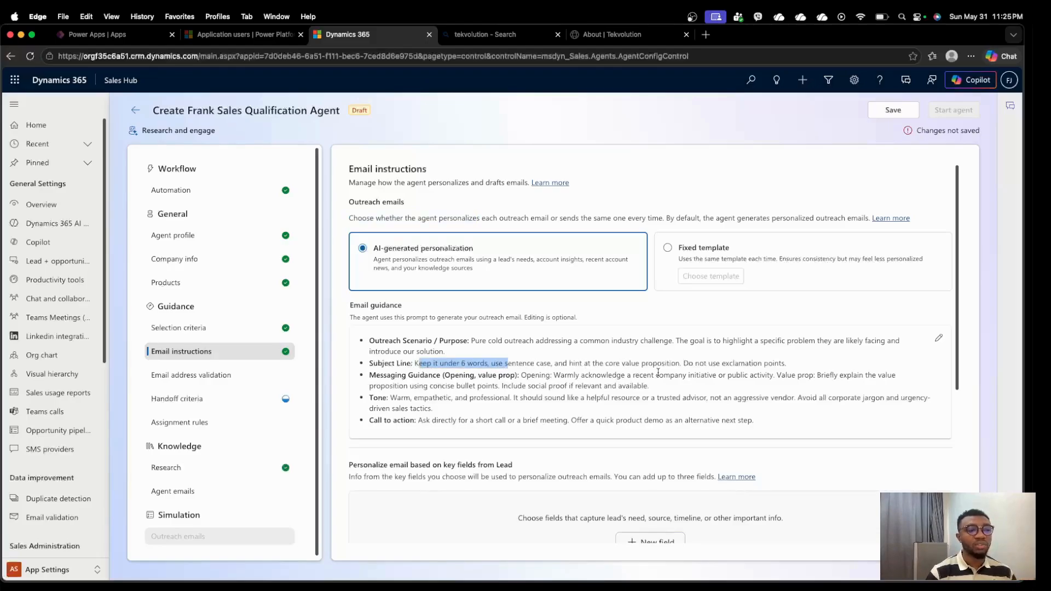
left_click_drag(675, 364, 803, 374)
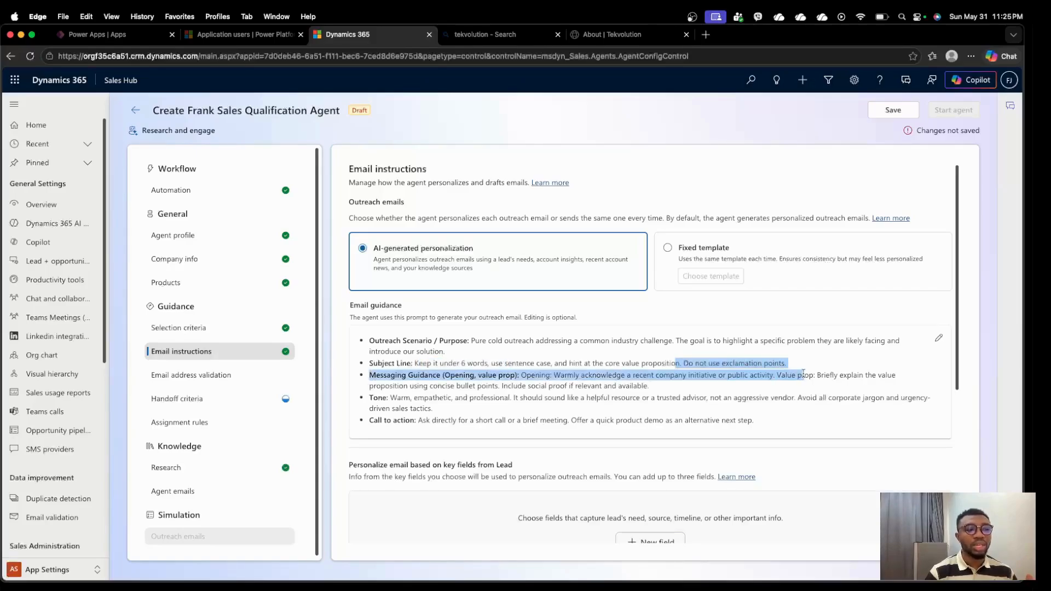
left_click(805, 372)
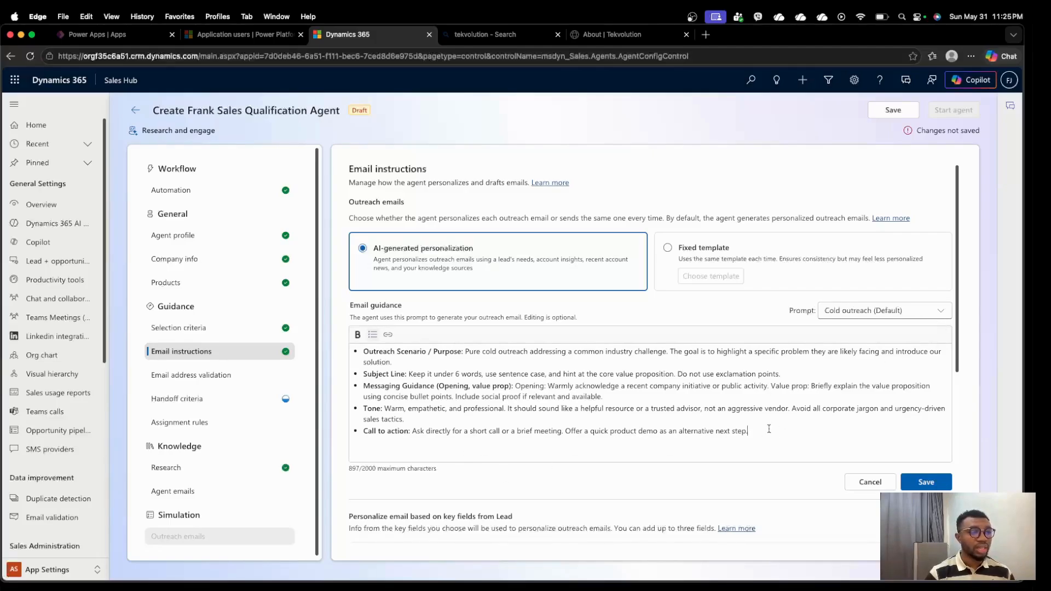
key("Return")
key("Return")
key("Return")
key("Return")
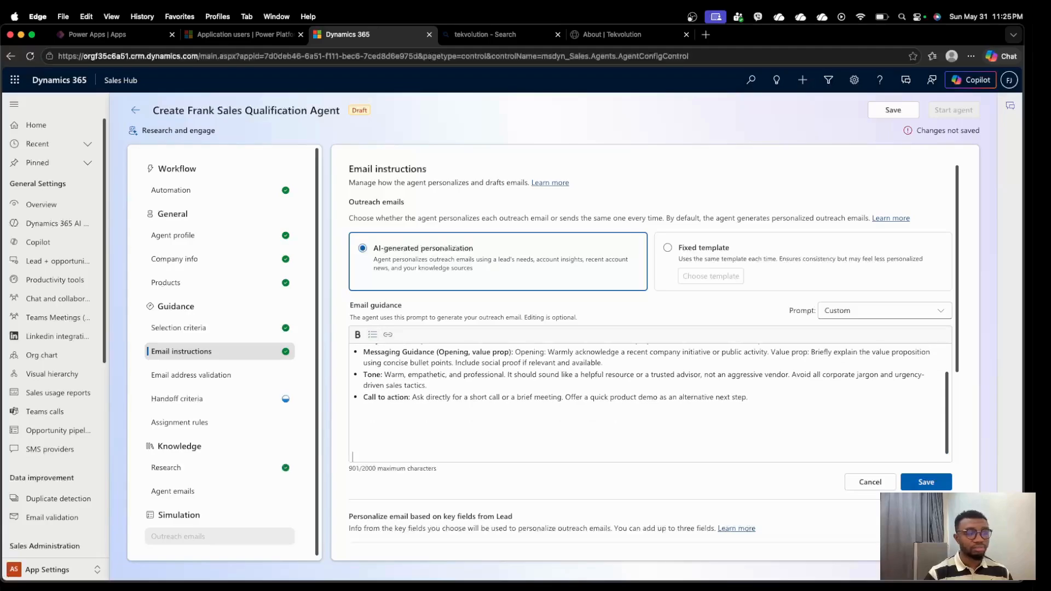
type("ADHFBHFJHF")
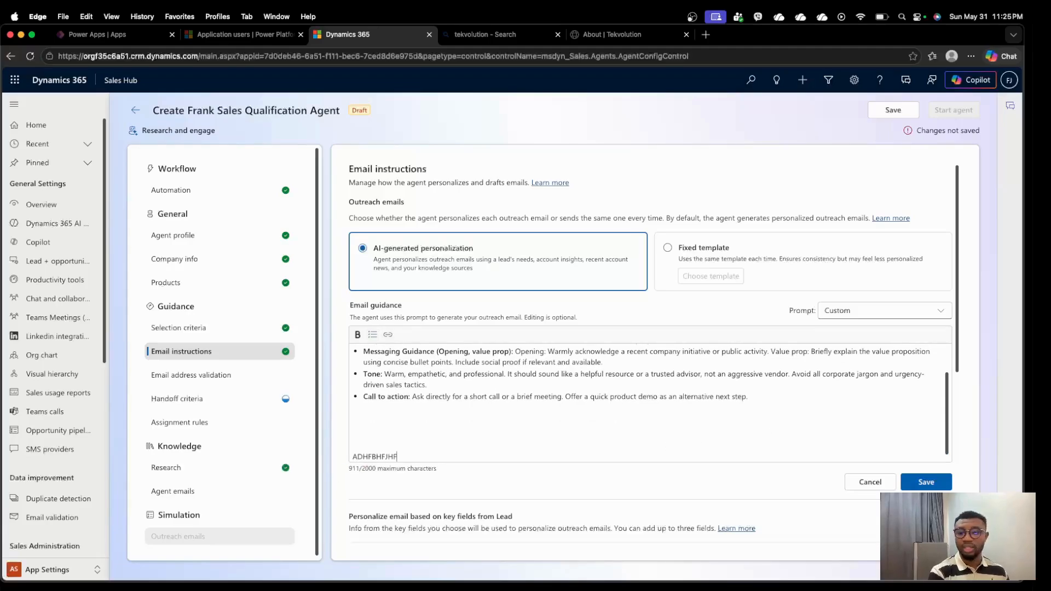
- Remove the test text, look through the example outreach prompts, and cancel editing the email guidance
left_click_drag(399, 452, 339, 445)
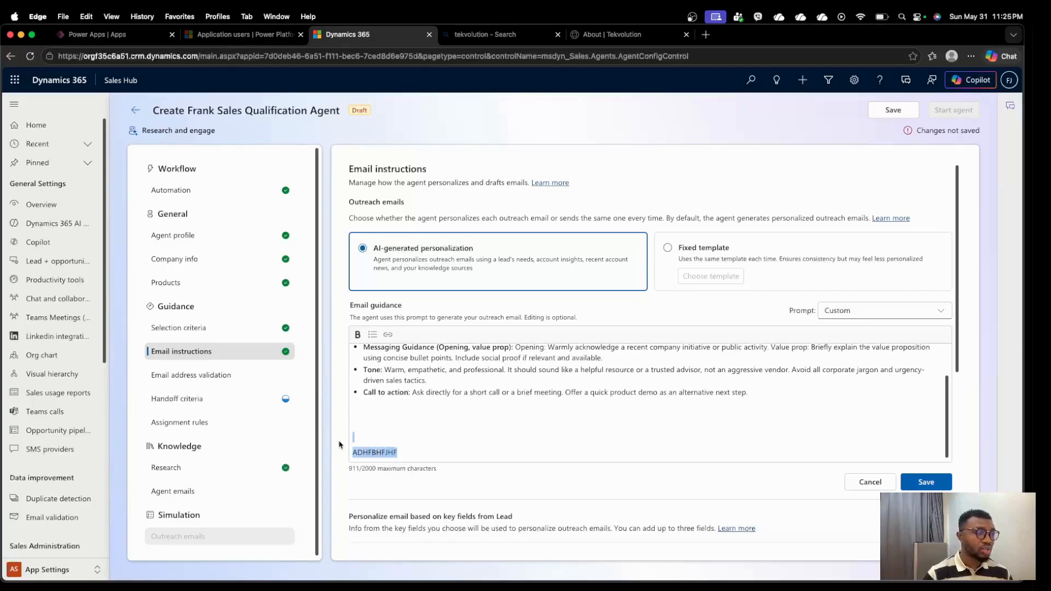
key("BackSpace")
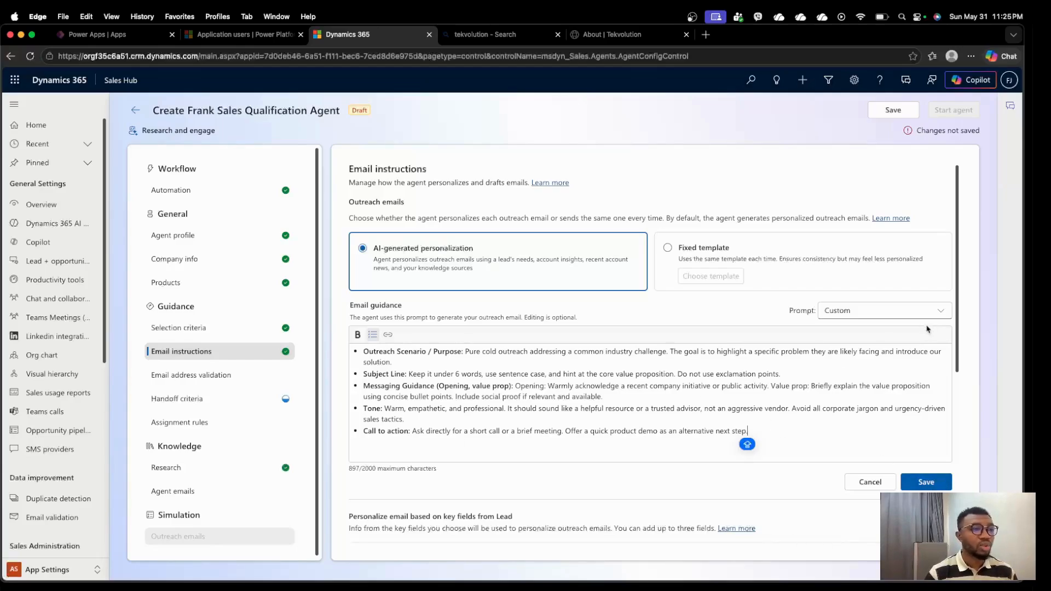
left_click(854, 314)
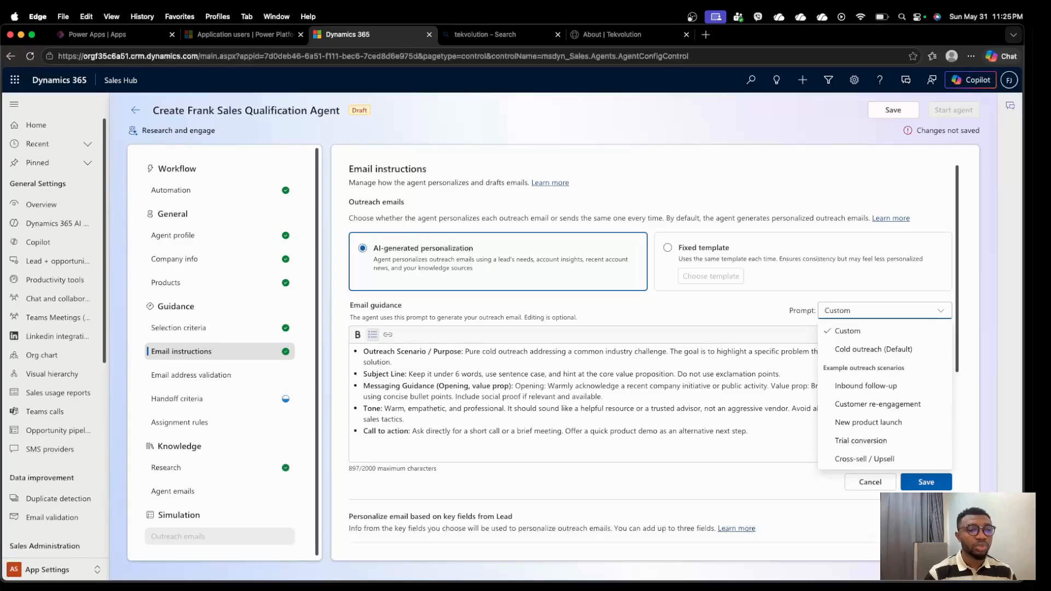
left_click(858, 482)
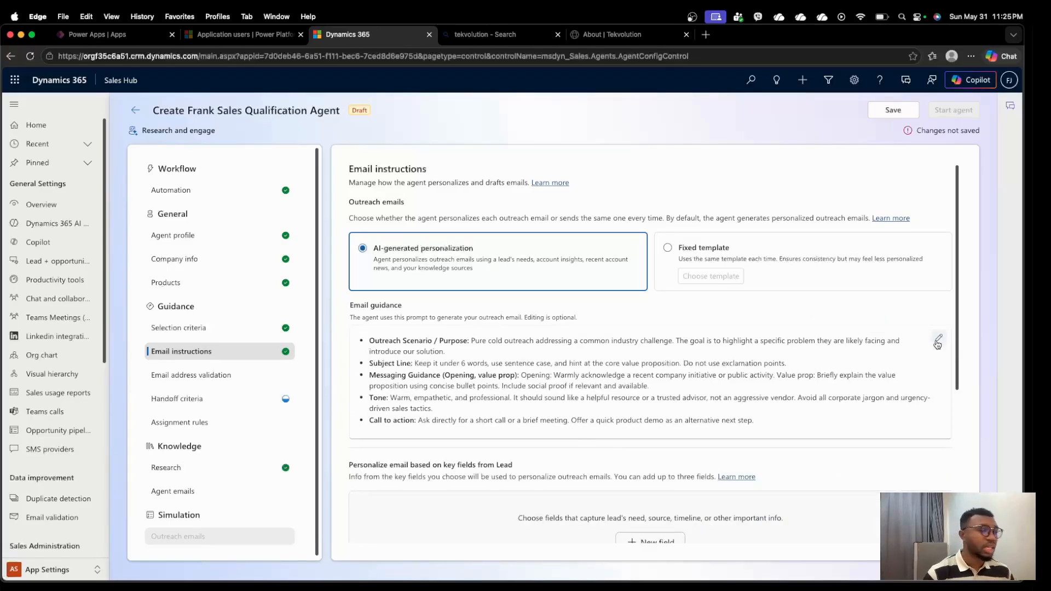
- Add the Lead field First Name to the key fields used to personalize outreach emails
scroll(614, 363, "down", 5)
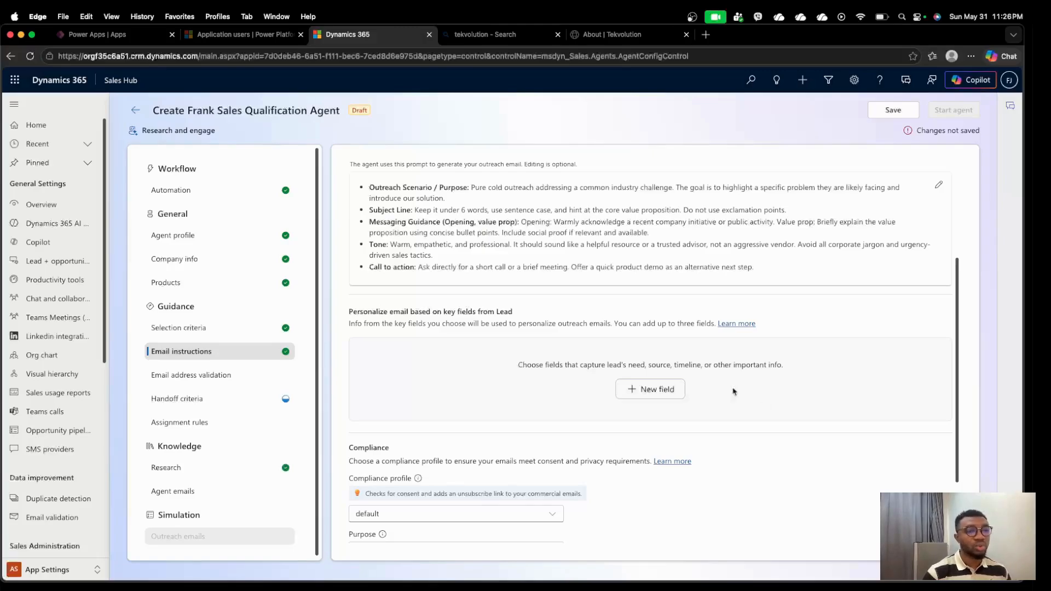
left_click(644, 395)
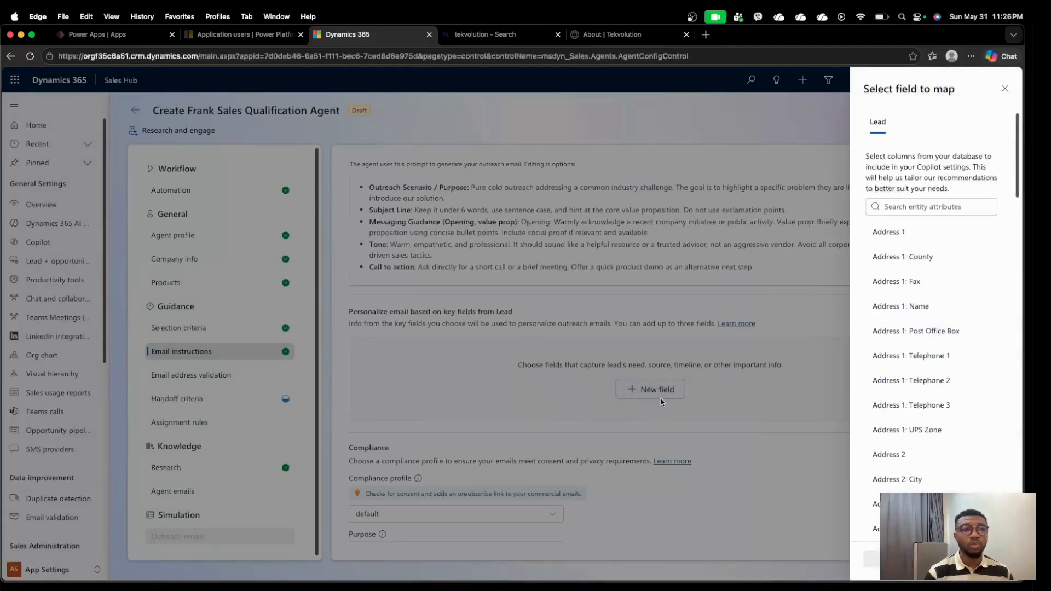
left_click(916, 207)
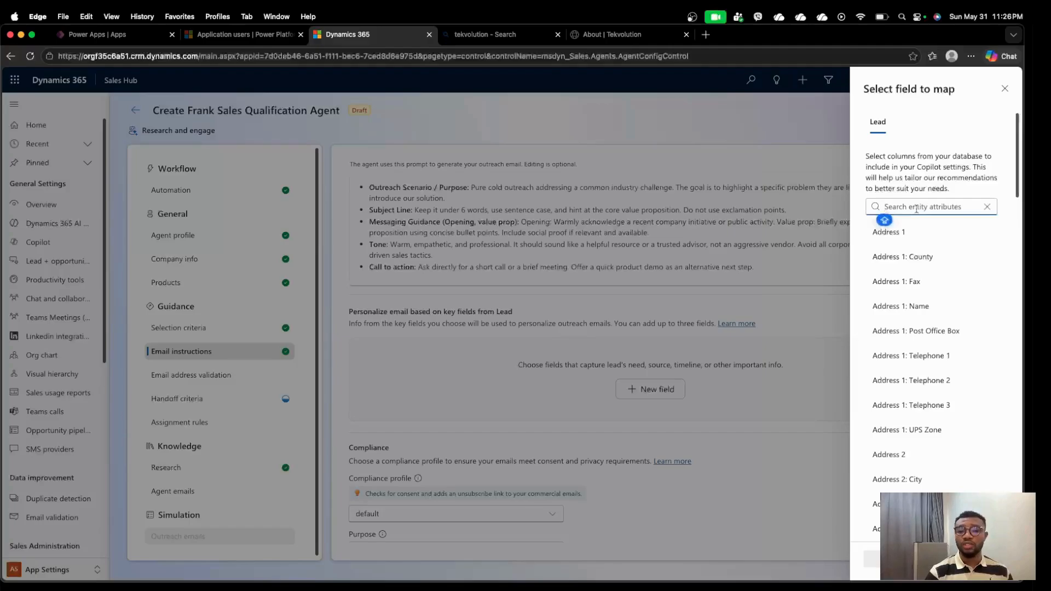
type("FIR")
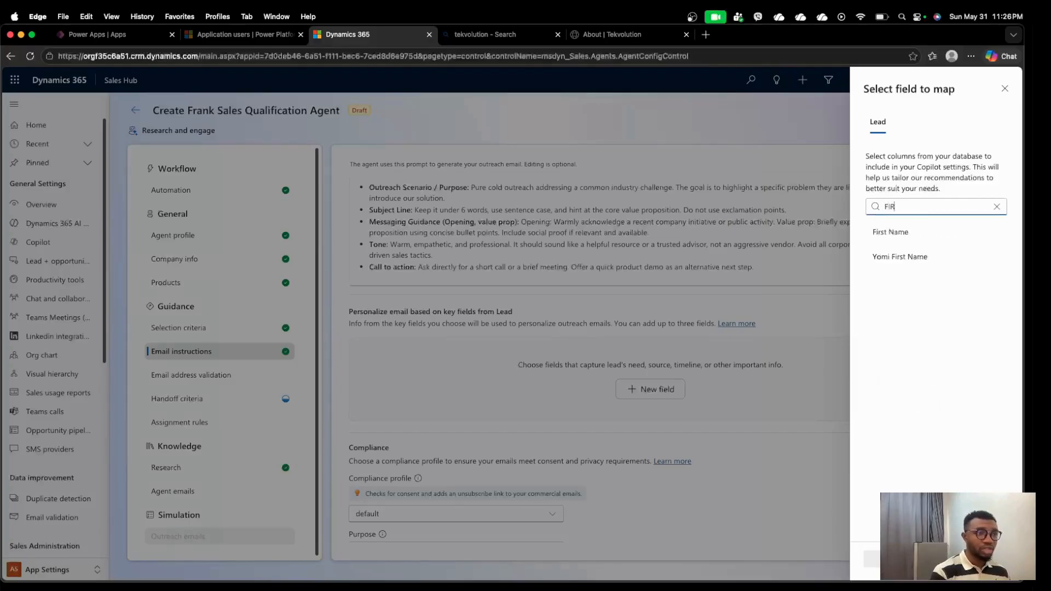
left_click(890, 232)
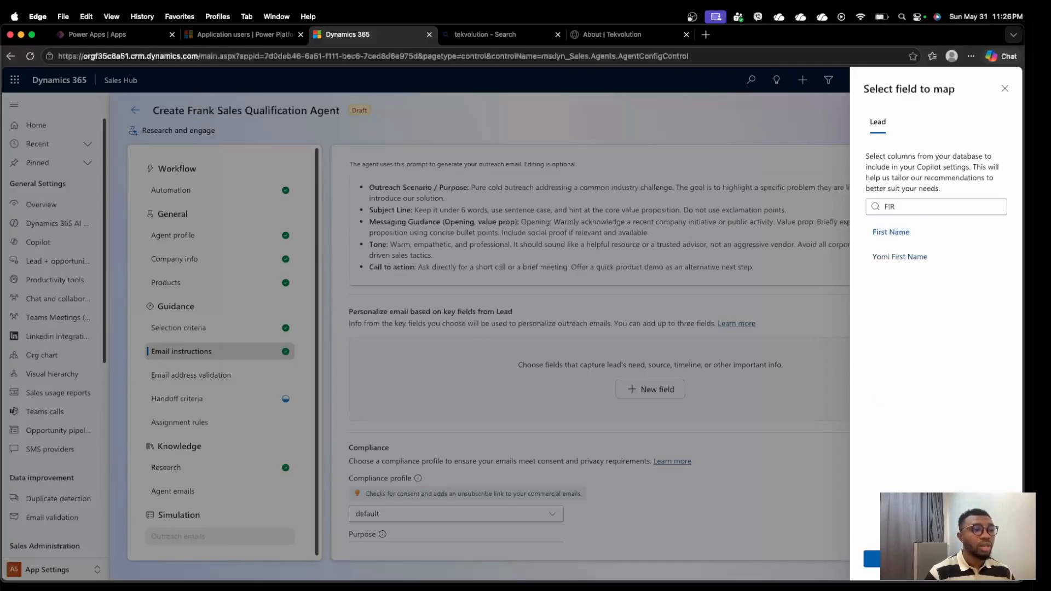
left_click(872, 559)
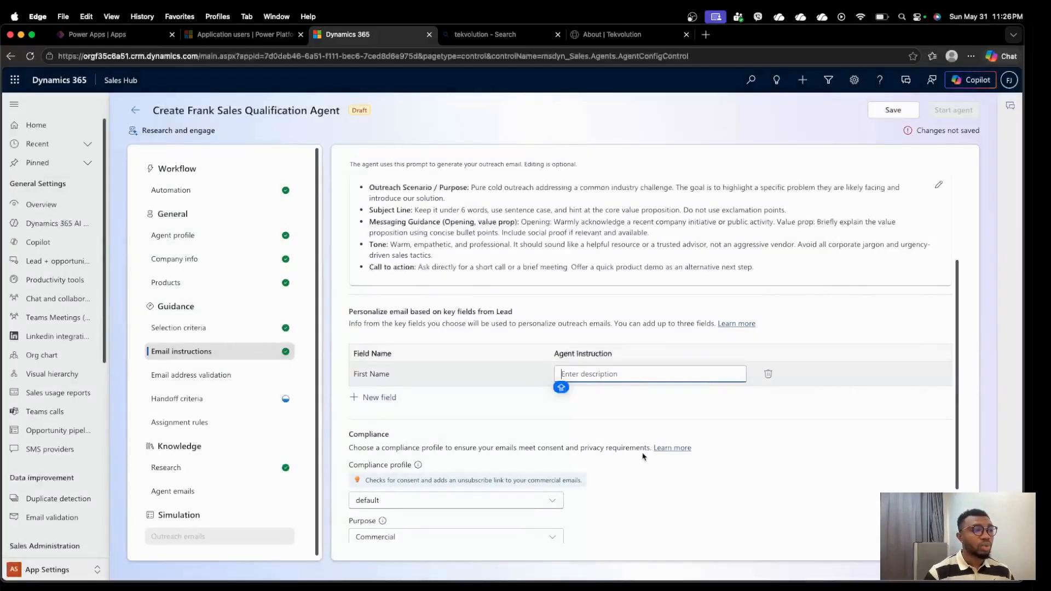
- Enter "Use first name" as the agent instruction for the First Name field
left_click(615, 372)
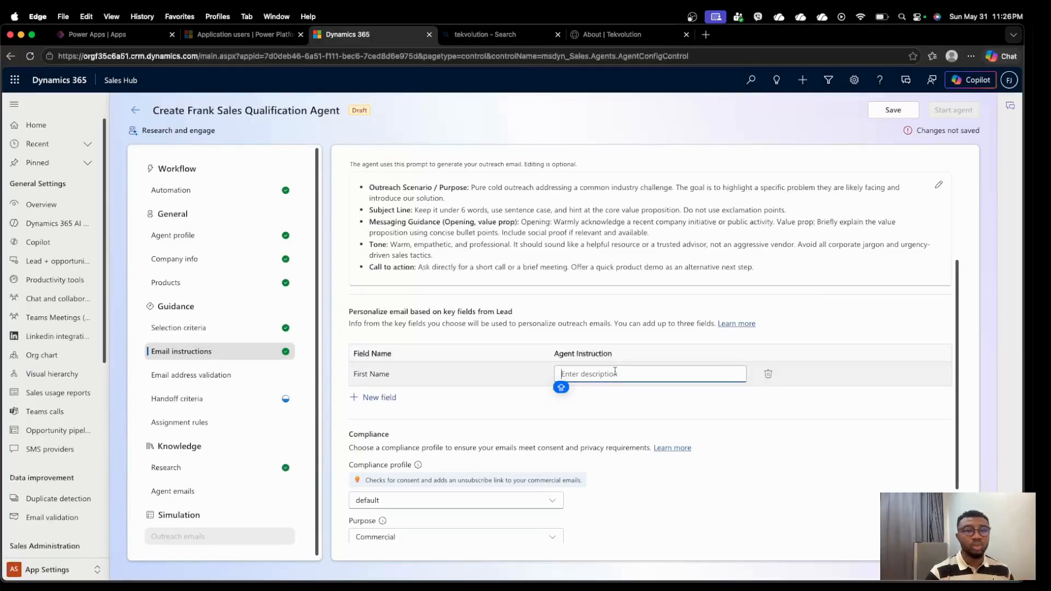
scroll(471, 268, "up", 2)
left_click_drag(375, 252, 431, 275)
left_click(600, 439)
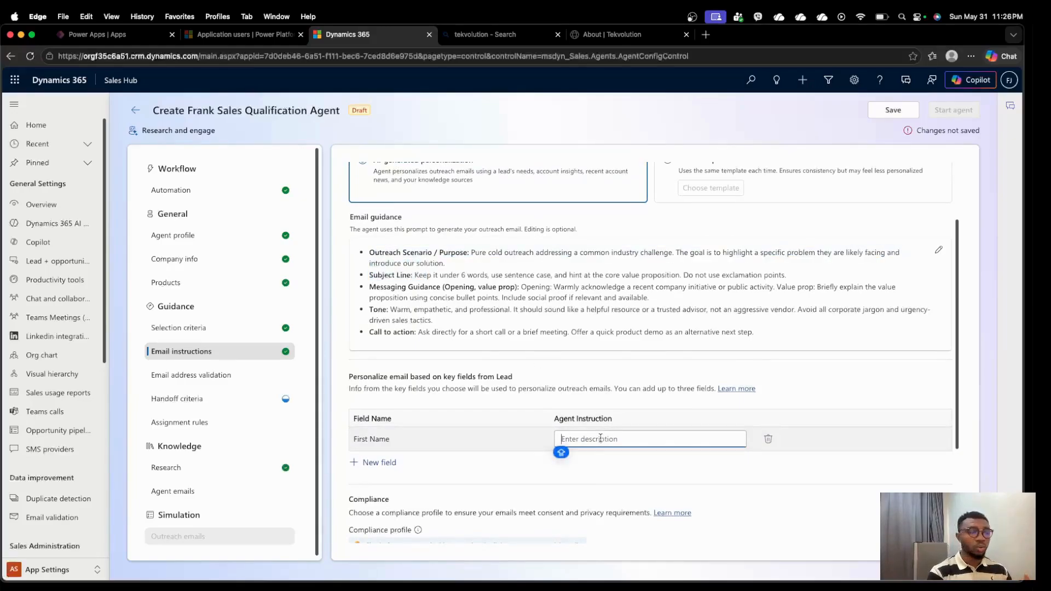
type("uSE")
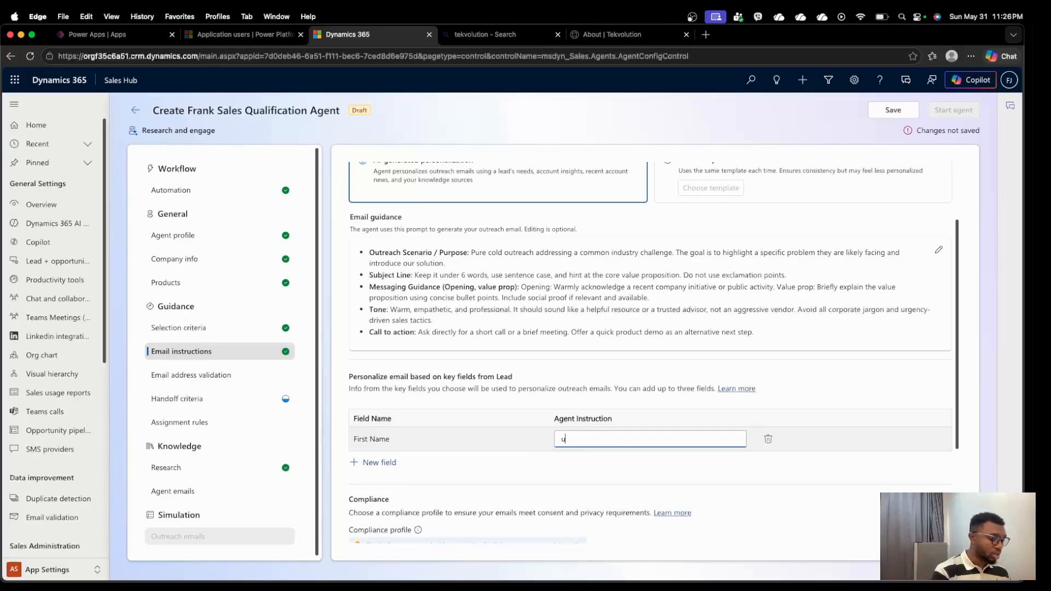
key("Caps_Lock")
key("BackSpace")
key("BackSpace")
key("BackSpace")
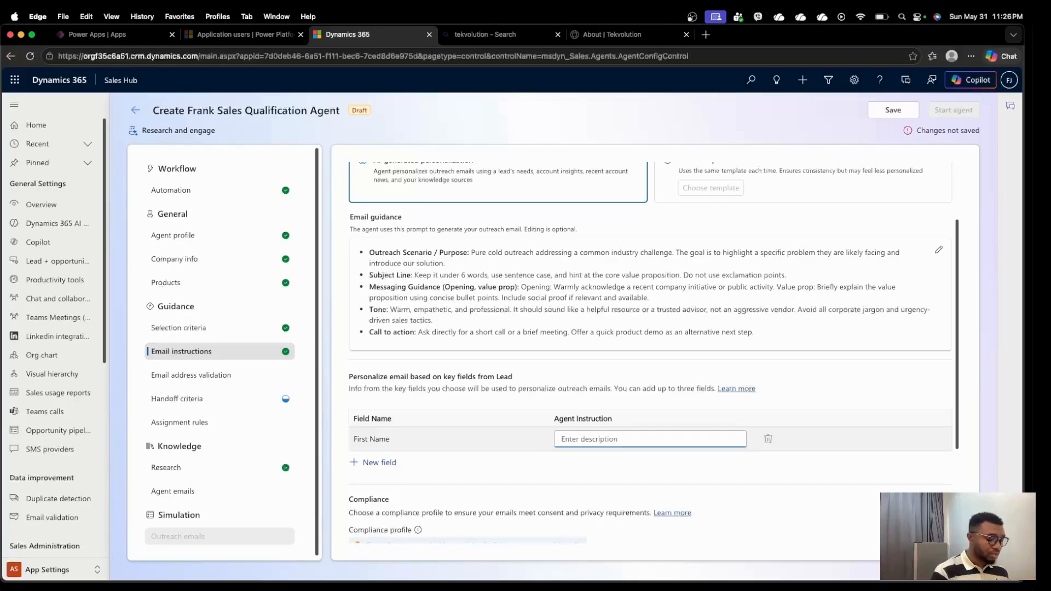
type("Use firsd")
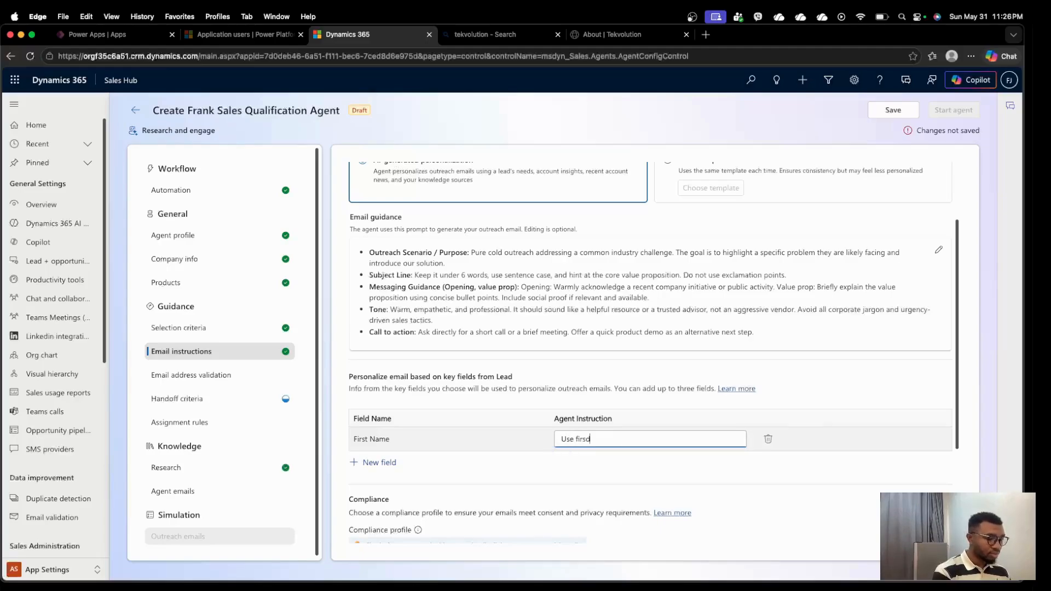
key("BackSpace")
type("t anm")
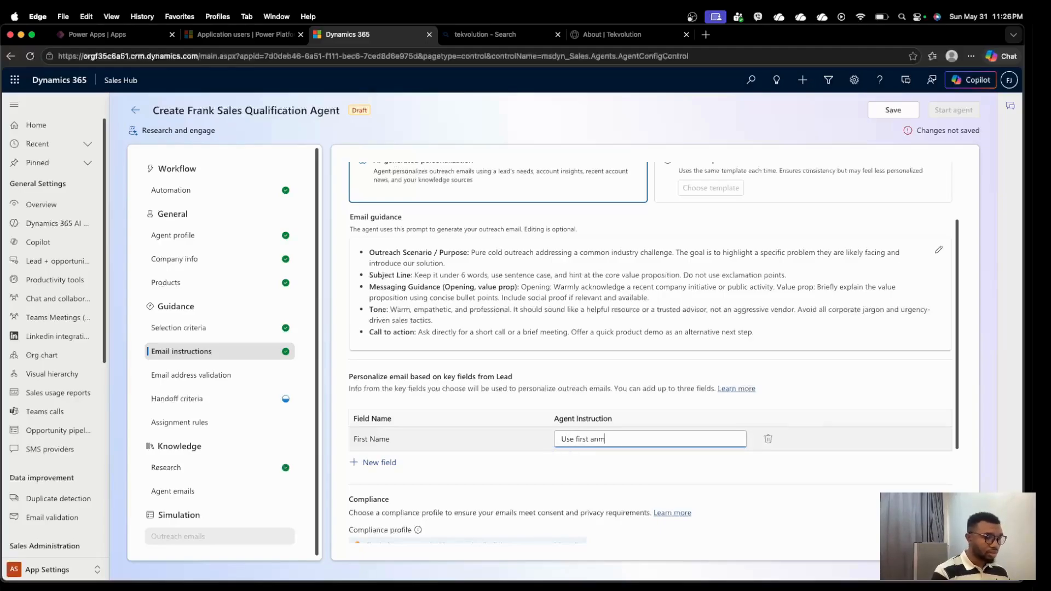
key("BackSpace")
key("BackSpace")
key("BackSpace")
type("name")
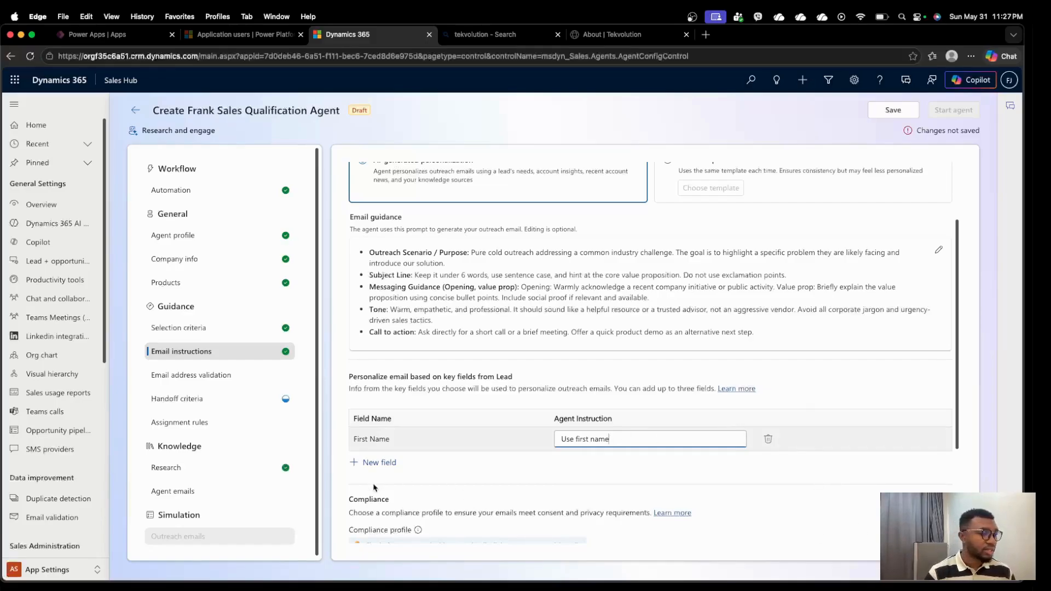
left_click(400, 467)
left_click(910, 209)
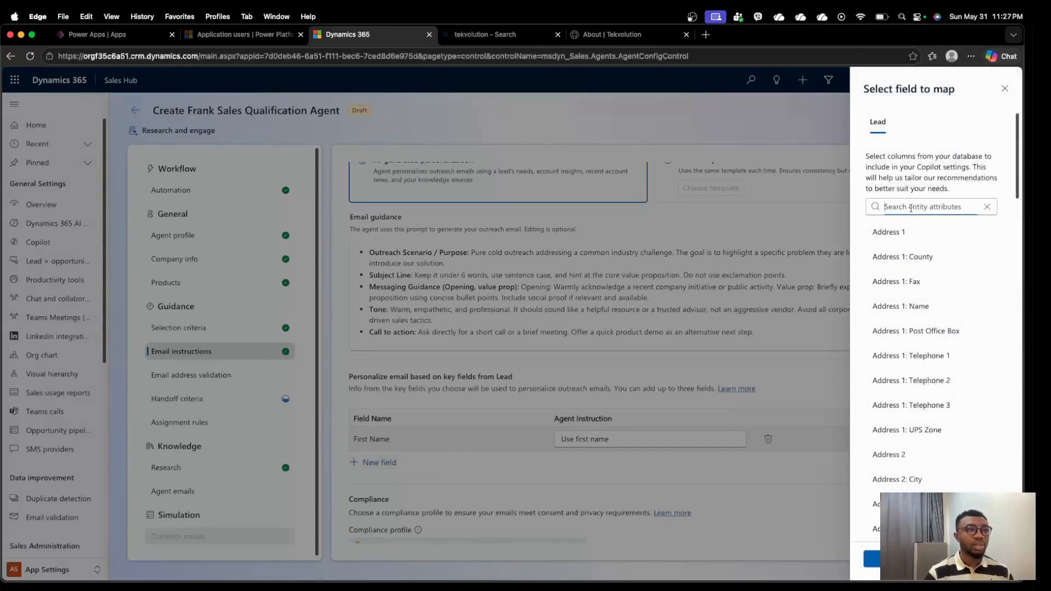
type("last")
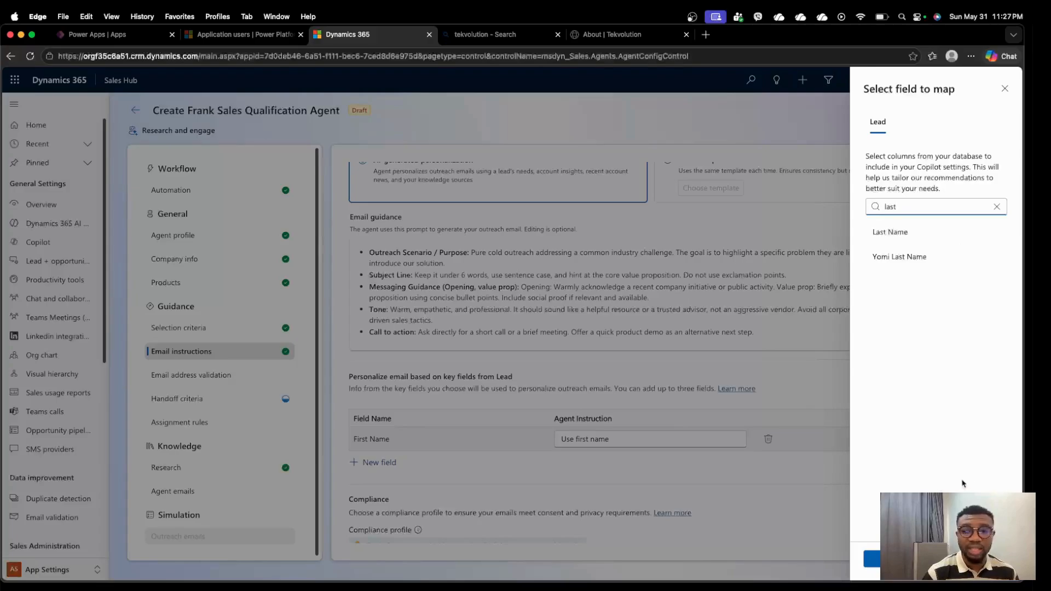
left_click(946, 558)
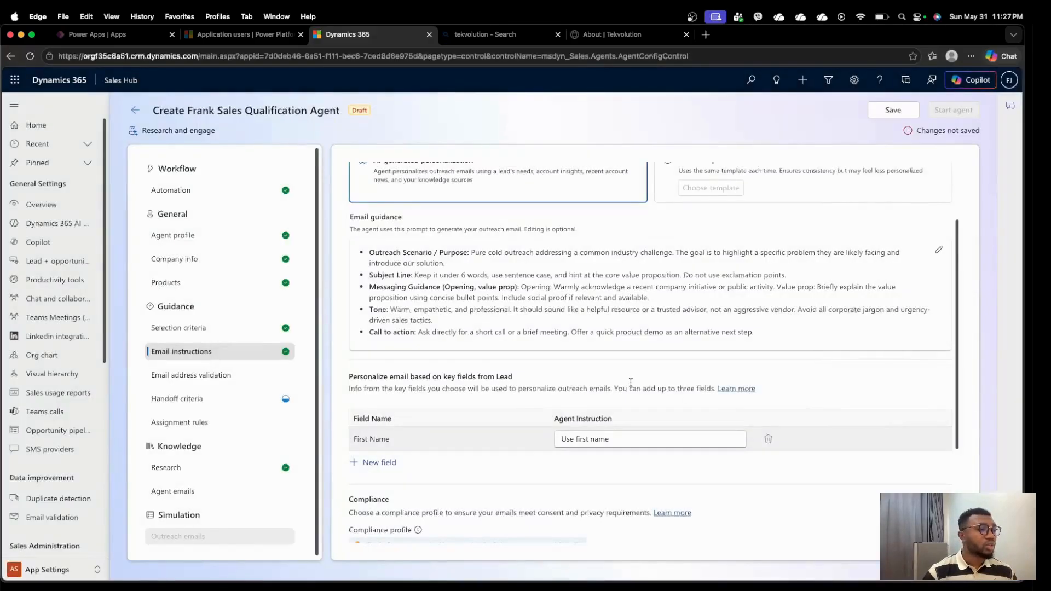
- Look over the compliance settings below the personalization fields and save the agent's email instructions
scroll(548, 425, "down", 3)
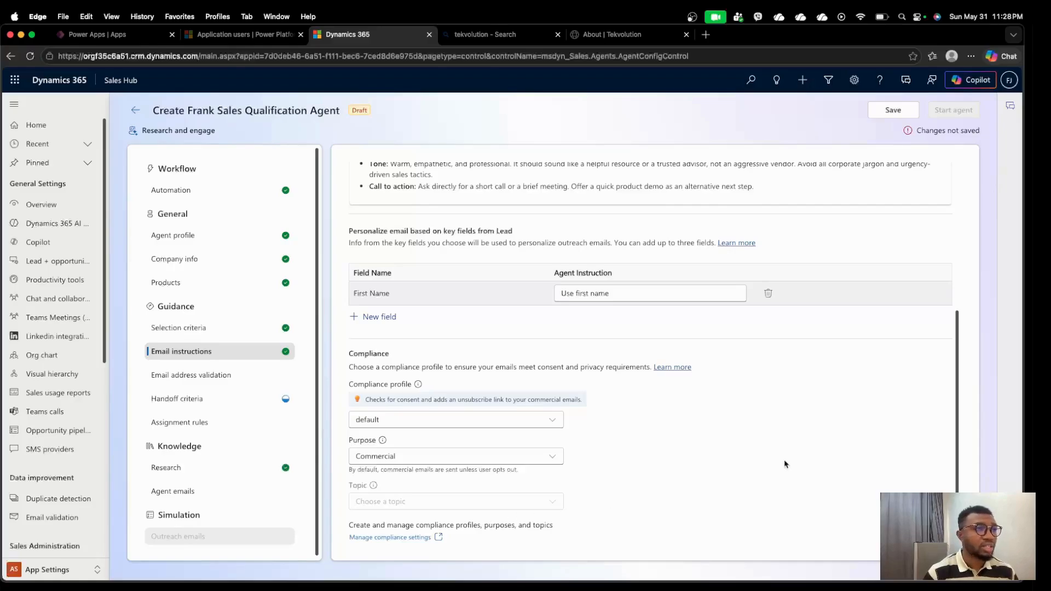
left_click(894, 112)
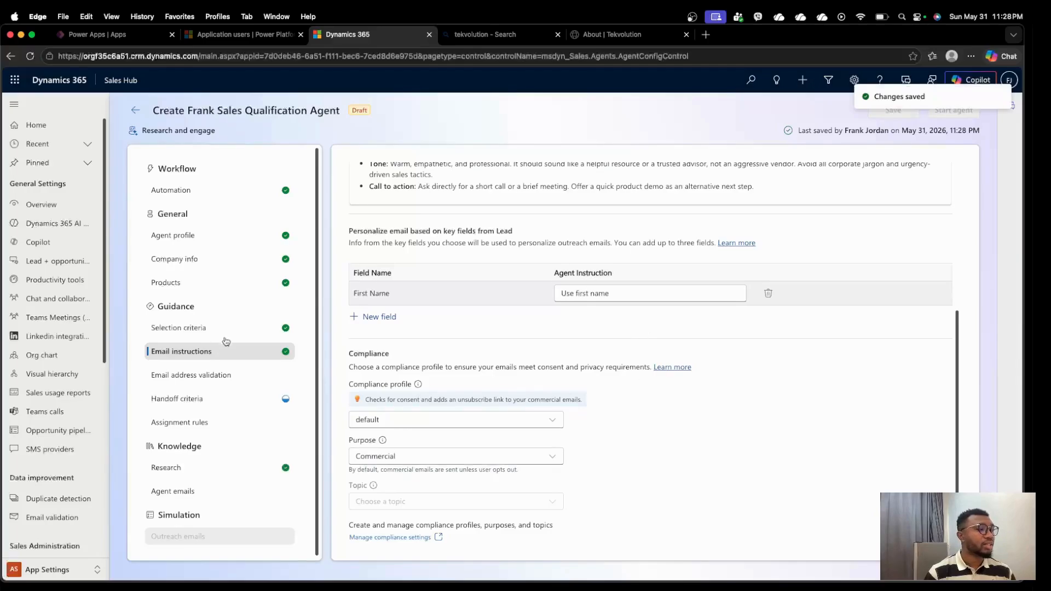
- Open the agent's email address validation and choose Email (emailaddress1) as the field that validates a lead's email and domain
left_click(228, 378)
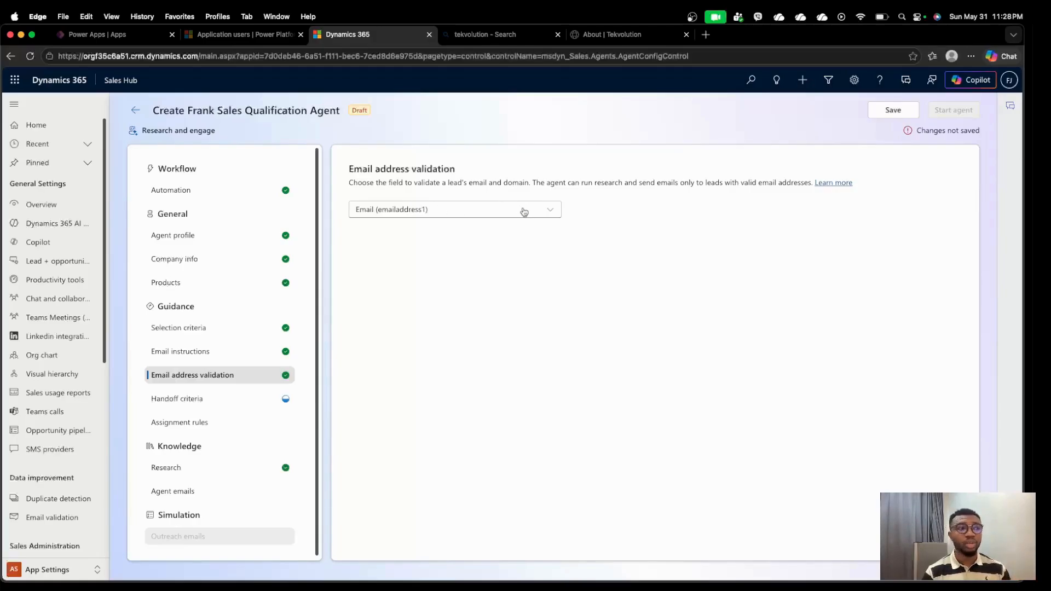
left_click_drag(533, 183, 706, 183)
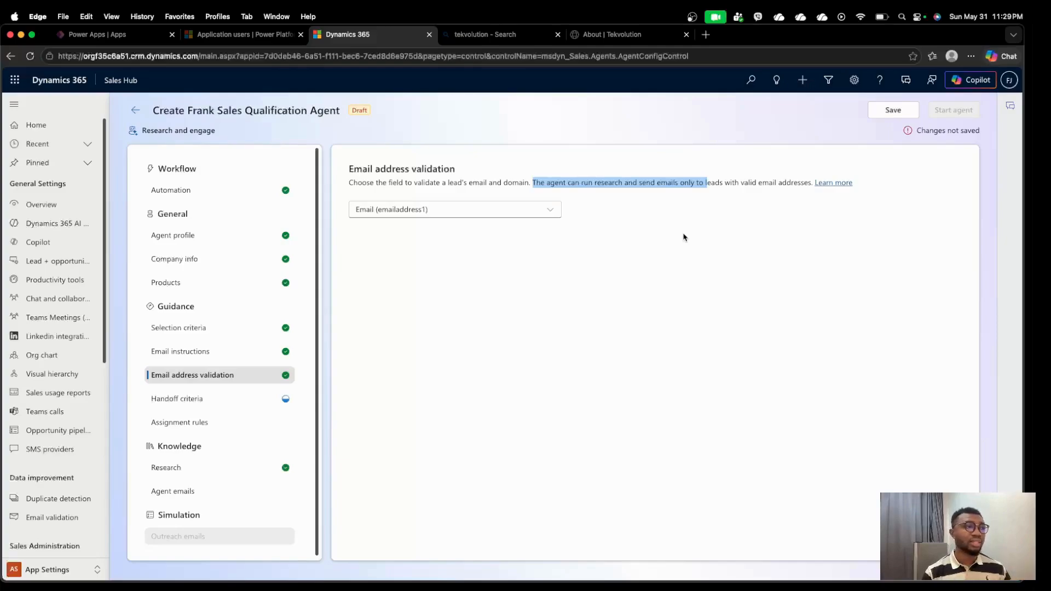
left_click(635, 288)
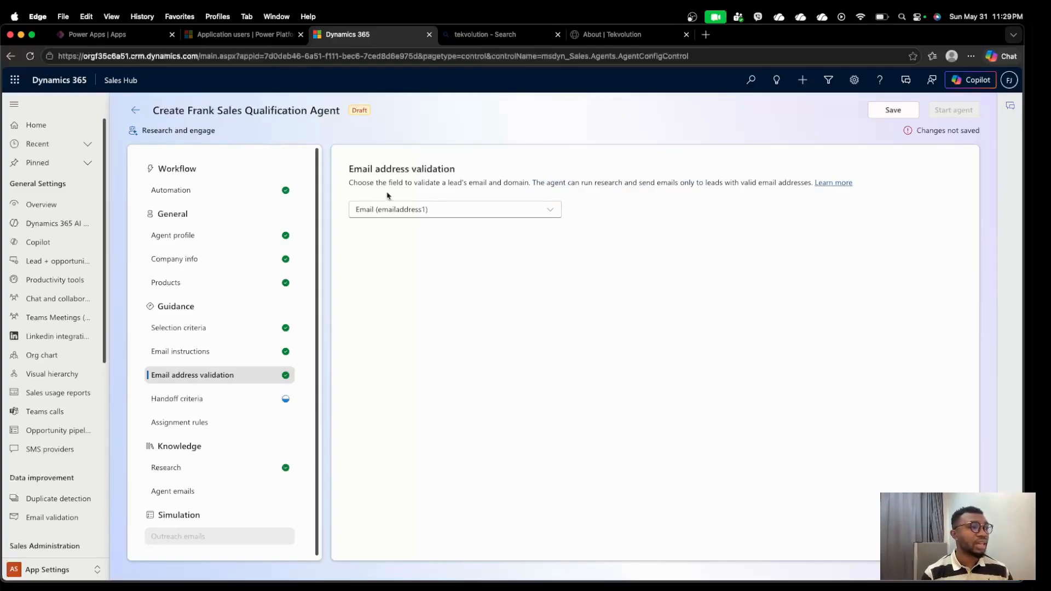
left_click(461, 210)
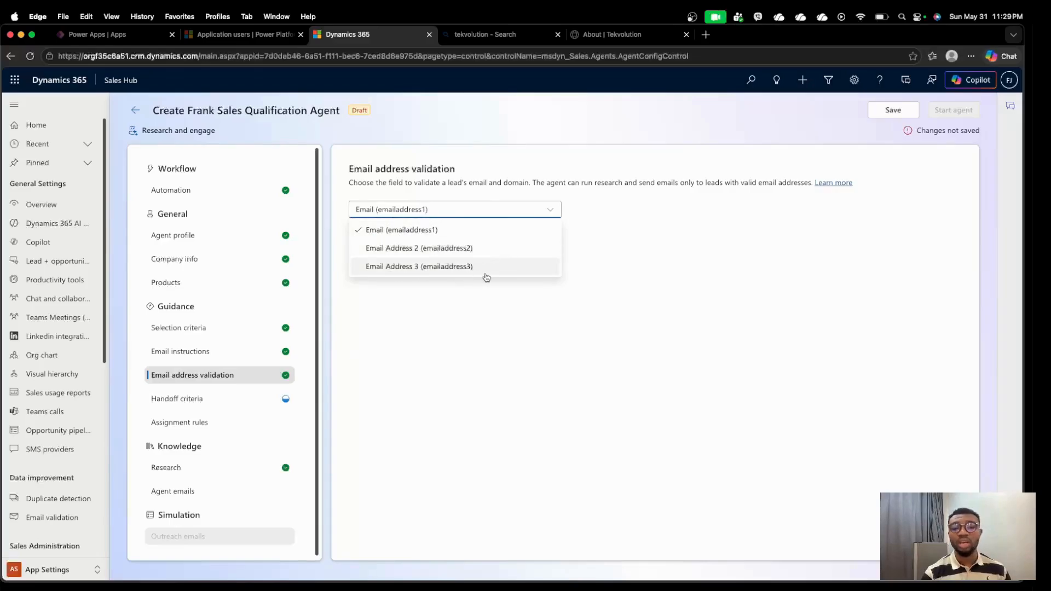
left_click(430, 232)
left_click(440, 211)
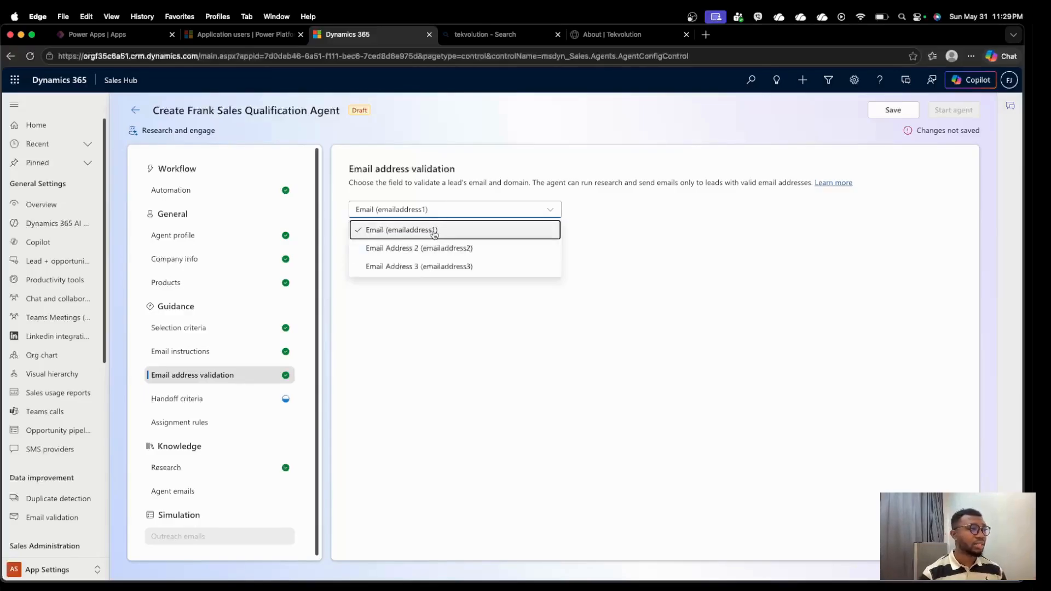
left_click(432, 230)
- Open the agent's handoff criteria, dismiss the Copilot tip, and read how leads are handed off to sellers
left_click(261, 399)
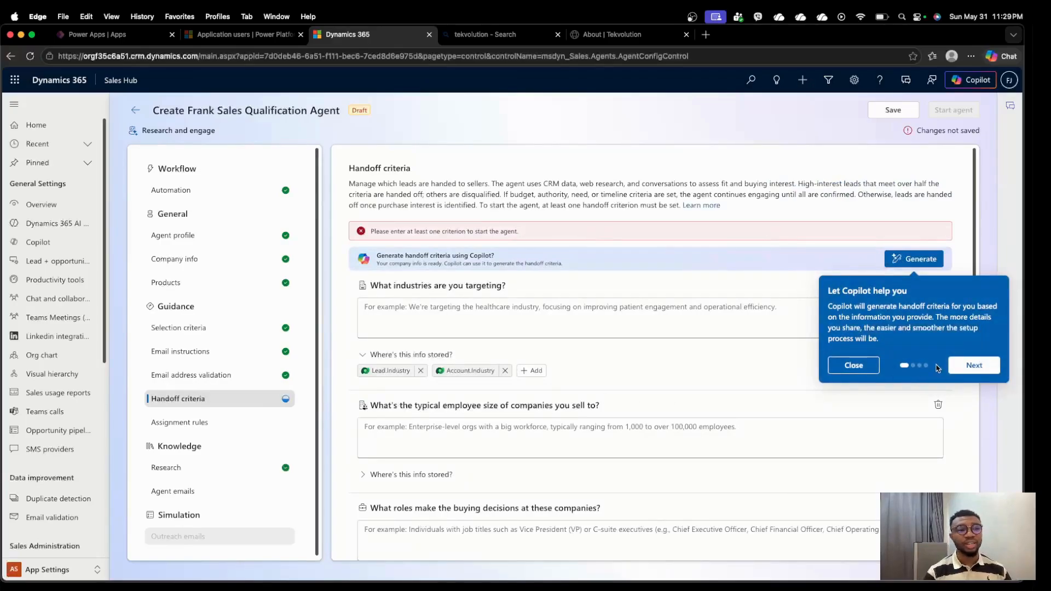
left_click(853, 366)
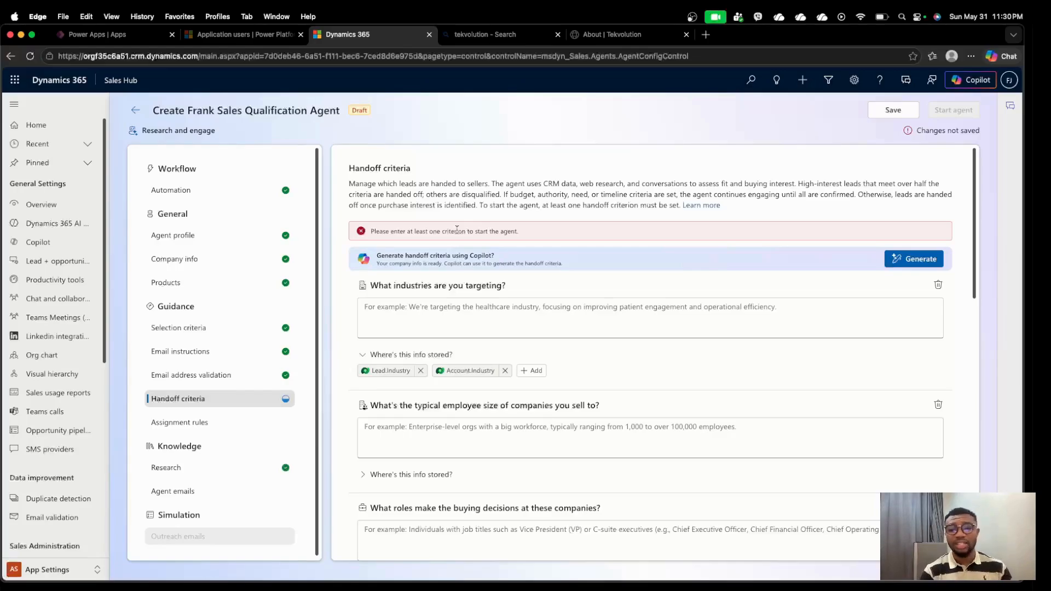
scroll(504, 307, "down", 10)
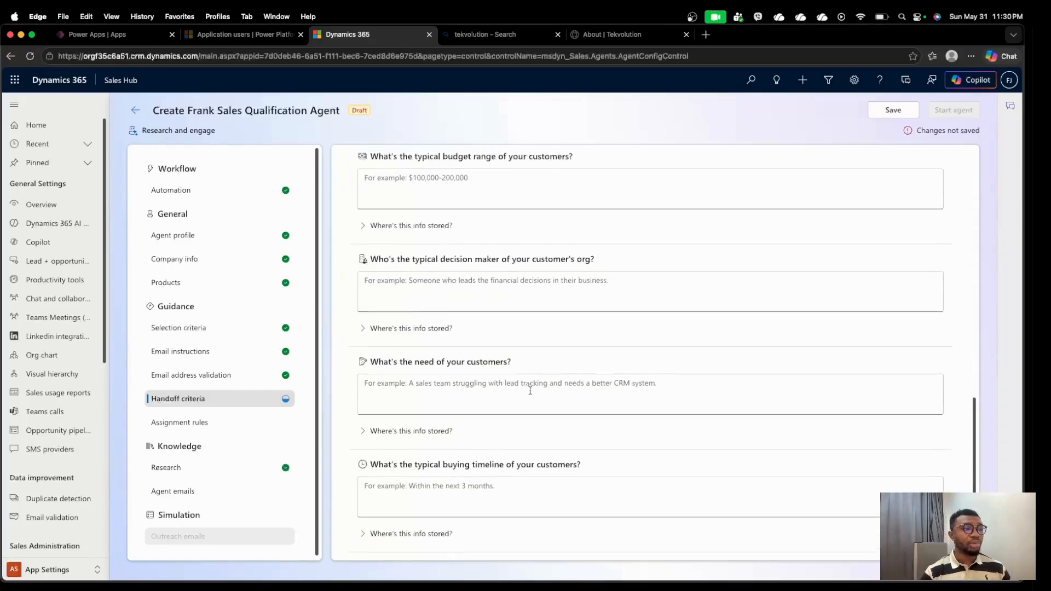
scroll(530, 390, "up", 10)
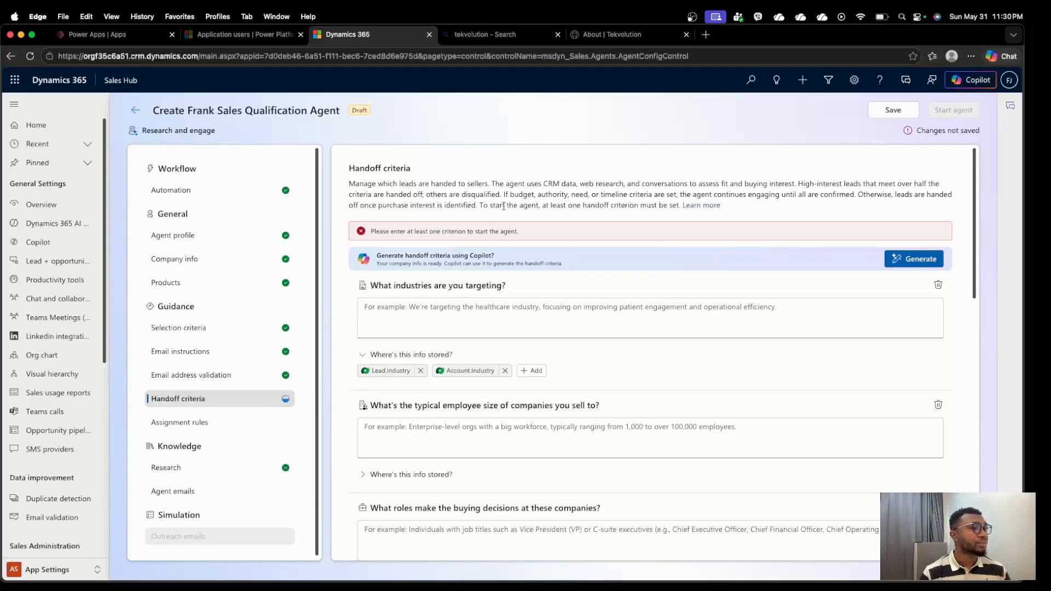
left_click_drag(578, 205, 587, 207)
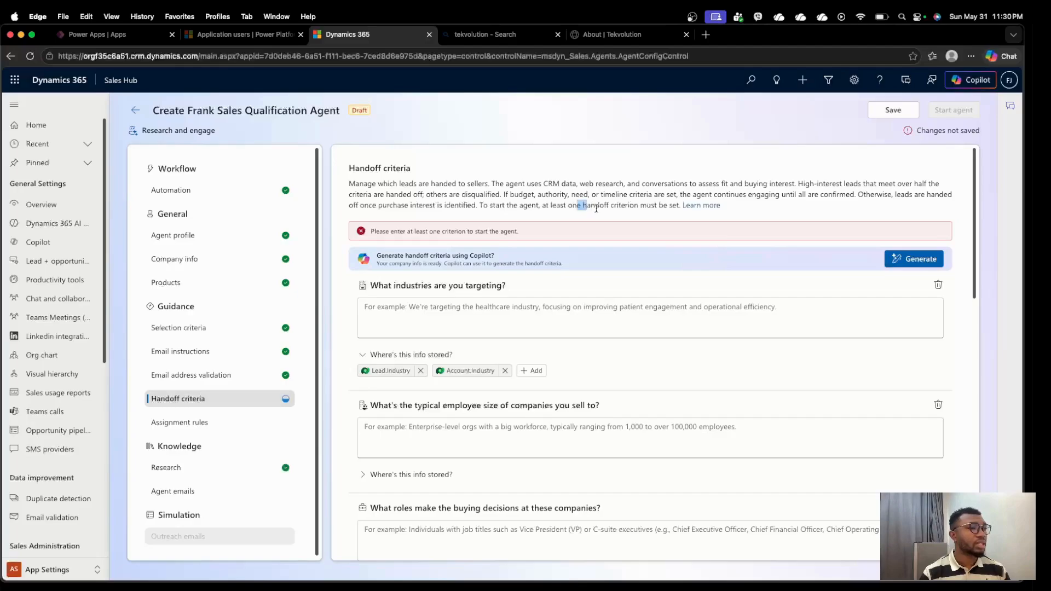
left_click(628, 205)
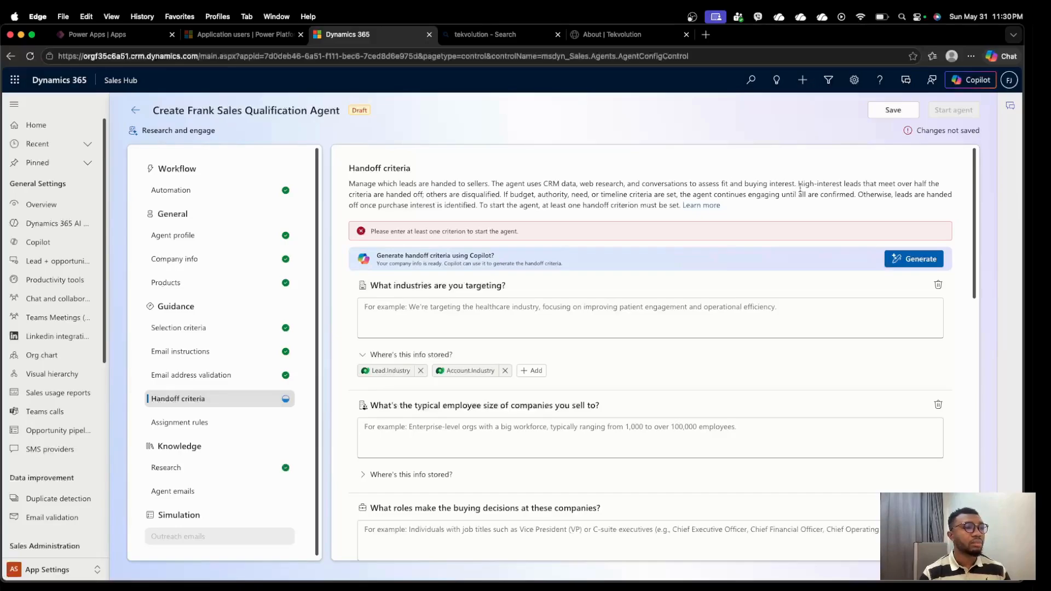
left_click_drag(797, 183, 906, 184)
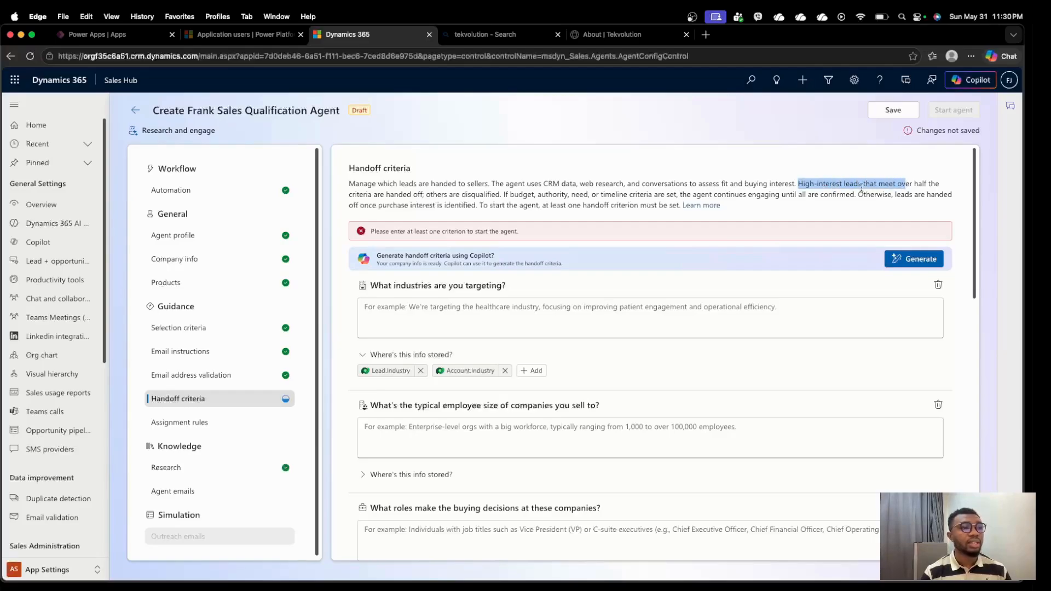
left_click(911, 186)
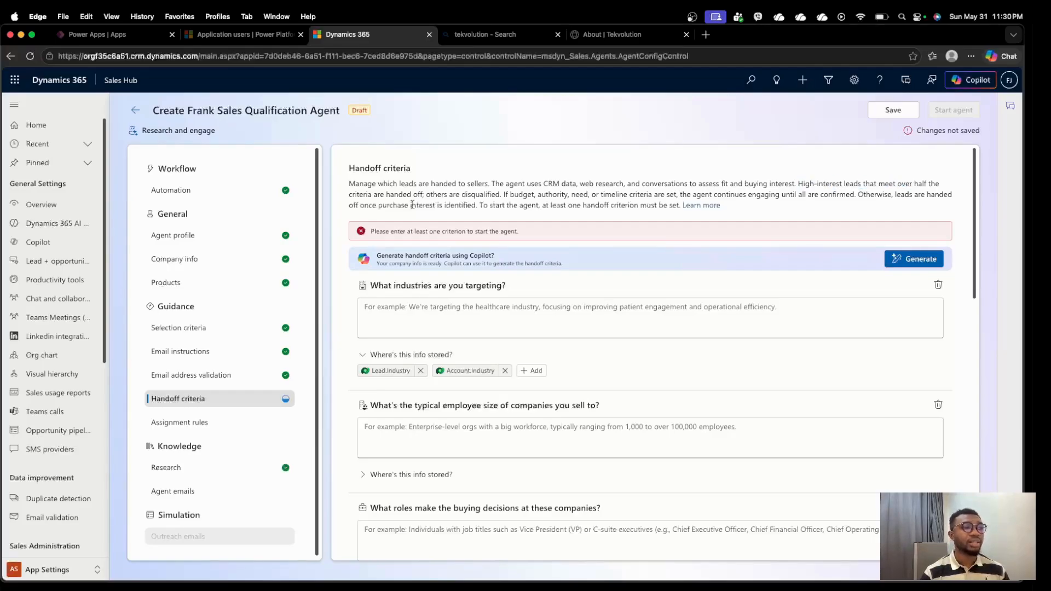
left_click_drag(425, 195, 365, 193)
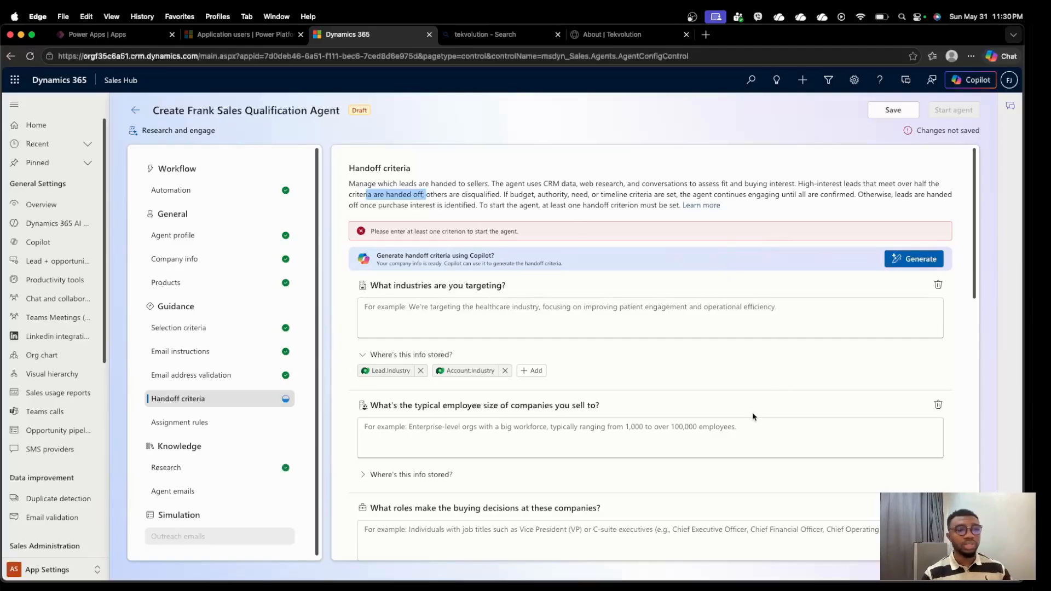
- Review the handoff criteria questions and expand where the customers' need information is stored
scroll(755, 417, "down", 10)
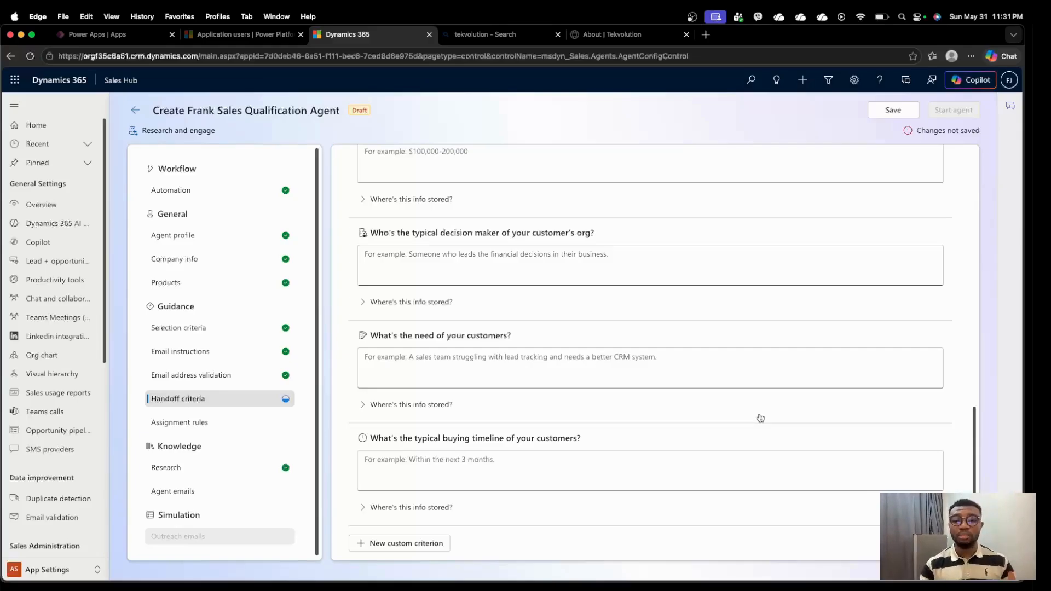
left_click(766, 412)
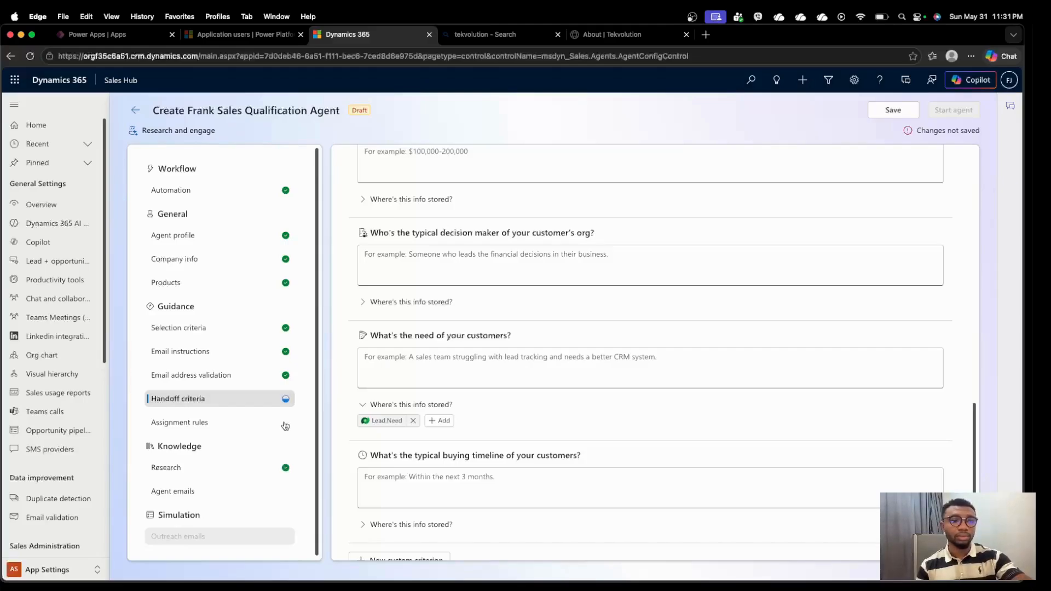
scroll(547, 331, "up", 5)
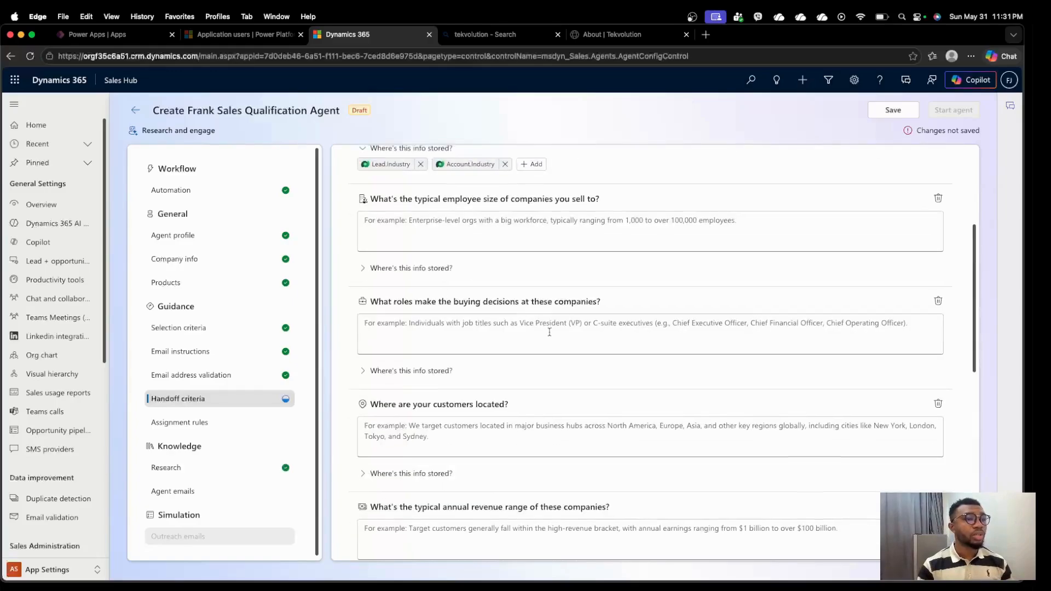
- Enter "health, education finance" as the answer to which industries are being targeted in the handoff criteria
scroll(549, 332, "up", 4)
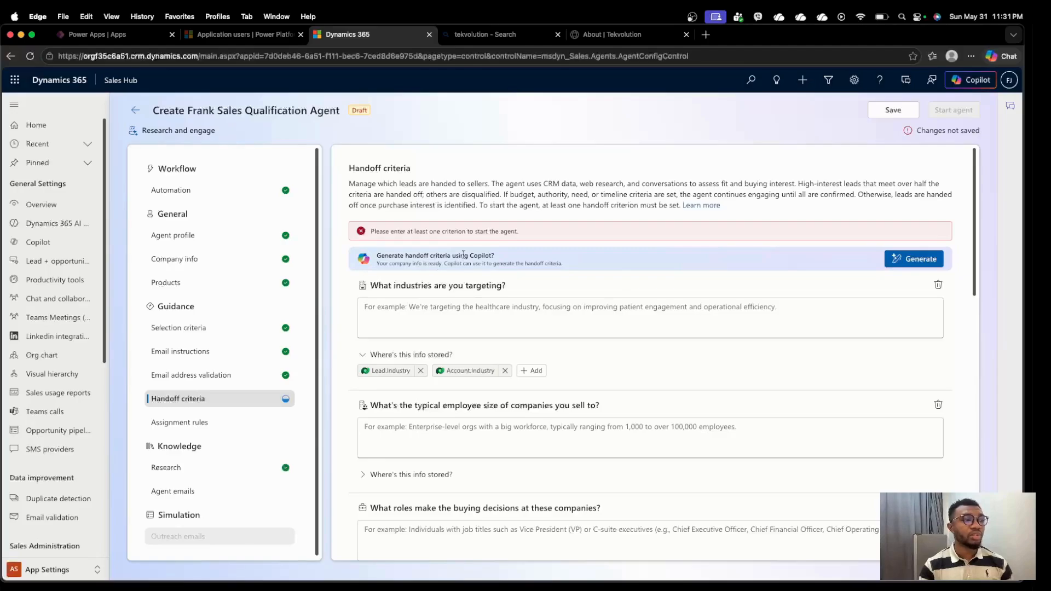
left_click(403, 322)
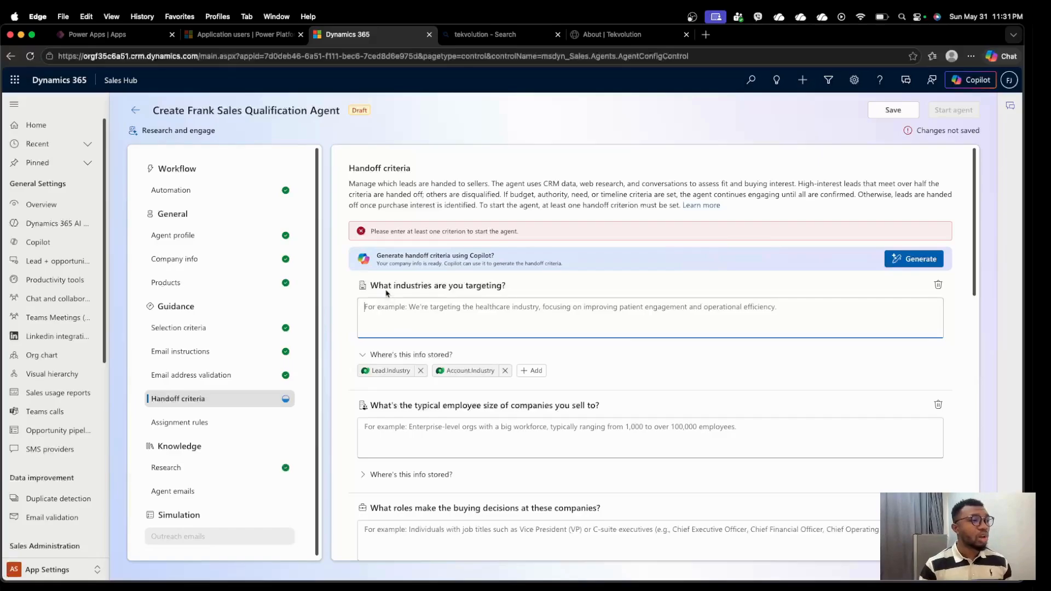
left_click_drag(384, 290, 371, 287)
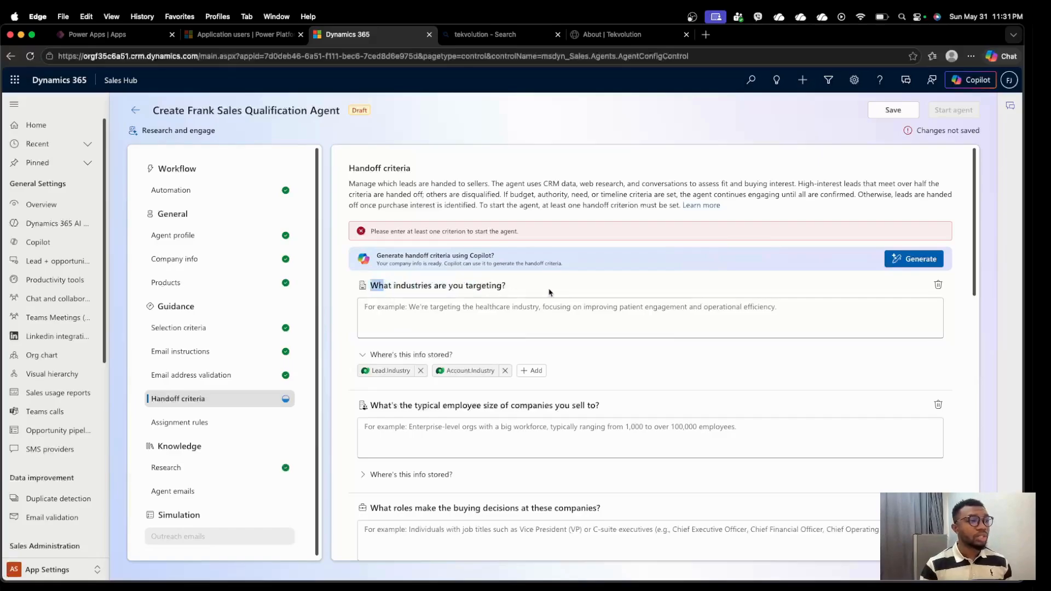
left_click(452, 325)
type("healtjh")
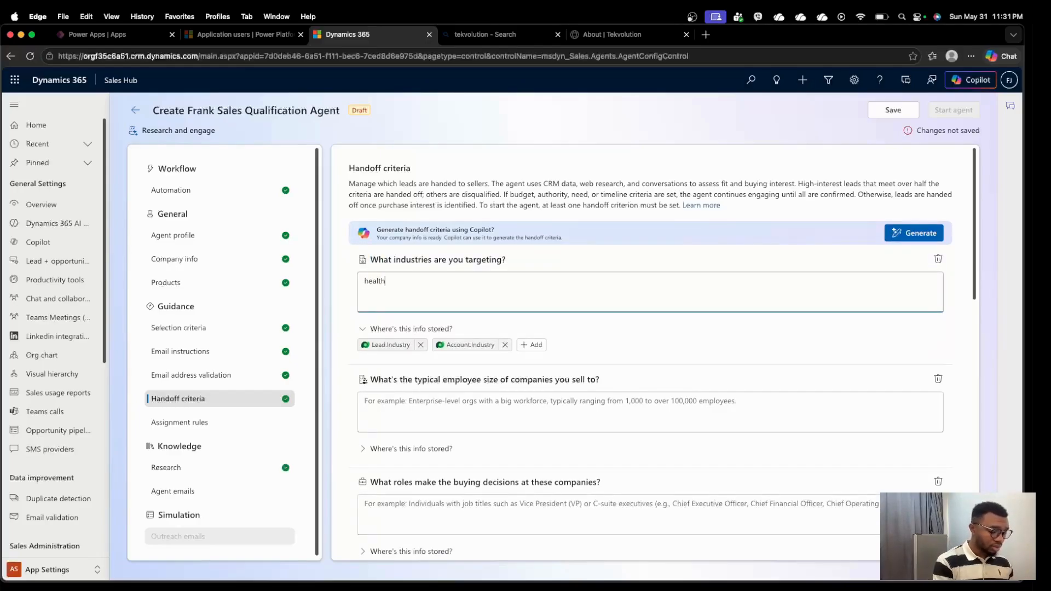
type(", education ")
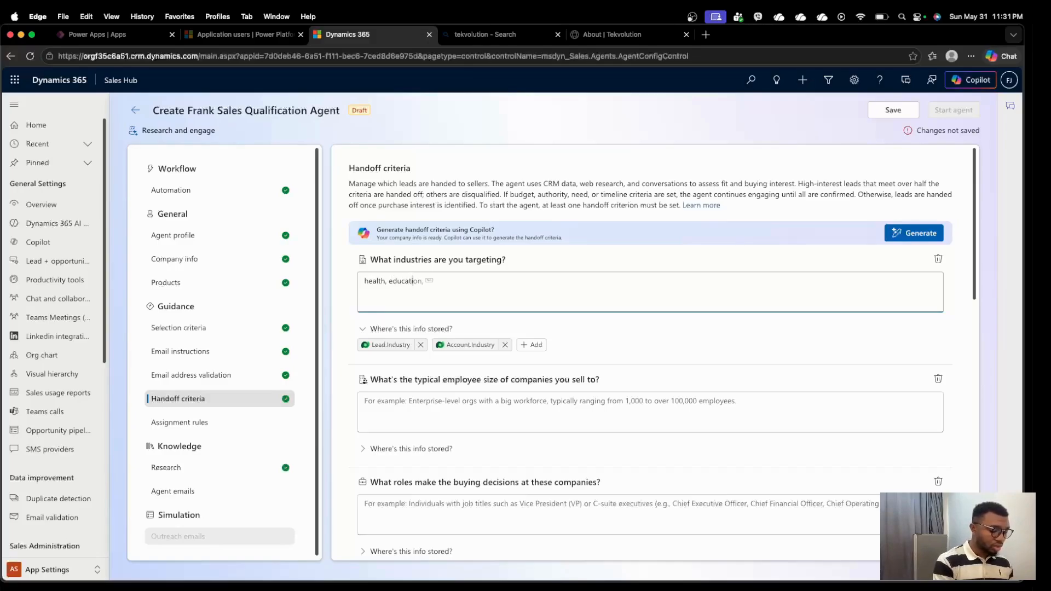
type("finance")
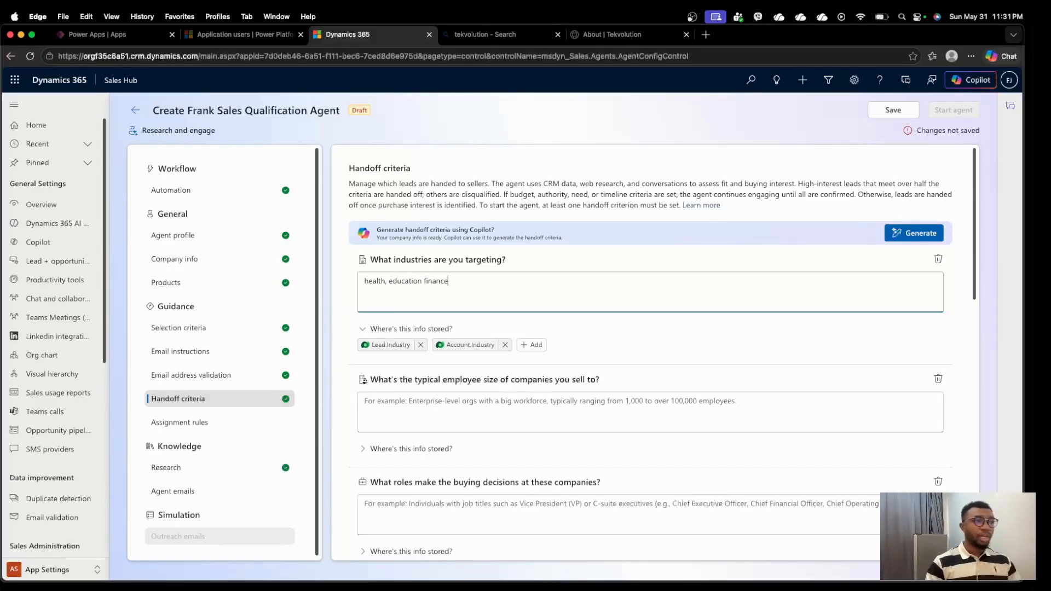
- Look over the remaining handoff criteria questions and clear the answer about targeted industries
scroll(430, 353, "down", 3)
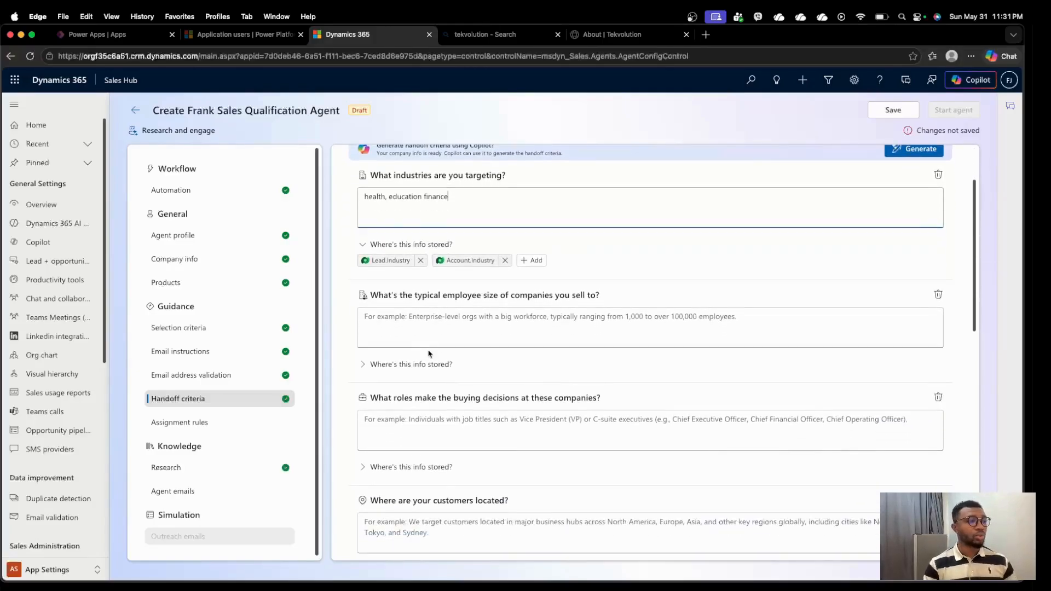
scroll(446, 390, "down", 10)
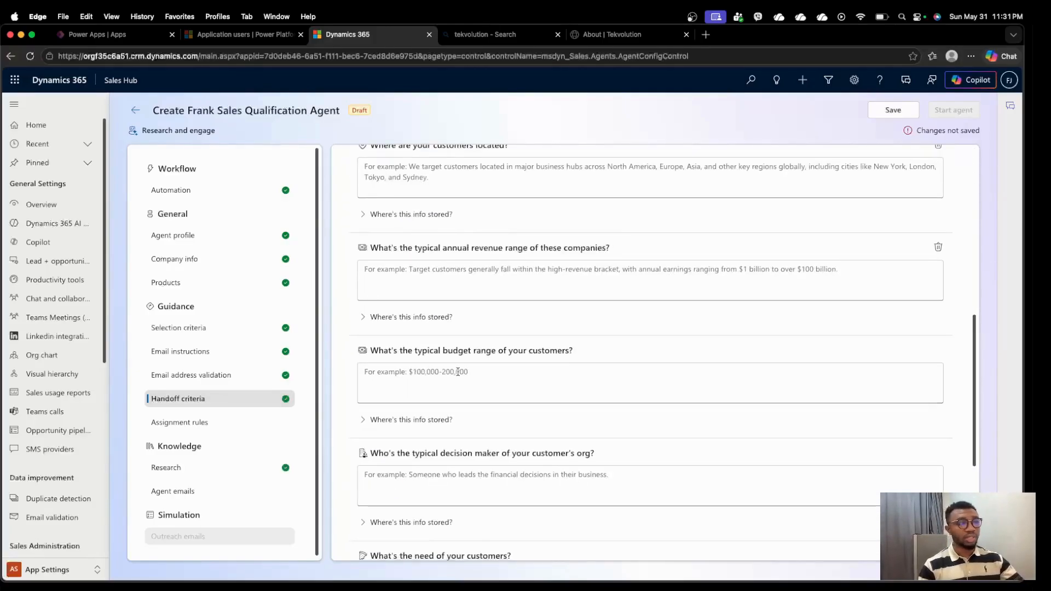
scroll(462, 372, "up", 13)
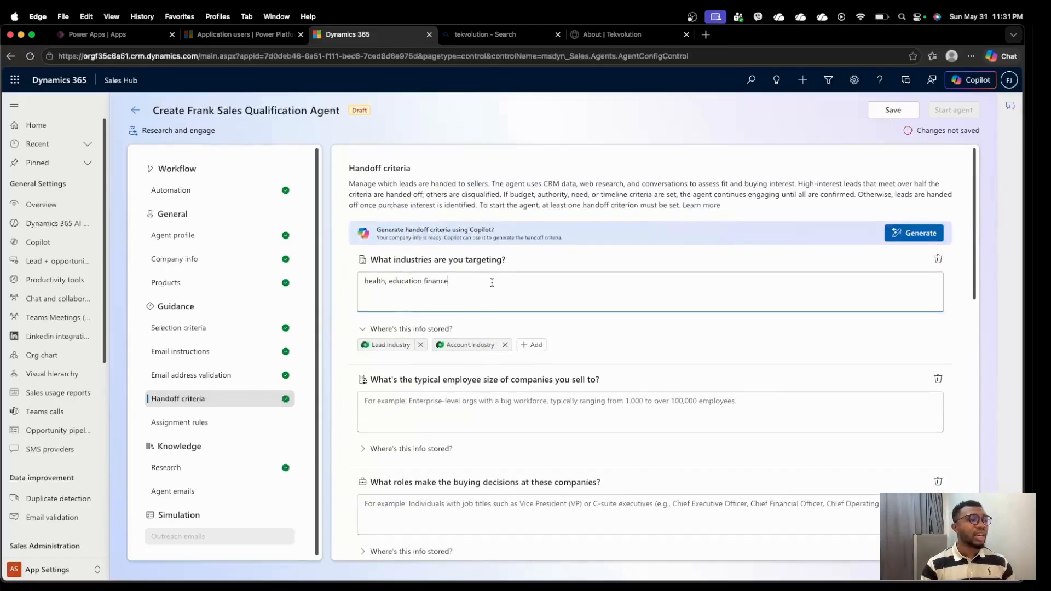
left_click_drag(448, 281, 350, 281)
key("BackSpace")
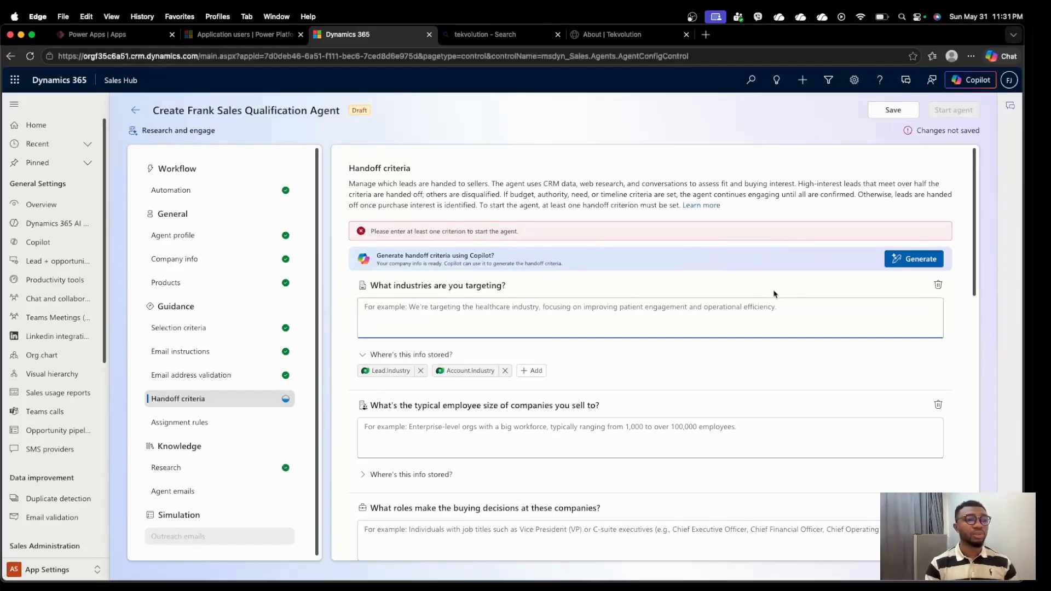
- Generate the agent's handoff criteria with Copilot and look over the suggested target industries and the criteria below them
left_click(916, 257)
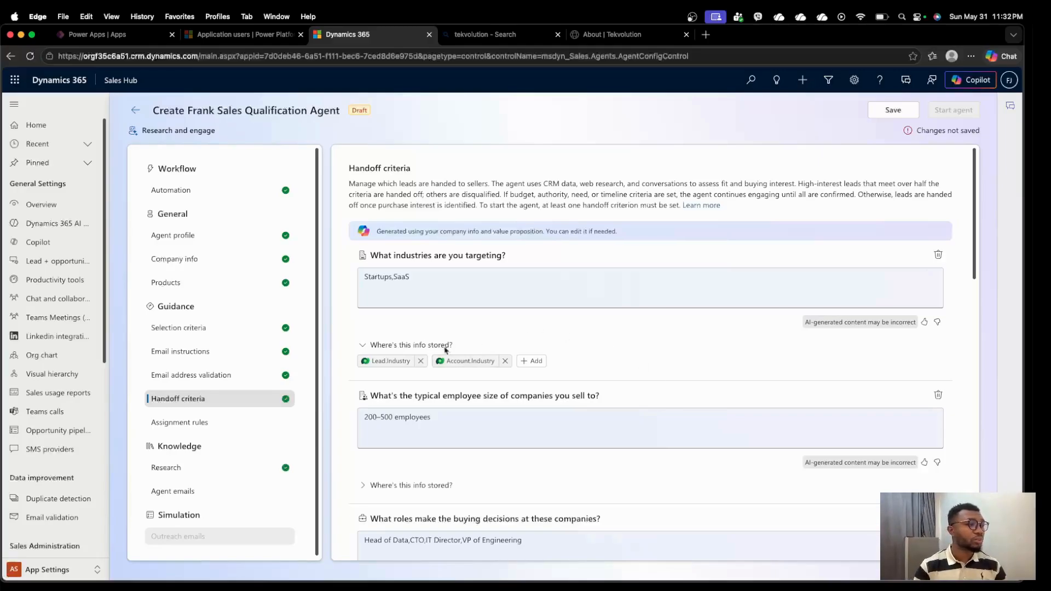
left_click(410, 278)
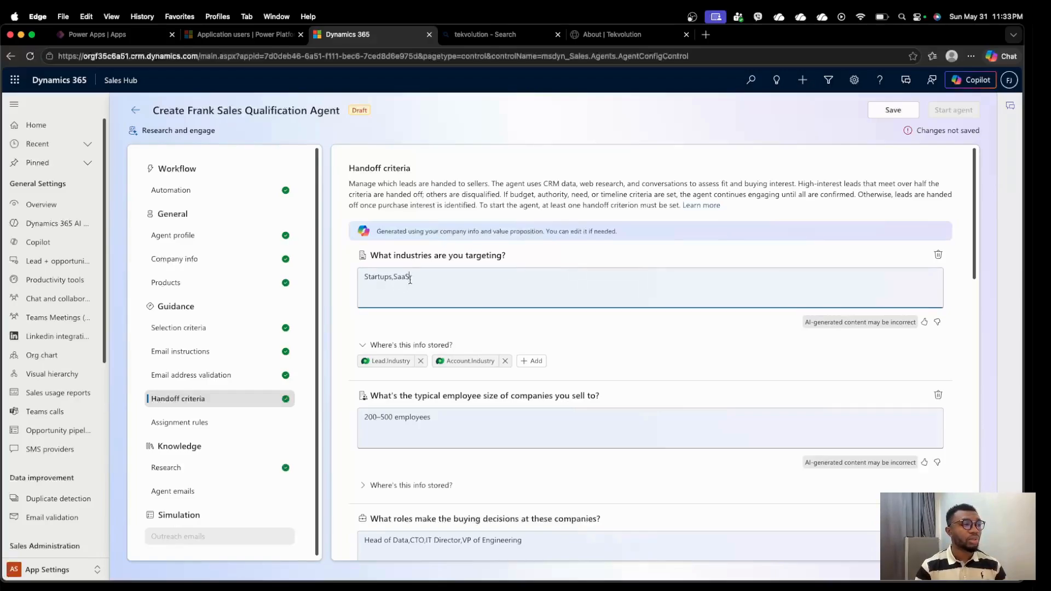
left_click_drag(410, 279, 350, 278)
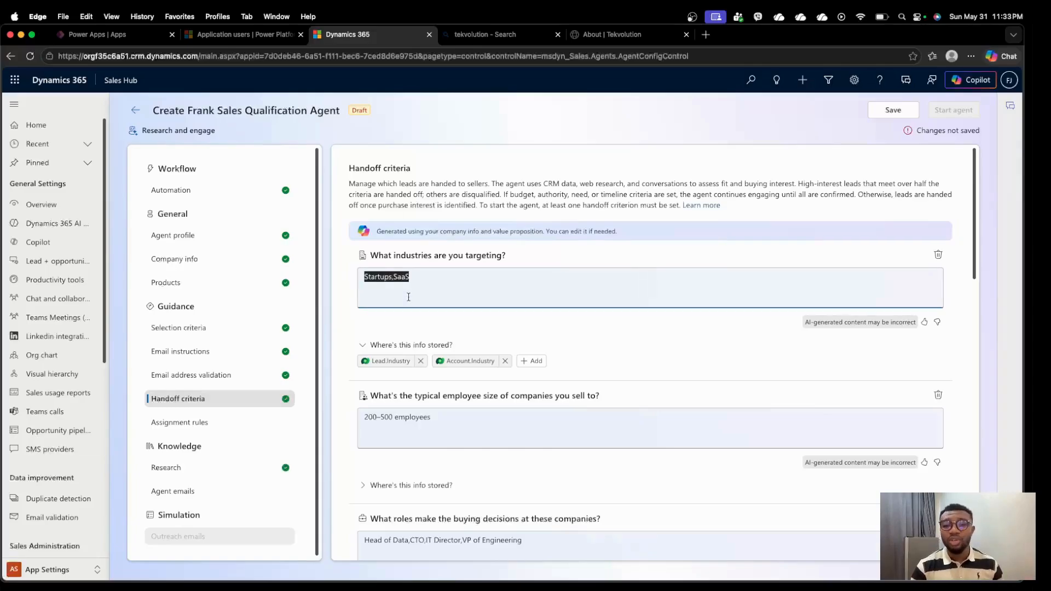
scroll(433, 358, "down", 3)
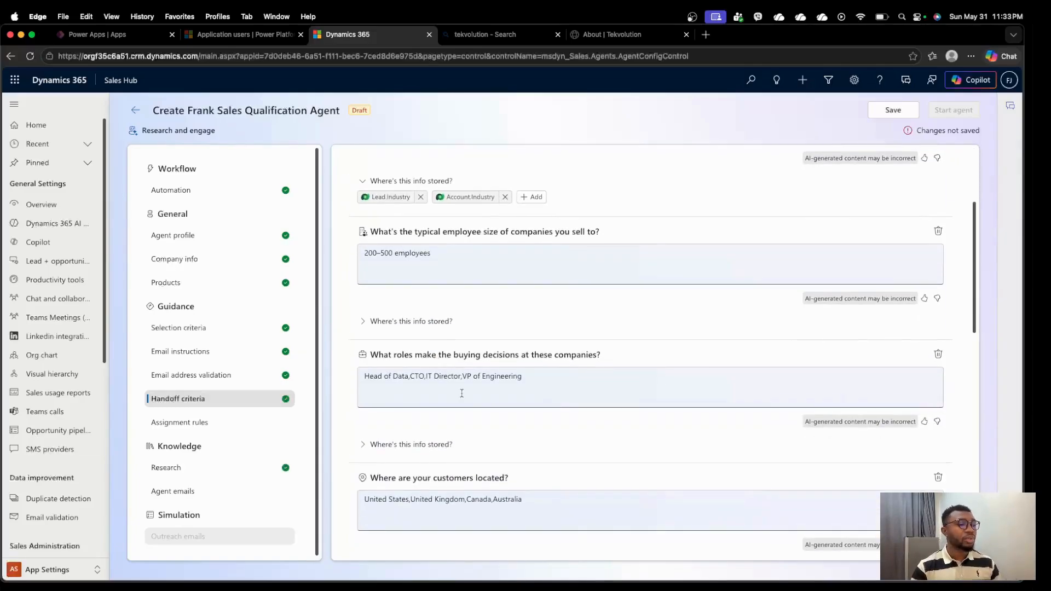
scroll(432, 370, "up", 3)
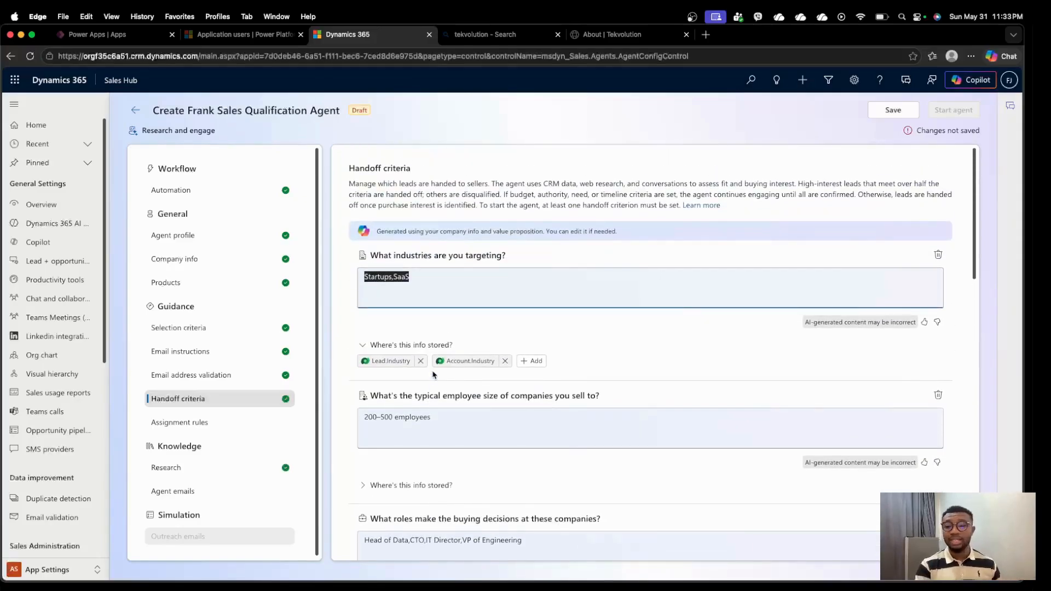
- Switch to the Tekvolution About page and review its company description, target customers and mission
left_click(618, 33)
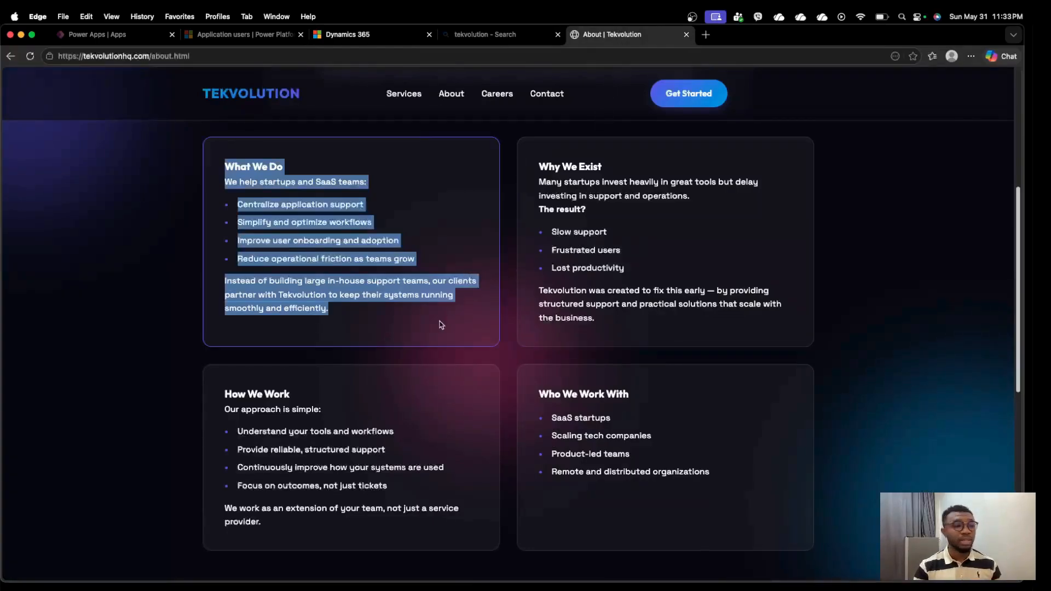
scroll(261, 197, "up", 5)
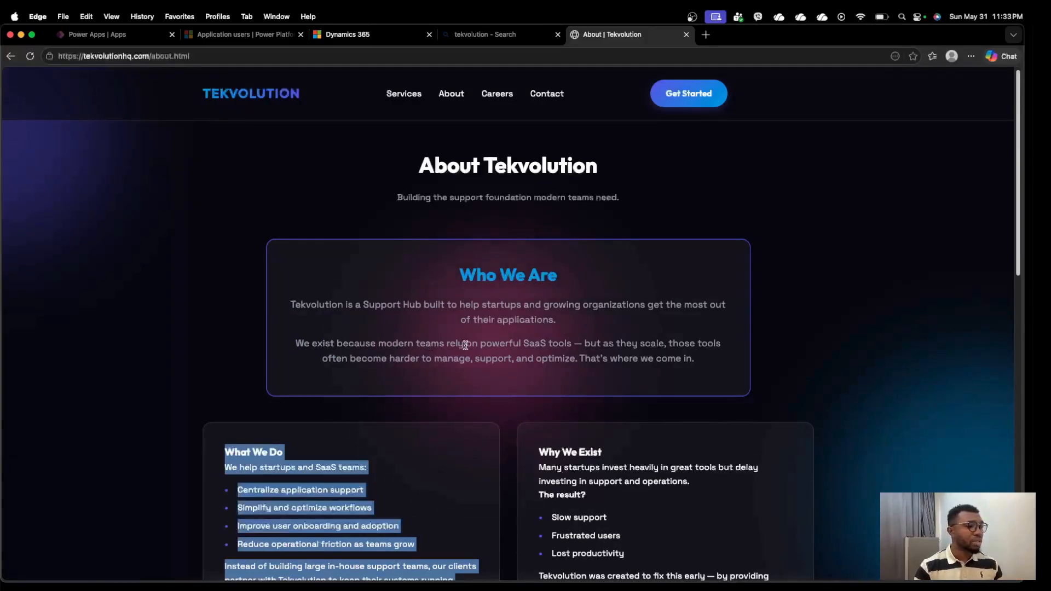
left_click_drag(486, 347, 702, 345)
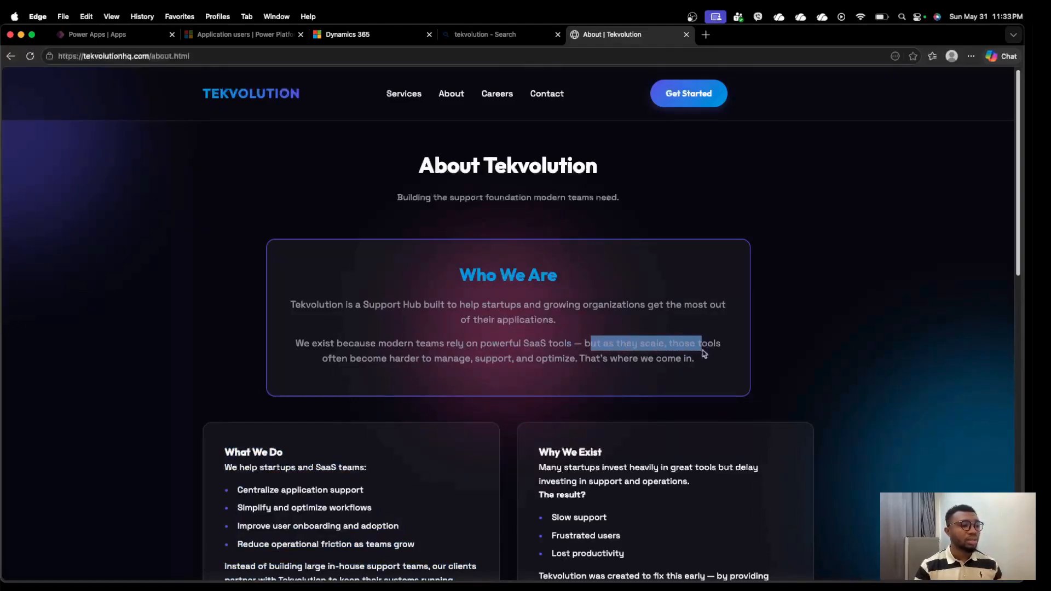
scroll(307, 359, "down", 1)
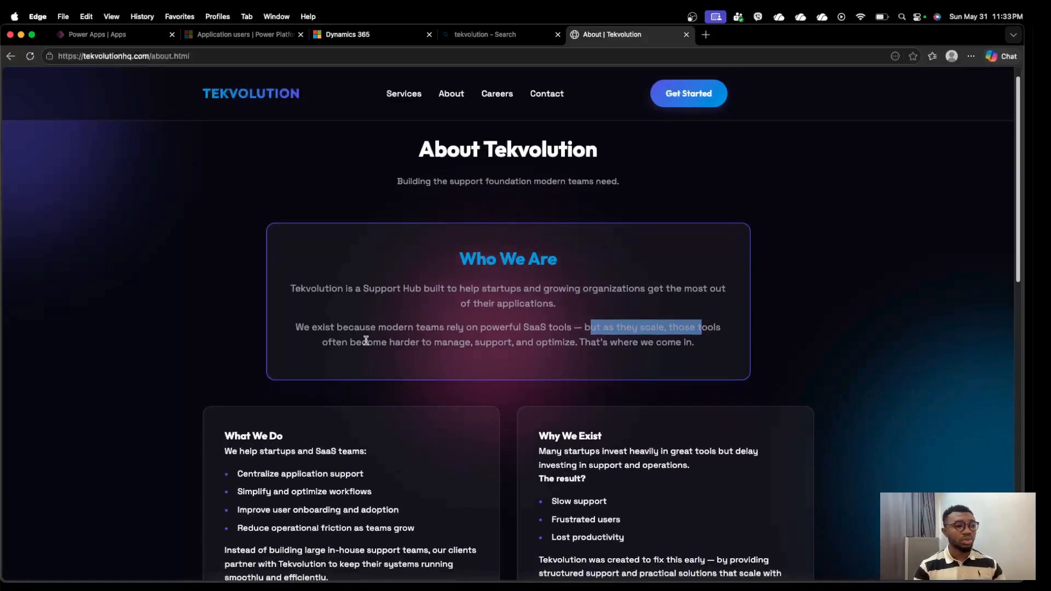
scroll(366, 340, "down", 10)
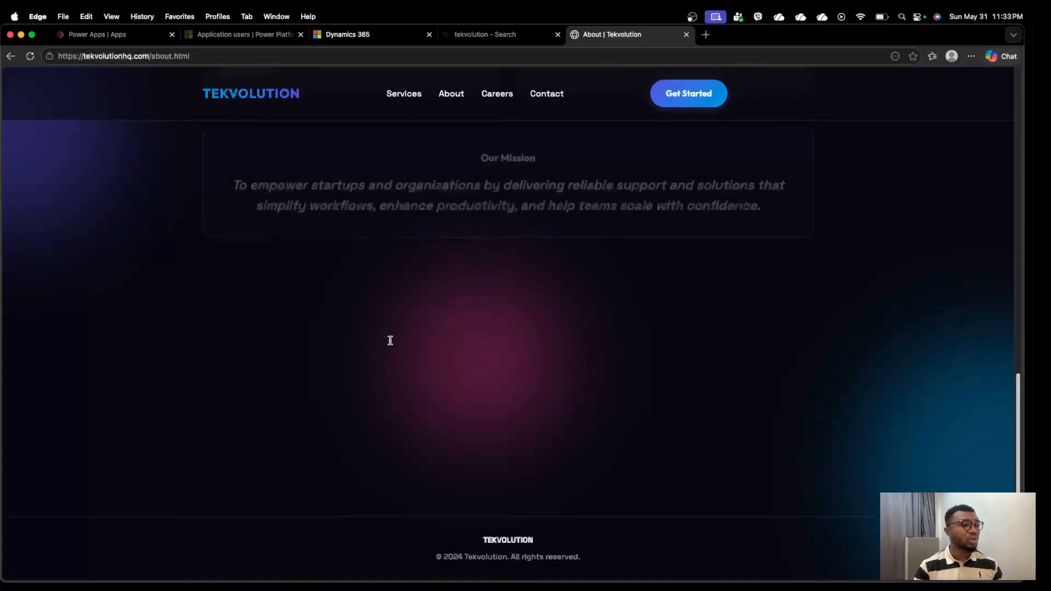
scroll(394, 345, "up", 6)
scroll(403, 350, "down", 10)
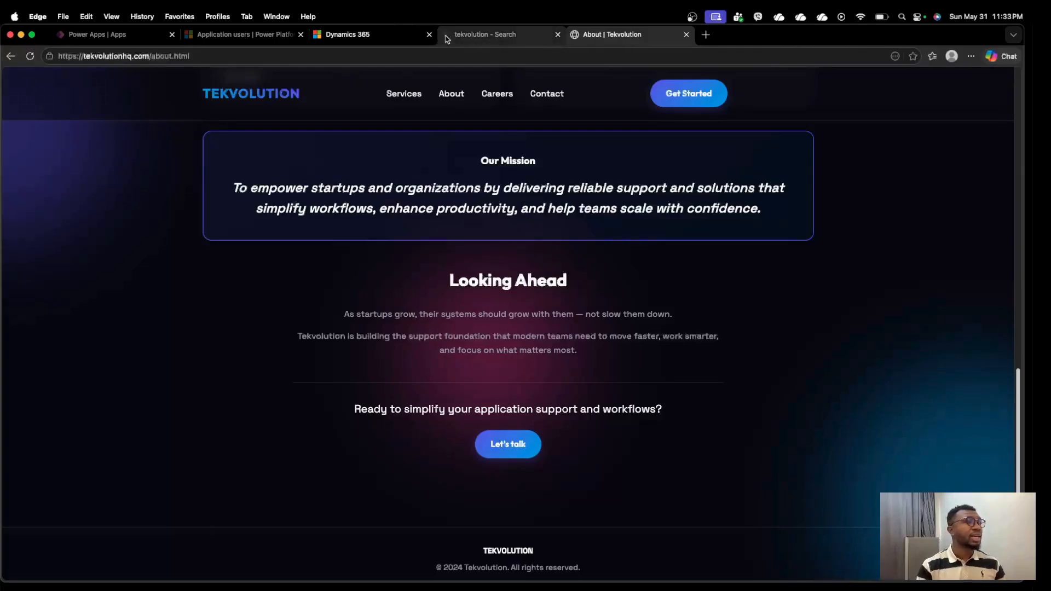
- Return to the agent's handoff criteria and review the generated answers from target industries through to buying timeline
left_click(350, 37)
left_click(391, 280)
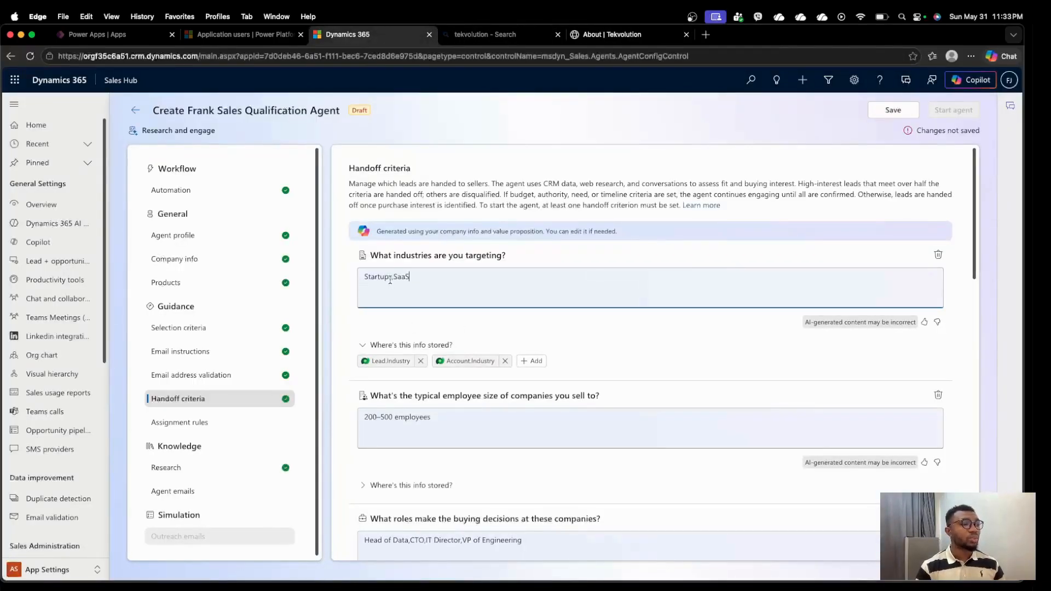
left_click_drag(391, 278, 346, 280)
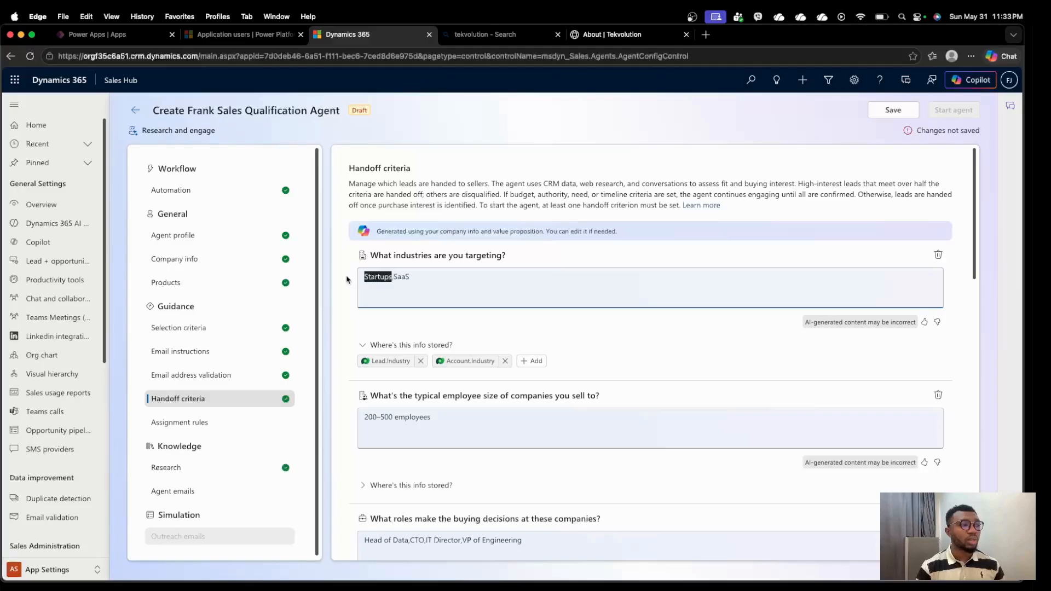
left_click(418, 274)
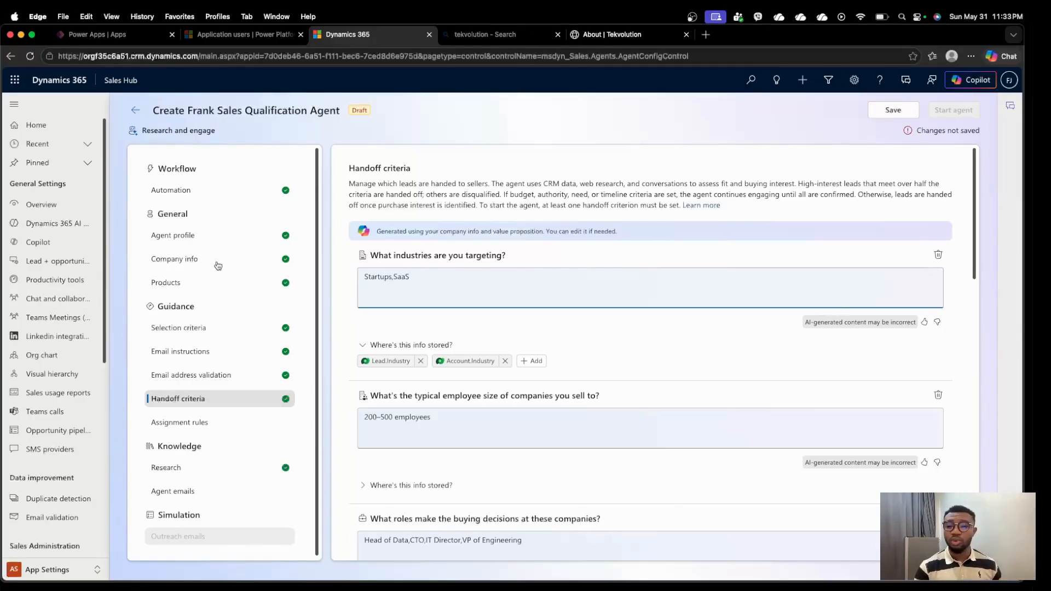
scroll(512, 382, "down", 3)
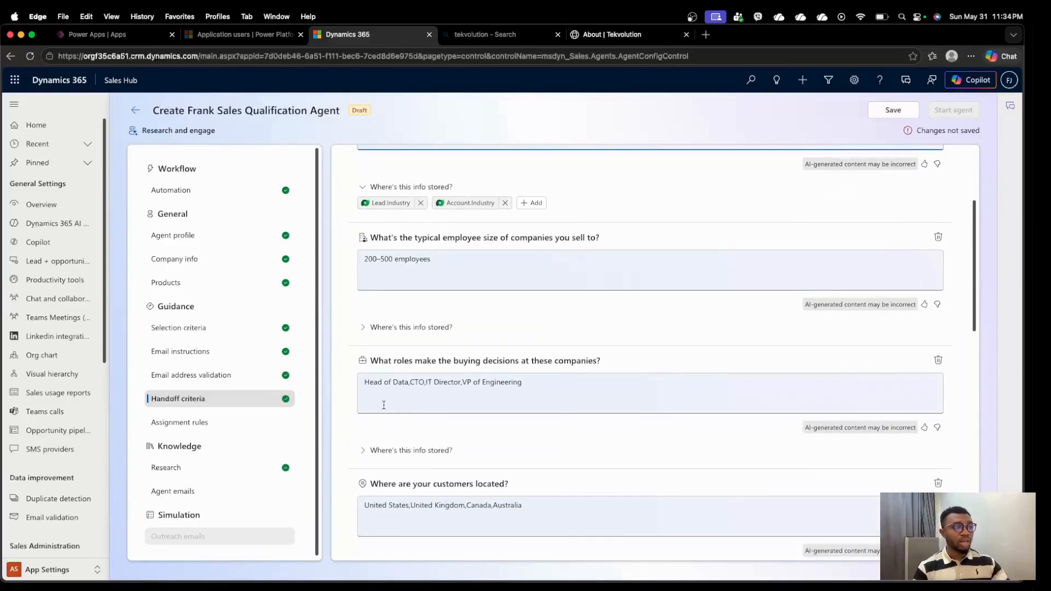
scroll(416, 430, "down", 3)
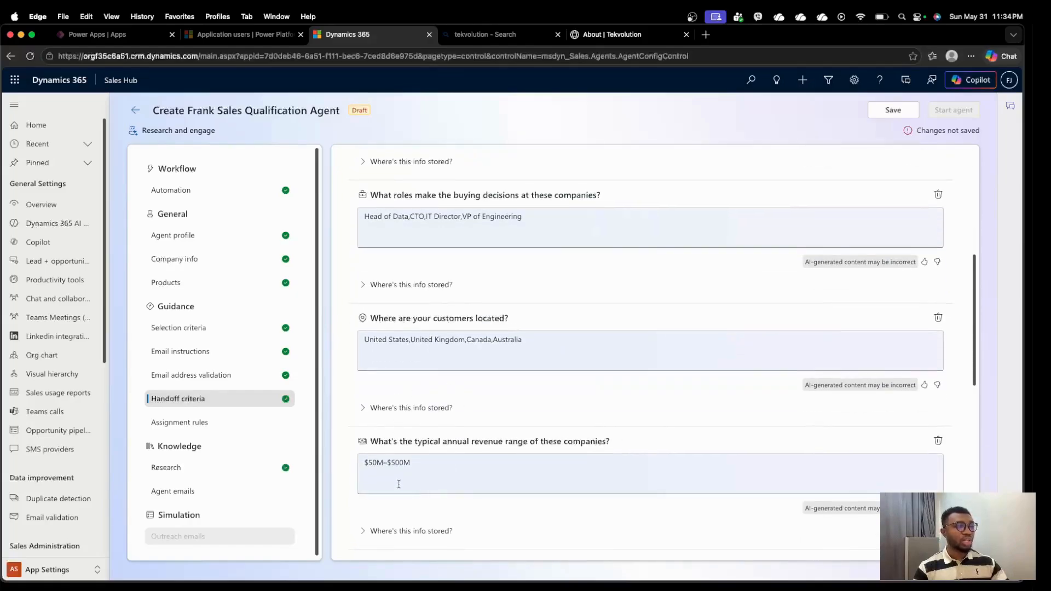
scroll(408, 471, "down", 1)
scroll(405, 478, "down", 6)
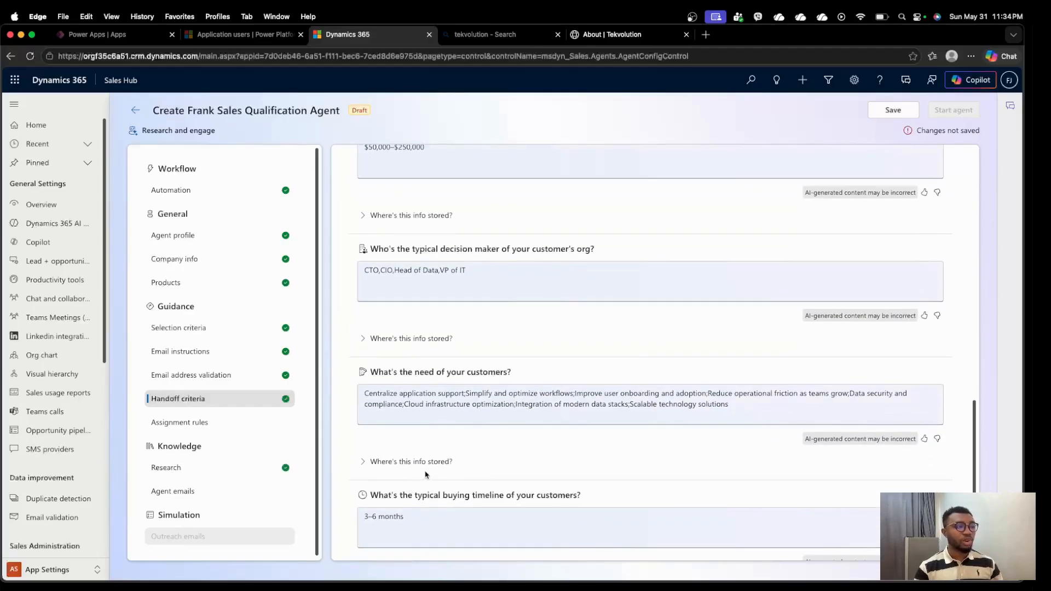
scroll(465, 472, "down", 1)
scroll(468, 474, "down", 1)
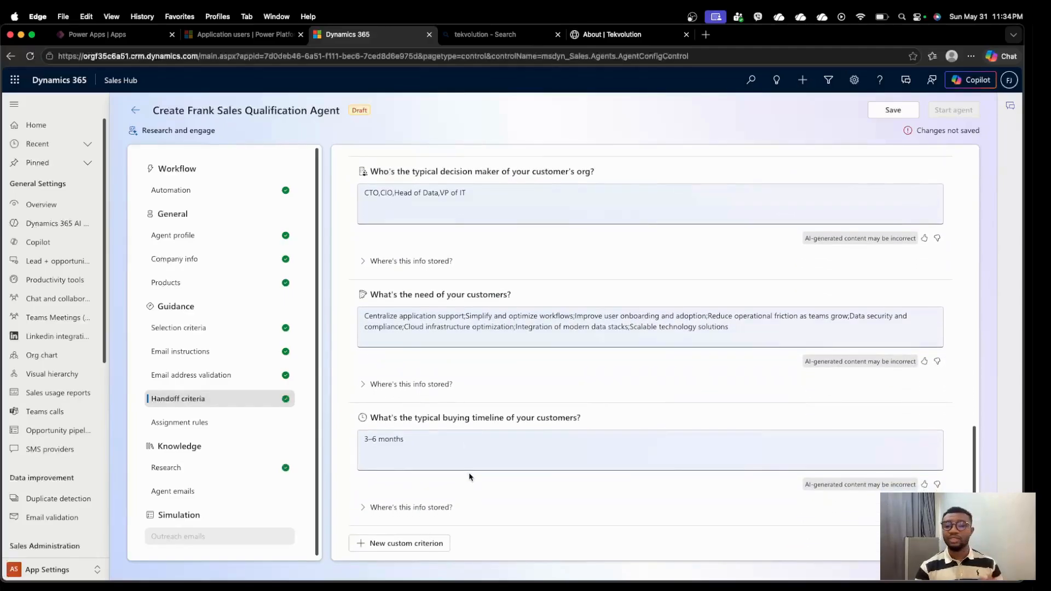
scroll(469, 477, "up", 8)
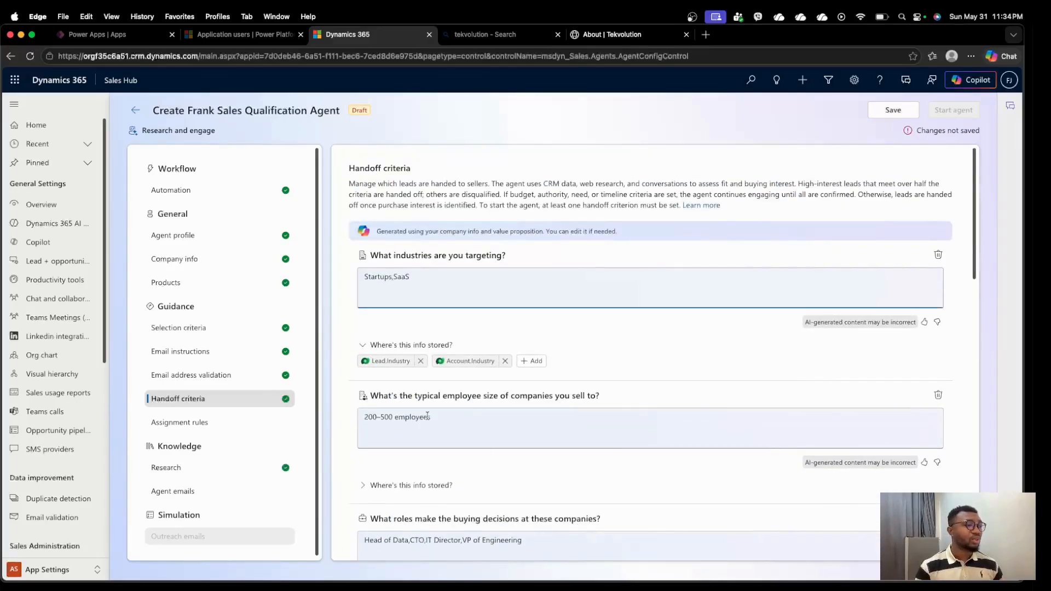
- Extend the targeted industries answer after SaaS with "Education, Health sector, Entertainment"
left_click(431, 277)
type(", Education,")
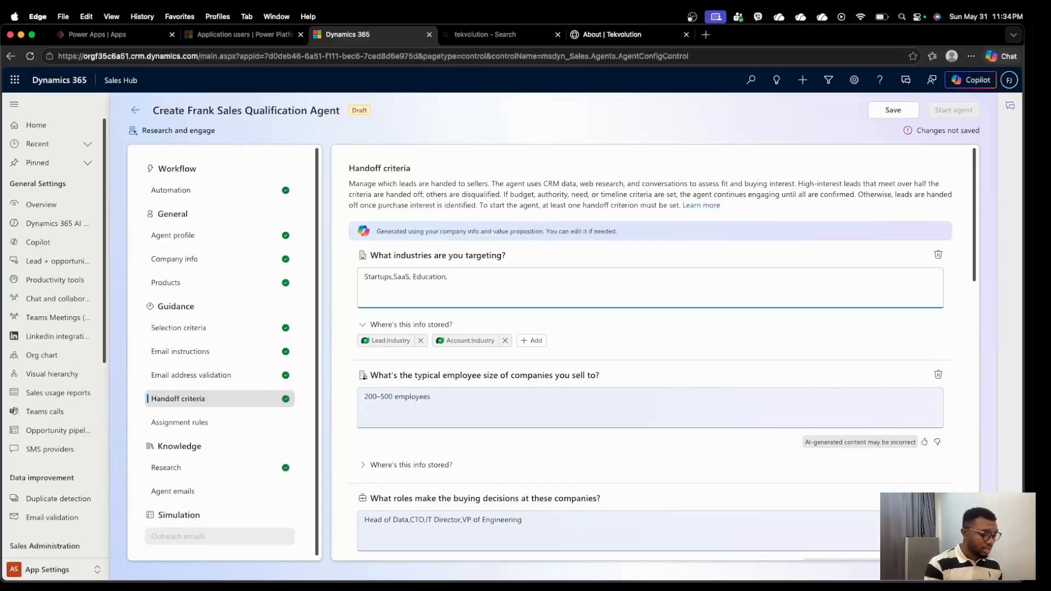
type(" hgEALTH")
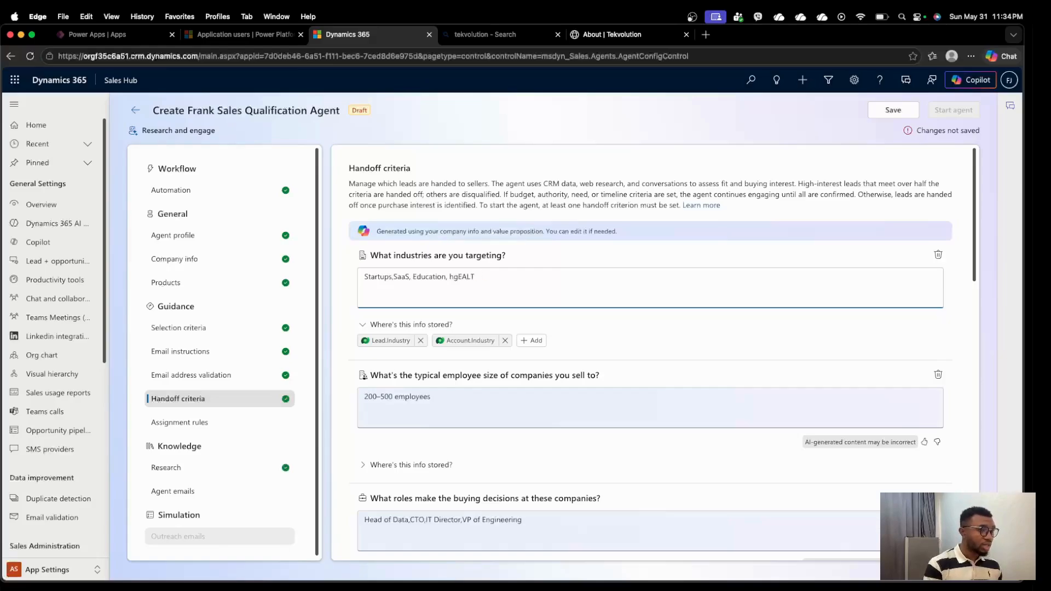
key("BackSpace")
key("BackSpace")
key("BackSpace")
key("BackSpace")
key("BackSpace")
type("hWE")
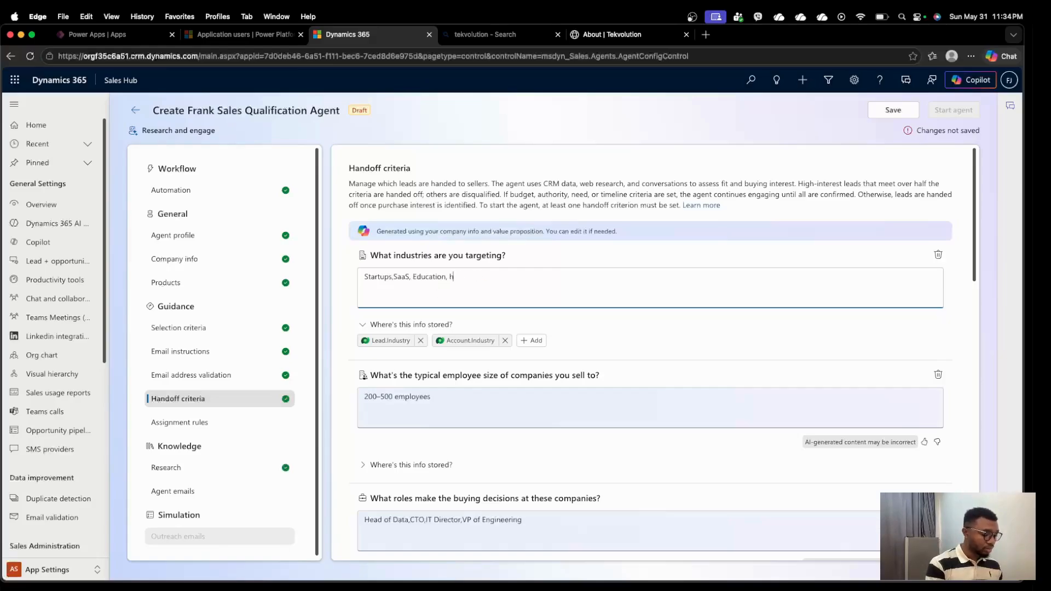
key("BackSpace")
key("BackSpace")
key("BackSpace")
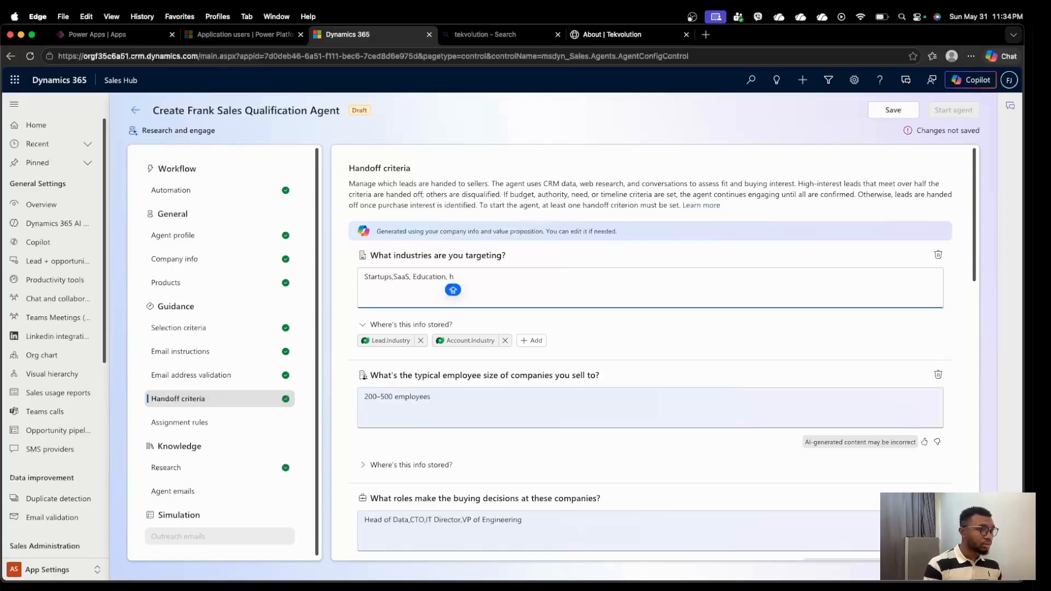
type("hEAL")
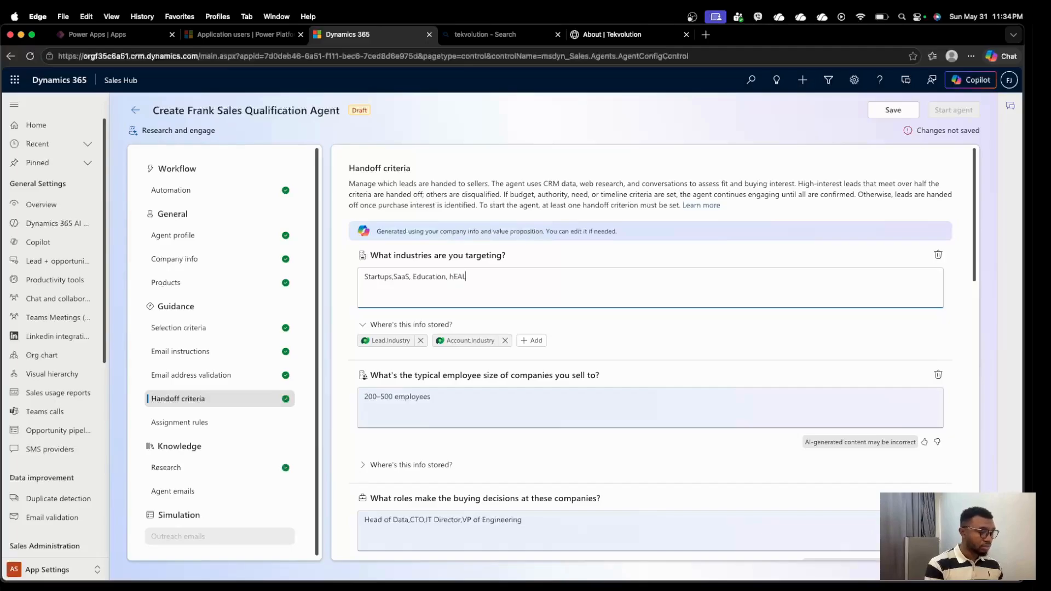
type("TH")
key("BackSpace")
key("BackSpace")
key("BackSpace")
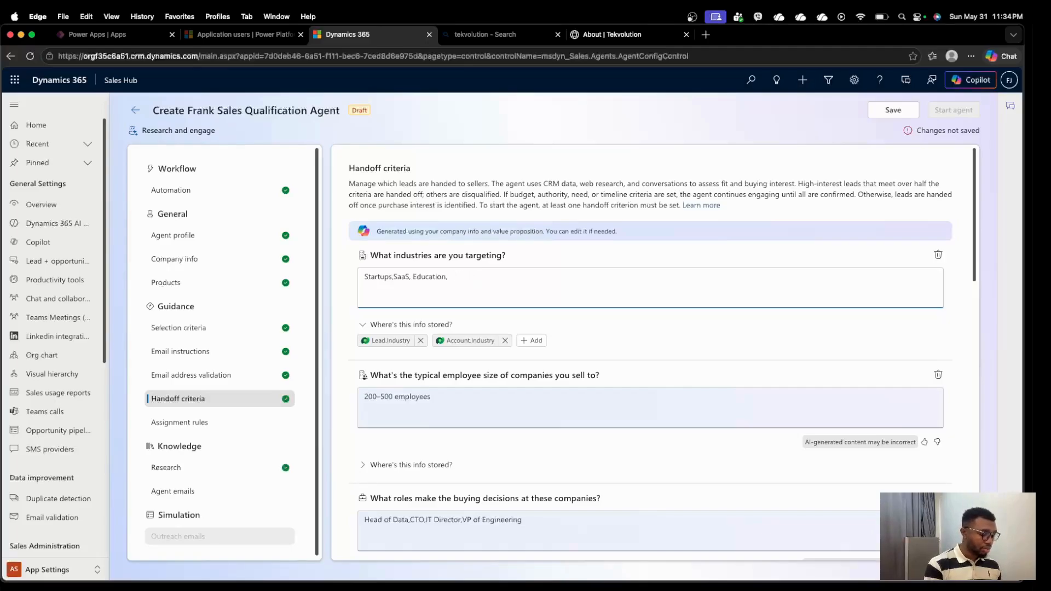
type("ealth")
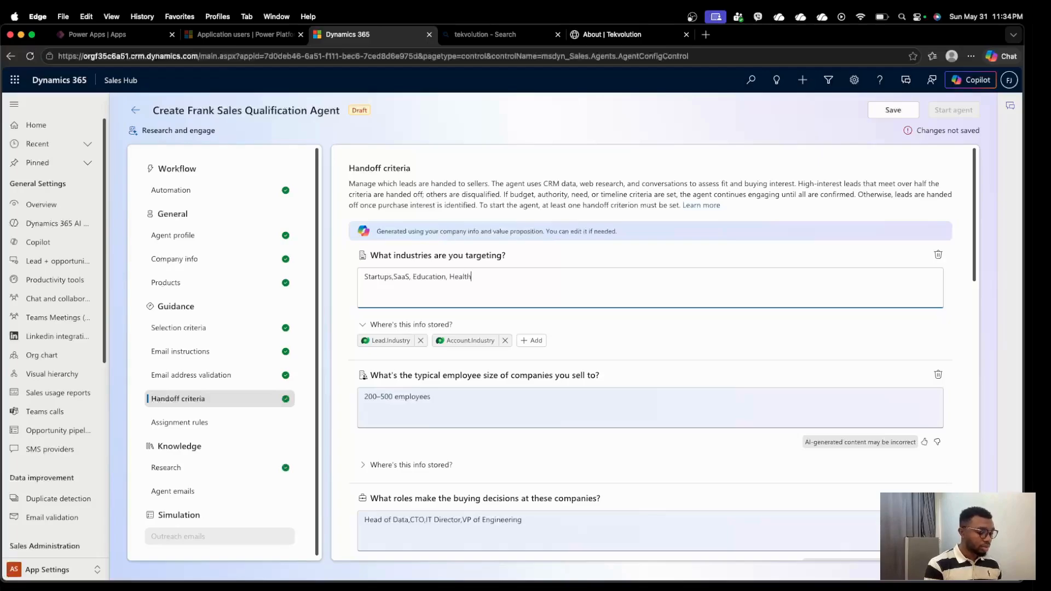
type(" sector")
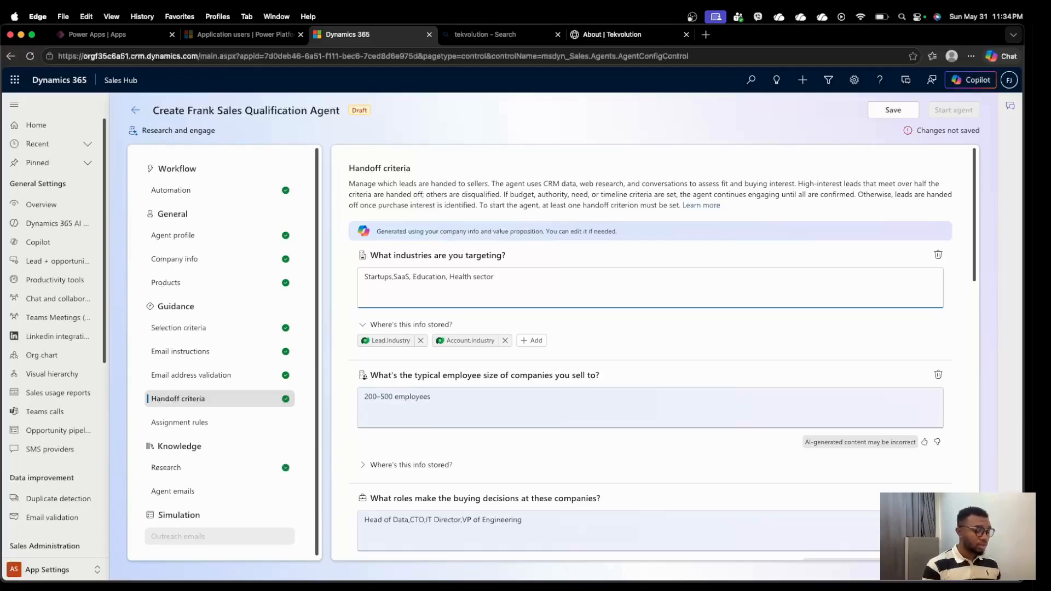
type(", En")
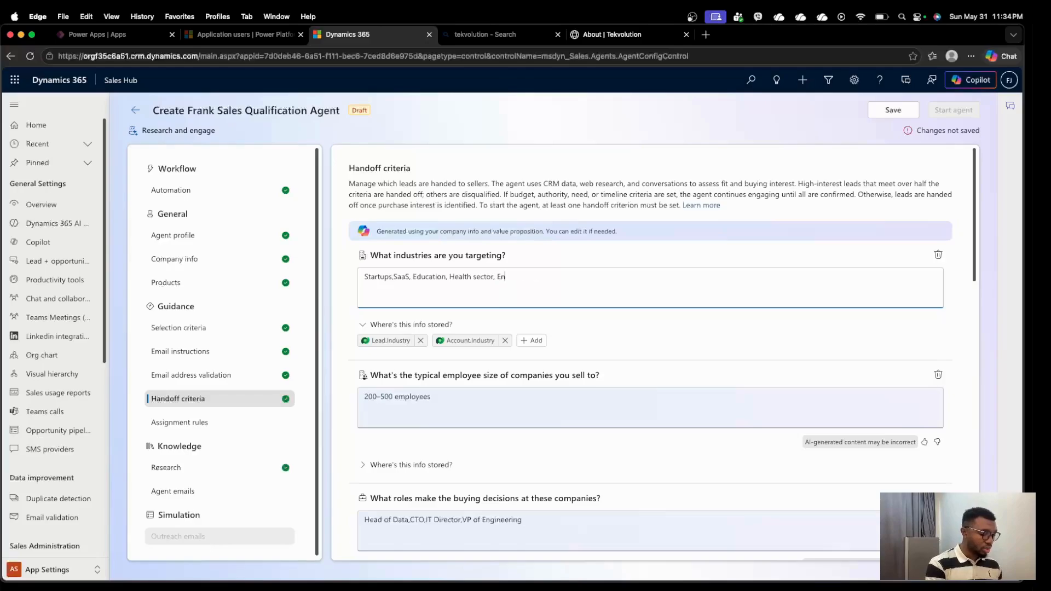
type("ytter")
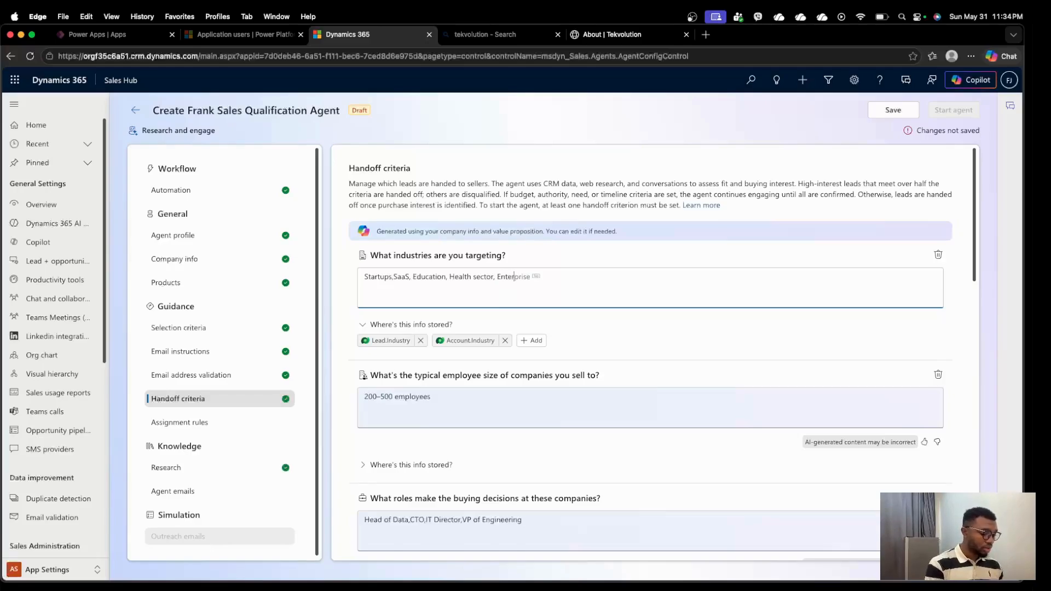
type("tai")
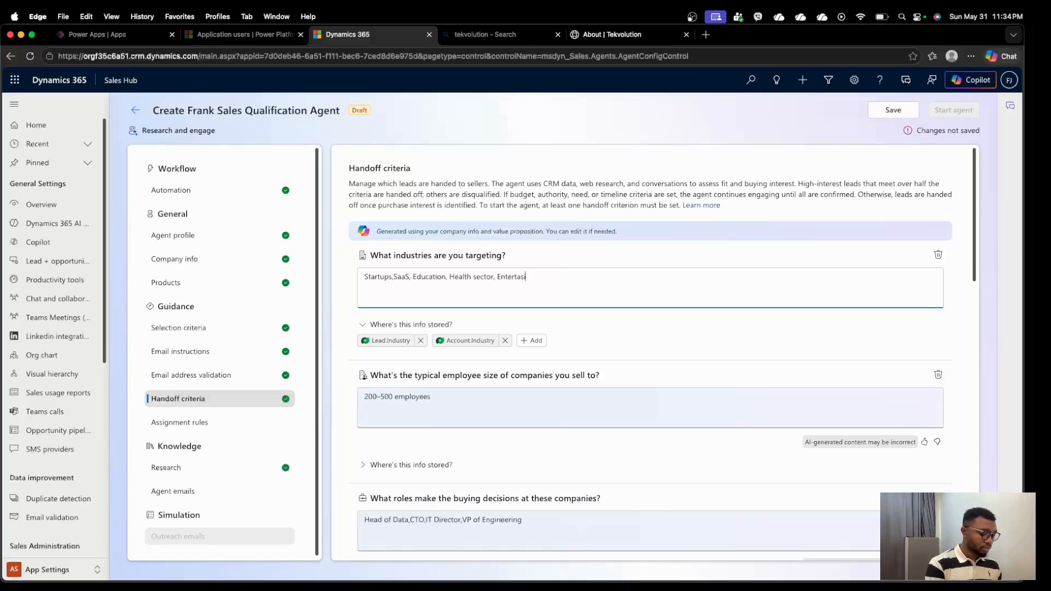
key("BackSpace")
type("nment")
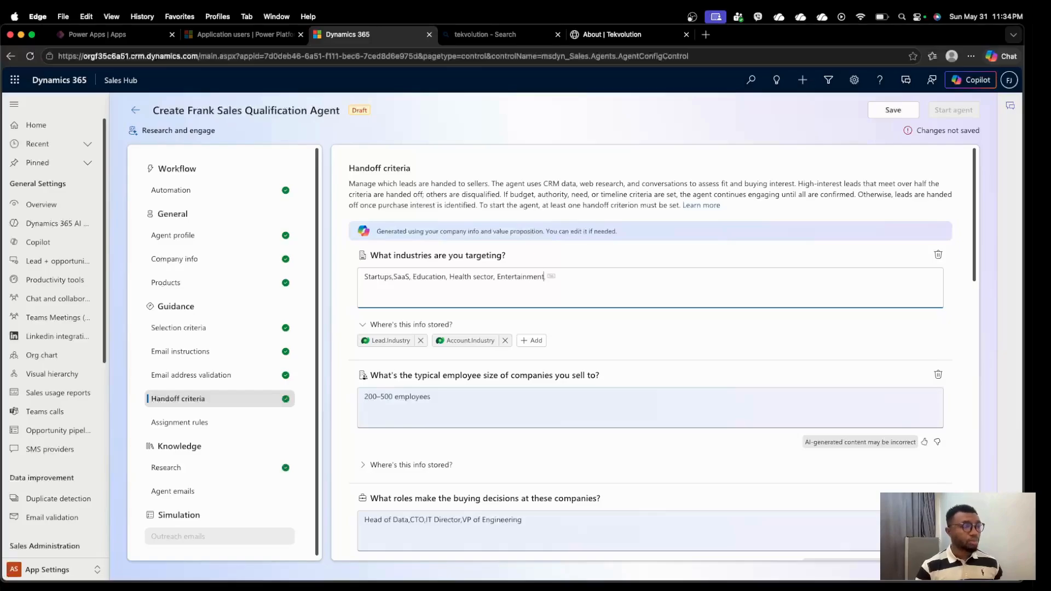
left_click(704, 259)
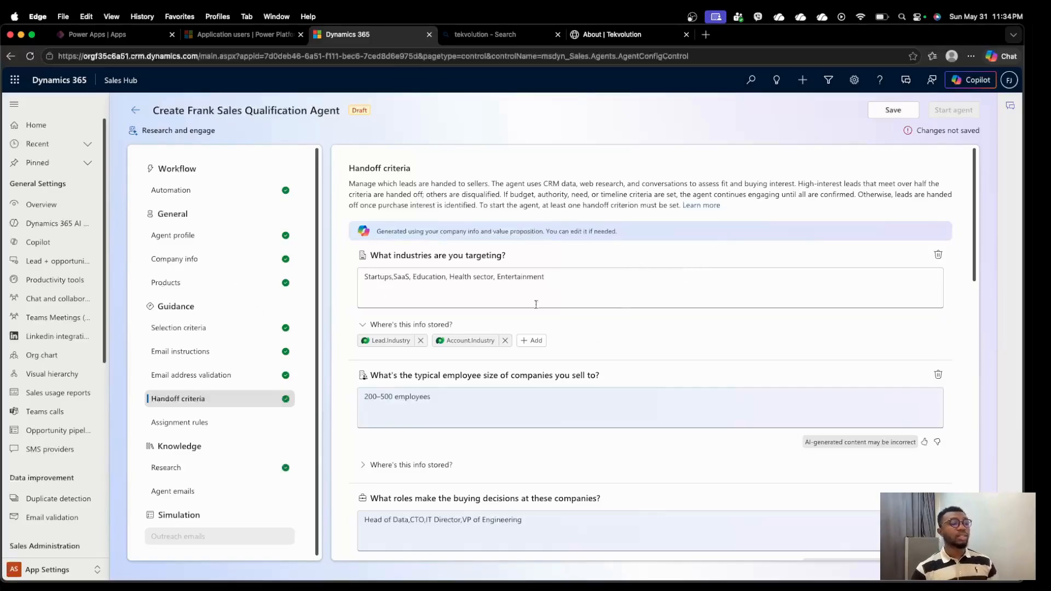
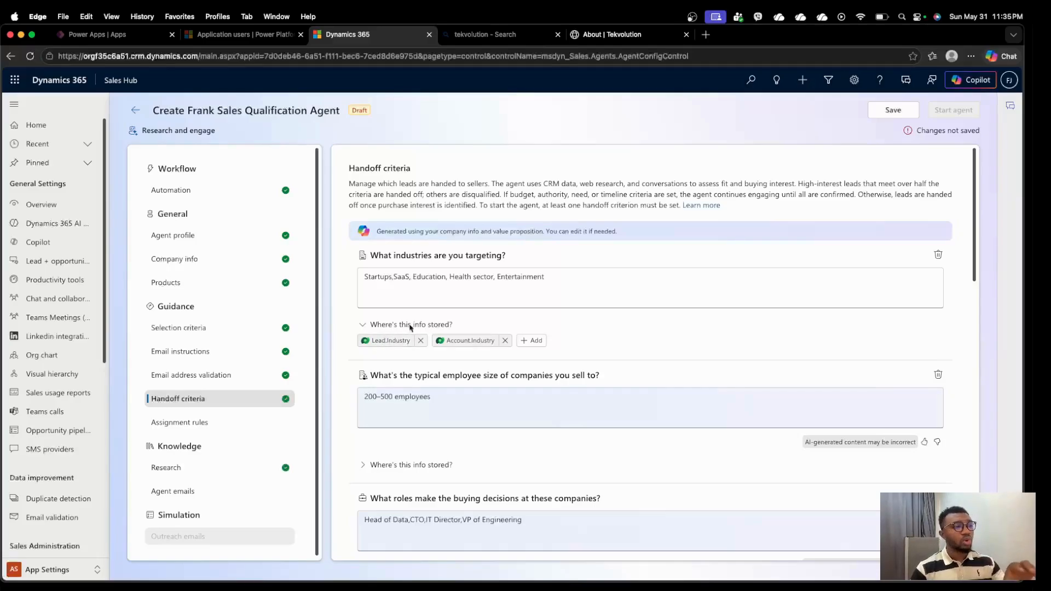
- Highlight the full list of targeted industries and duplicate the browser tab containing the agent setup
left_click_drag(365, 281, 560, 280)
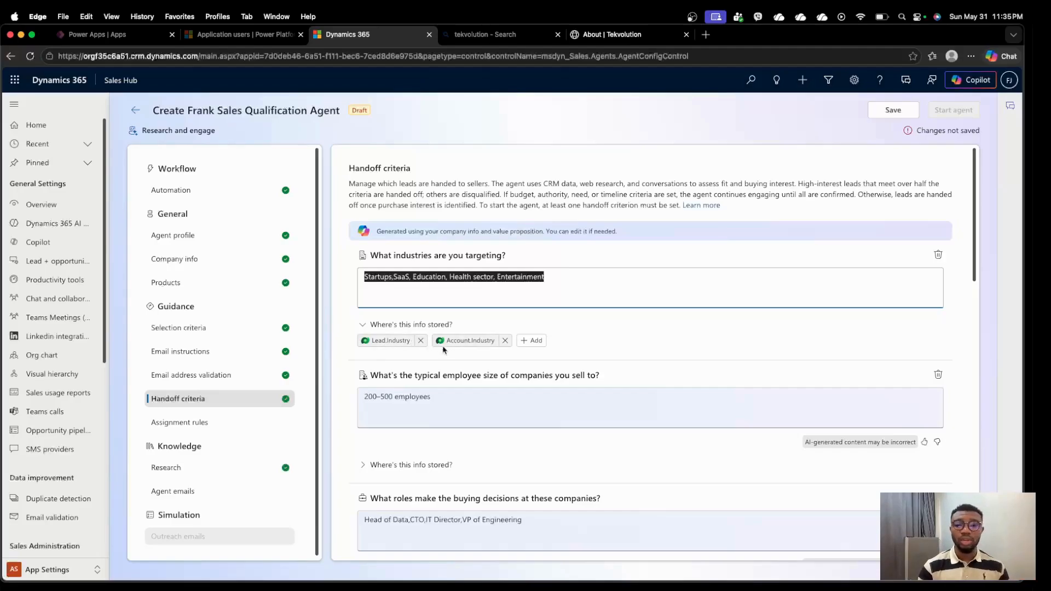
right_click(350, 35)
left_click(383, 83)
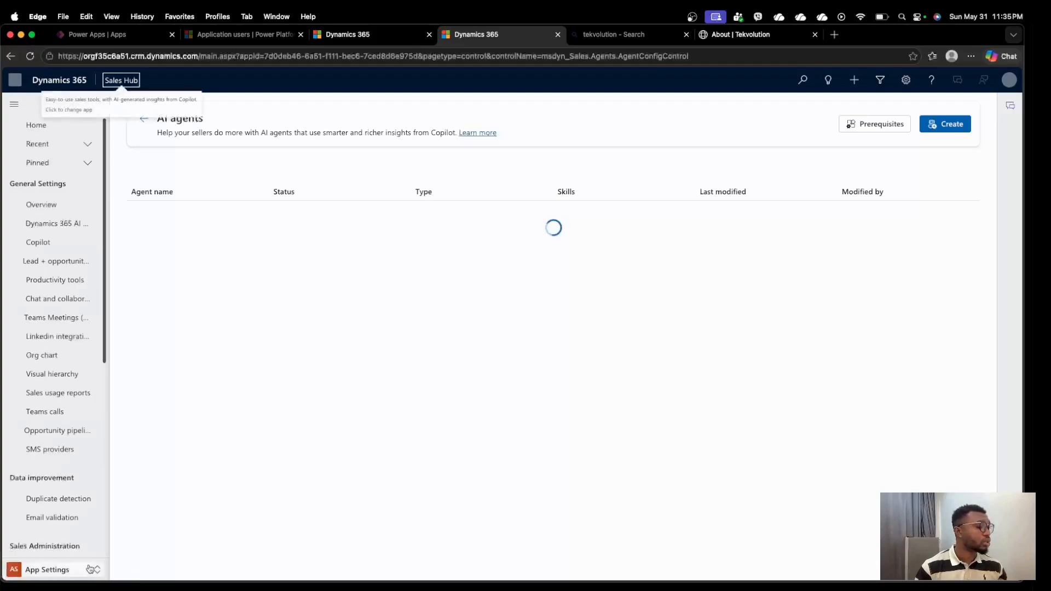
- Switch to the Sales area and show the All Leads view as a read-only grid
left_click(57, 569)
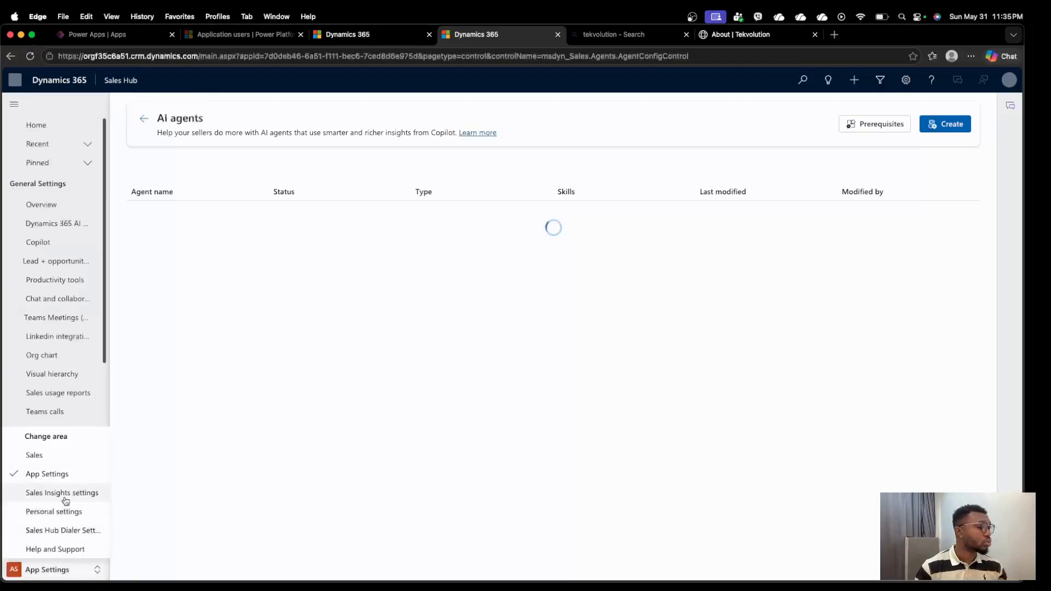
left_click(35, 455)
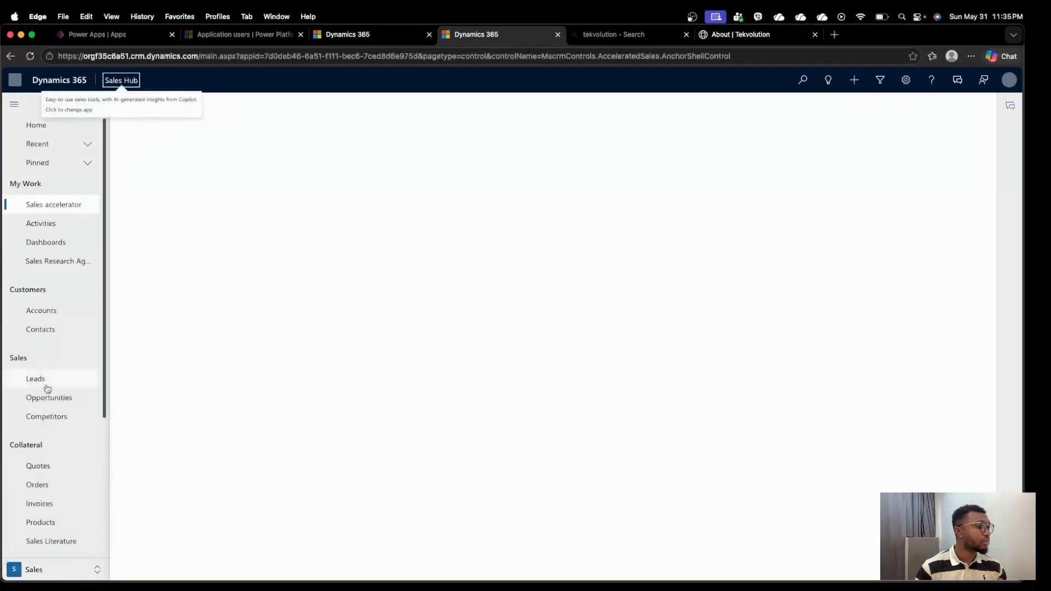
left_click(43, 381)
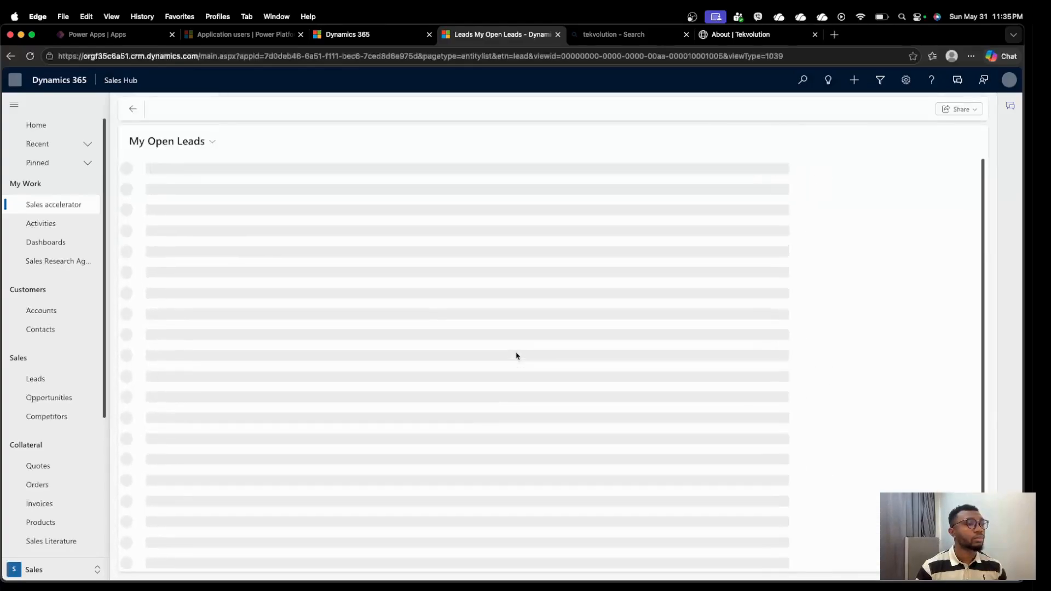
left_click(213, 142)
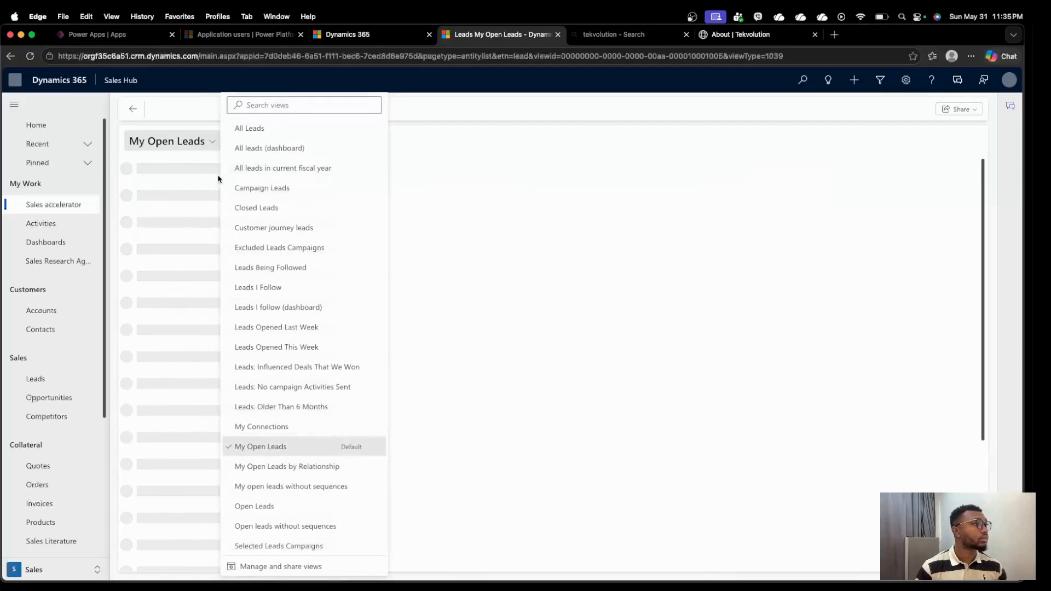
left_click(265, 127)
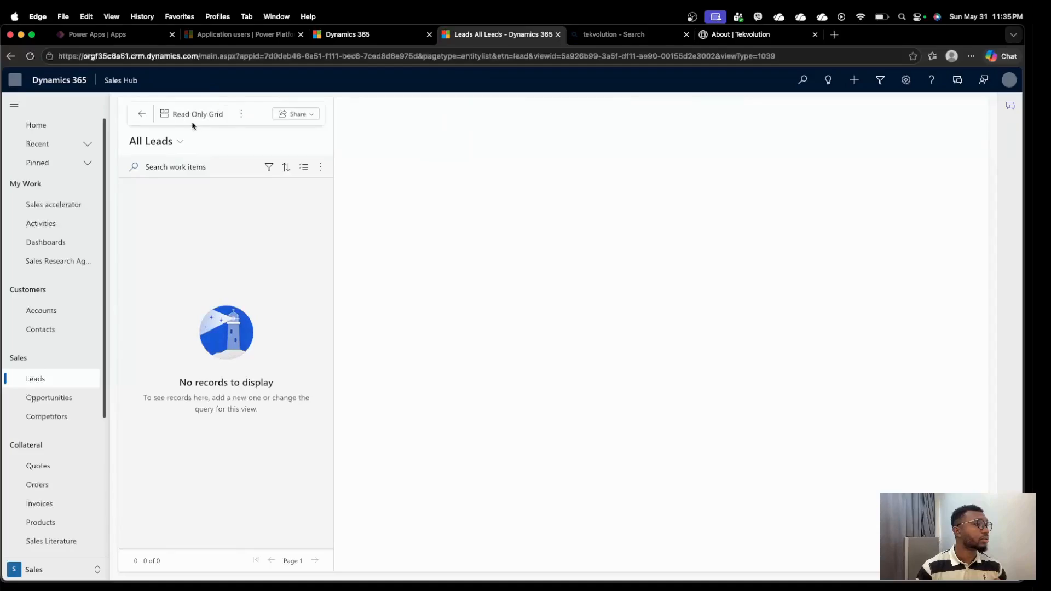
left_click(194, 112)
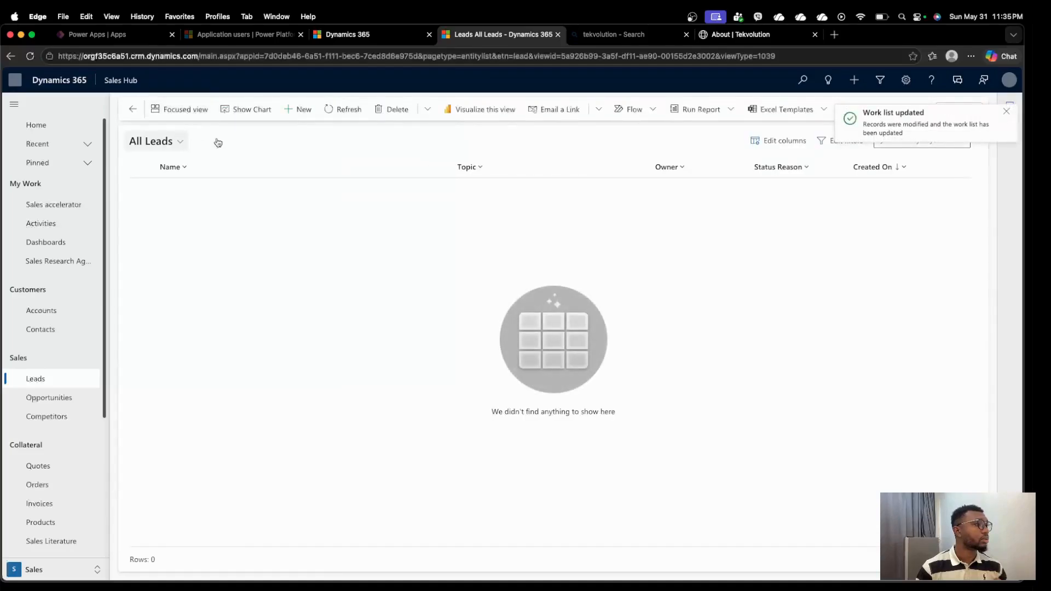
- Create and save a new lead with the topic "10KVA SOLLAR EUIPMENTS" and the contact's last name
left_click(285, 111)
left_click(259, 251)
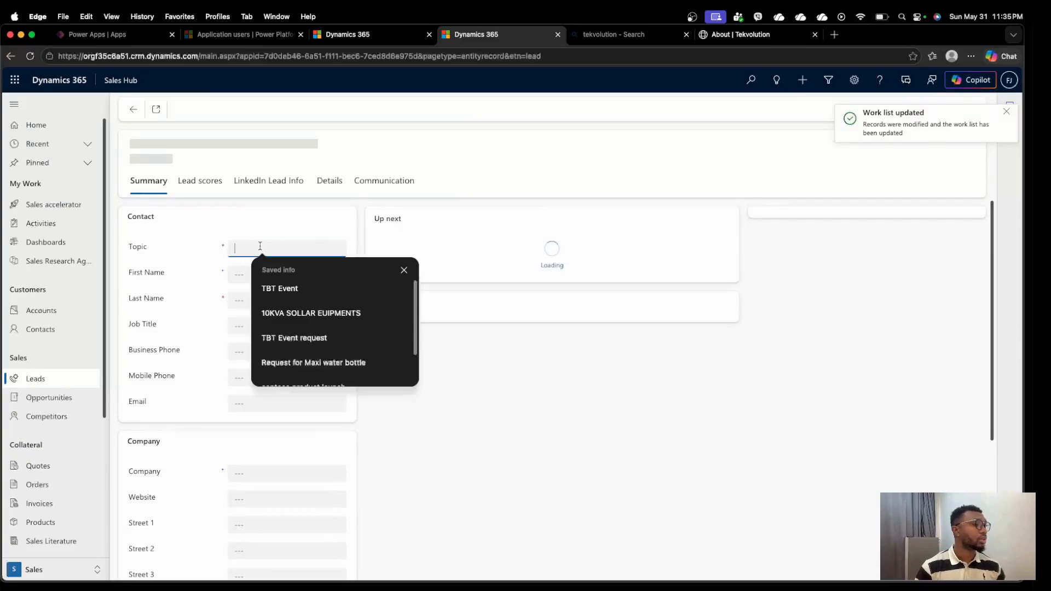
left_click(301, 312)
left_click(238, 330)
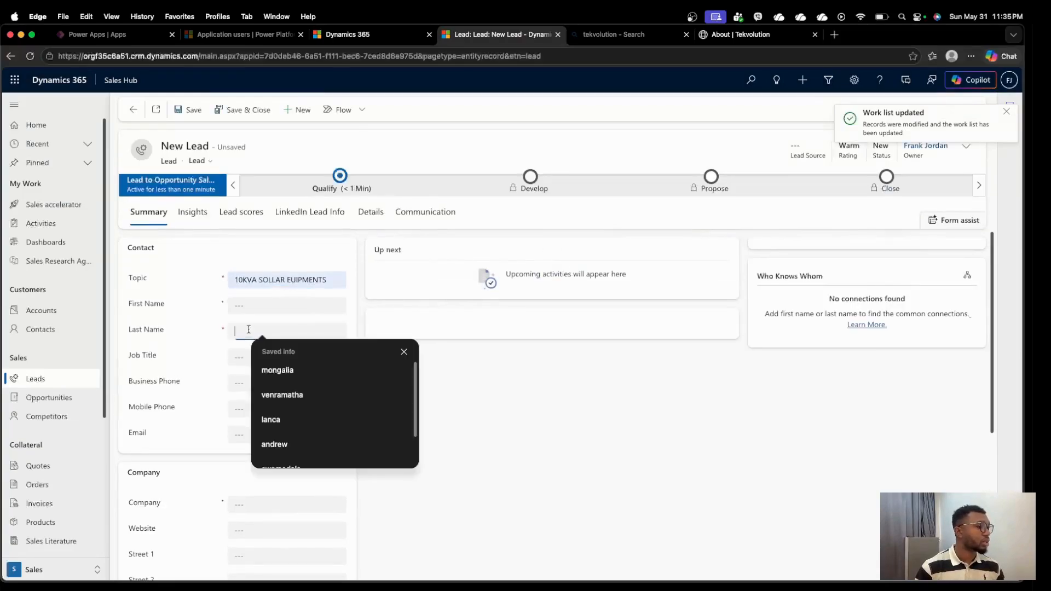
left_click(298, 398)
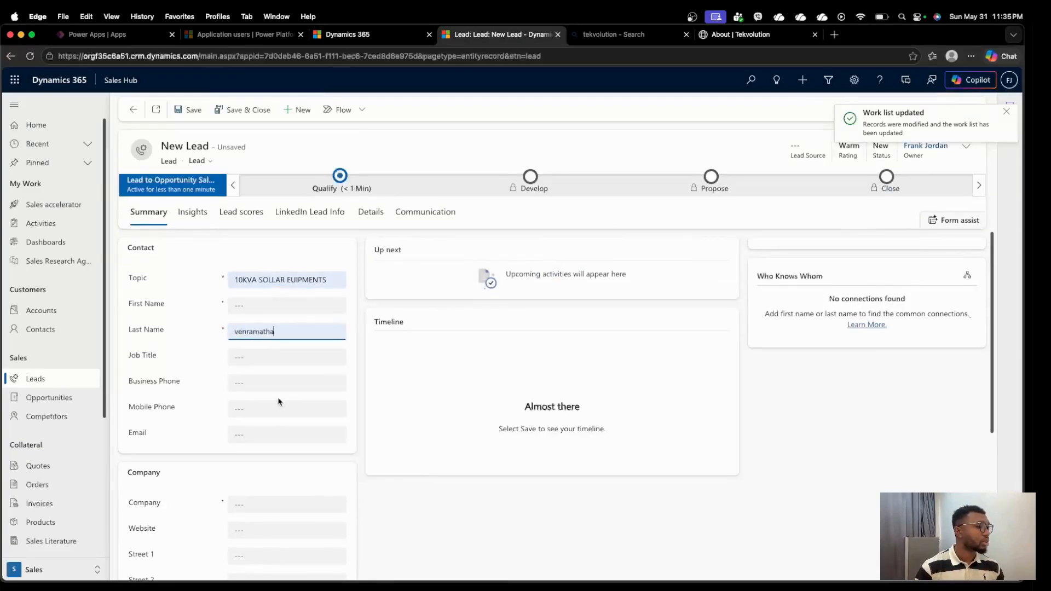
left_click(187, 109)
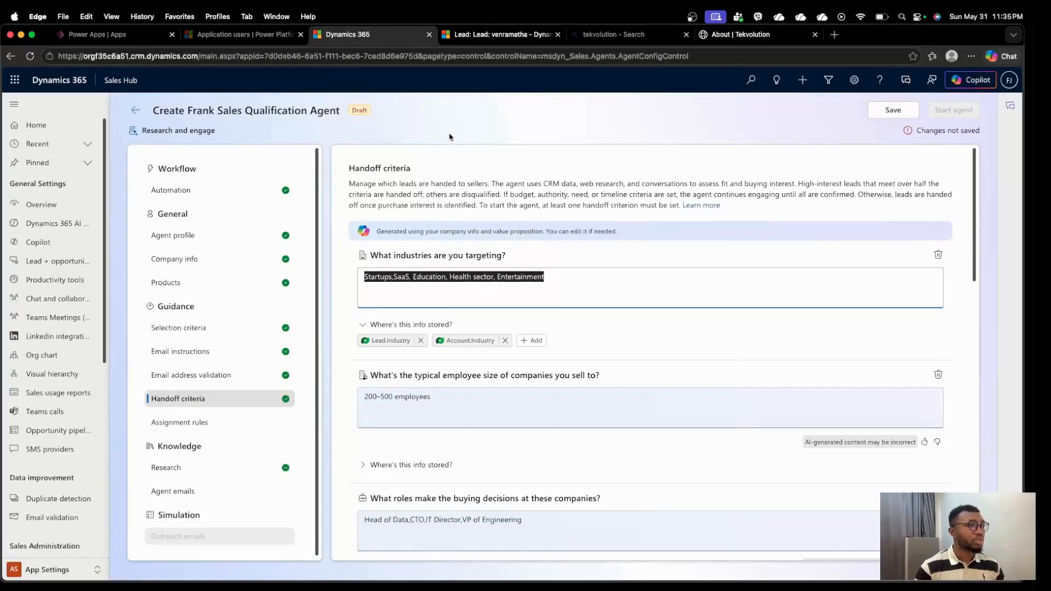
- Clear the highlight on the targeted industries answer and examine the Industry options in the new lead's details
left_click(434, 276)
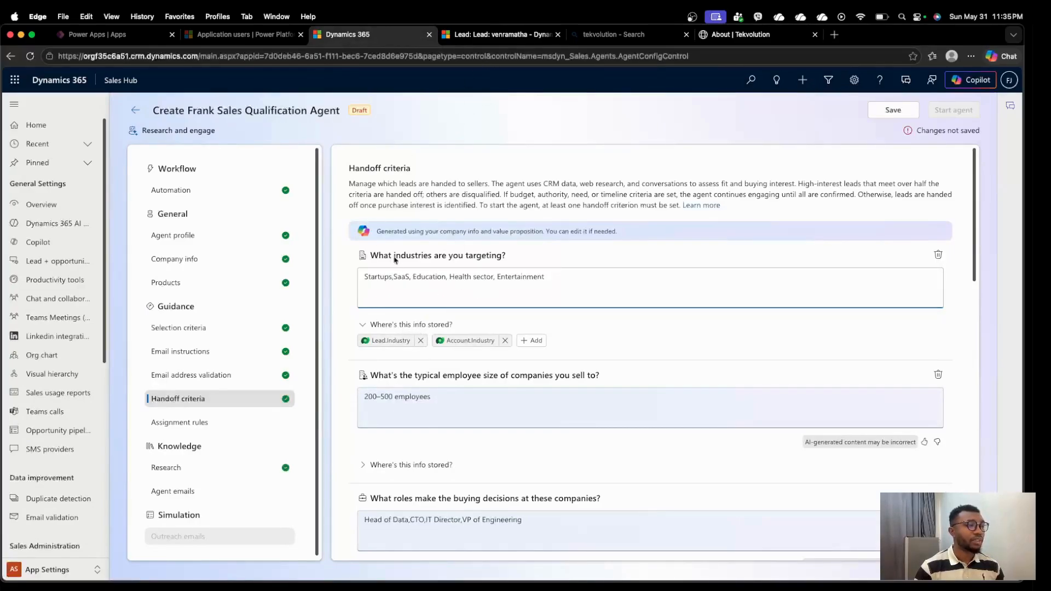
left_click(486, 36)
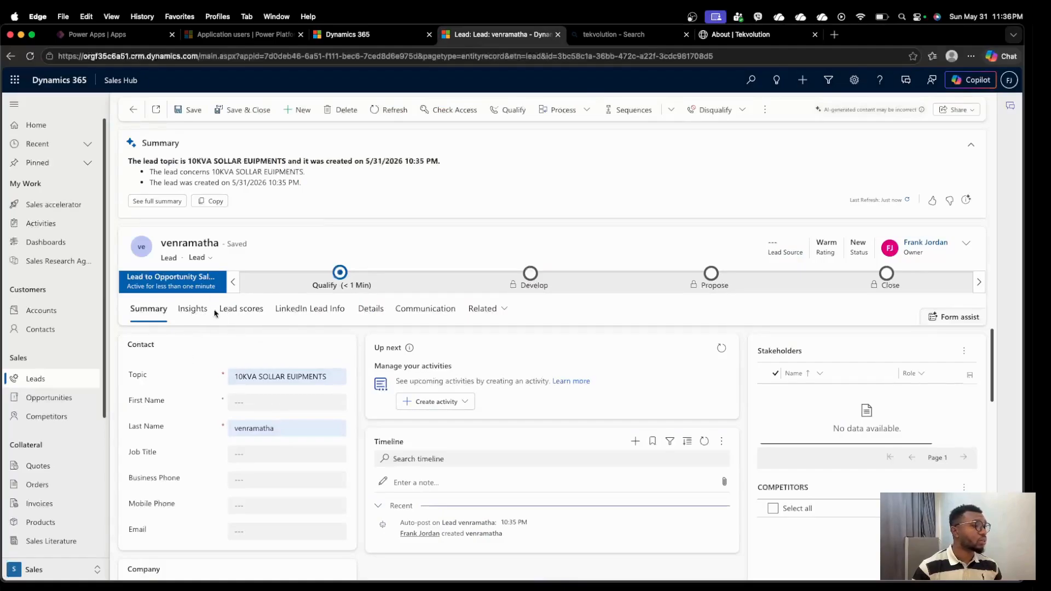
left_click(371, 309)
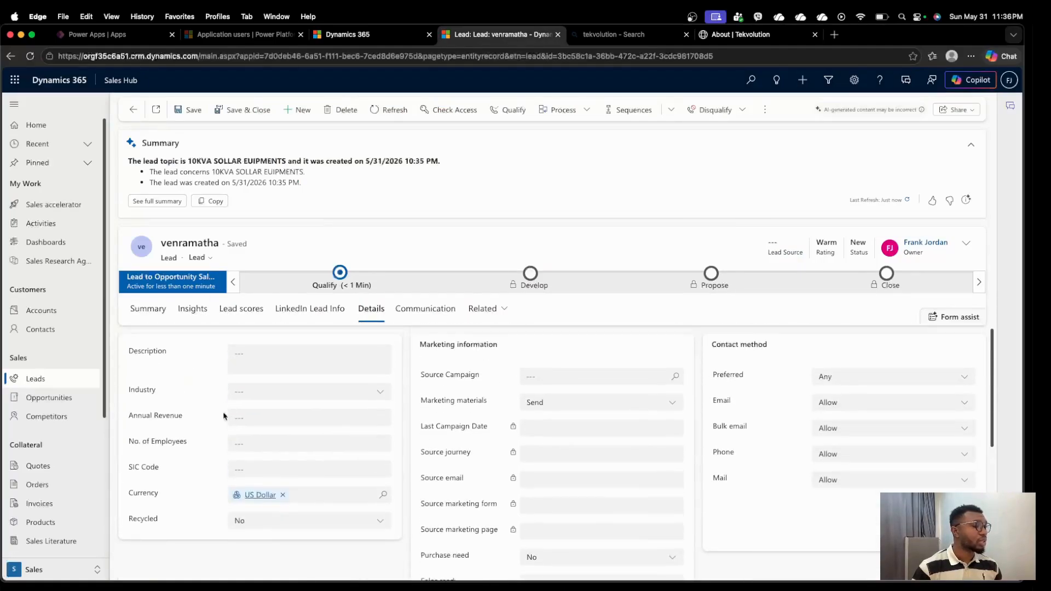
left_click(372, 393)
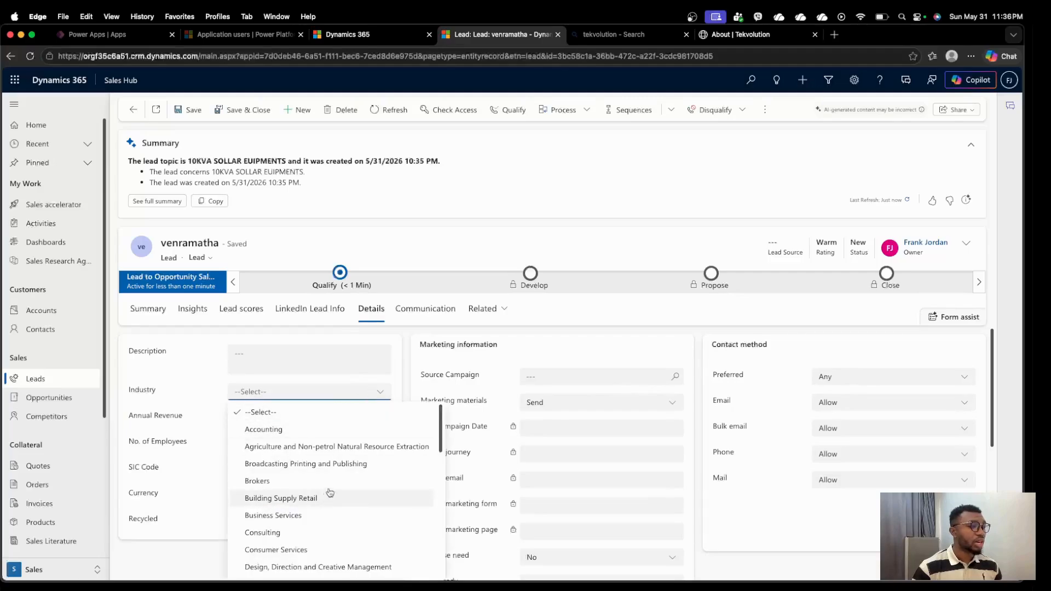
scroll(330, 493, "down", 10)
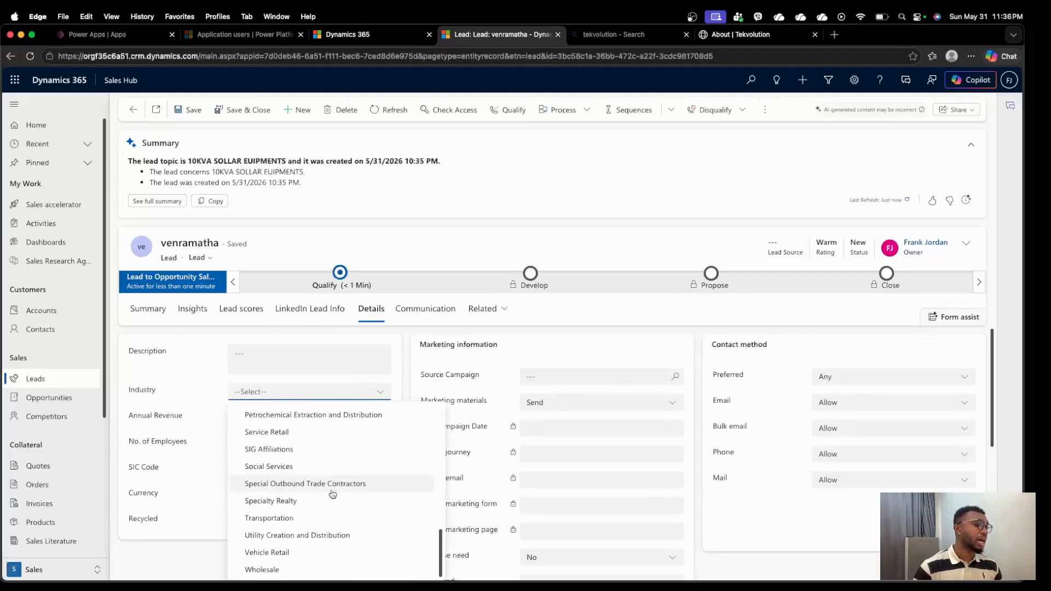
- Check where the agent's industry answer is stored, then highlight the lead's Industry label and review its choices
key("ctrl+shift+Tab")
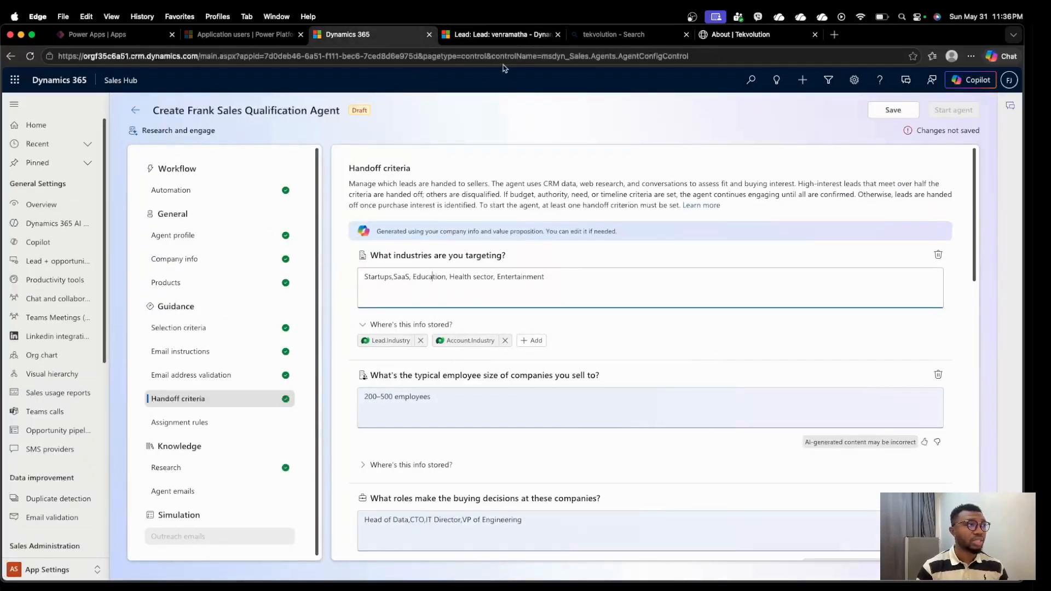
left_click(495, 36)
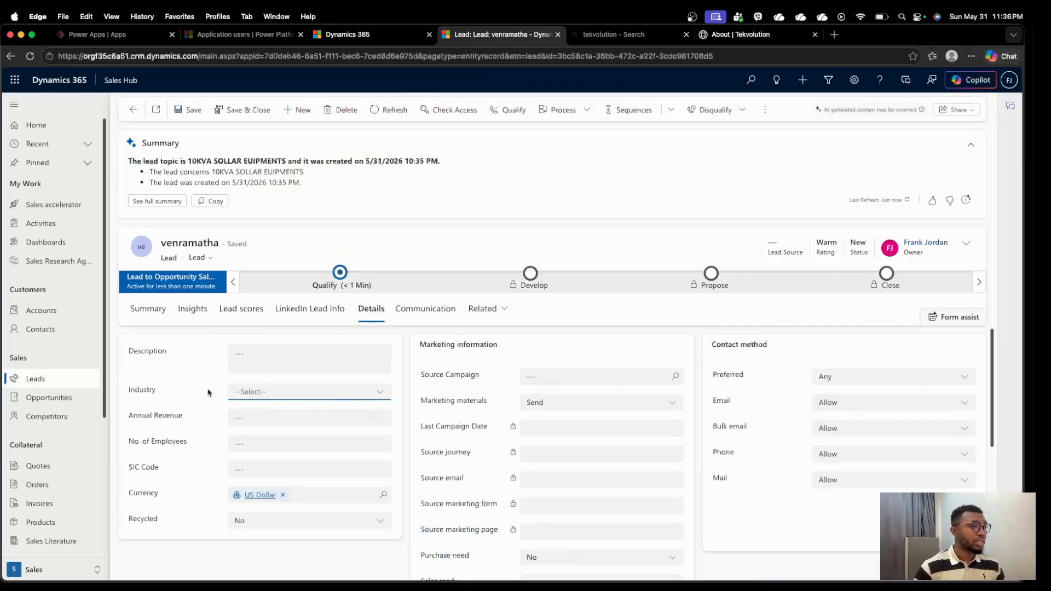
left_click_drag(162, 391, 126, 391)
left_click(346, 392)
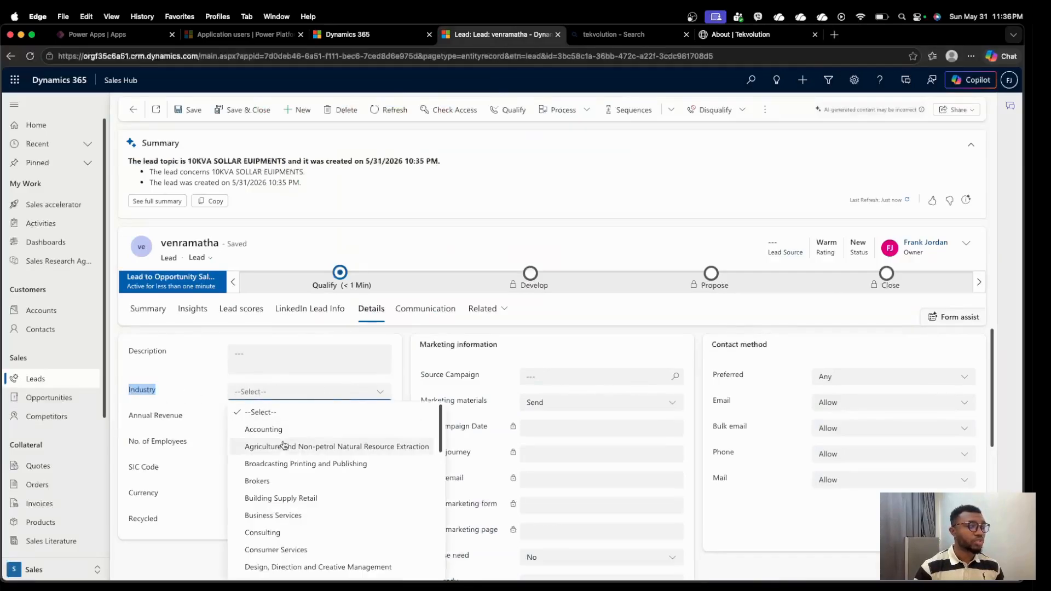
scroll(281, 465, "down", 10)
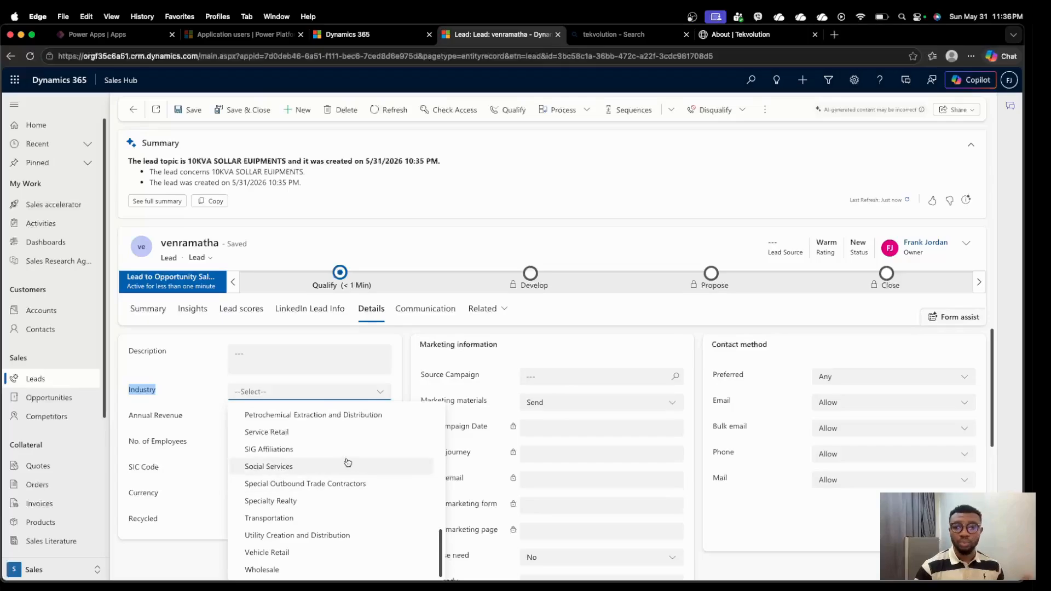
- Compare the agent's targeted industries with the full list of Industry options on the lead, looking for matching entries
left_click(372, 34)
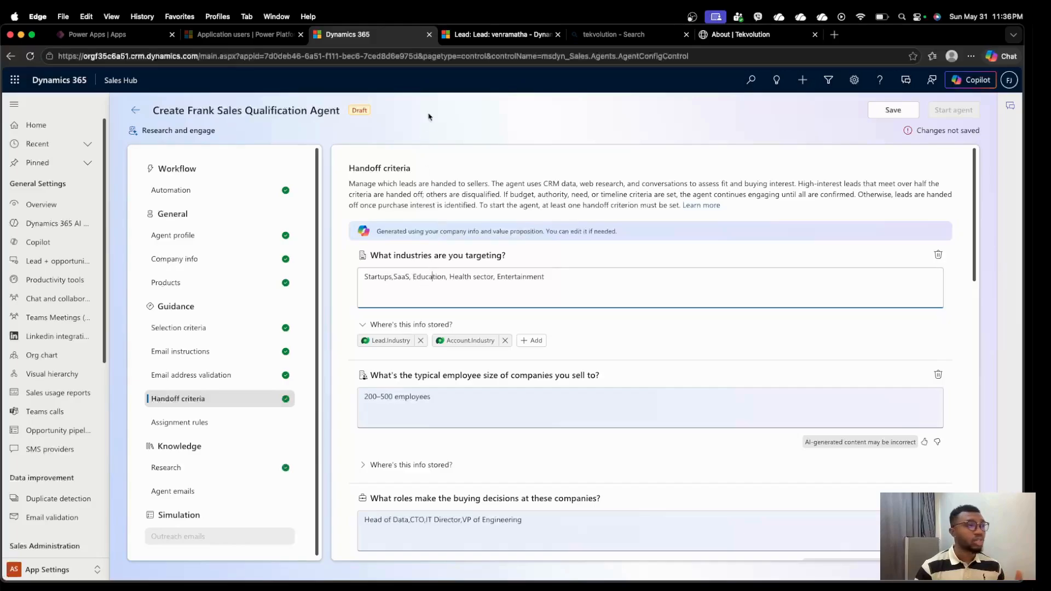
left_click(495, 35)
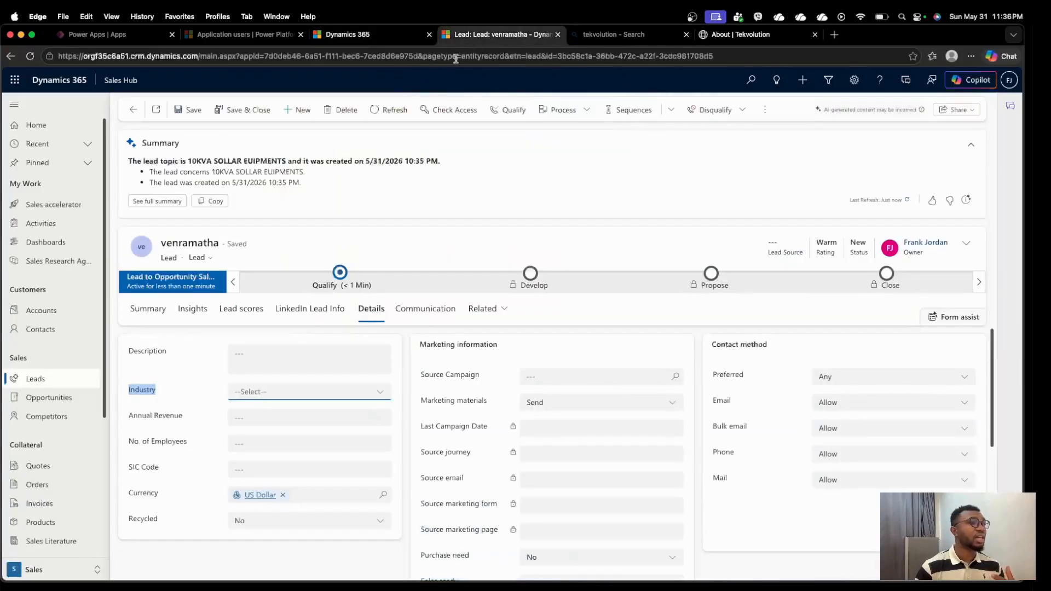
left_click(378, 394)
scroll(351, 461, "down", 5)
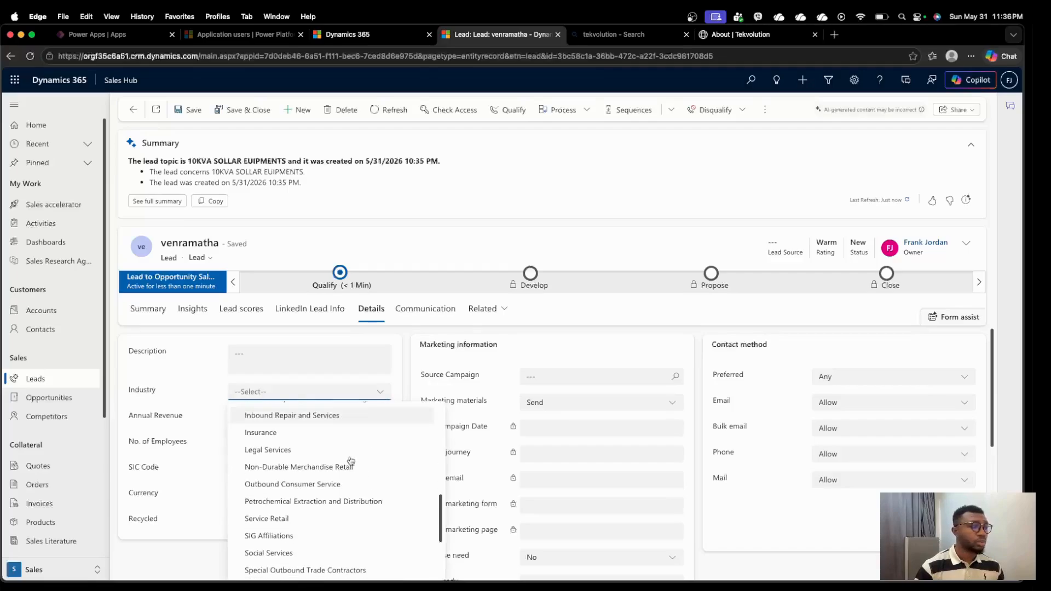
scroll(351, 462, "down", 3)
scroll(361, 468, "up", 10)
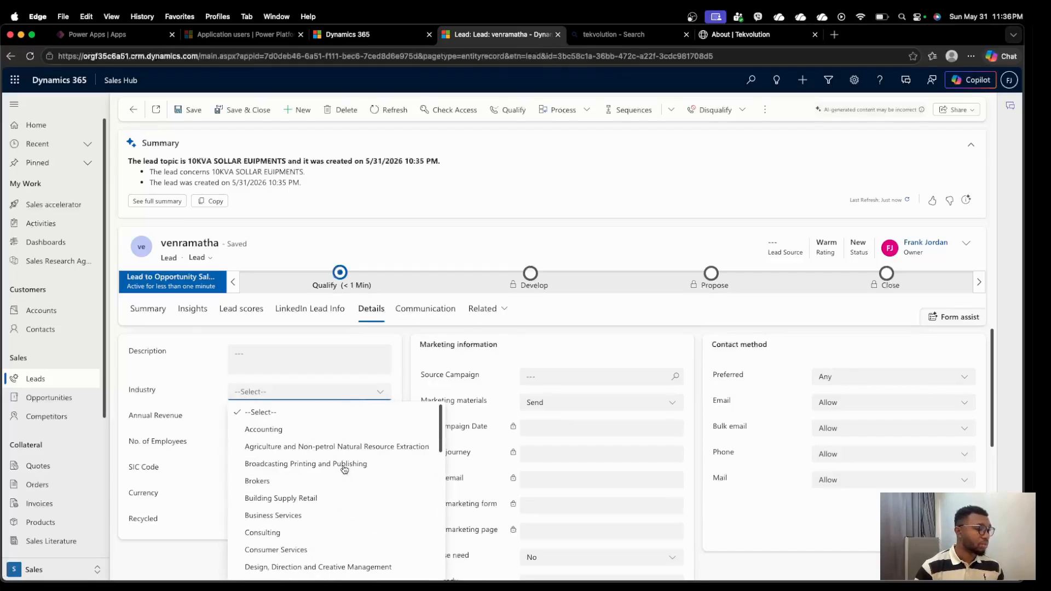
scroll(309, 512, "down", 3)
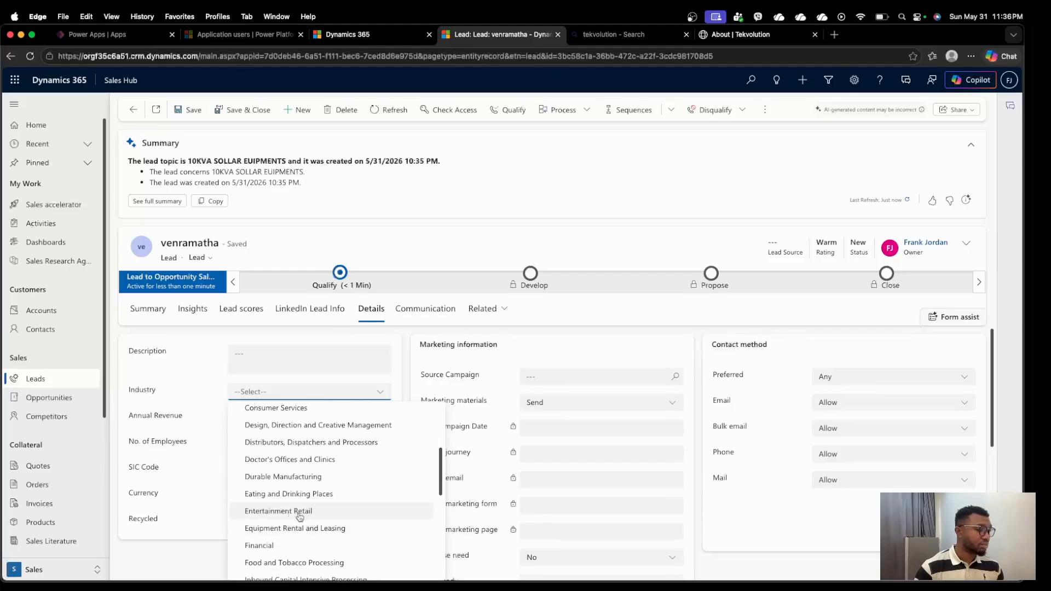
scroll(299, 517, "down", 10)
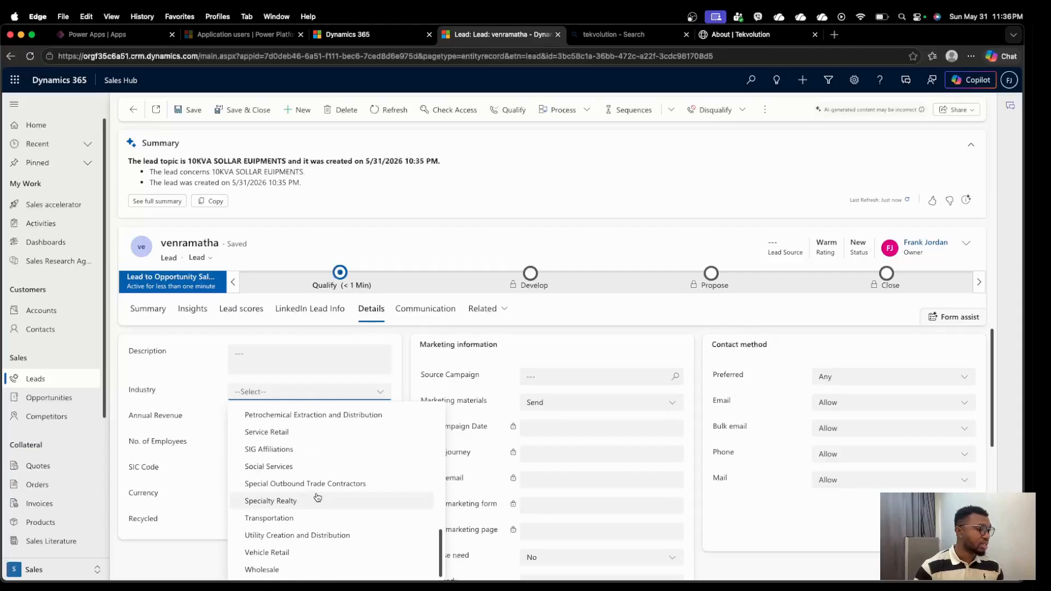
scroll(317, 495, "up", 5)
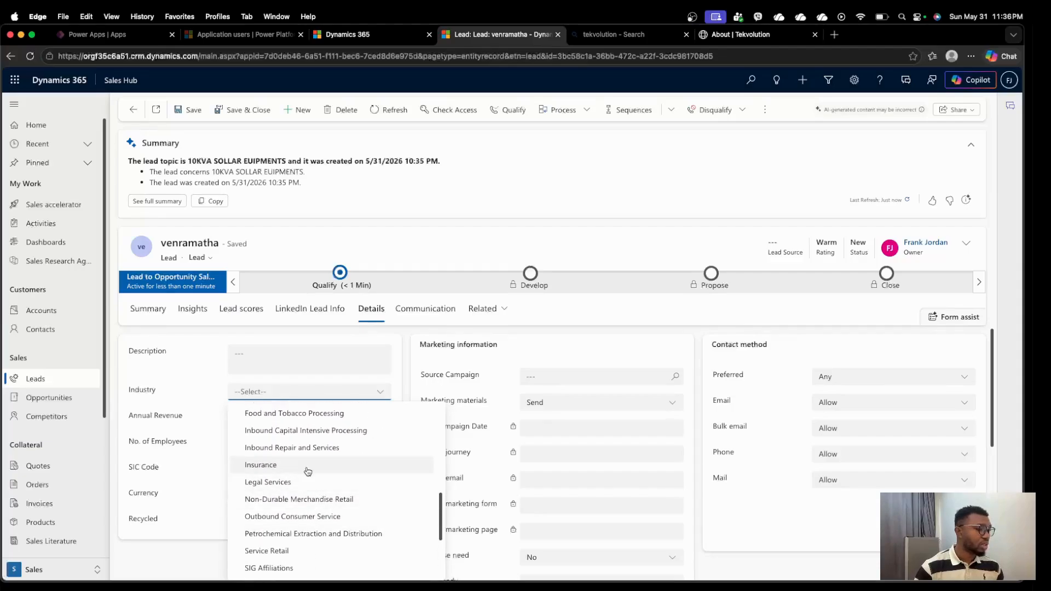
scroll(306, 466, "up", 2)
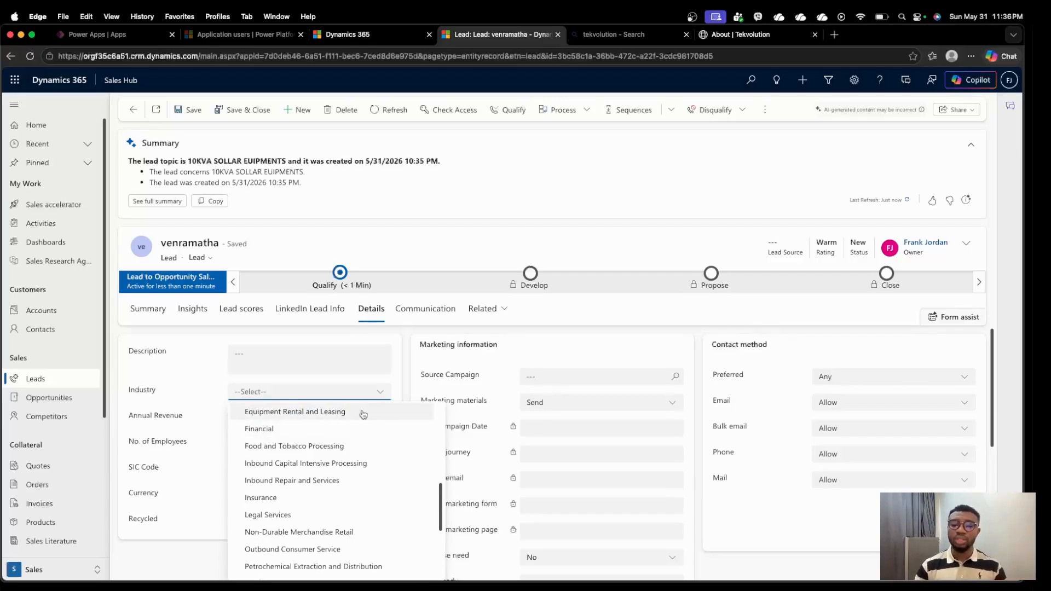
- Return to the agent's handoff criteria and show where the typical employee size information is stored
left_click(405, 38)
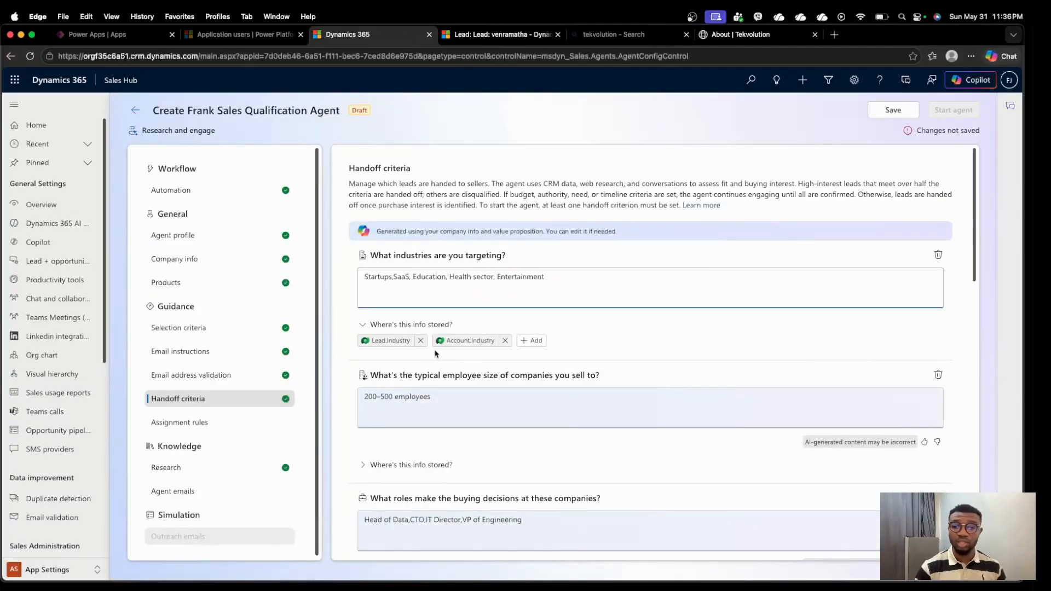
scroll(422, 402, "down", 2)
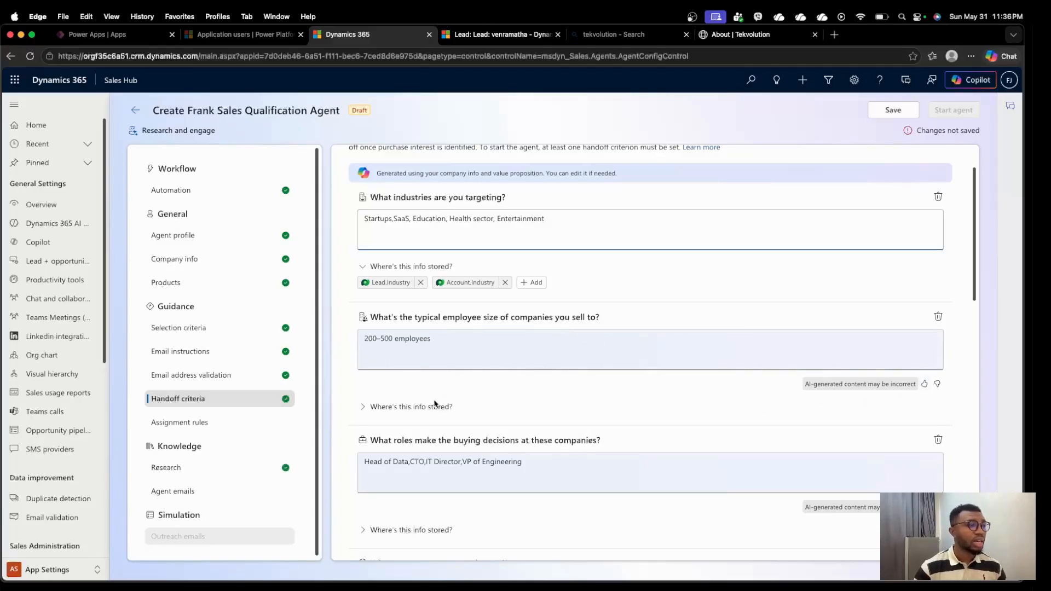
left_click(364, 407)
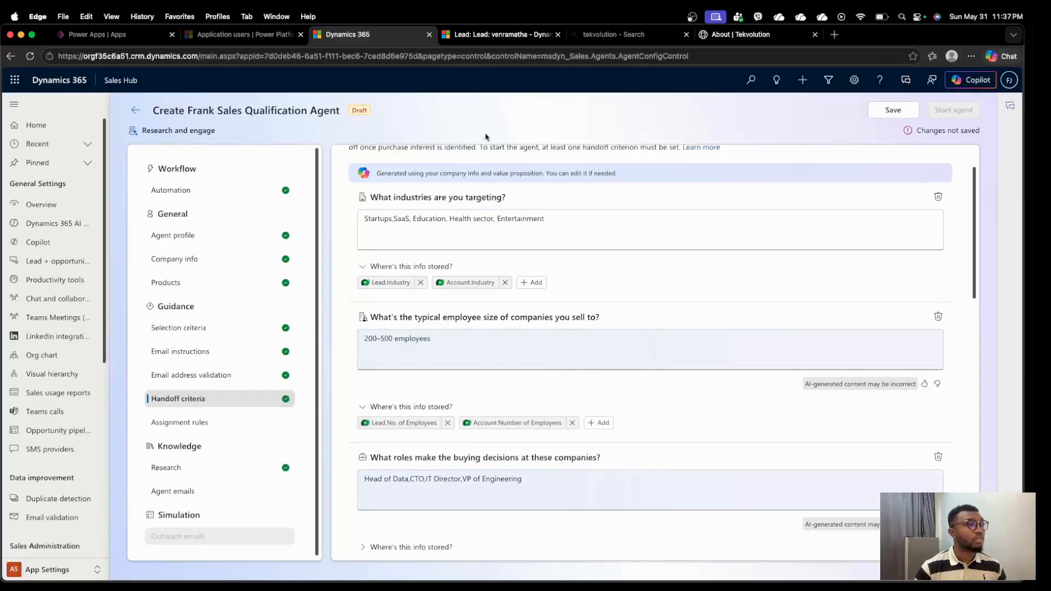
- Set the number of employees to 270 in the new lead's details
left_click(496, 36)
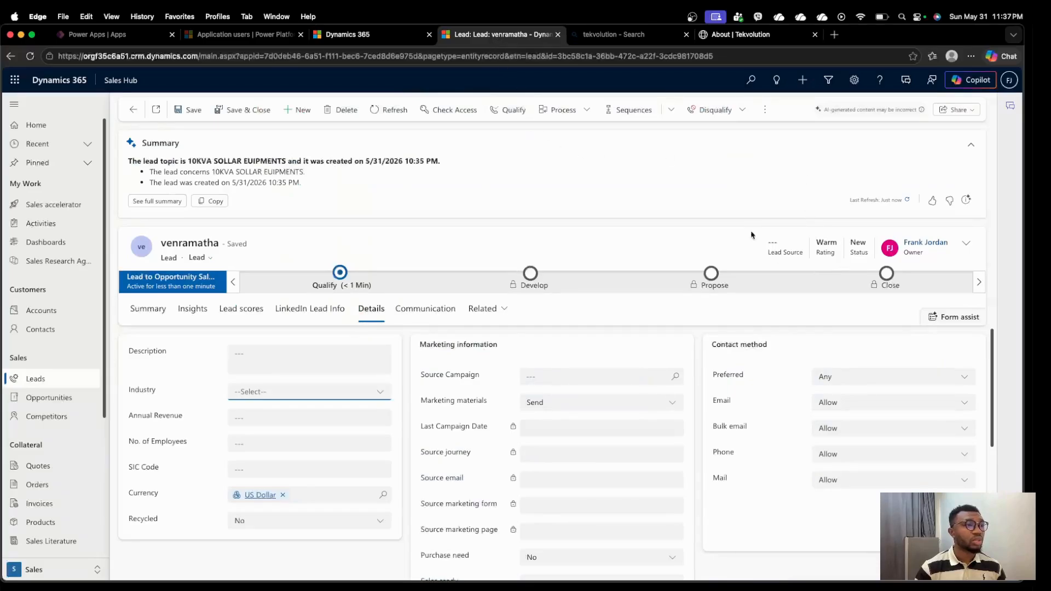
left_click(240, 440)
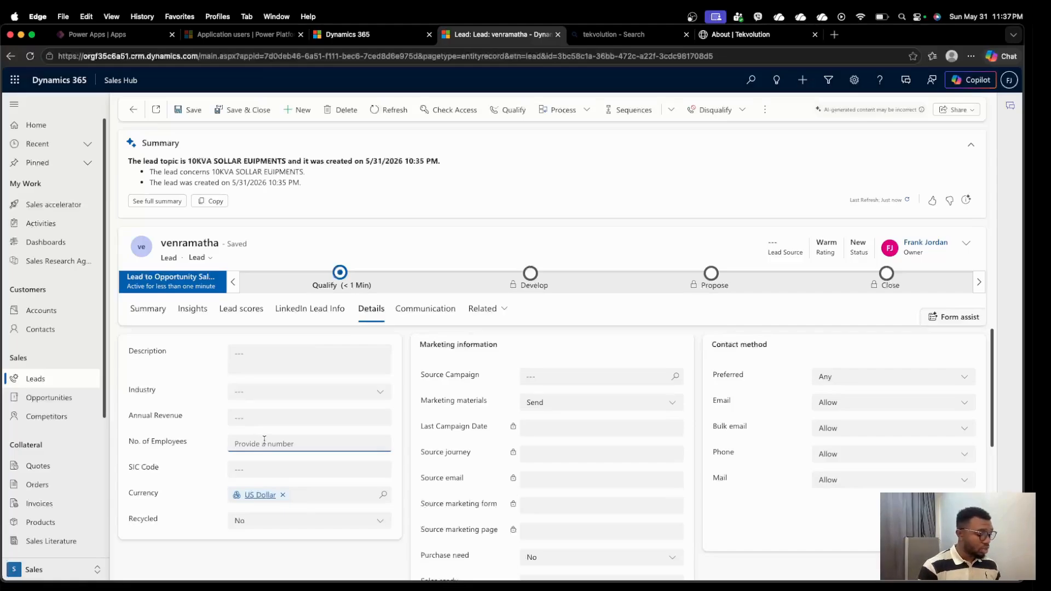
type("270")
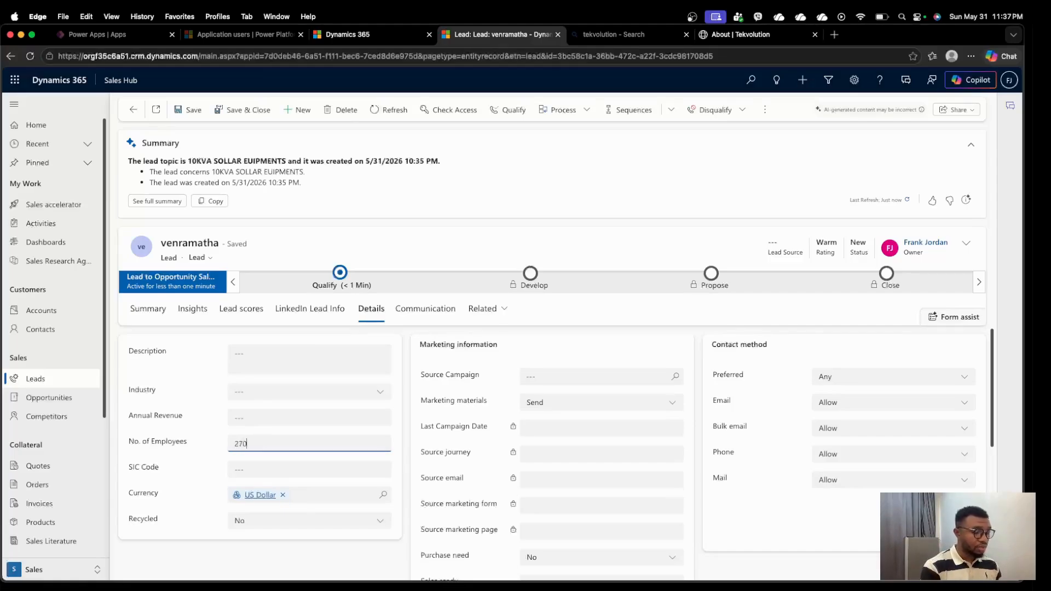
left_click(564, 243)
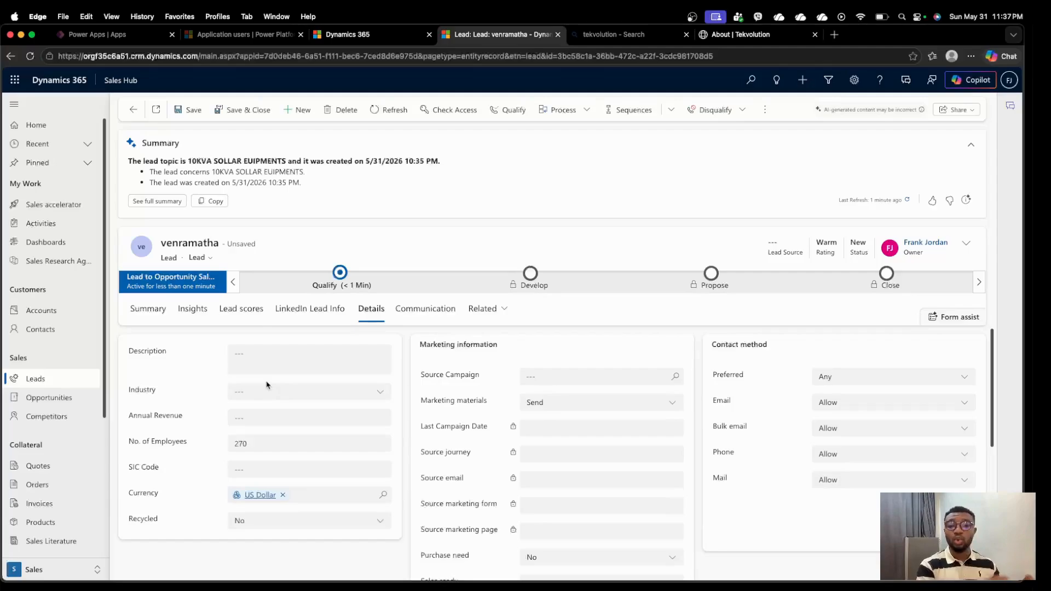
- Return to the agent's handoff criteria and show where the buying decision roles information is stored
left_click(365, 36)
scroll(503, 386, "down", 5)
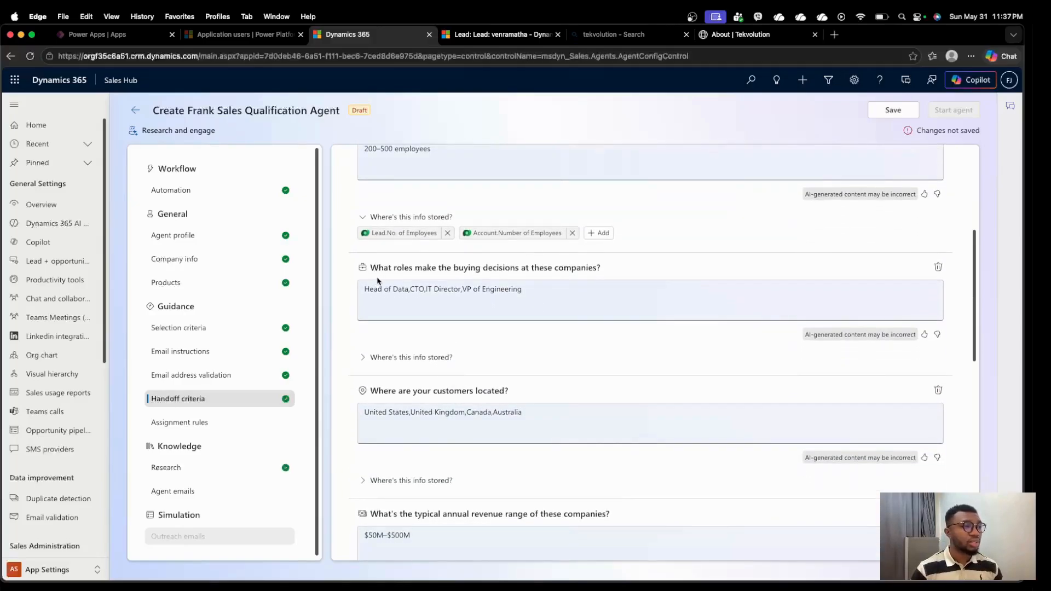
left_click(362, 357)
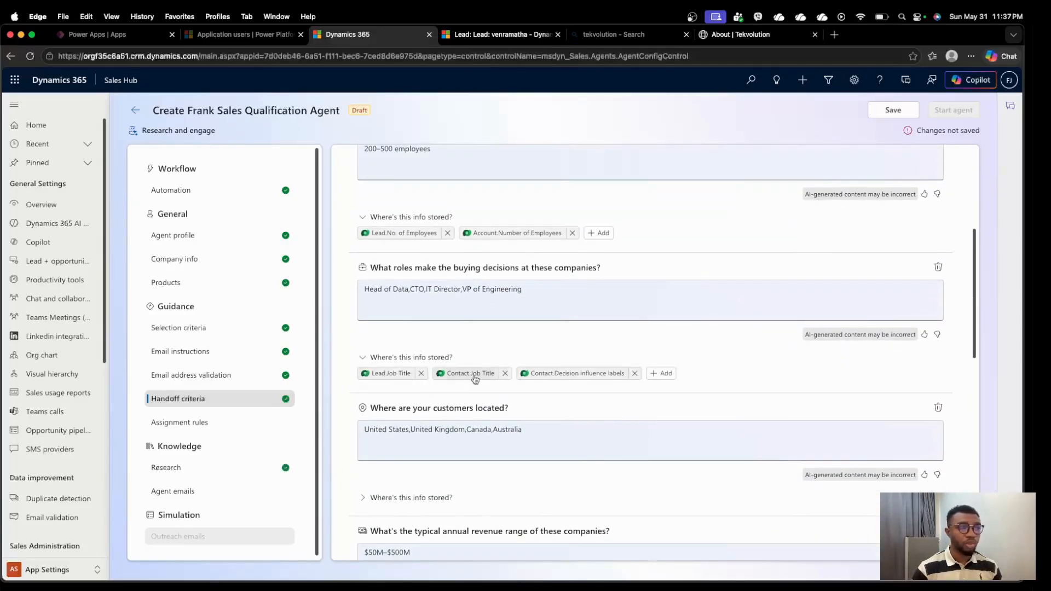
- Set the Job Title in the sample lead's contact summary to cio
left_click(487, 36)
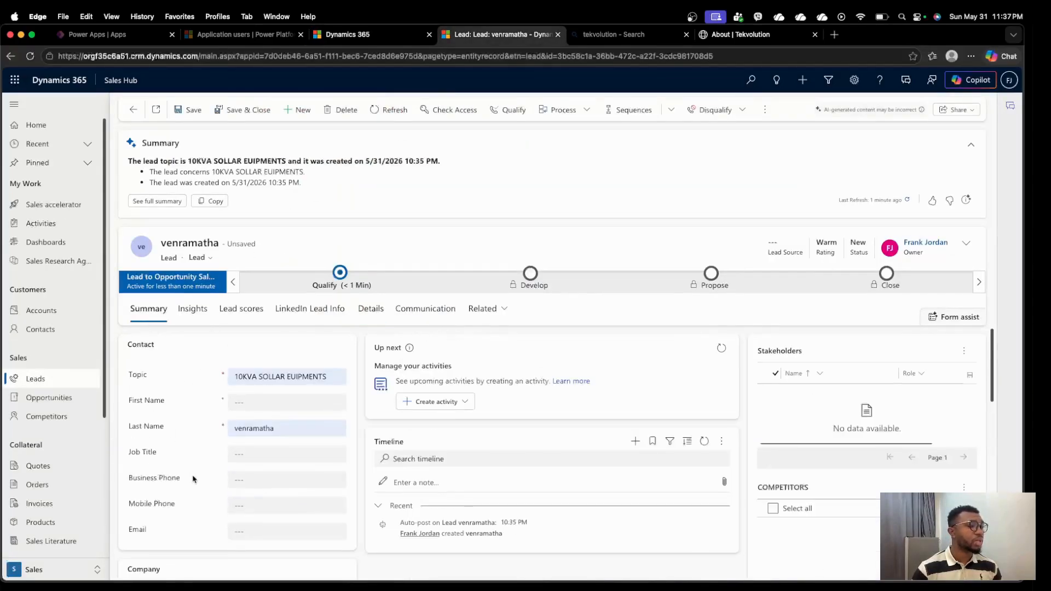
left_click(250, 457)
type("cio")
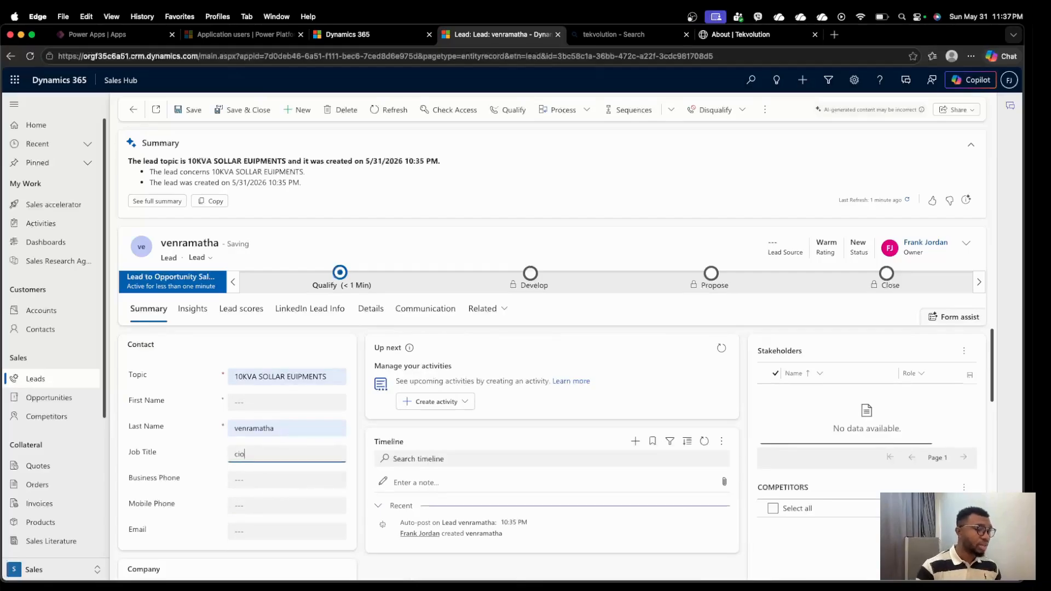
left_click(502, 187)
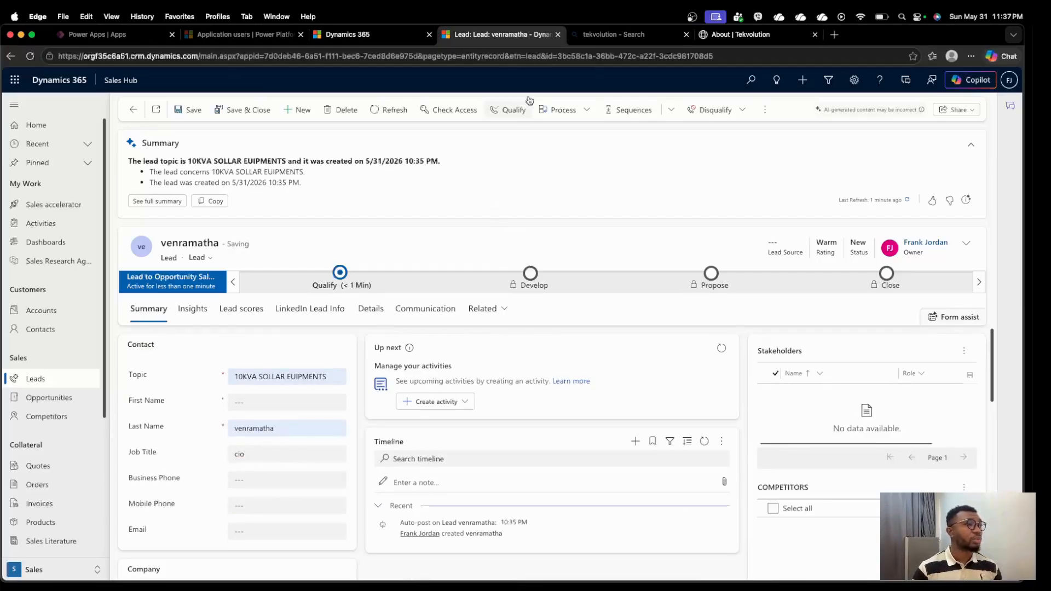
- Go back to the agent's handoff criteria and review all the questions, from targeted industries to the typical buying timeline
left_click(369, 34)
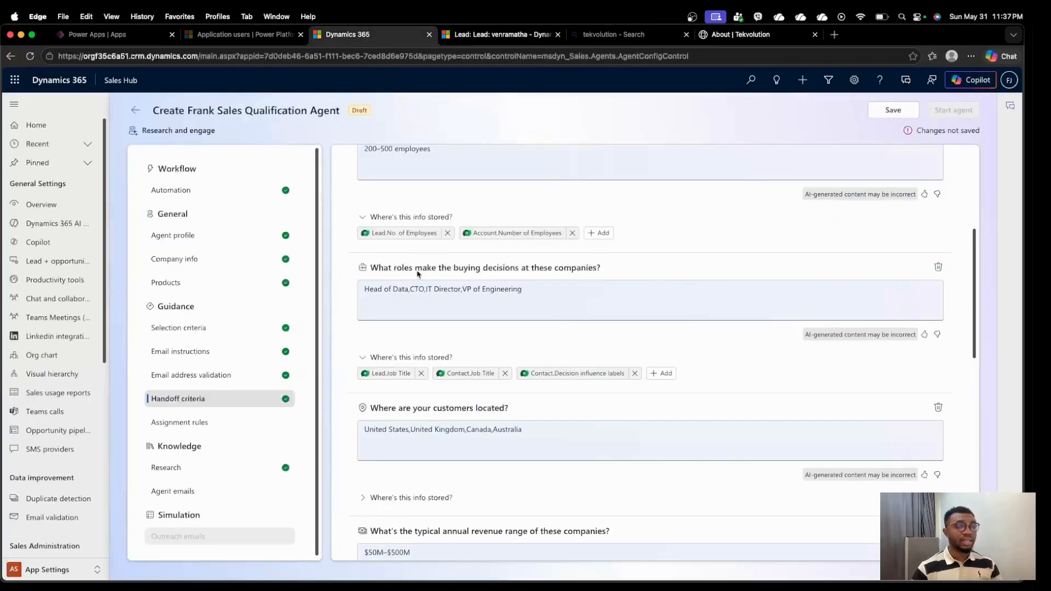
scroll(485, 405, "down", 1)
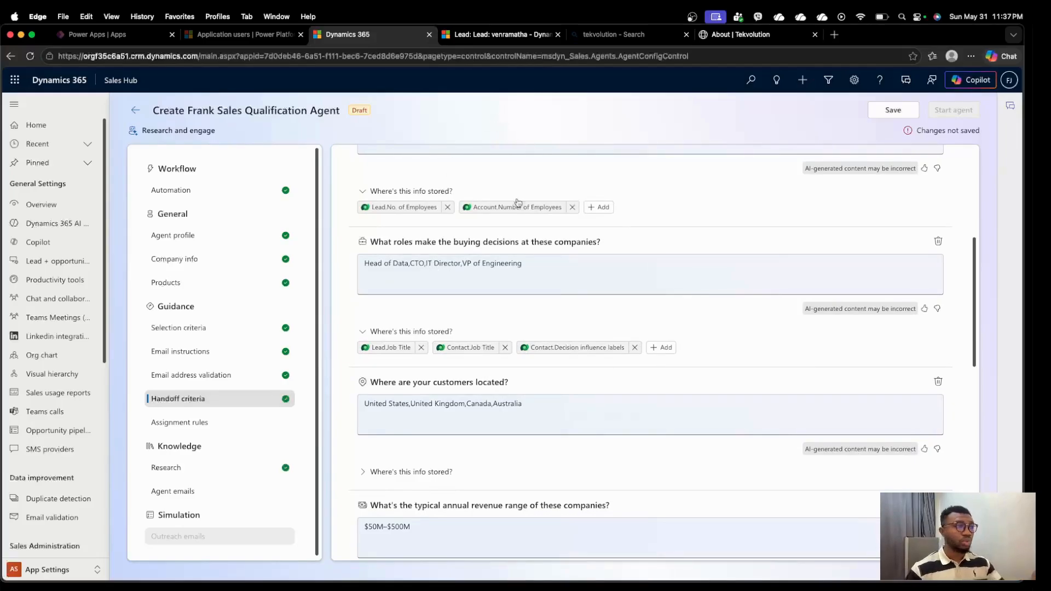
scroll(475, 282, "up", 5)
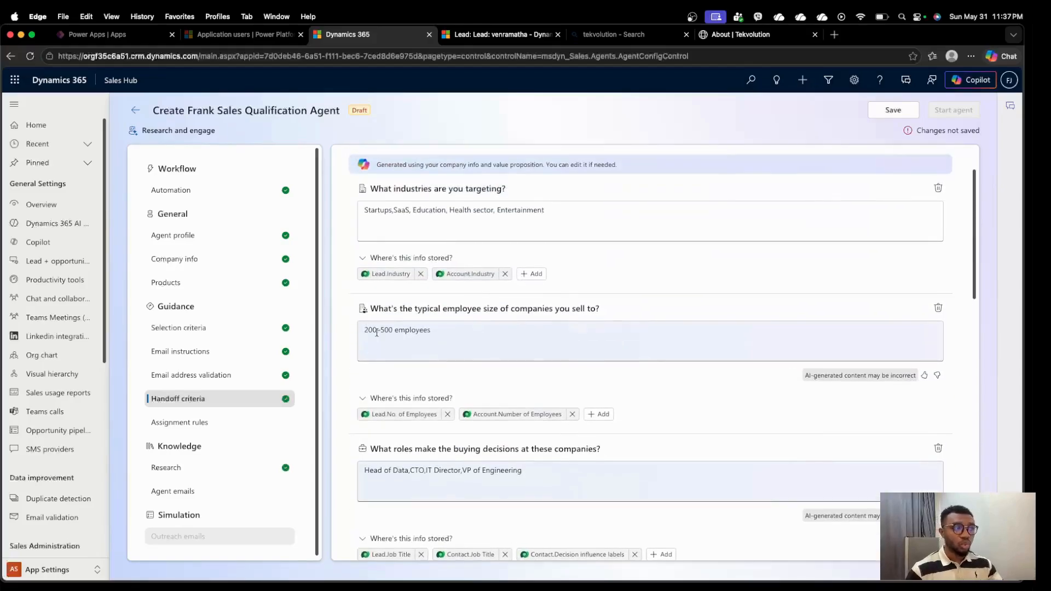
scroll(418, 307, "up", 1)
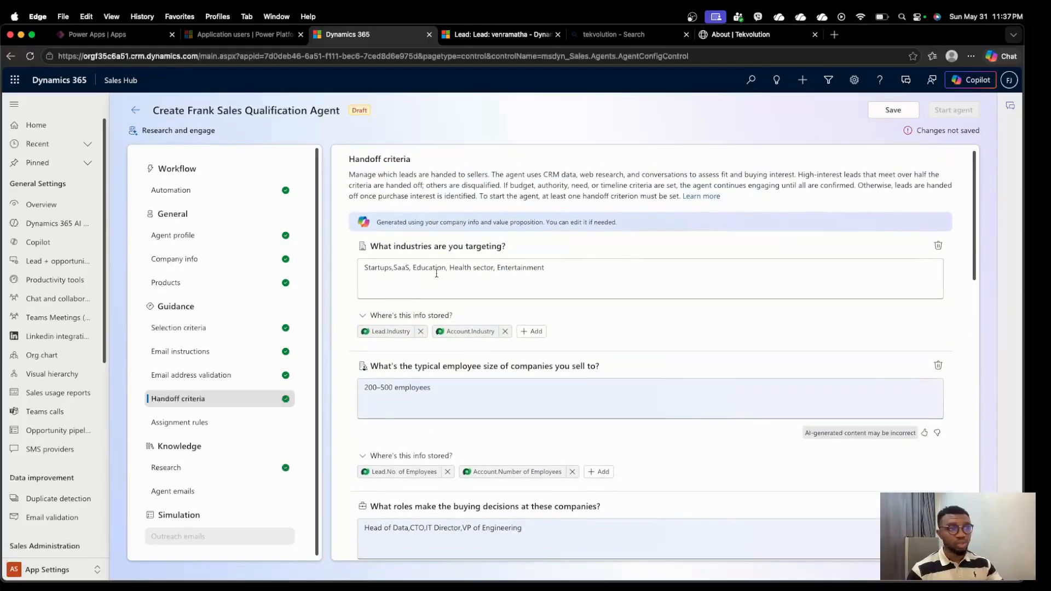
scroll(515, 284, "down", 5)
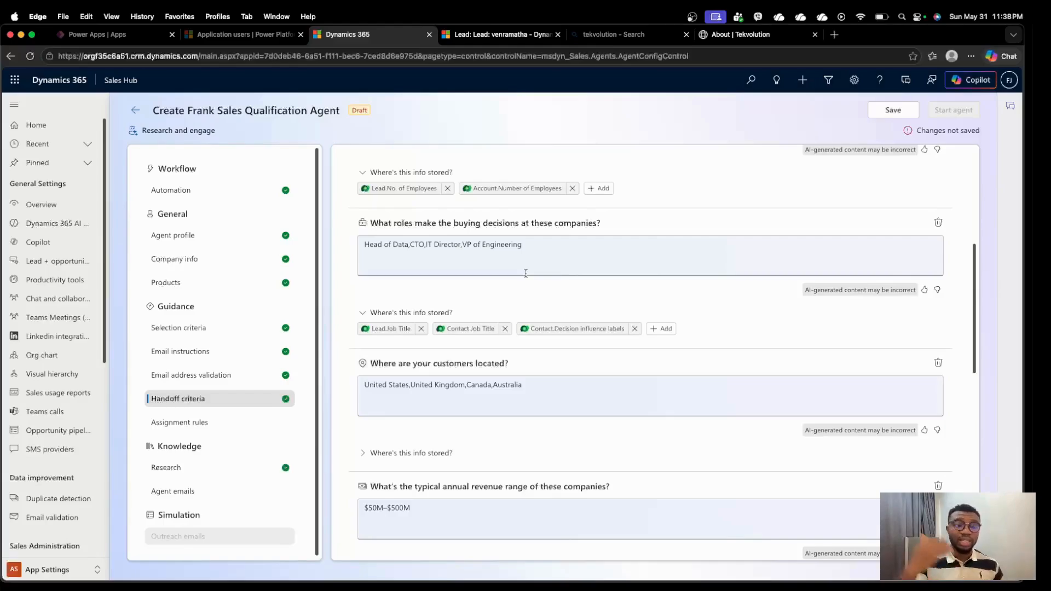
scroll(553, 356, "down", 4)
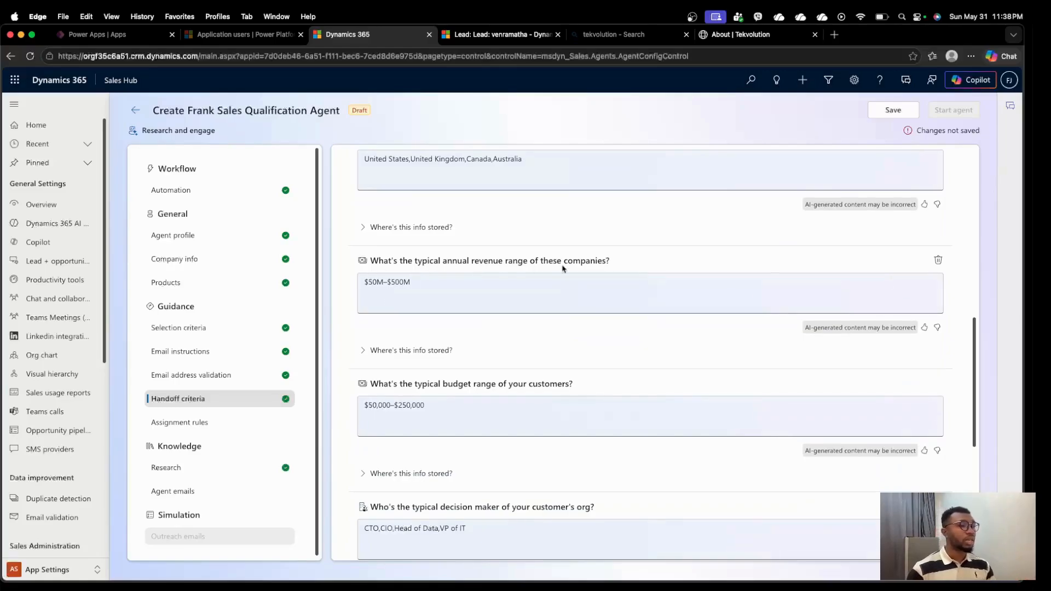
scroll(468, 382, "down", 1)
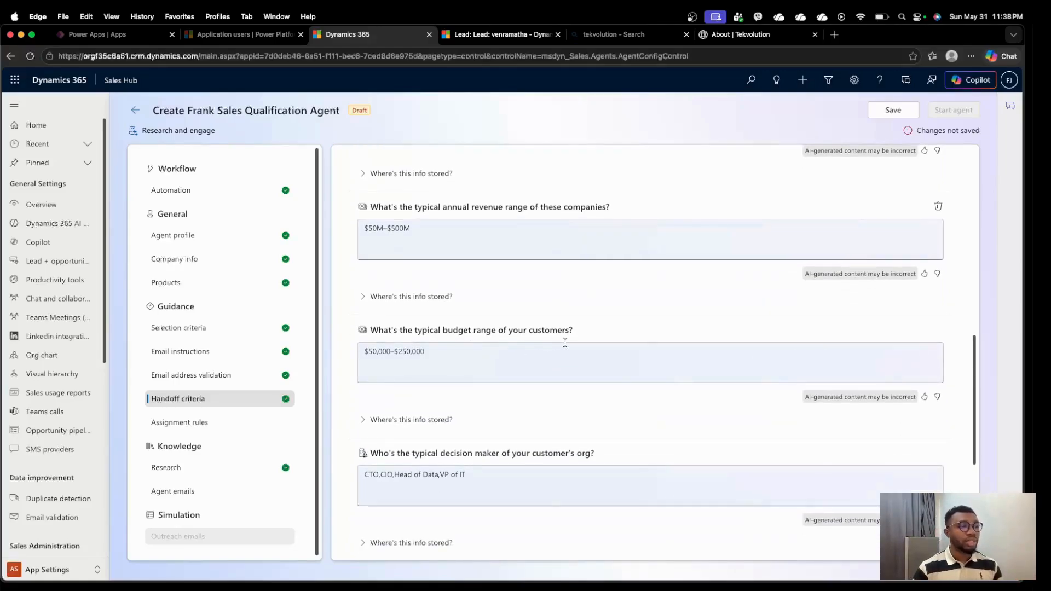
scroll(456, 410, "down", 2)
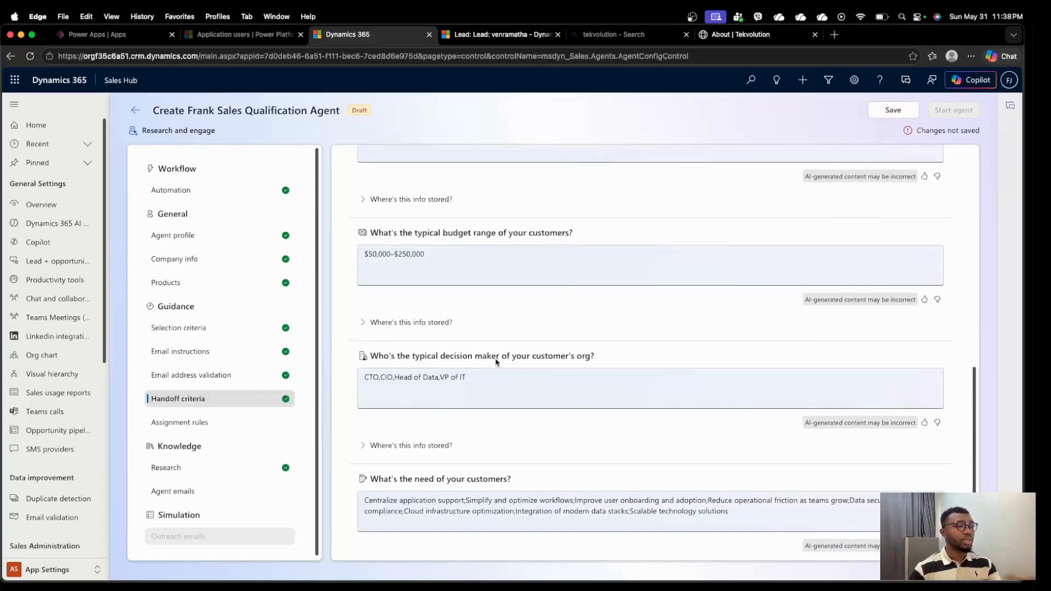
scroll(556, 366, "down", 1)
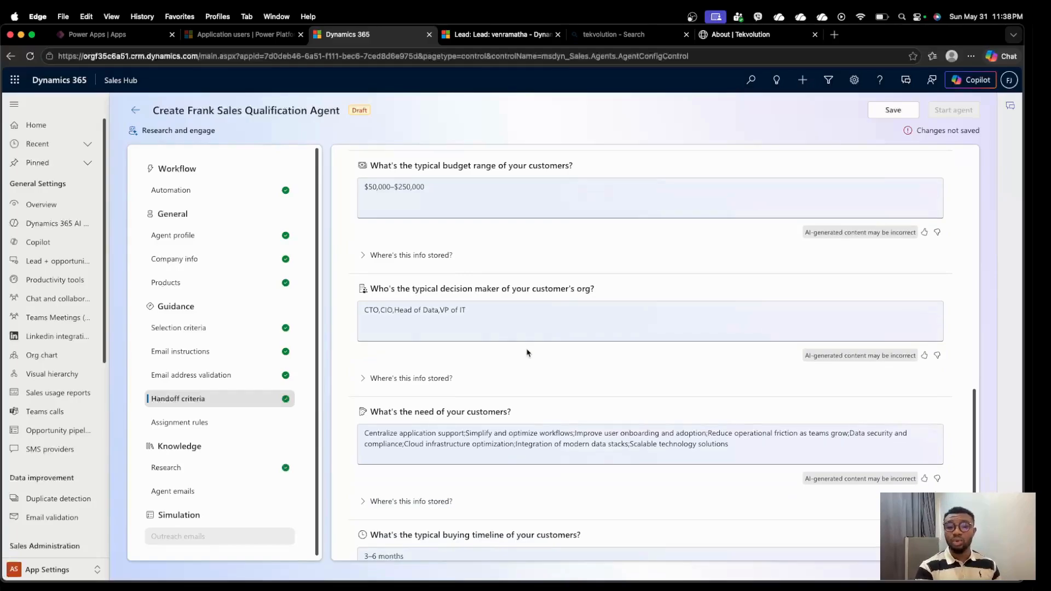
scroll(549, 342, "down", 2)
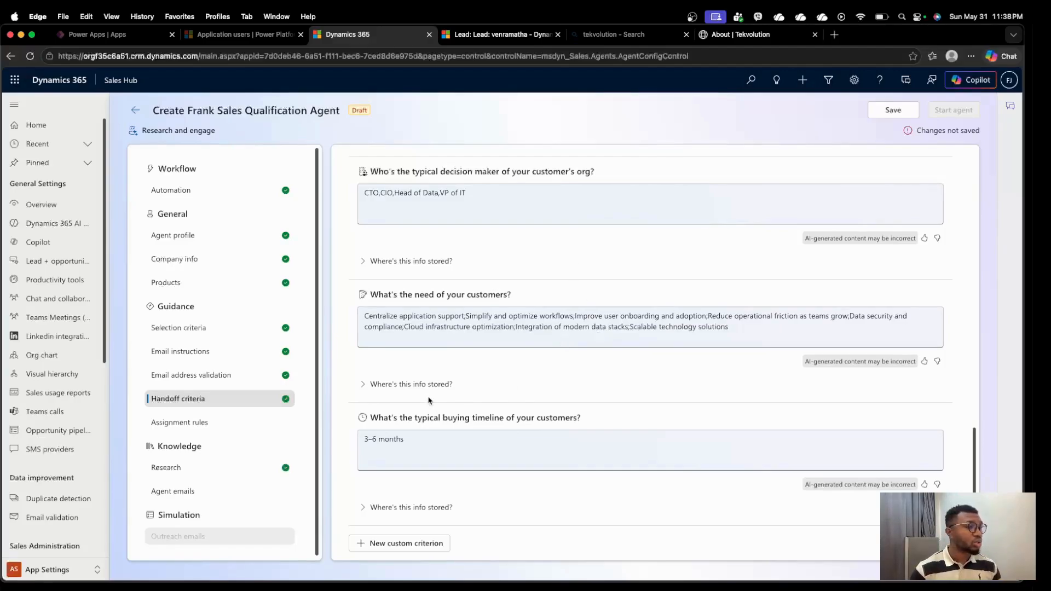
scroll(431, 393, "up", 3)
scroll(432, 394, "up", 2)
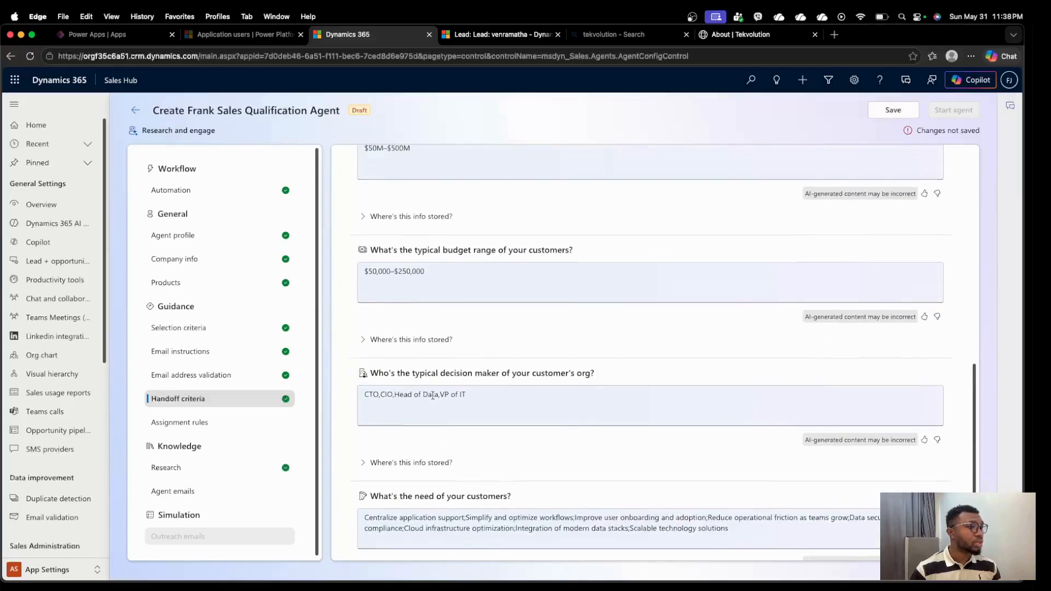
- Add a new custom handoff criterion and name its category "Customer location"
scroll(433, 394, "down", 5)
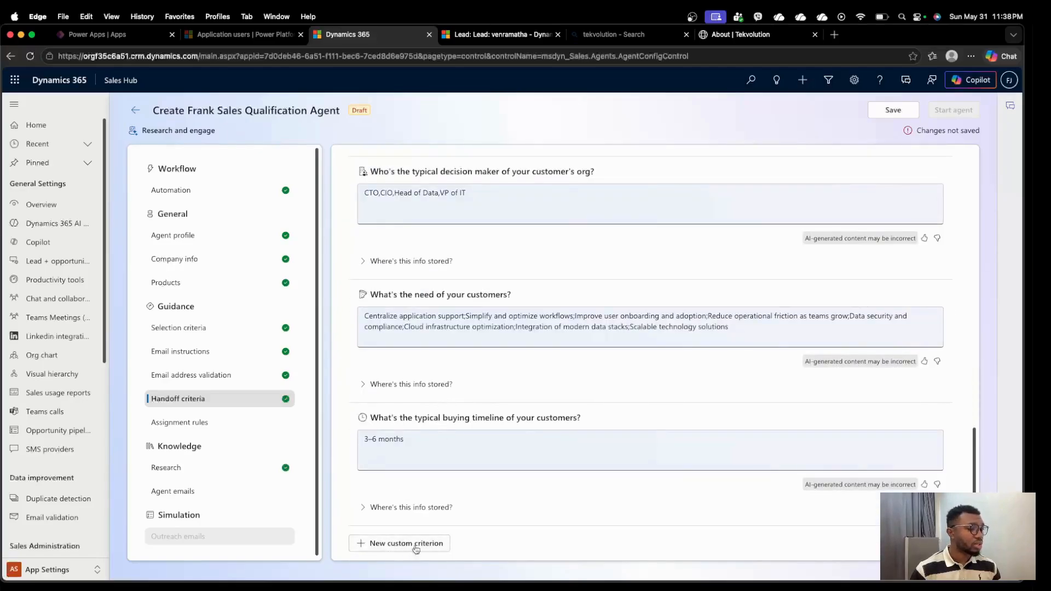
left_click(377, 543)
left_click(395, 416)
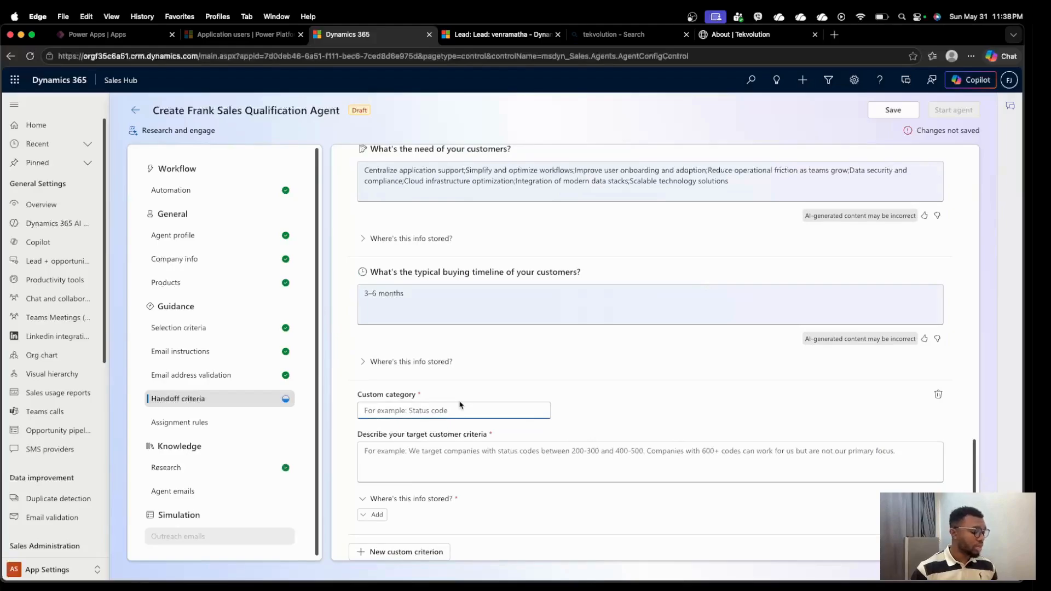
type("Cu")
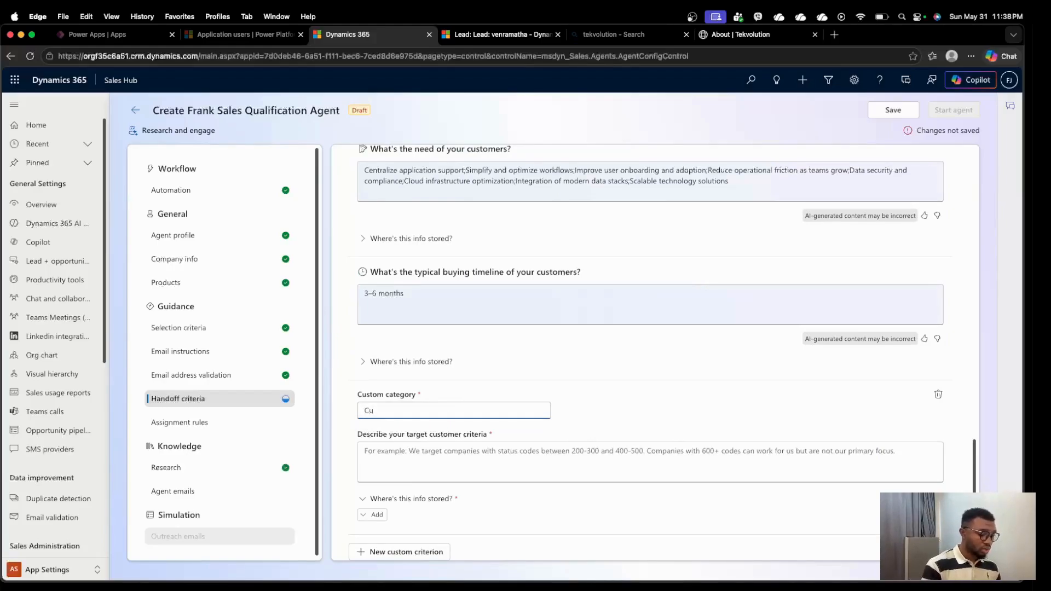
type("stomer location")
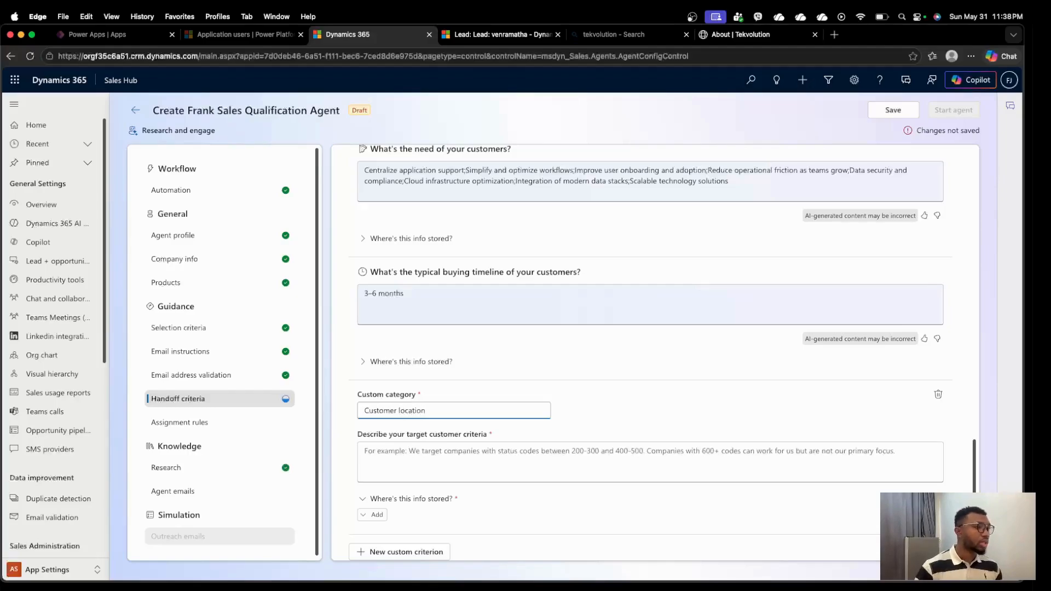
- Check the existing customer location question, then rename the custom category to "Customer Age"
scroll(555, 385, "up", 10)
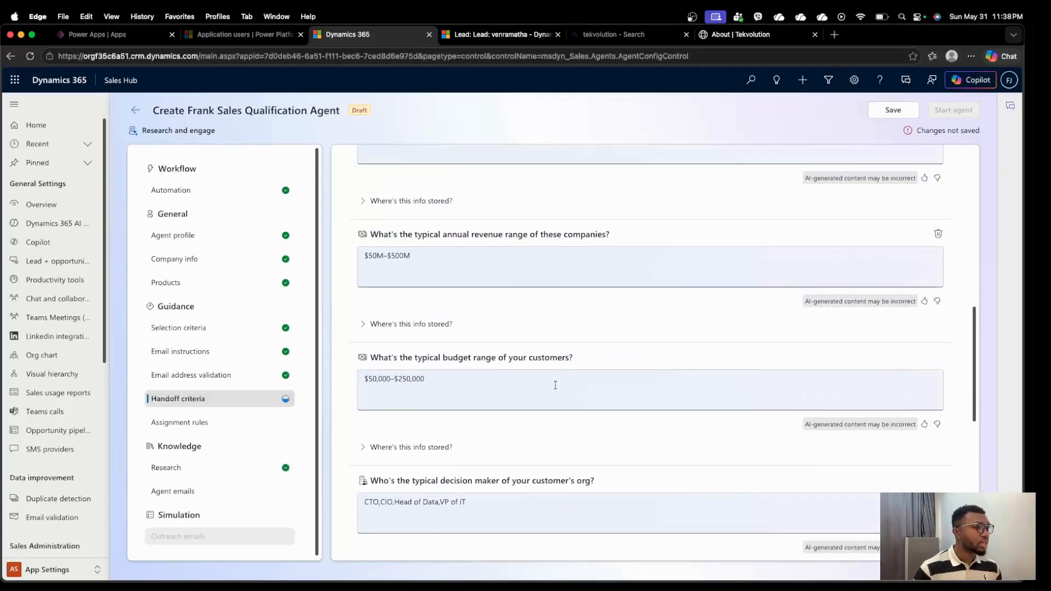
scroll(555, 385, "up", 3)
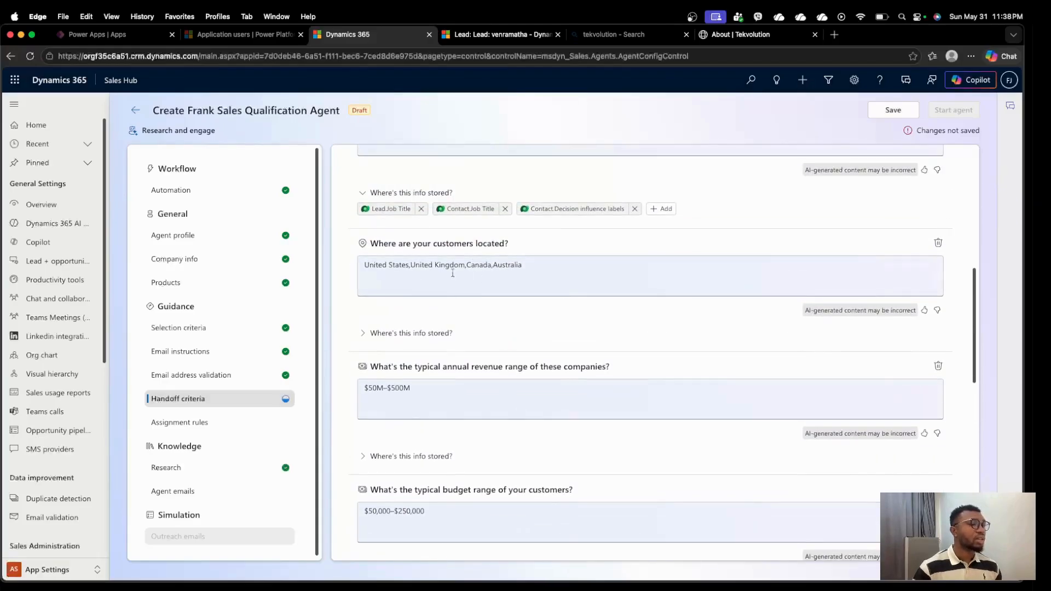
scroll(485, 347, "down", 13)
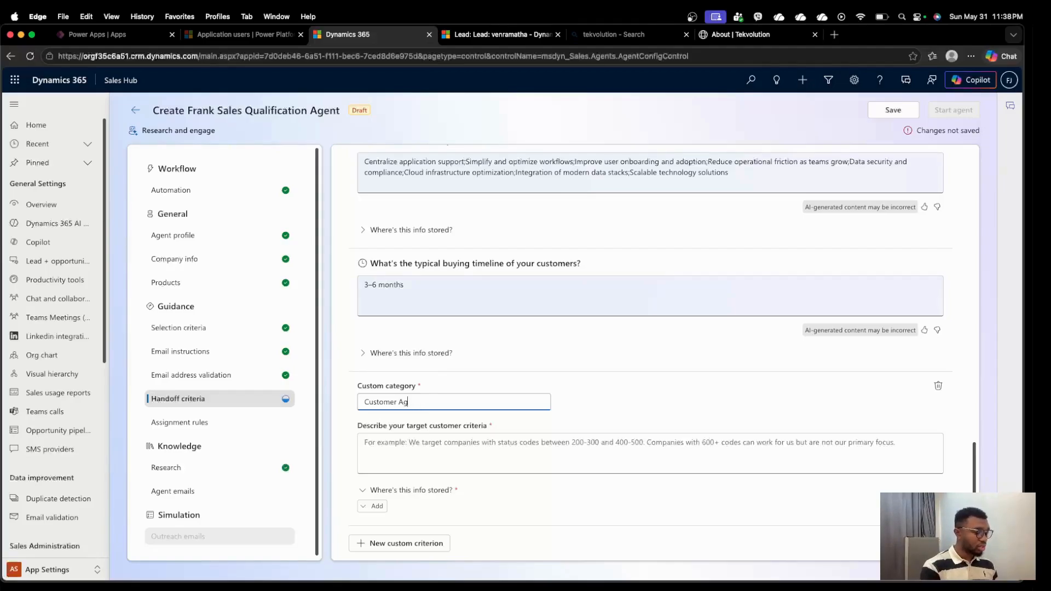
left_click(642, 395)
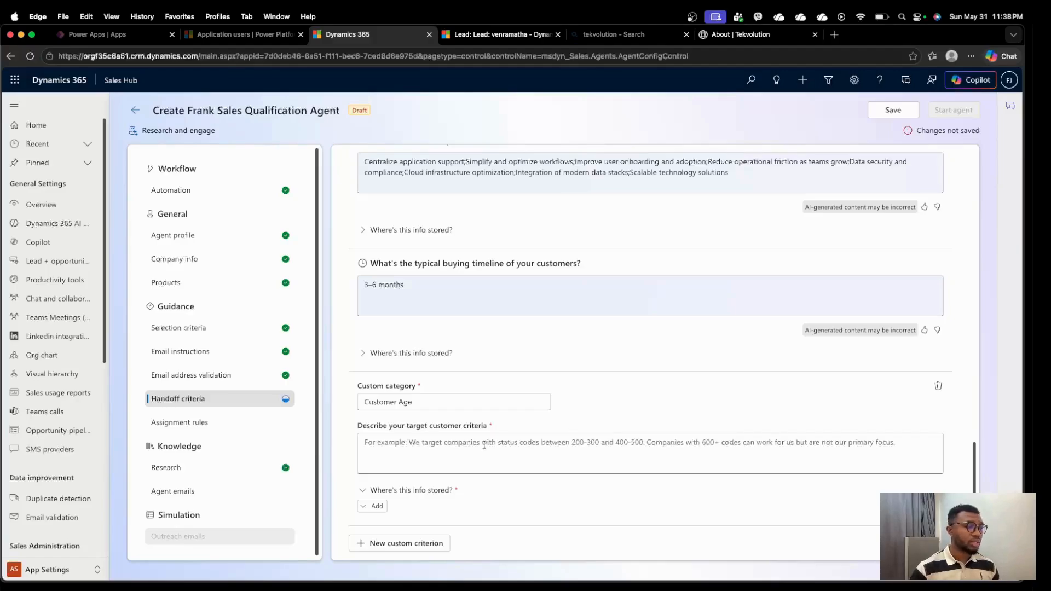
- Describe the target customer criteria of the Customer Age category as "customer with age 18 - 60"
left_click(523, 442)
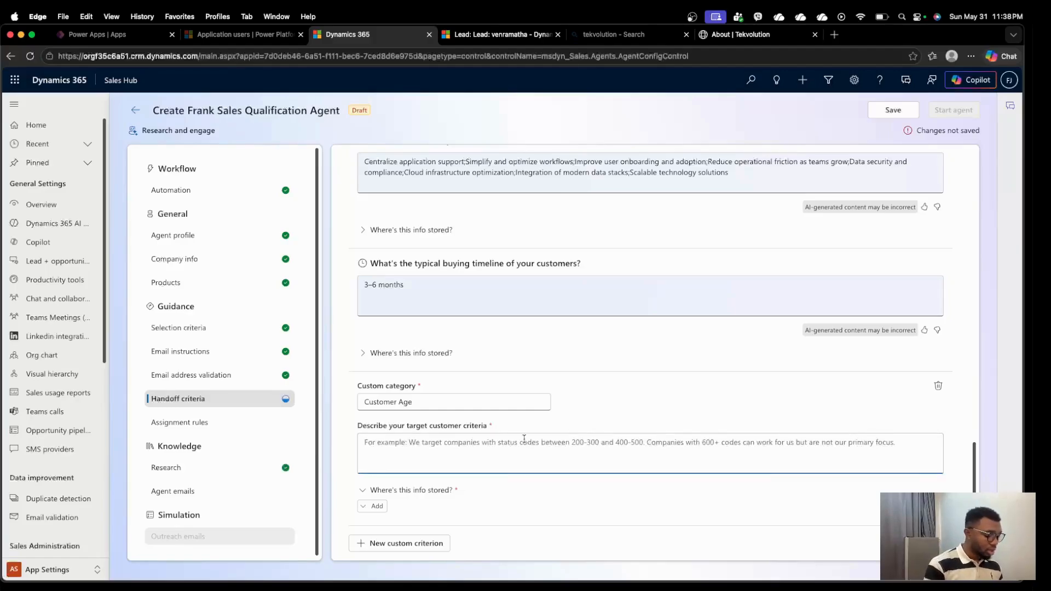
type("customer with")
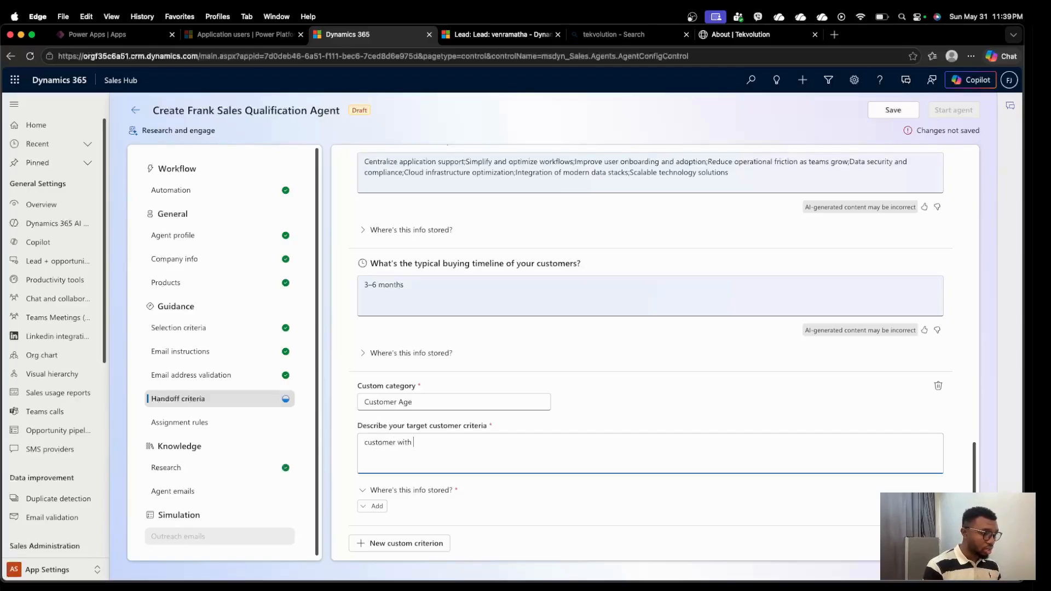
type(" age 18 -")
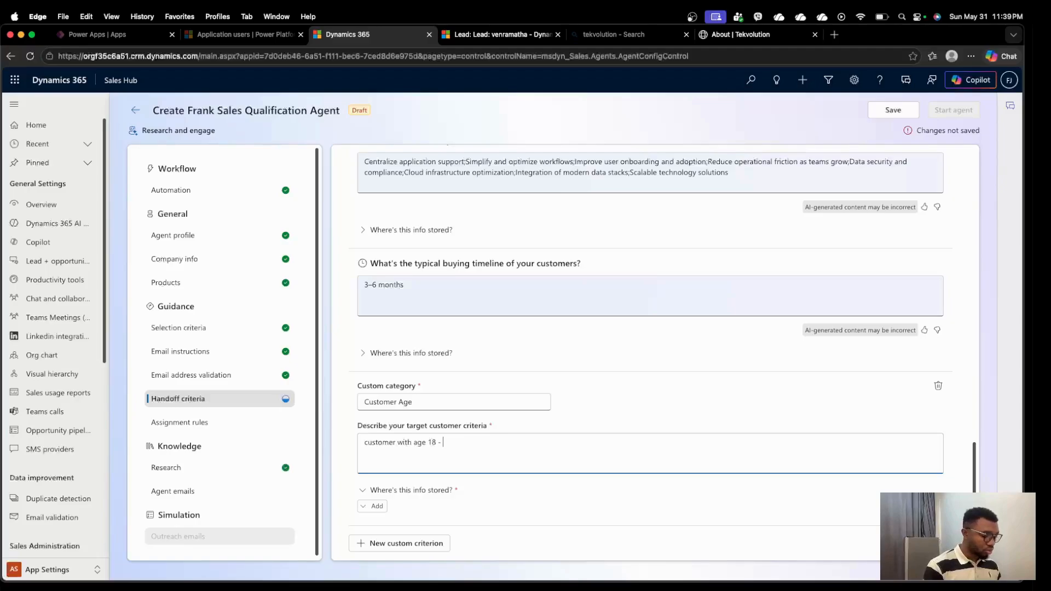
type(" 60")
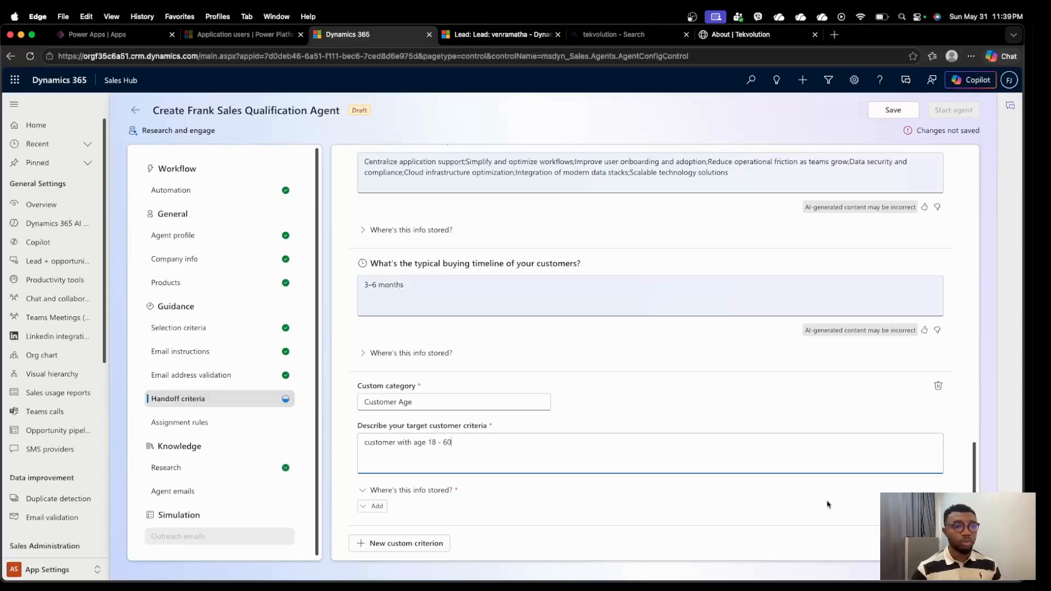
left_click(758, 412)
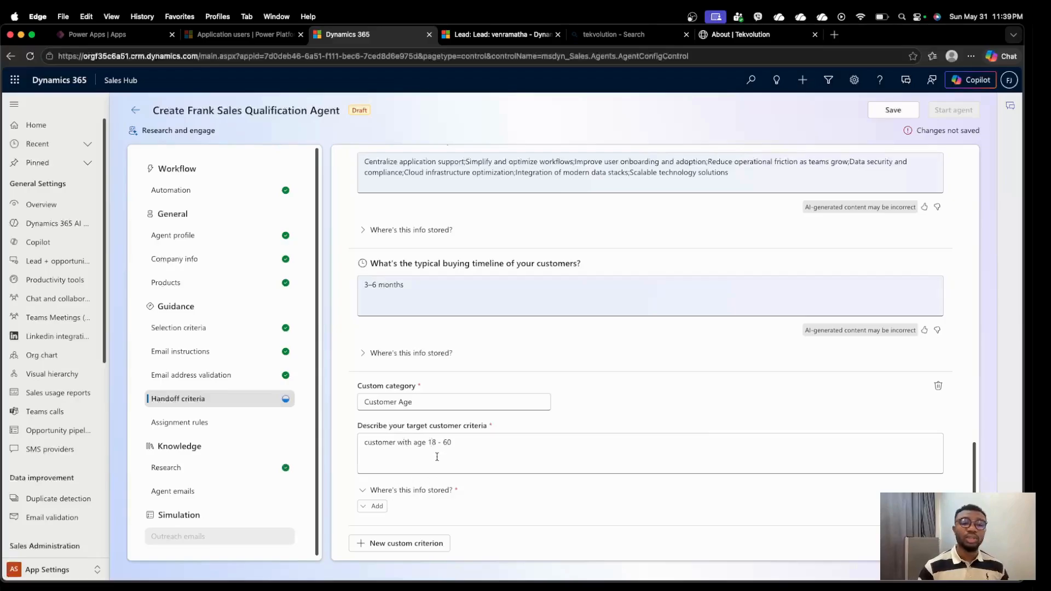
- Start mapping a Dataverse field as the Customer Age criterion's storage and search the lead fields for "age"
left_click(373, 506)
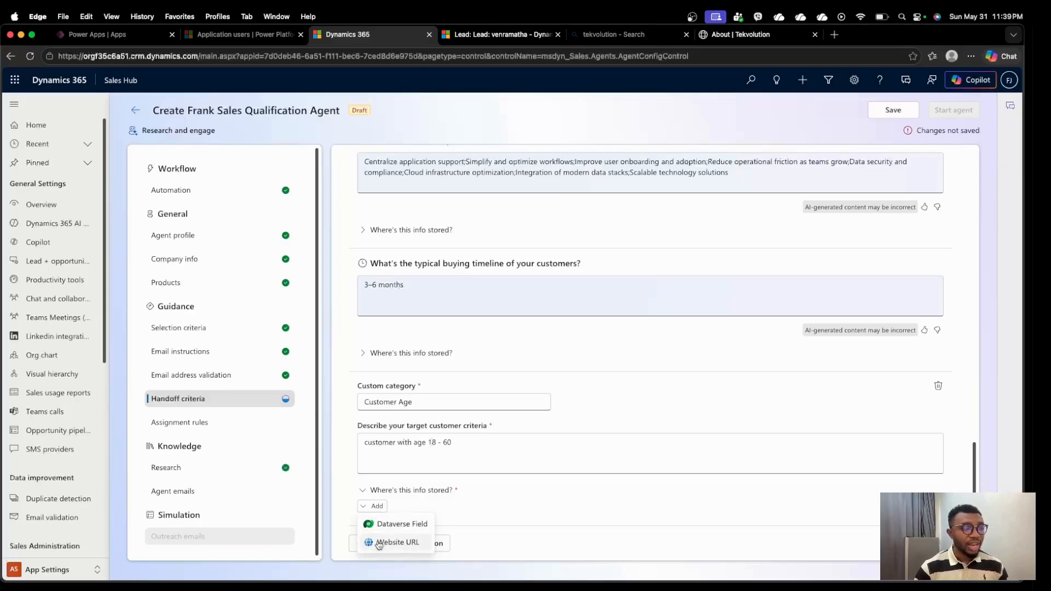
left_click(408, 525)
left_click(940, 208)
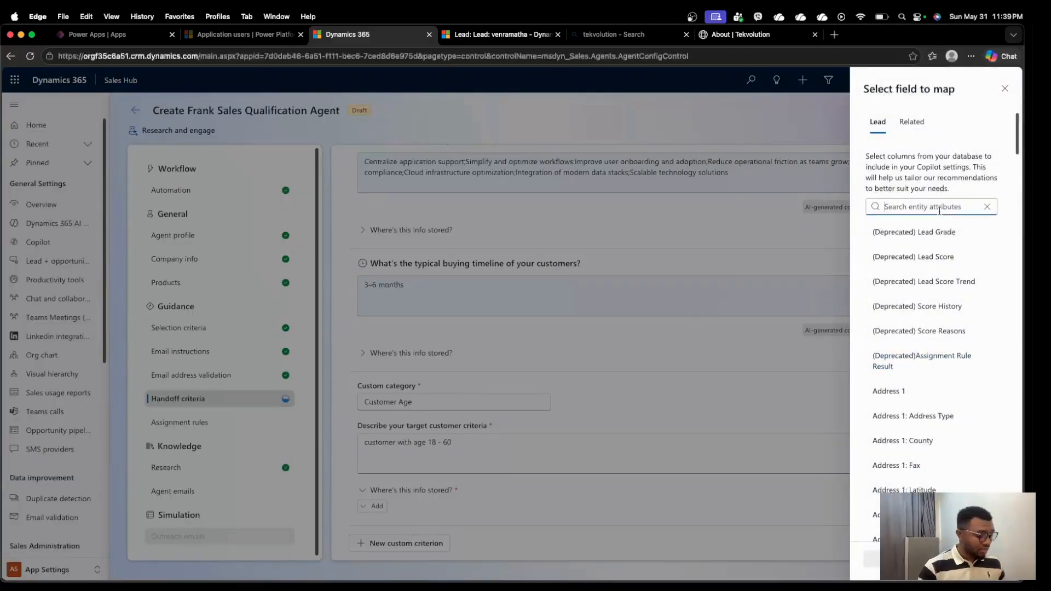
type("ager")
key("BackSpace")
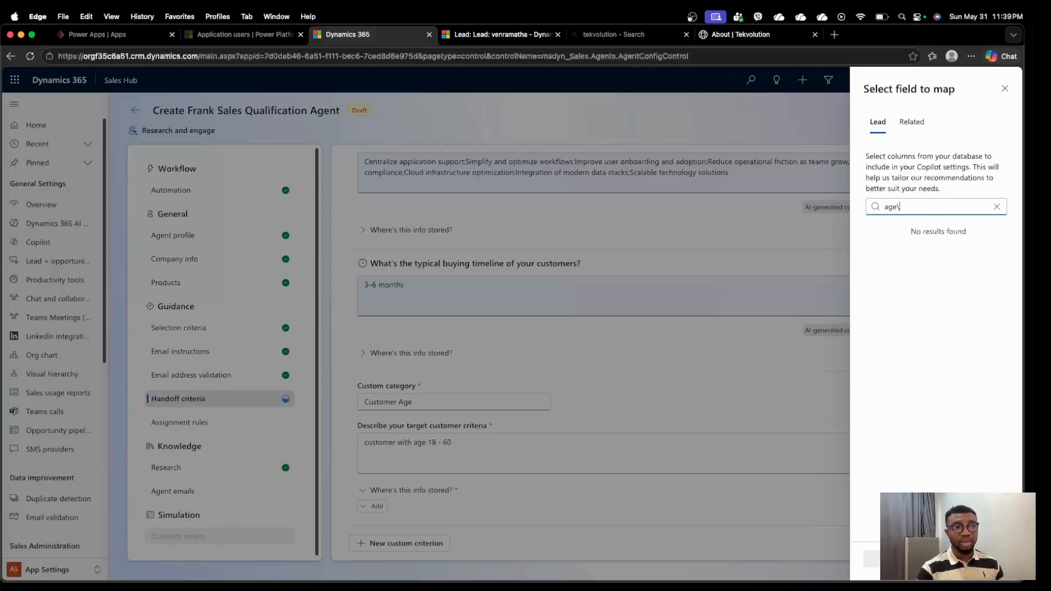
key("BackSpace")
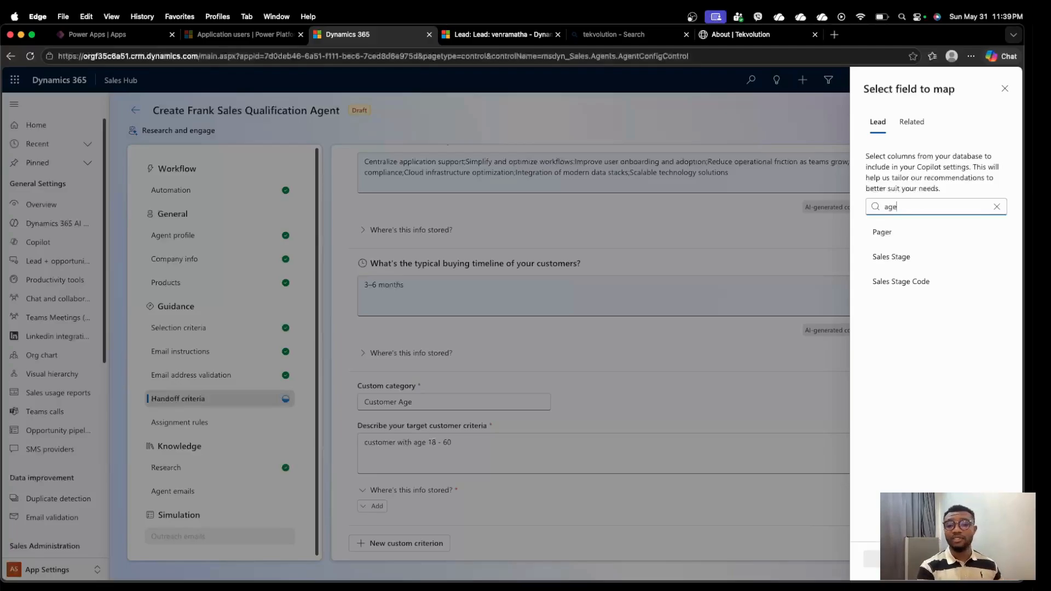
- Search the lead fields for "birthda" and "birth", then clear the search
key("BackSpace")
key("BackSpace")
key("BackSpace")
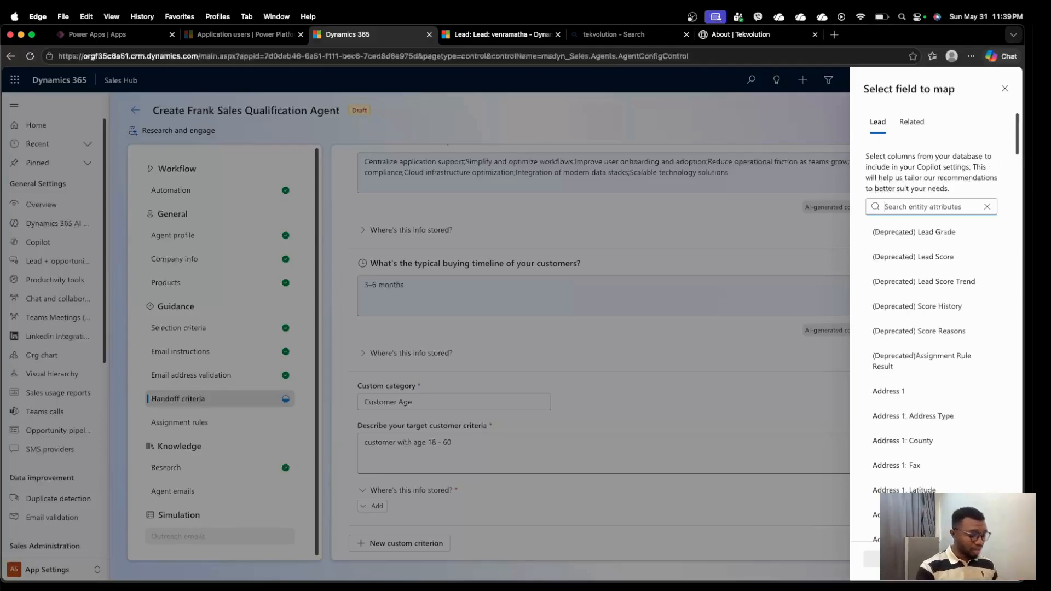
type("birthda")
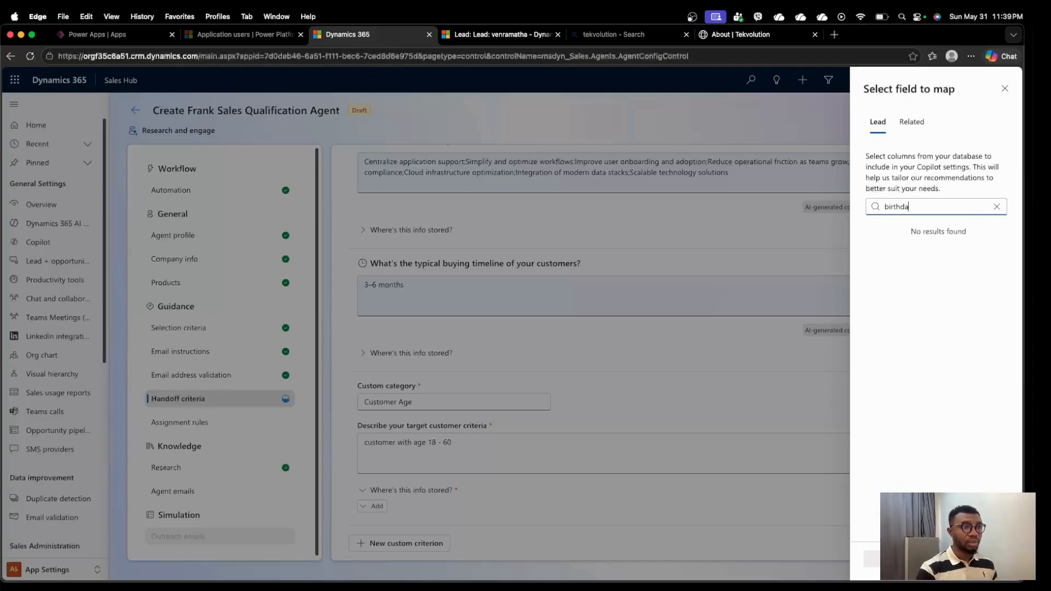
key("BackSpace")
key("BackSpace")
key("BackSpace")
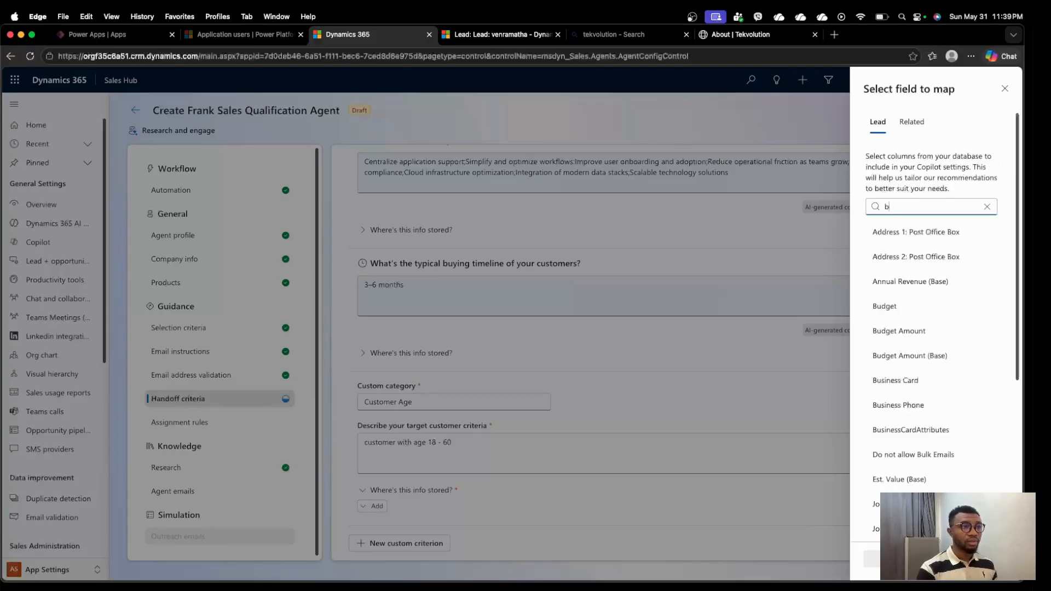
type("ir")
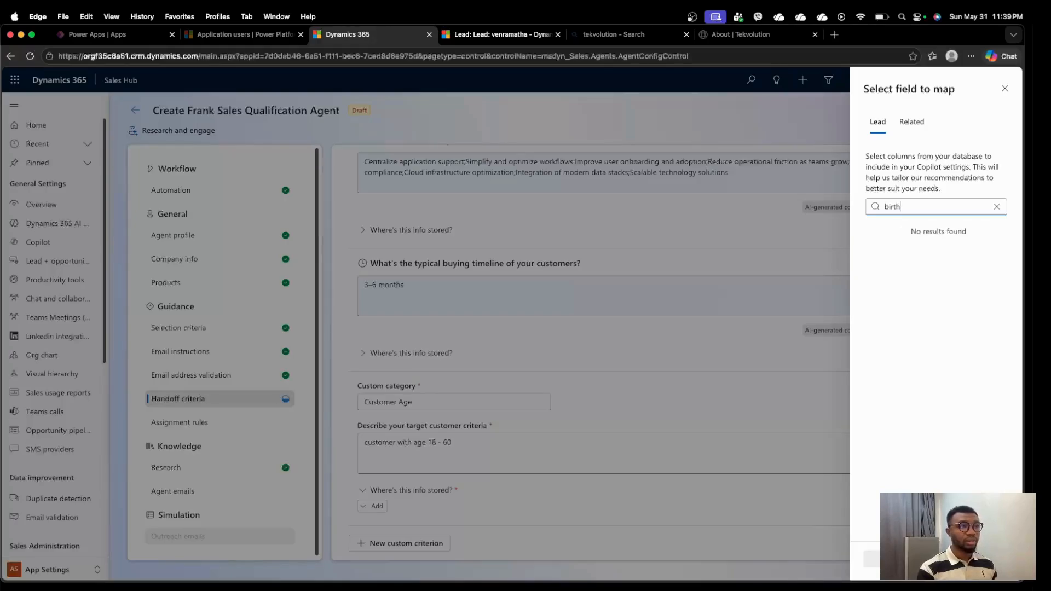
type("th")
key("BackSpace")
key("BackSpace")
key("BackSpace")
key("BackSpace")
key("BackSpace")
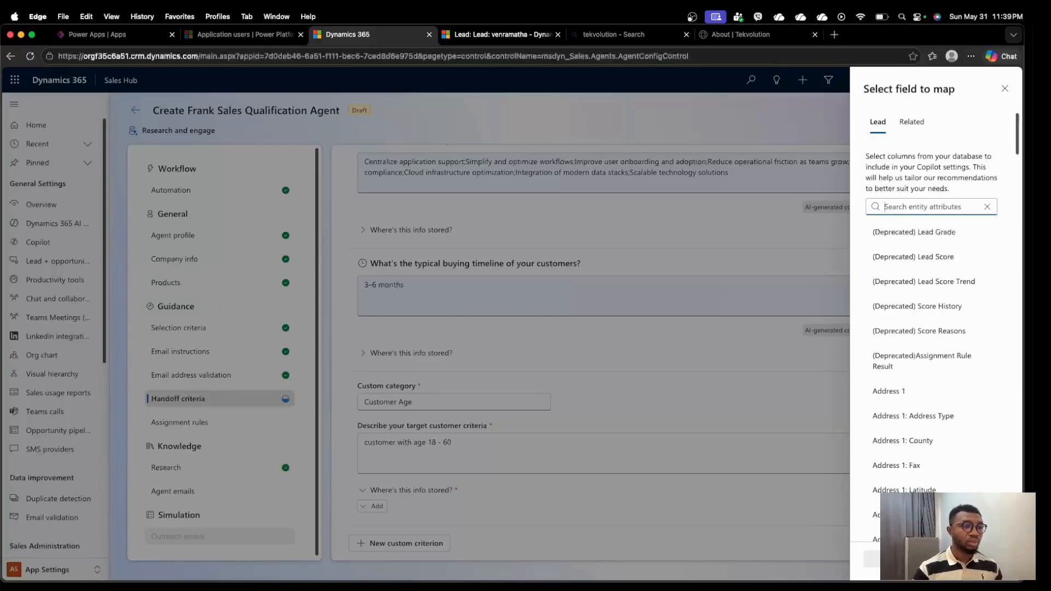
- Search the related entities' fields for "birth" and expand the matches under Contact (Parent Contact for lead)
left_click(912, 121)
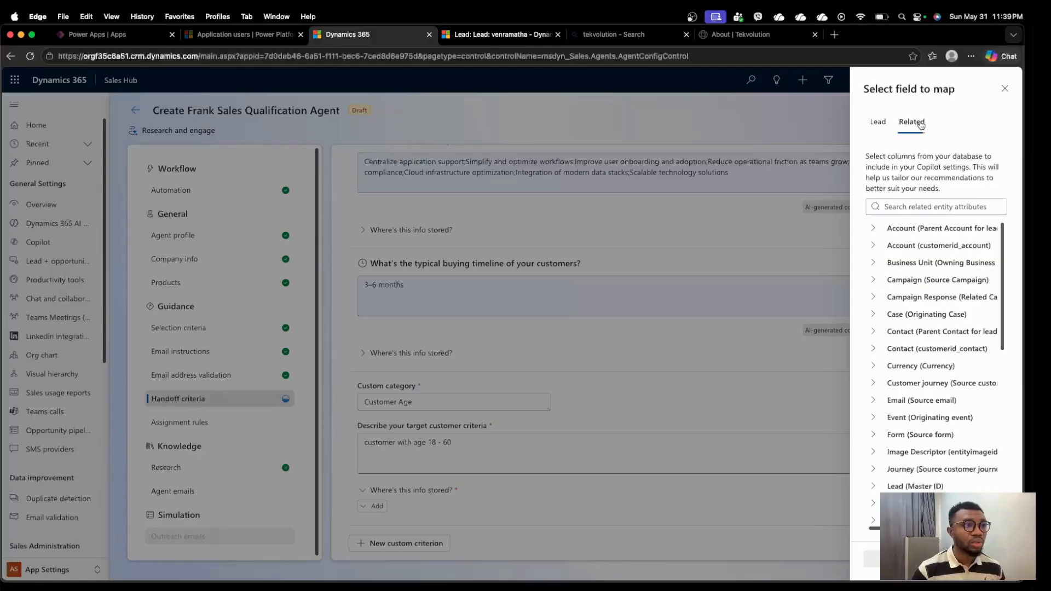
left_click(900, 207)
type("birth")
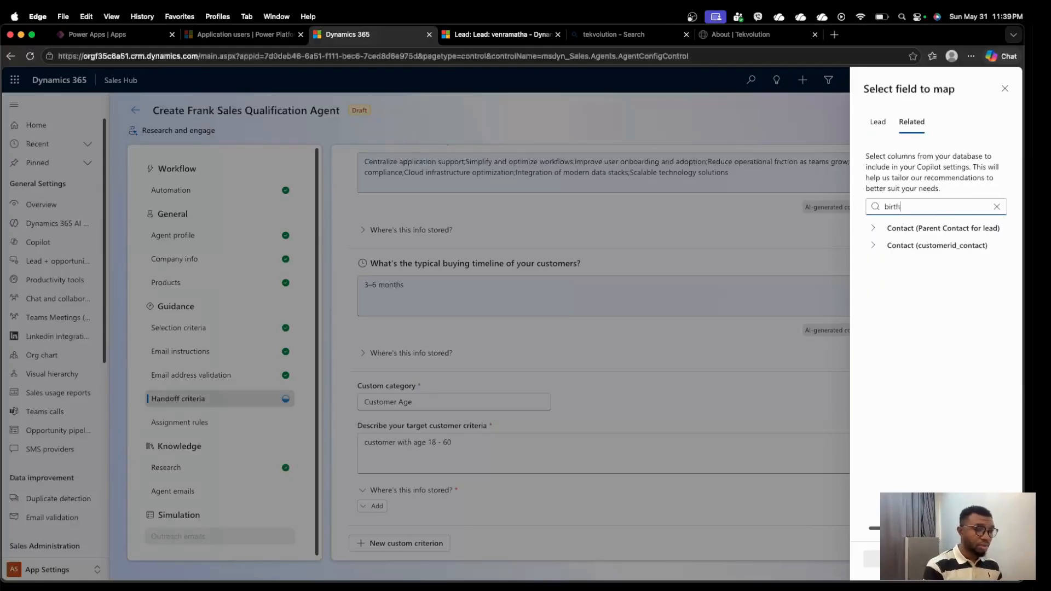
type("da")
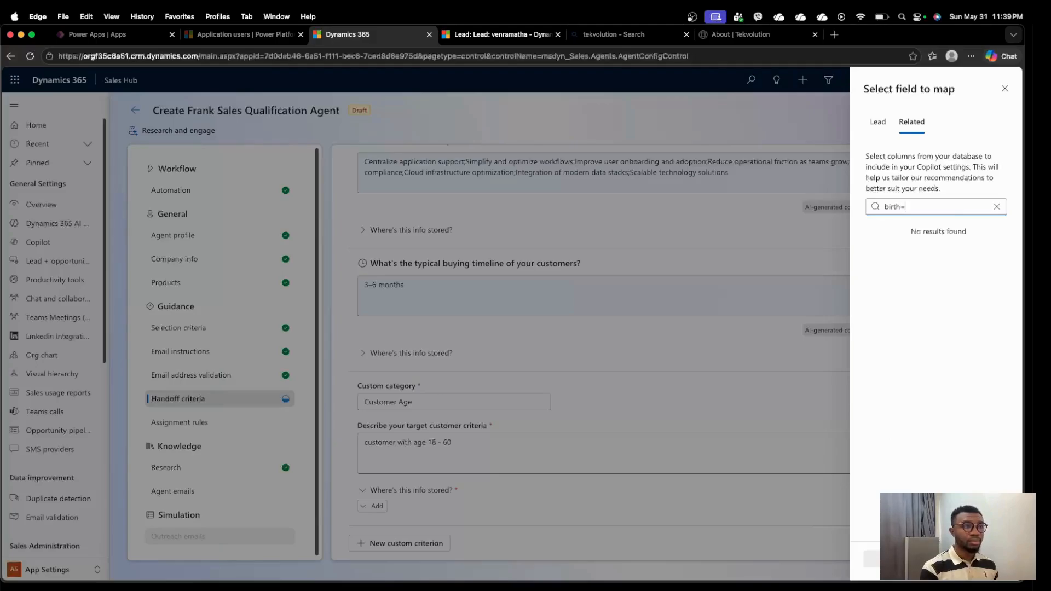
key("BackSpace")
key("BackSpace")
key("BackSpace")
key("BackSpace")
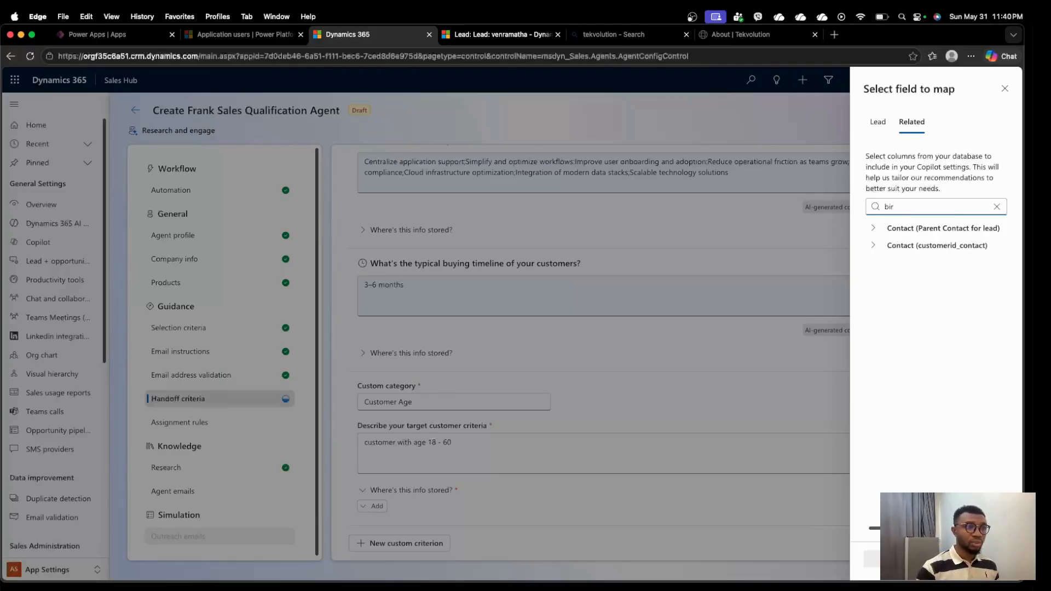
type("th")
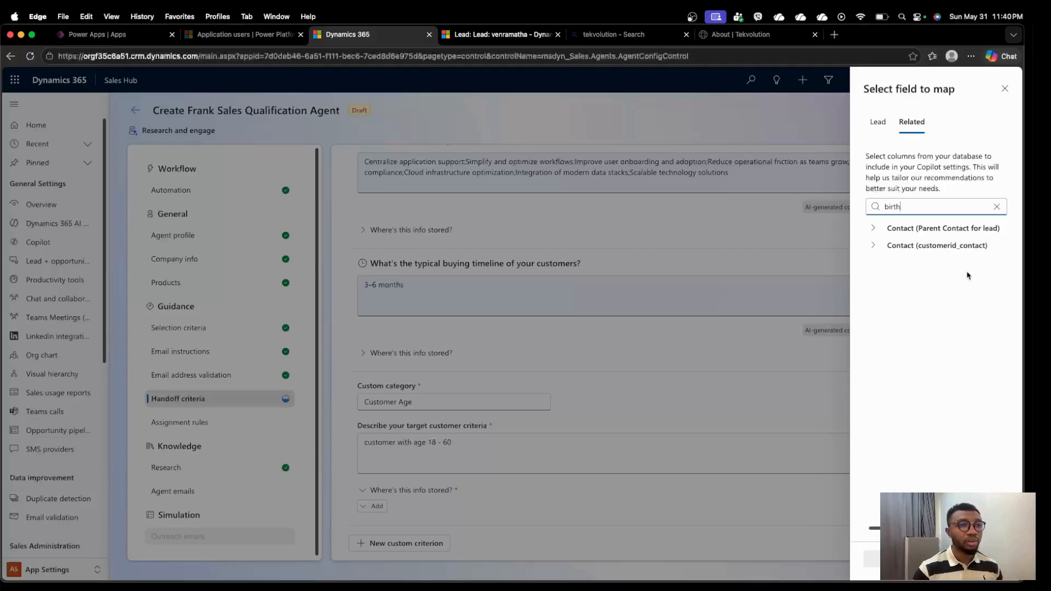
left_click(873, 228)
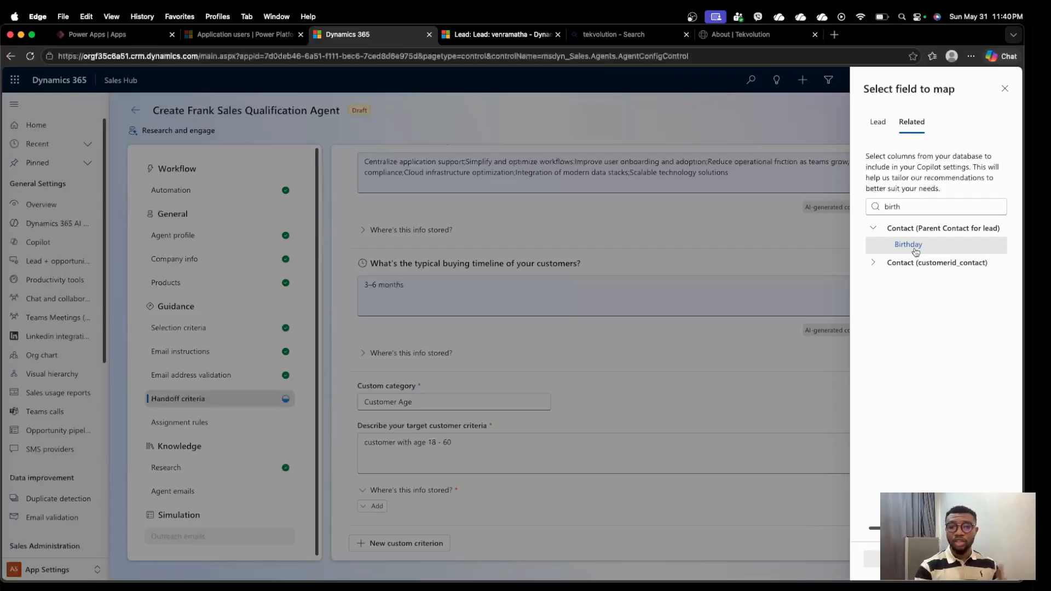
- Search the related entities' fields for "age" and check the matches under Contact (customerid_contact) and Image Descriptor
double_click(875, 206)
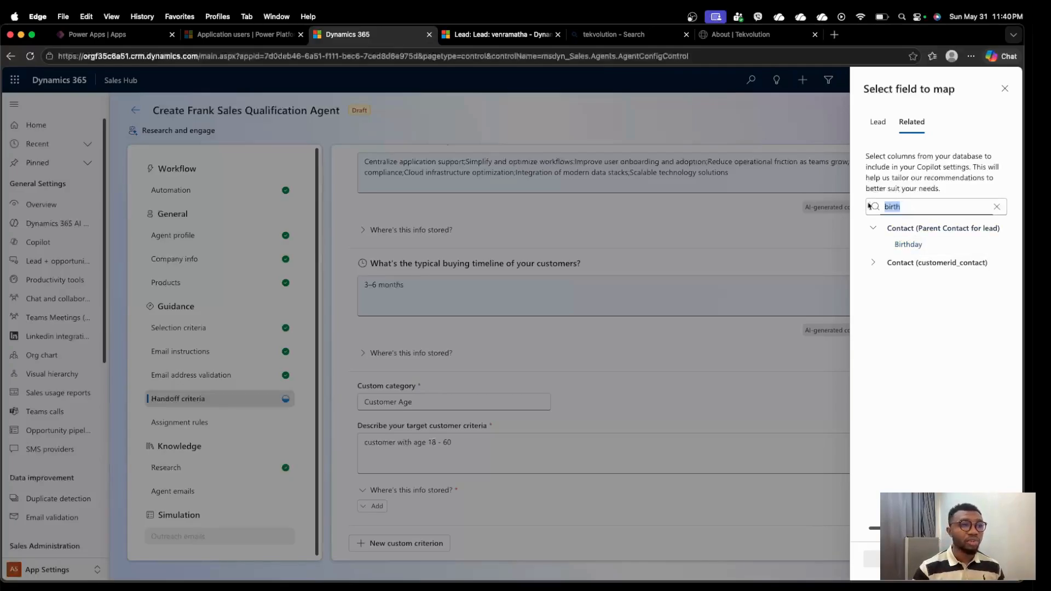
type("age")
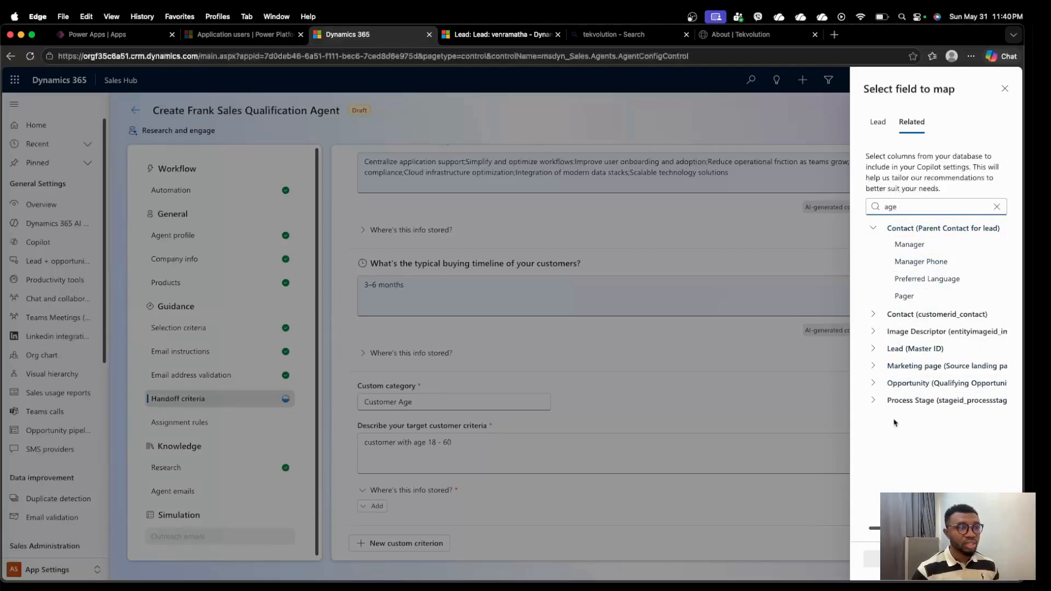
left_click(874, 332)
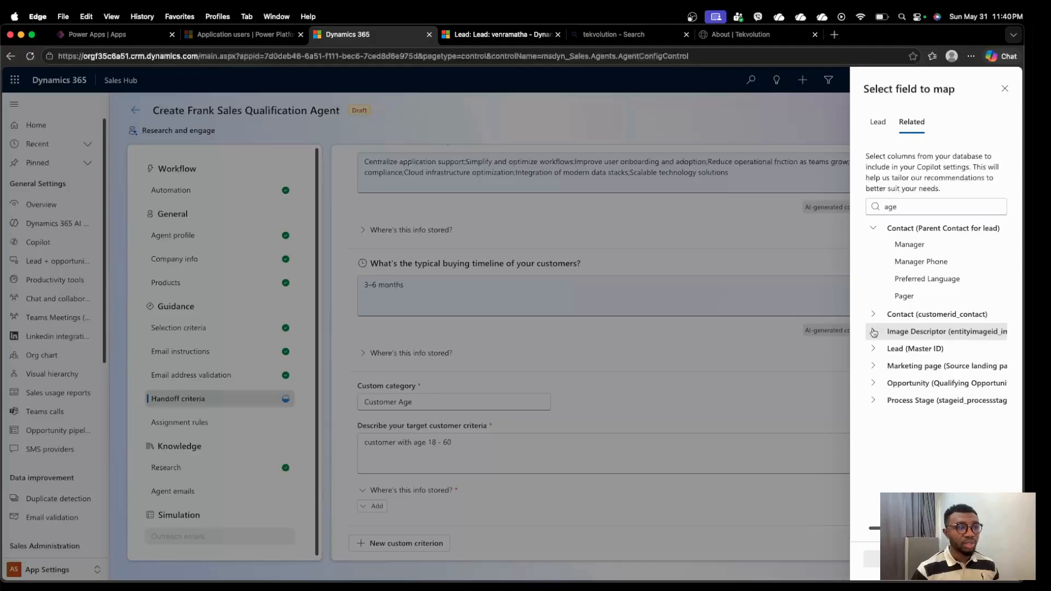
left_click(873, 315)
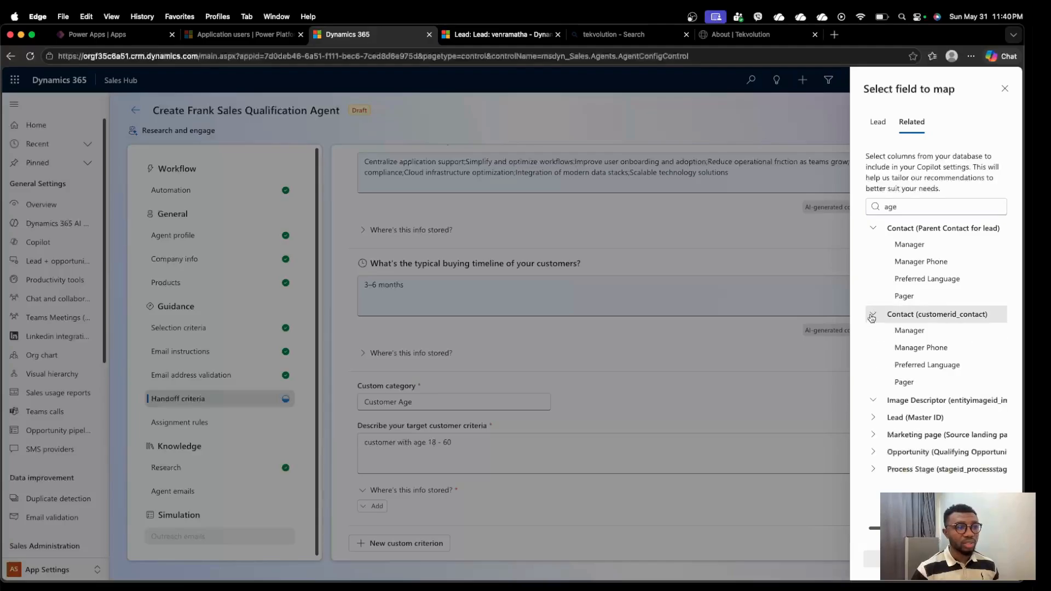
left_click(872, 315)
left_click(877, 211)
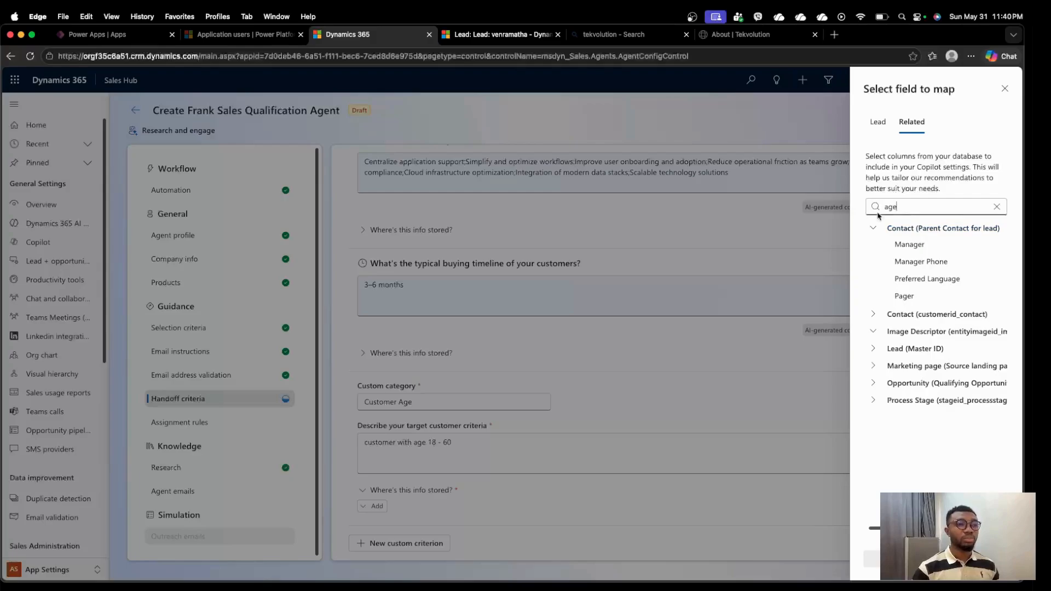
- Find "birthday" among the related fields and map the parent contact's Birthday as the Customer Age criterion's storage field
key("BackSpace")
key("BackSpace")
key("BackSpace")
type("bi")
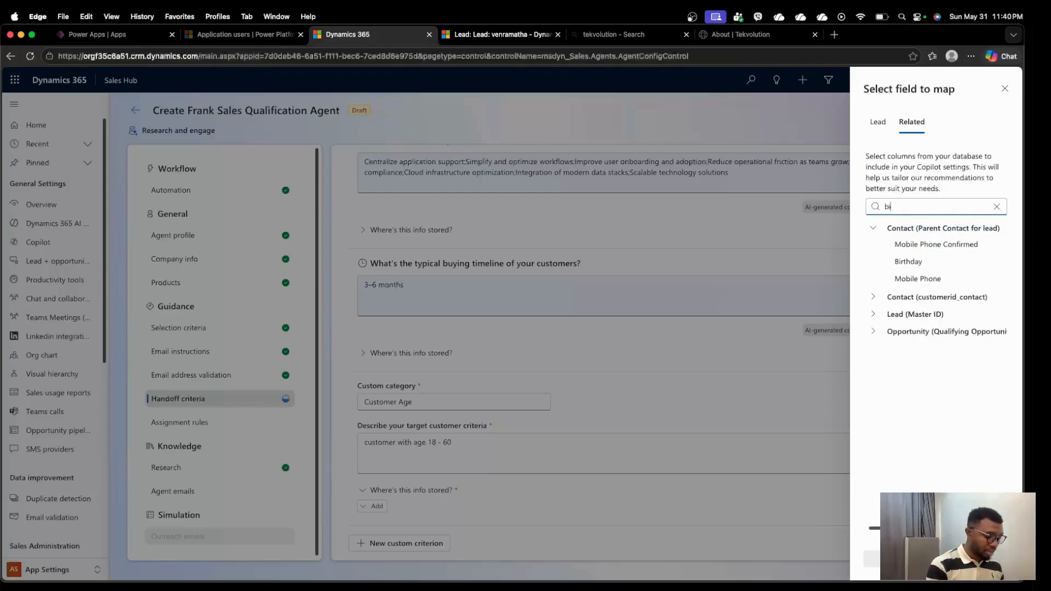
type("rthday")
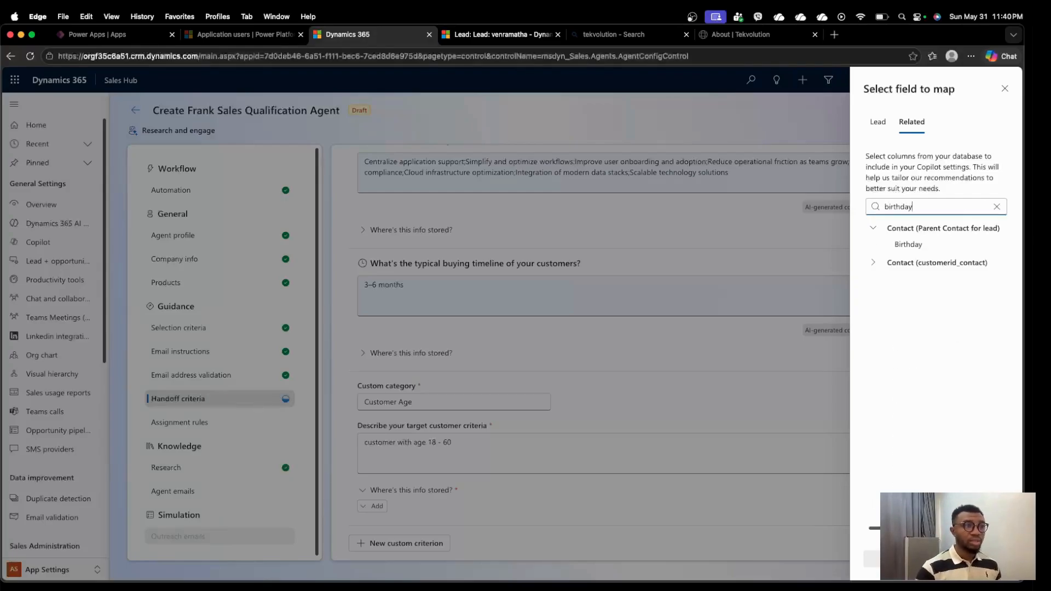
left_click(895, 246)
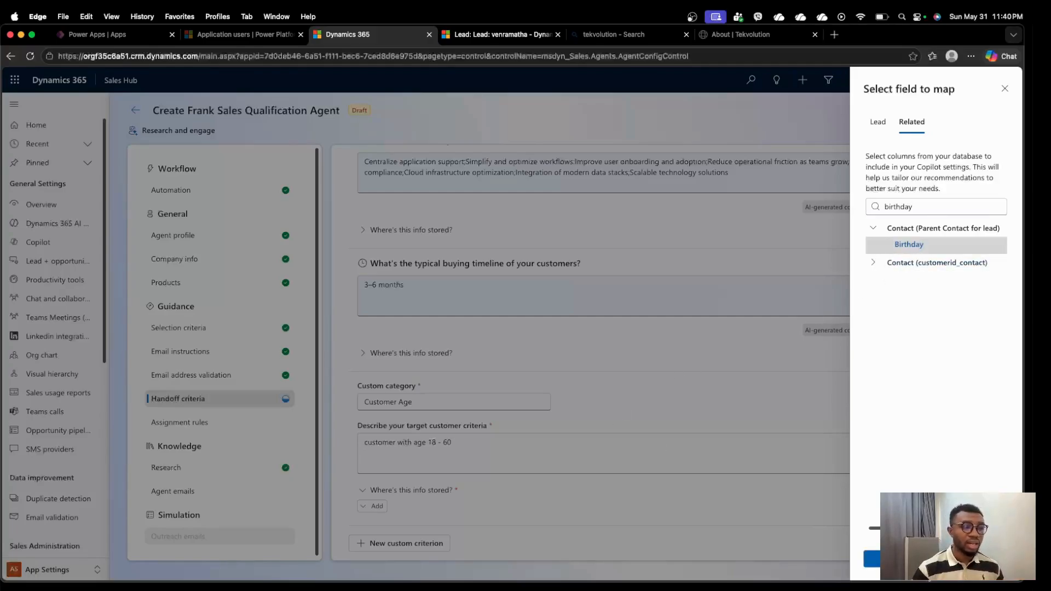
left_click(872, 558)
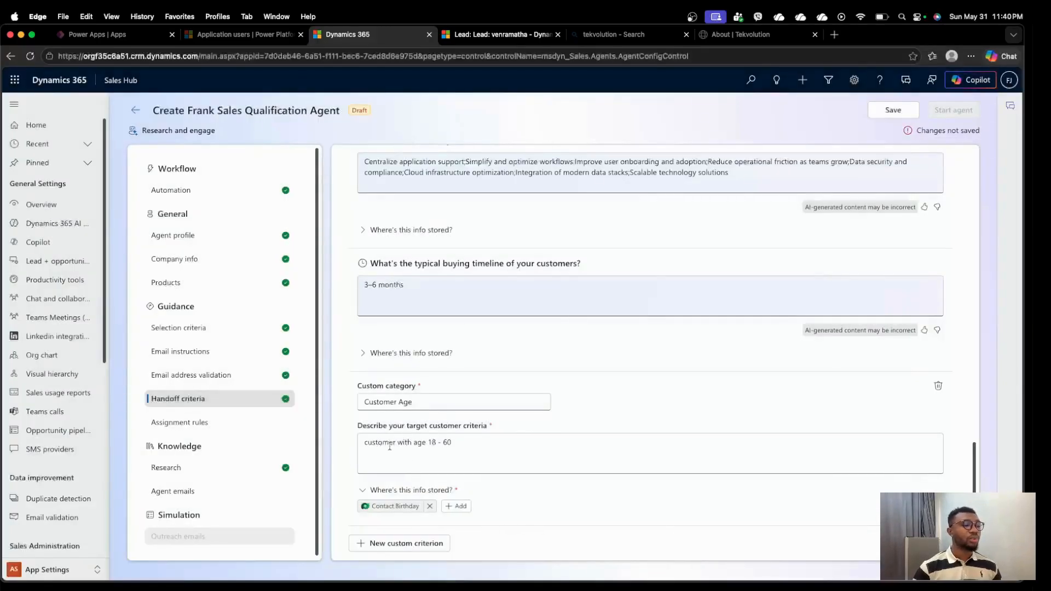
- Change the Customer Age target criteria to "customer with age 1970 -2005" and save the agent configuration
left_click_drag(356, 384, 473, 440)
left_click(439, 460)
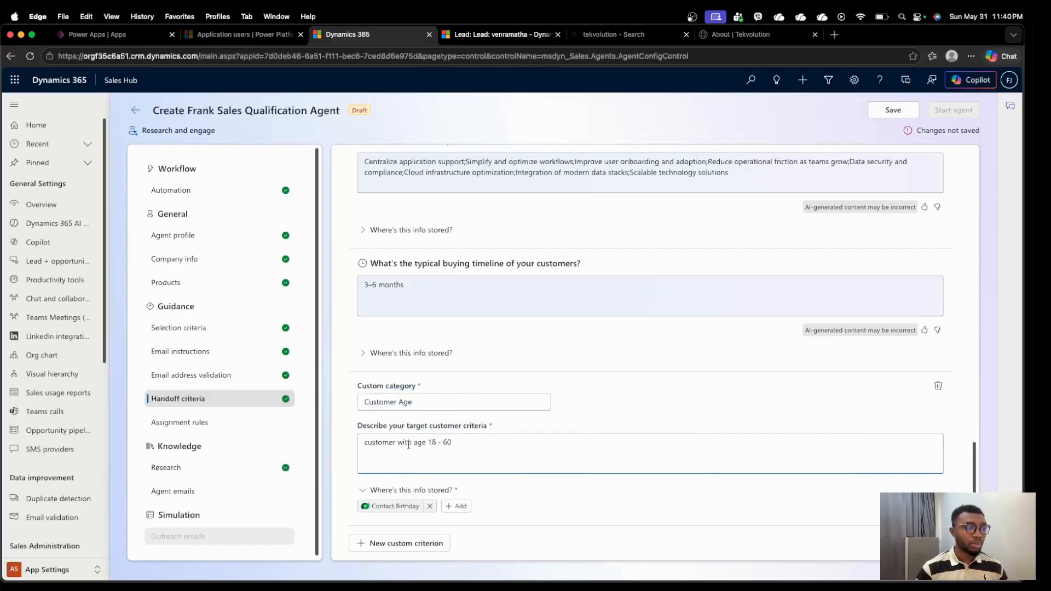
left_click_drag(427, 442, 466, 445)
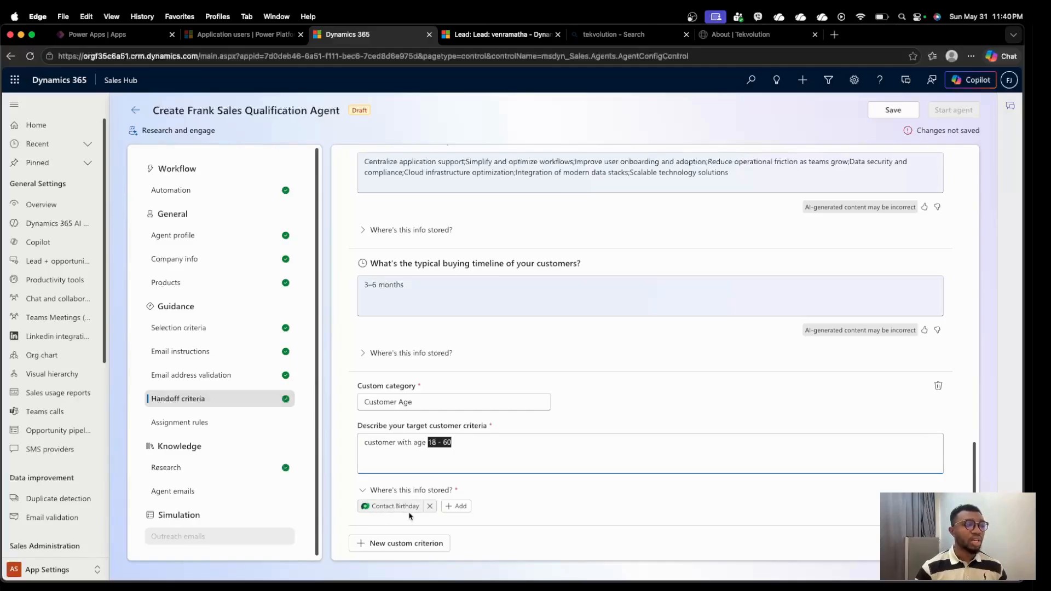
left_click(469, 449)
mouse_move(469, 449)
left_mouse_down()
mouse_move(399, 444)
mouse_move(469, 444)
left_mouse_up()
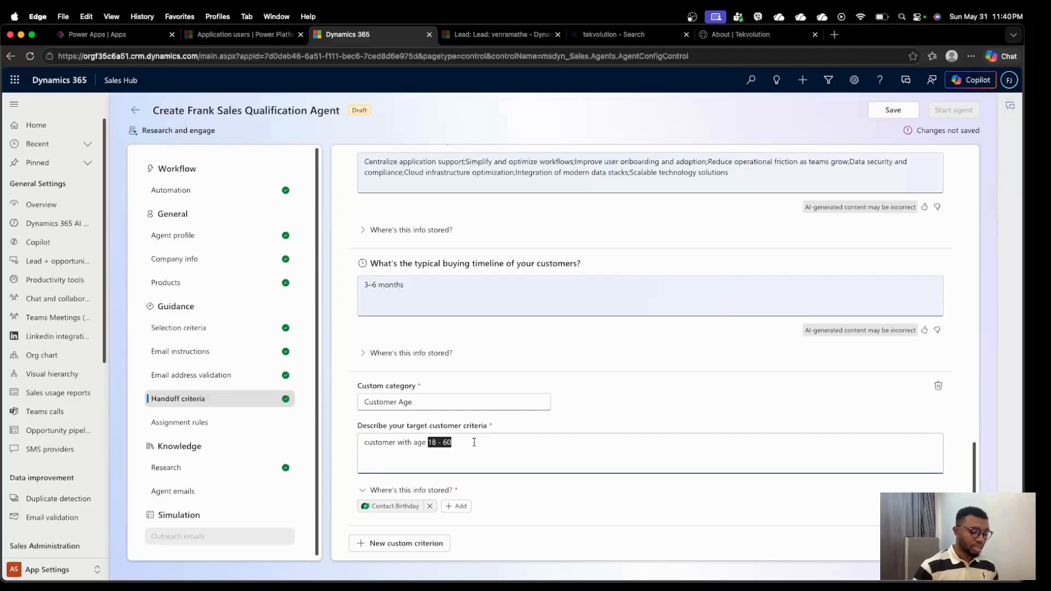
key("BackSpace")
type("1")
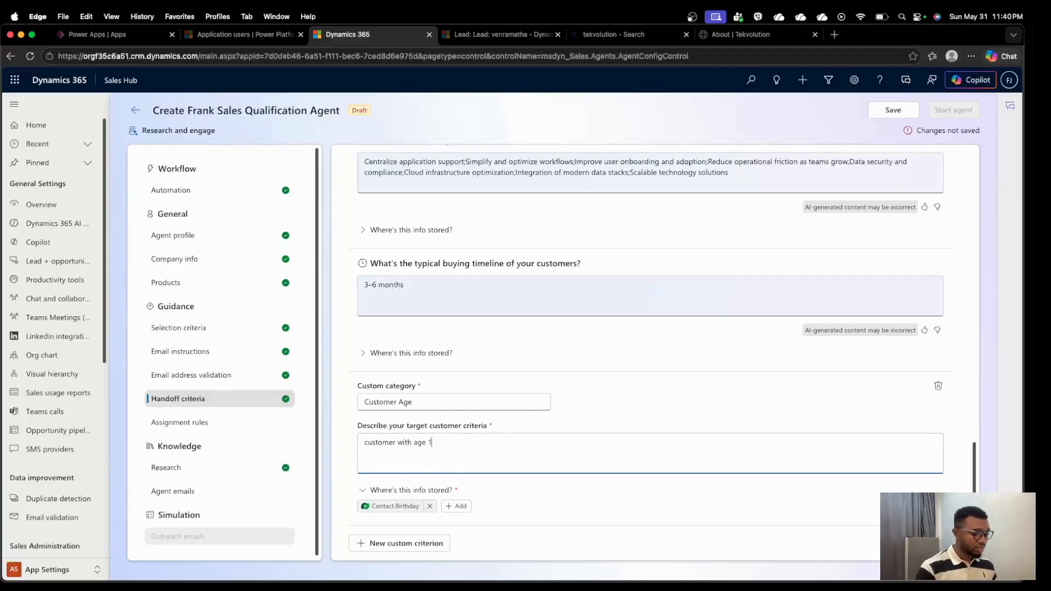
type("9")
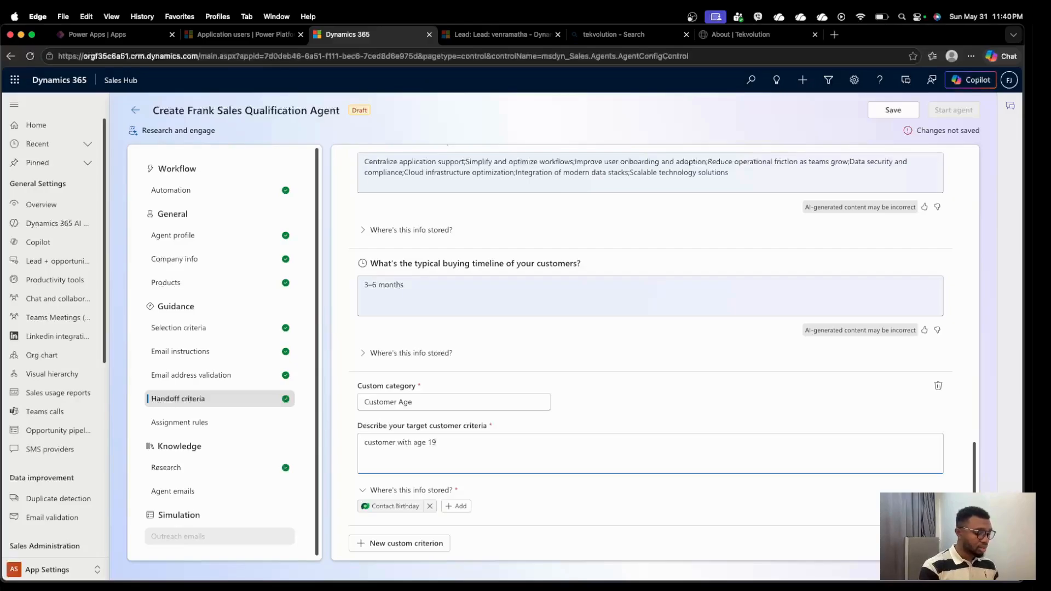
type("70")
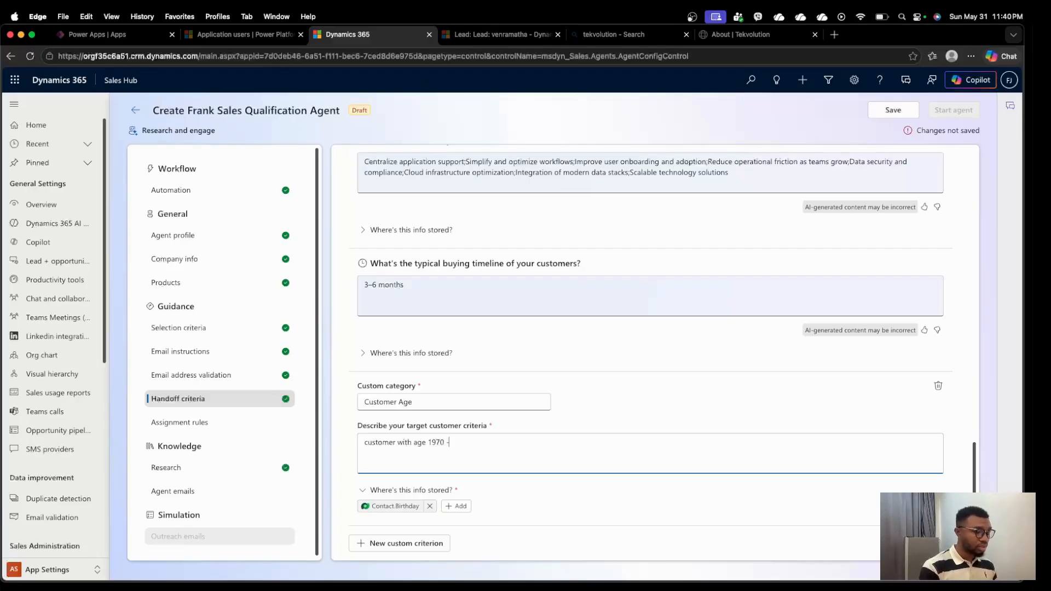
type(" -")
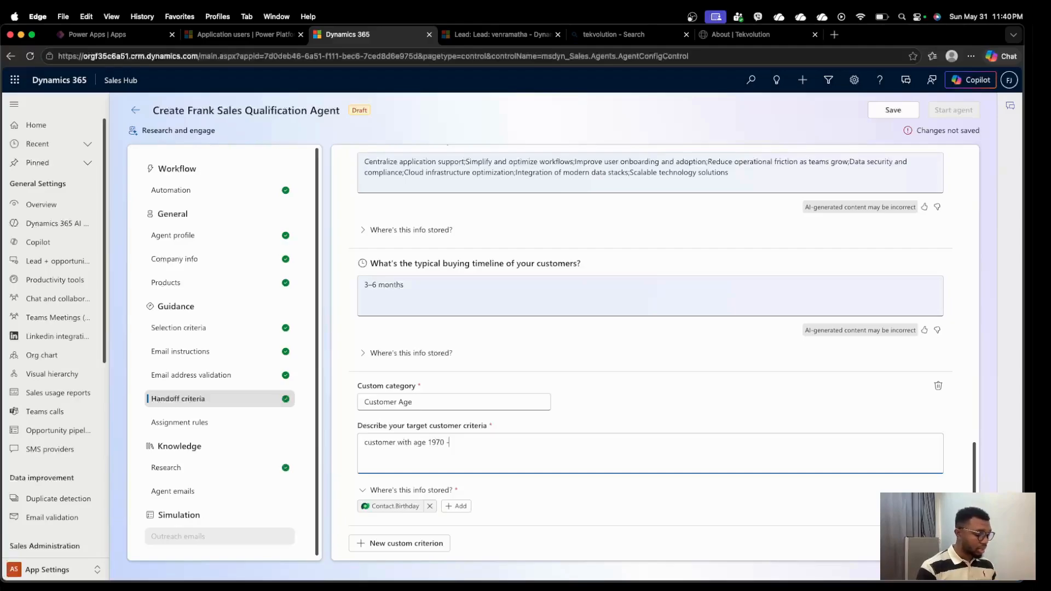
type("2005")
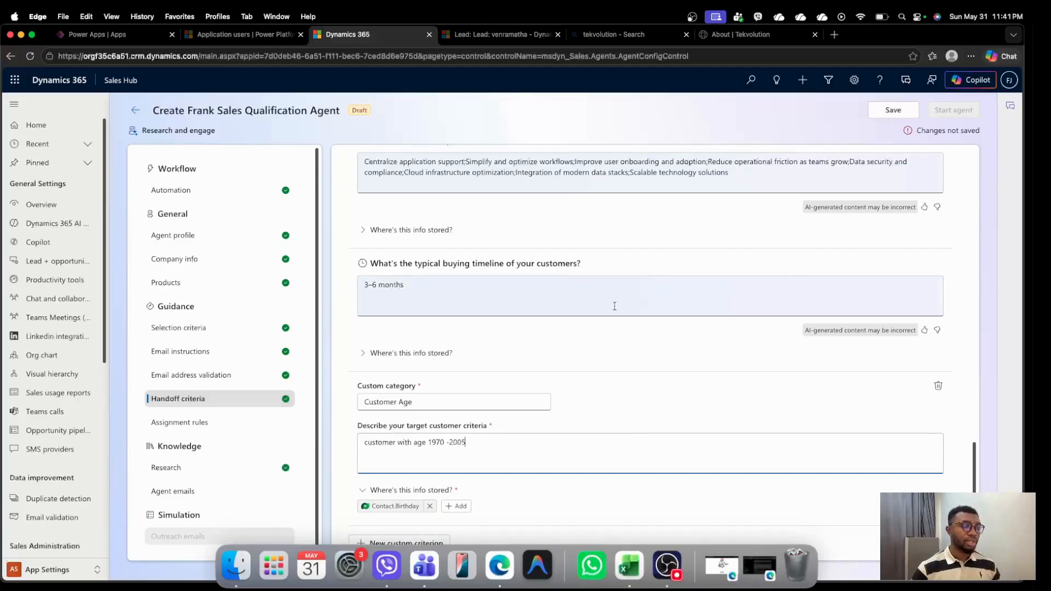
left_click(622, 376)
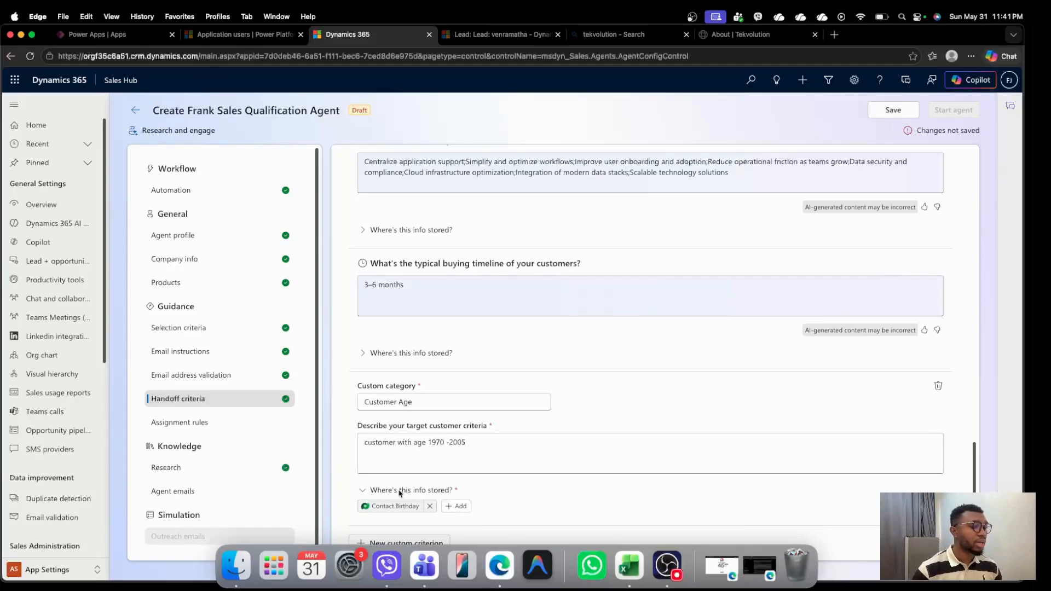
left_click(892, 113)
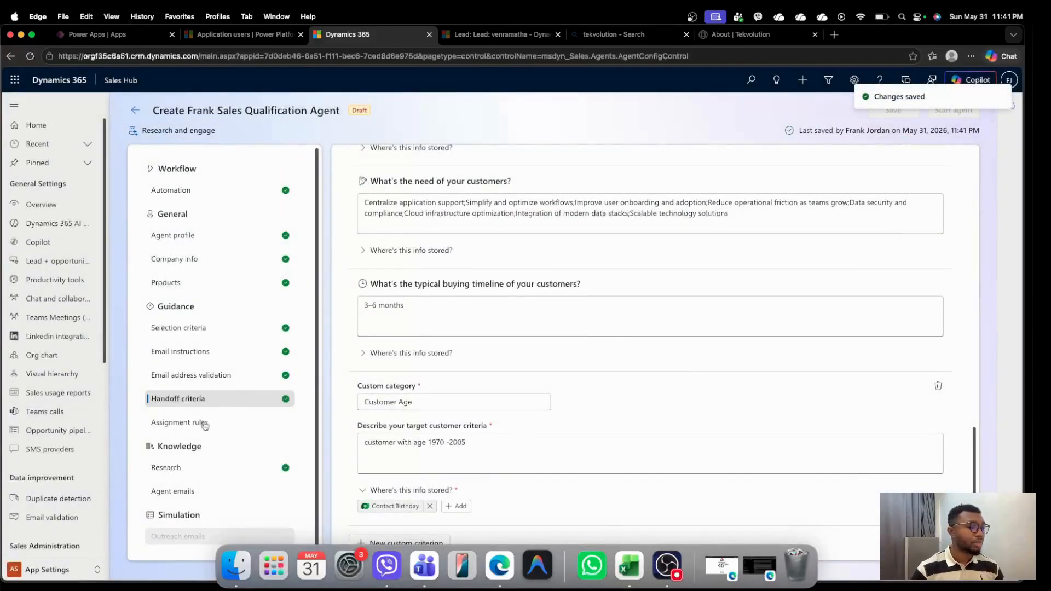
- Open the assignment rules, check the list of specific sellers, and set the agent to hand leads over to Any seller
scroll(200, 476, "down", 1)
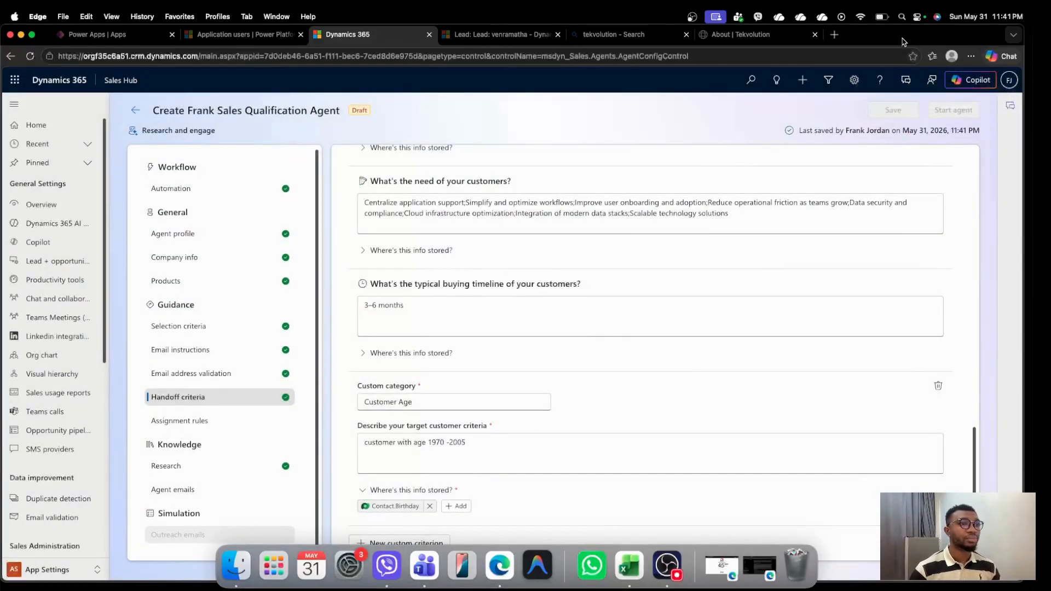
left_click_drag(900, 20, 904, 24)
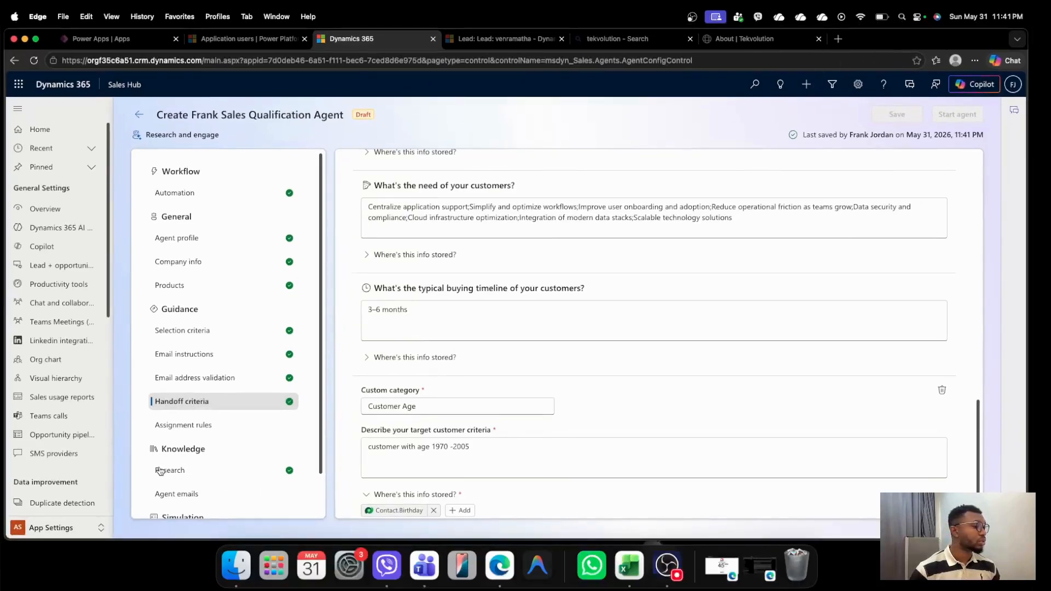
left_click(186, 426)
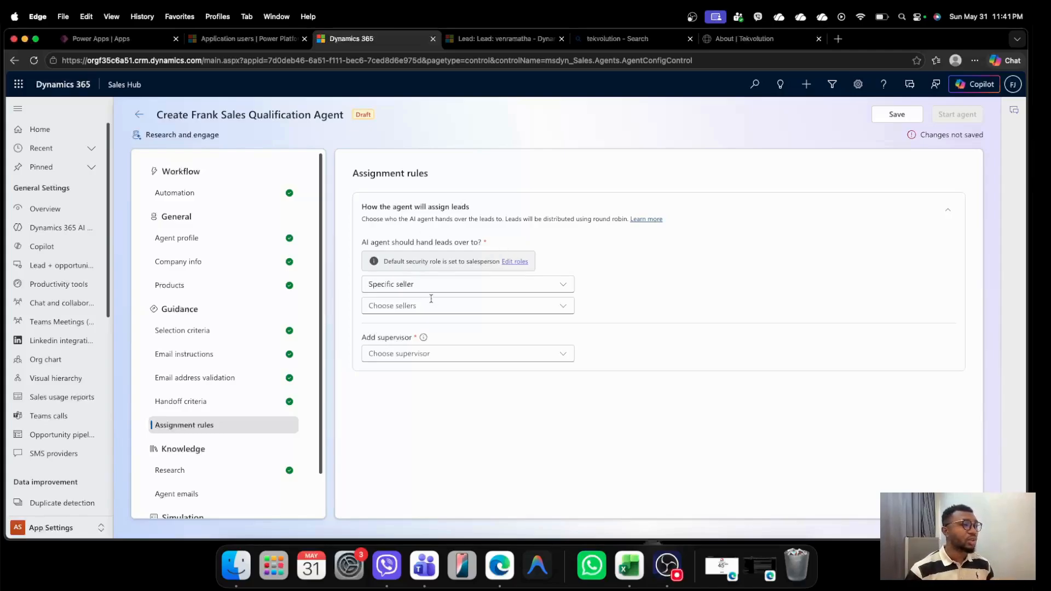
left_click_drag(575, 219, 633, 219)
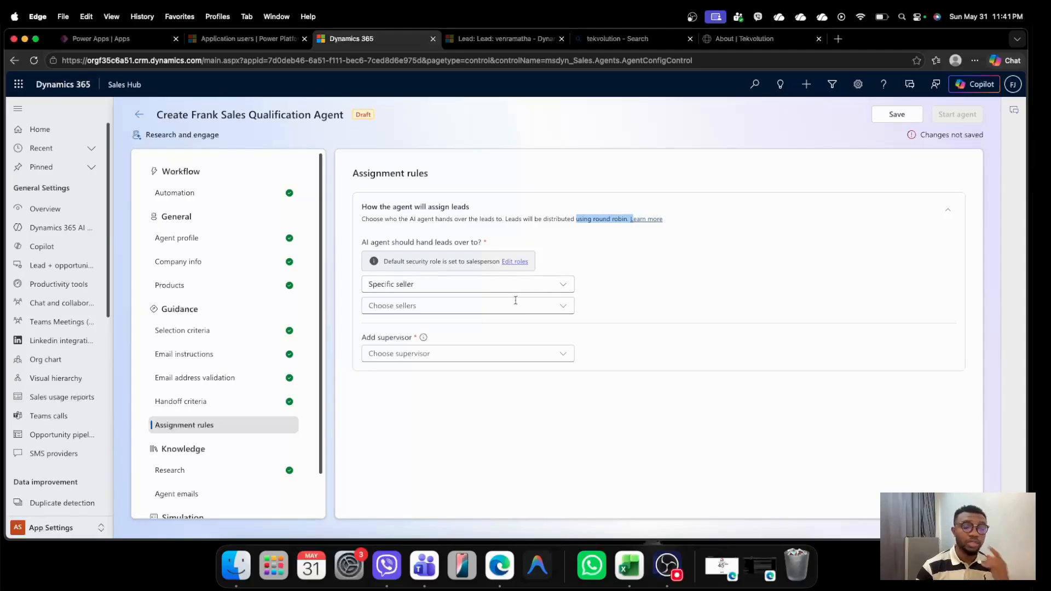
left_click(545, 305)
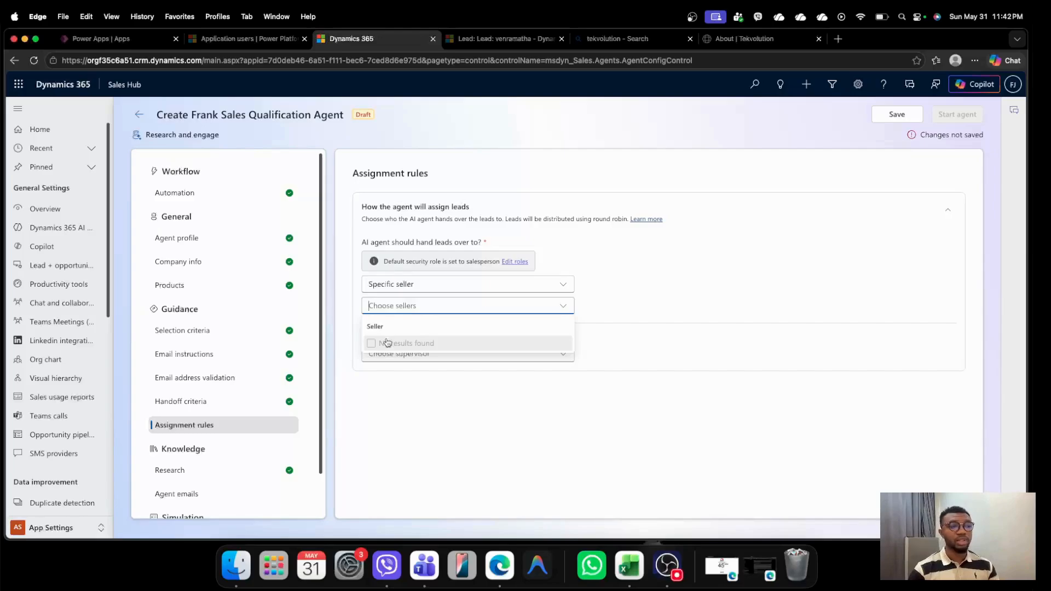
left_click(567, 302)
left_click(563, 285)
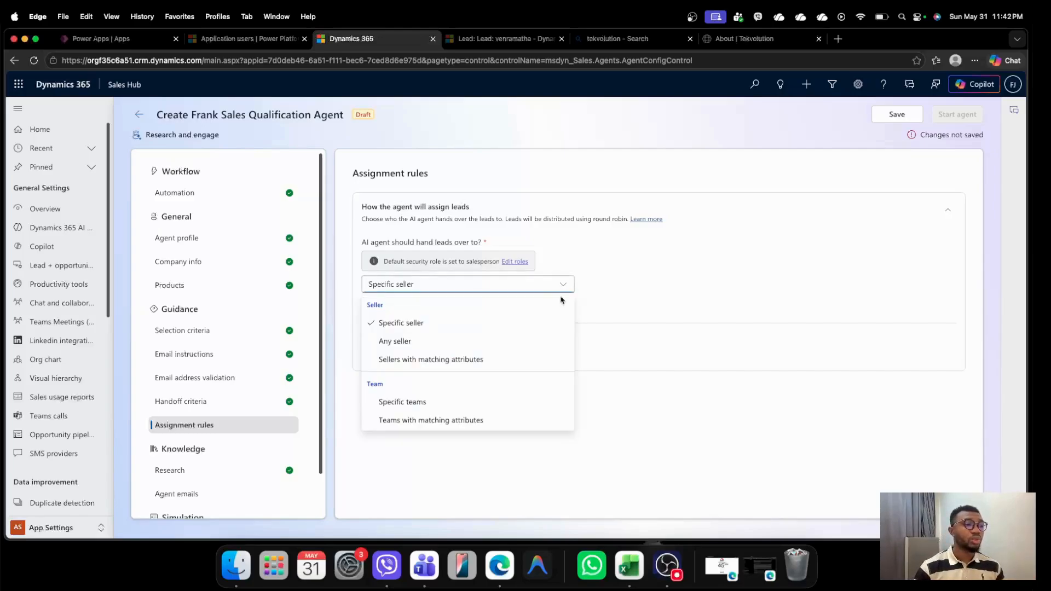
left_click(402, 342)
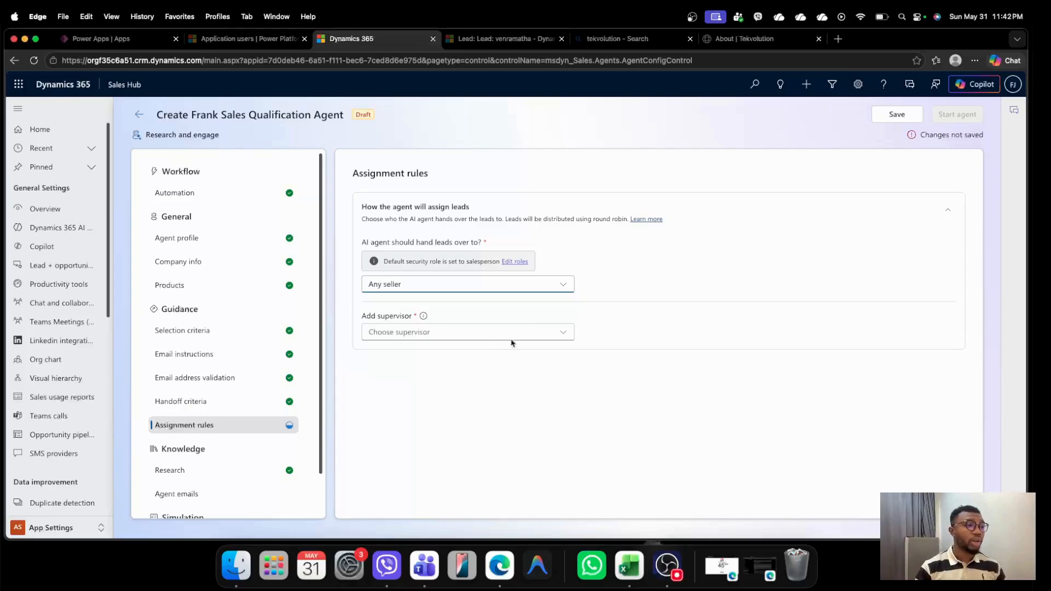
- Try the Sellers with matching attributes option with an Other Country/Region Equals condition, and remove the condition
left_click(563, 289)
left_click(425, 359)
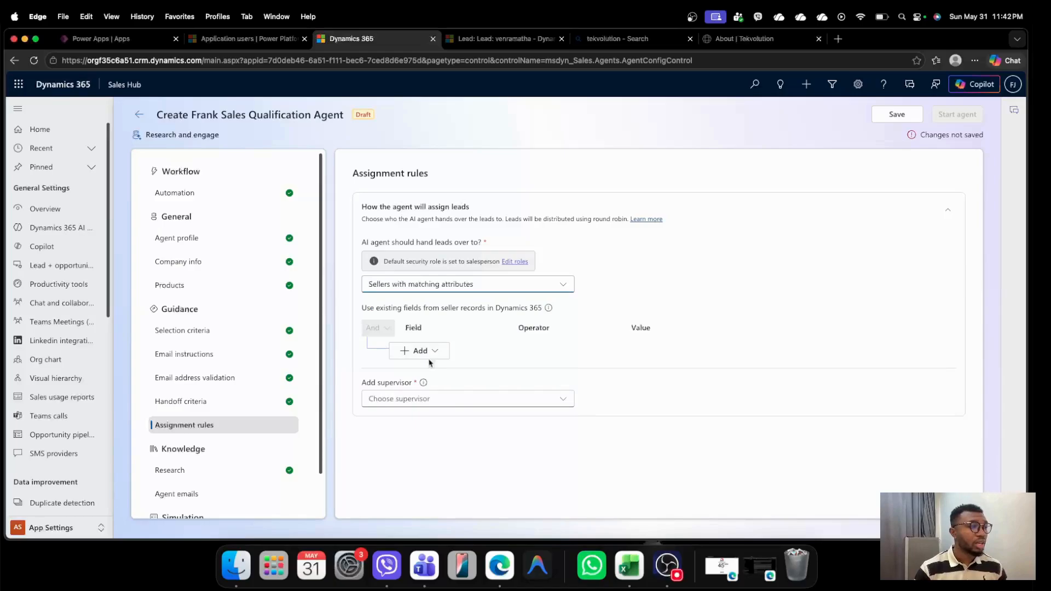
left_click(429, 353)
left_click(427, 376)
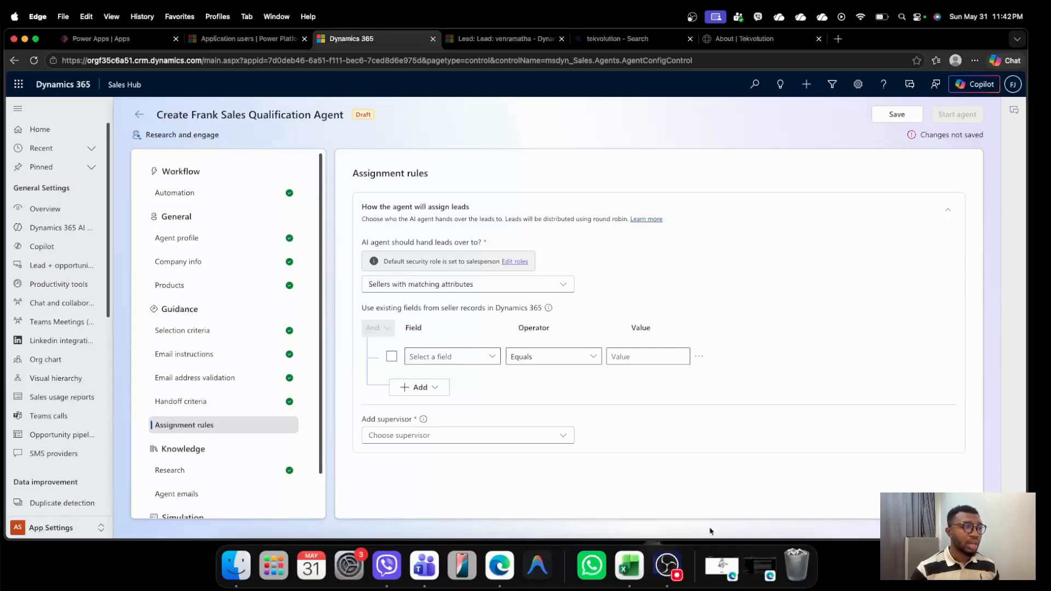
left_click(492, 357)
scroll(579, 327, "down", 2)
scroll(580, 328, "down", 6)
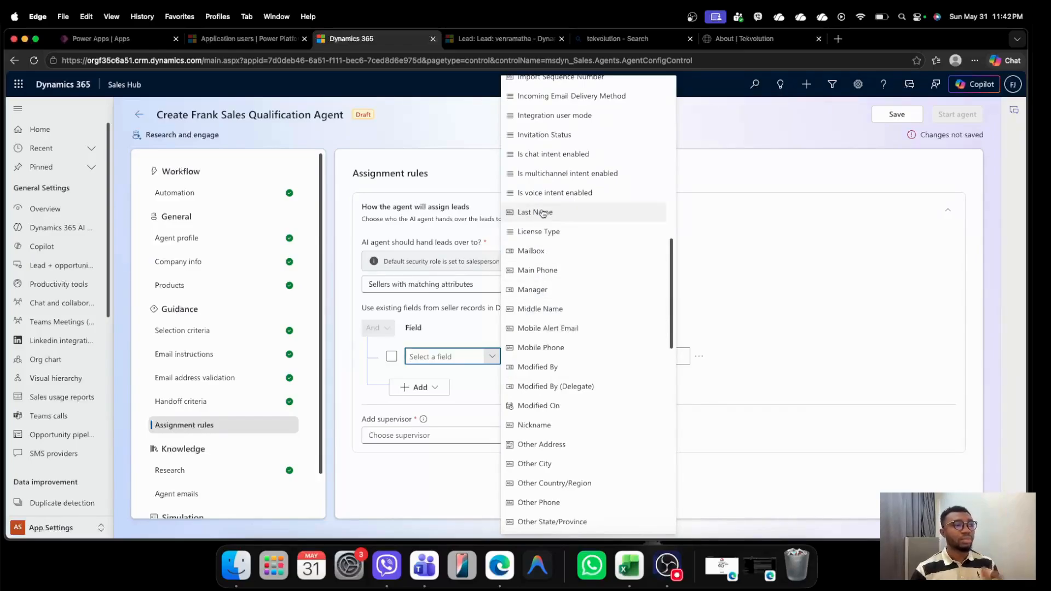
left_click(539, 483)
left_click(655, 356)
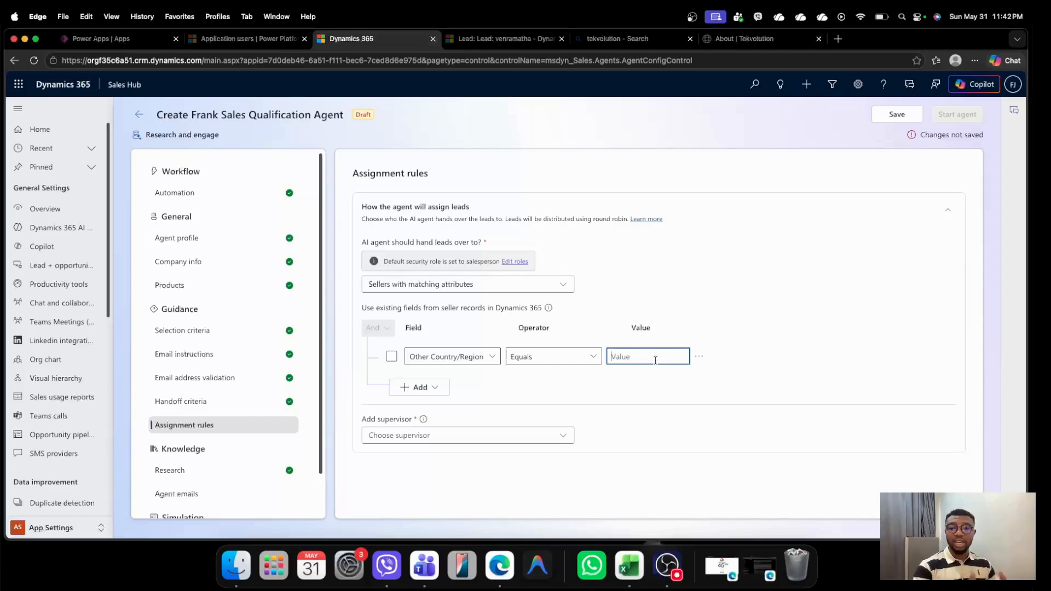
left_click(699, 356)
left_click(708, 357)
- Try Specific teams as the lead handover target, and set the target back to Any seller
left_click(561, 285)
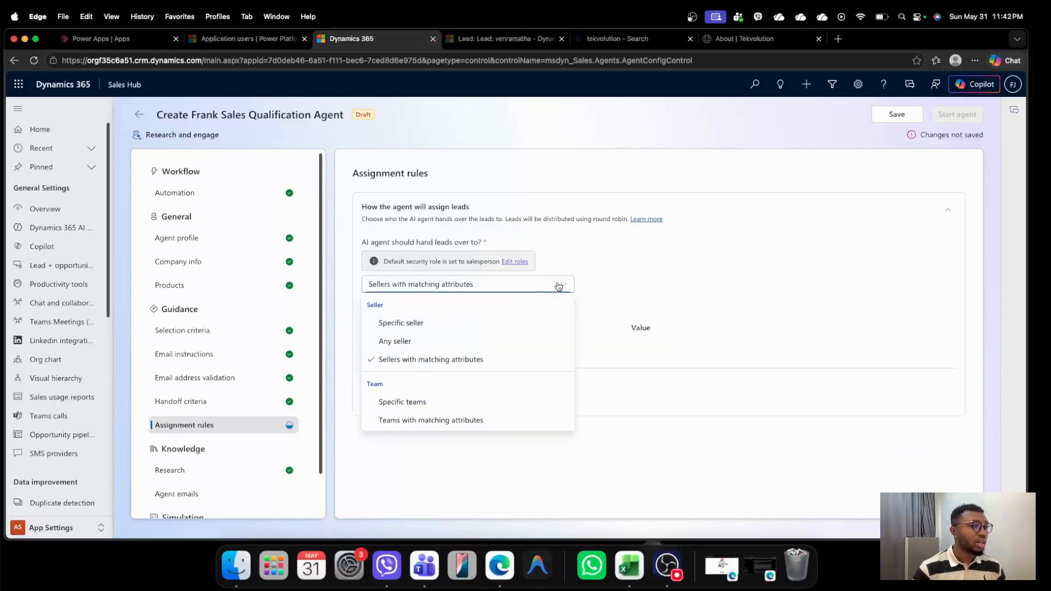
left_click(415, 409)
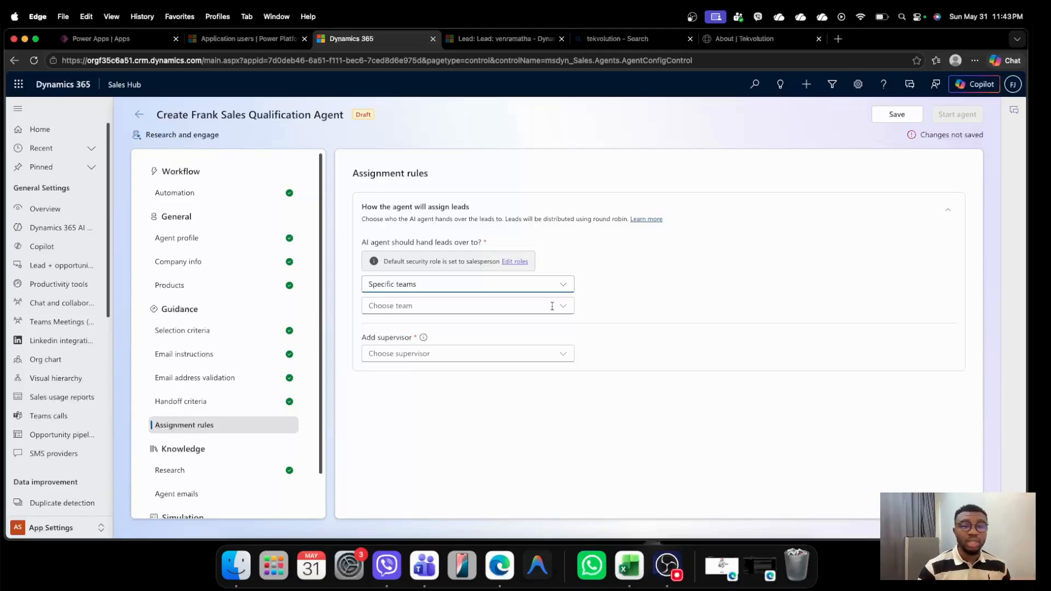
left_click(569, 285)
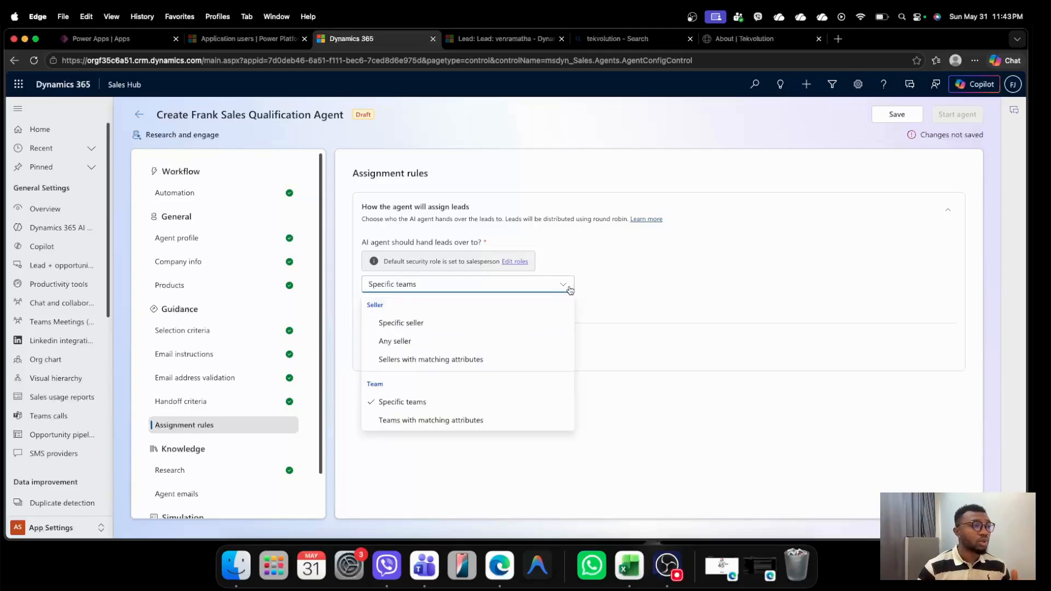
left_click(404, 341)
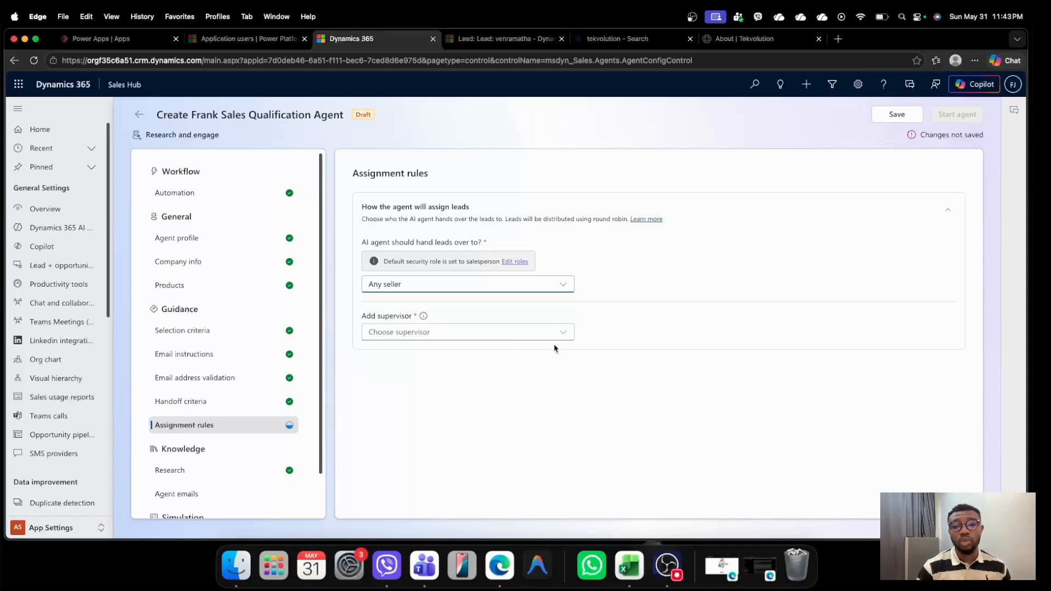
- Add the signed-in user as supervisor in the assignment rules and save the agent configuration
mouse_move(423, 318)
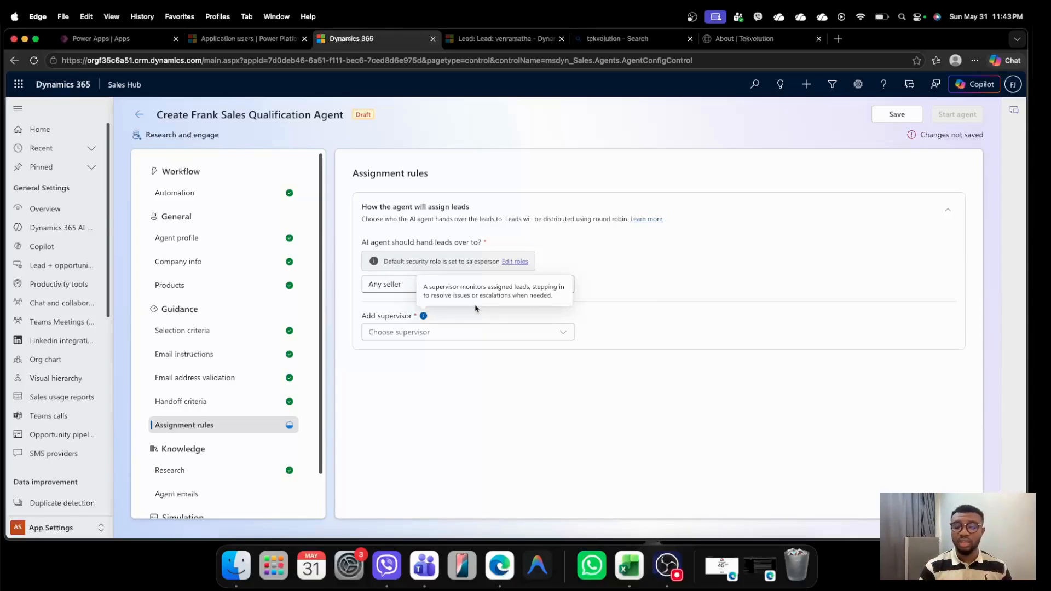
left_click(538, 336)
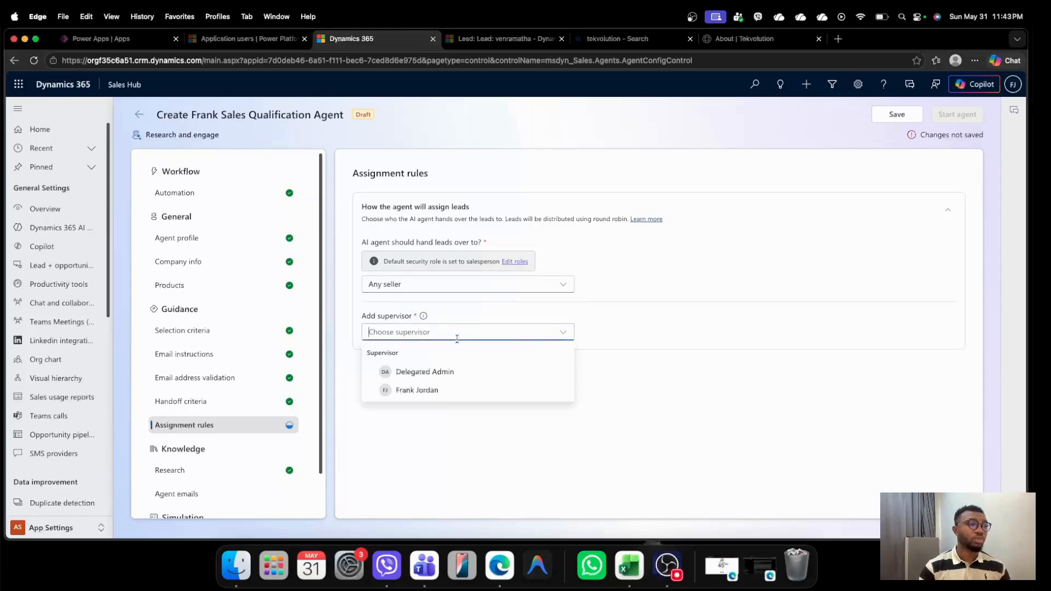
left_click(417, 390)
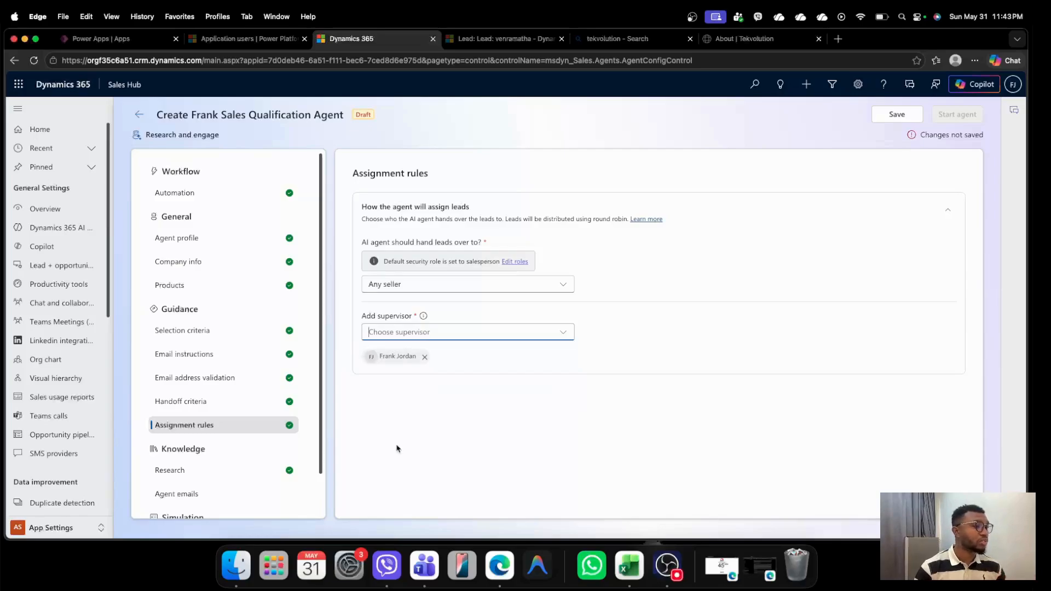
left_click(898, 116)
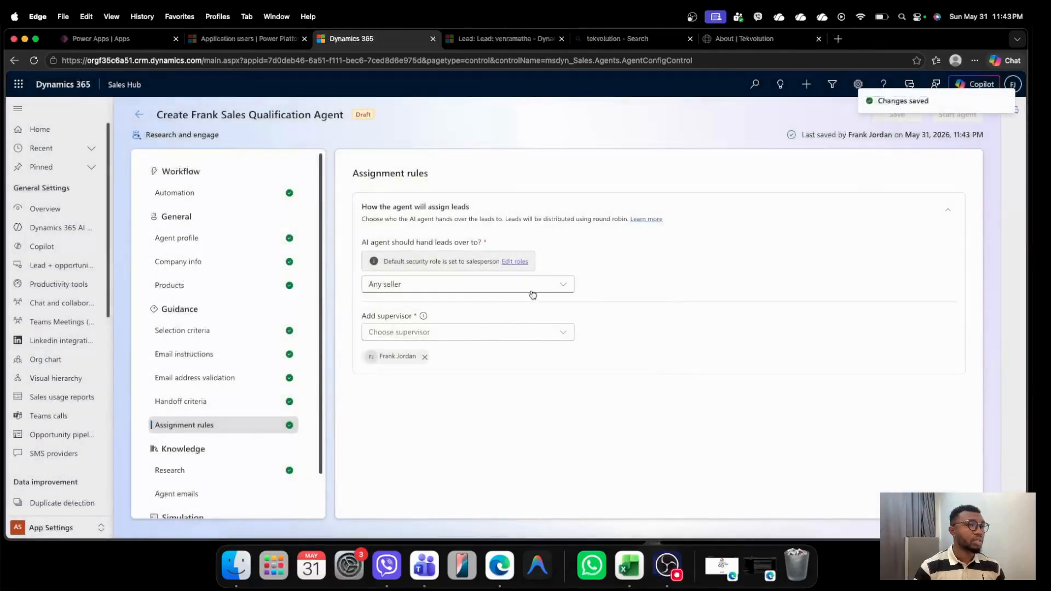
- Go to the Research knowledge settings, expand Company research, and open its knowledge sources in Microsoft Copilot Studio
left_click(181, 471)
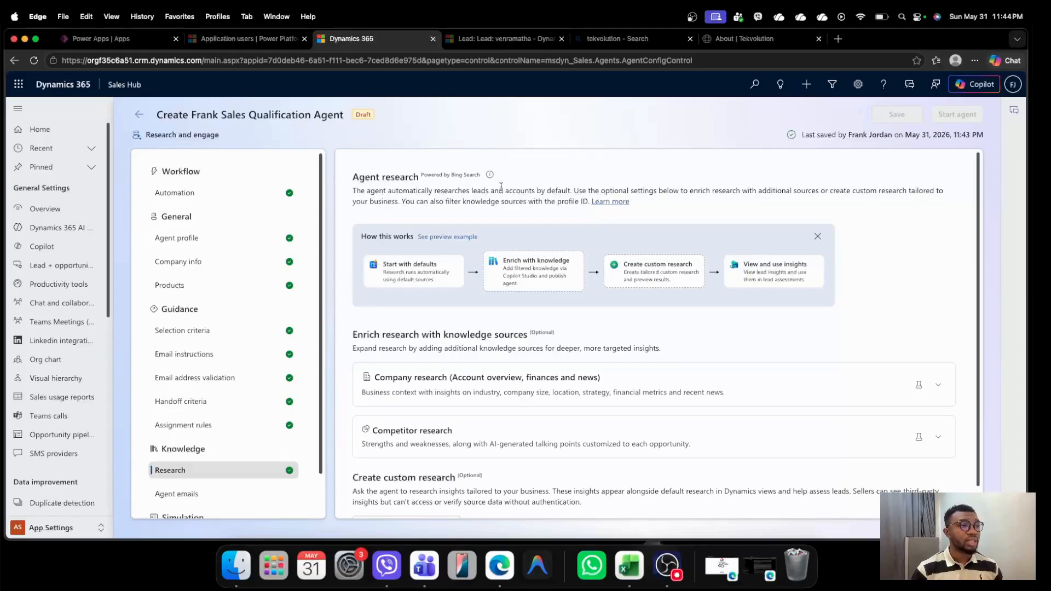
left_click_drag(545, 191, 576, 191)
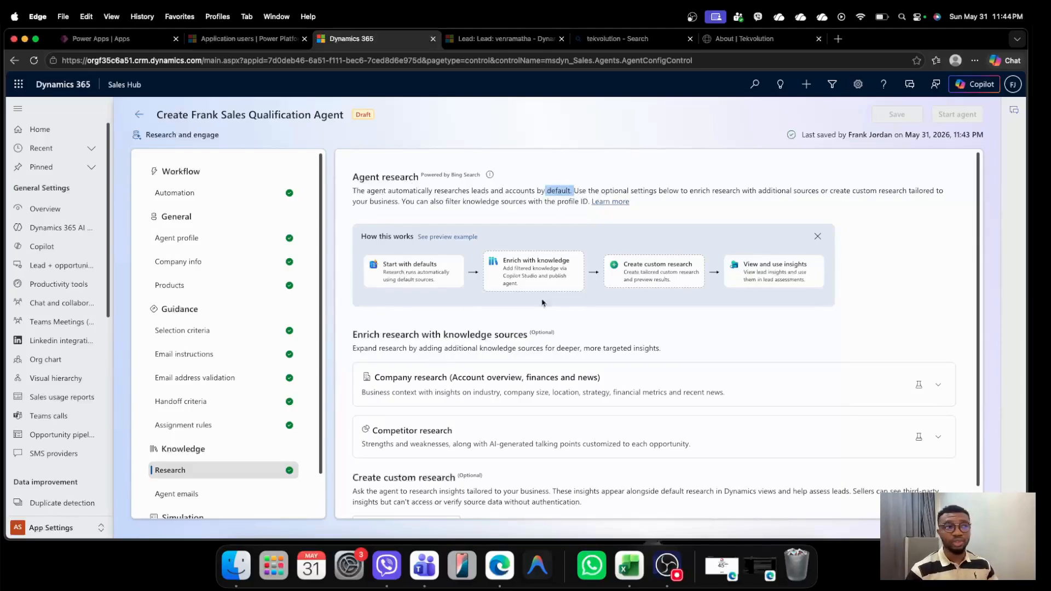
left_click(586, 191)
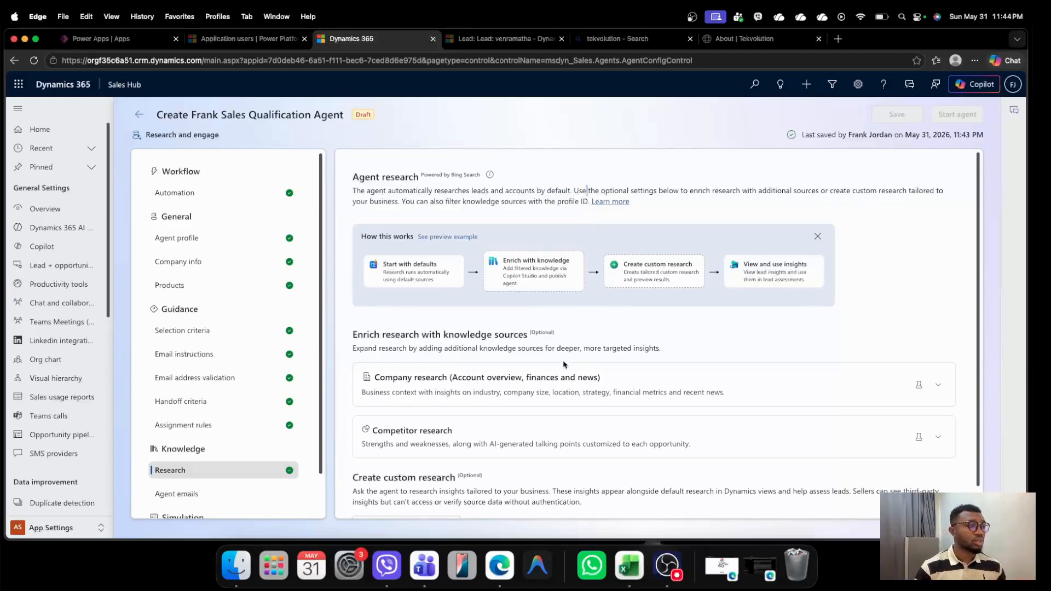
scroll(537, 367, "down", 1)
scroll(536, 367, "down", 1)
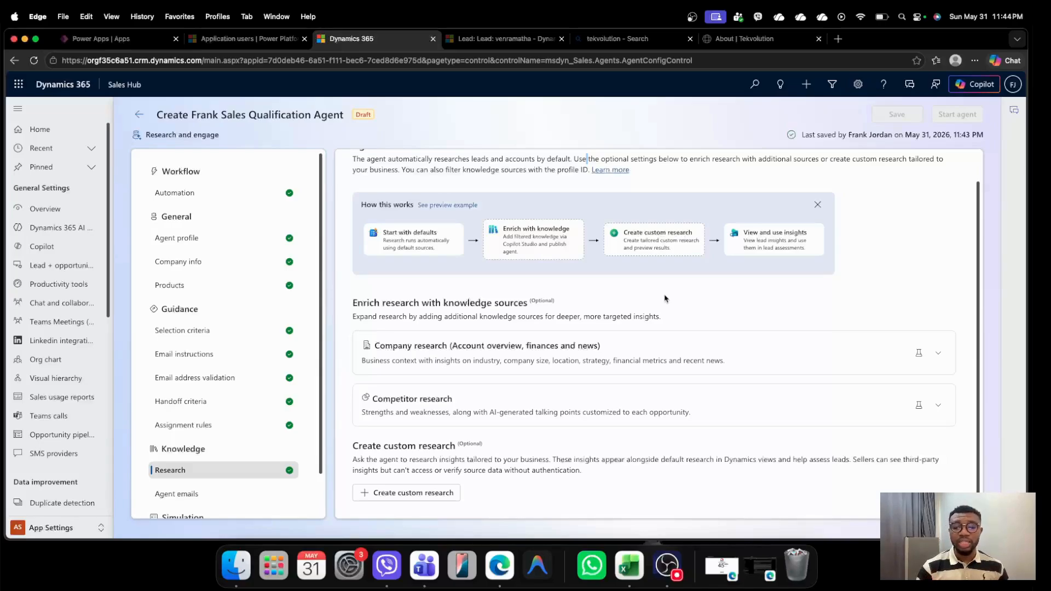
left_click(939, 353)
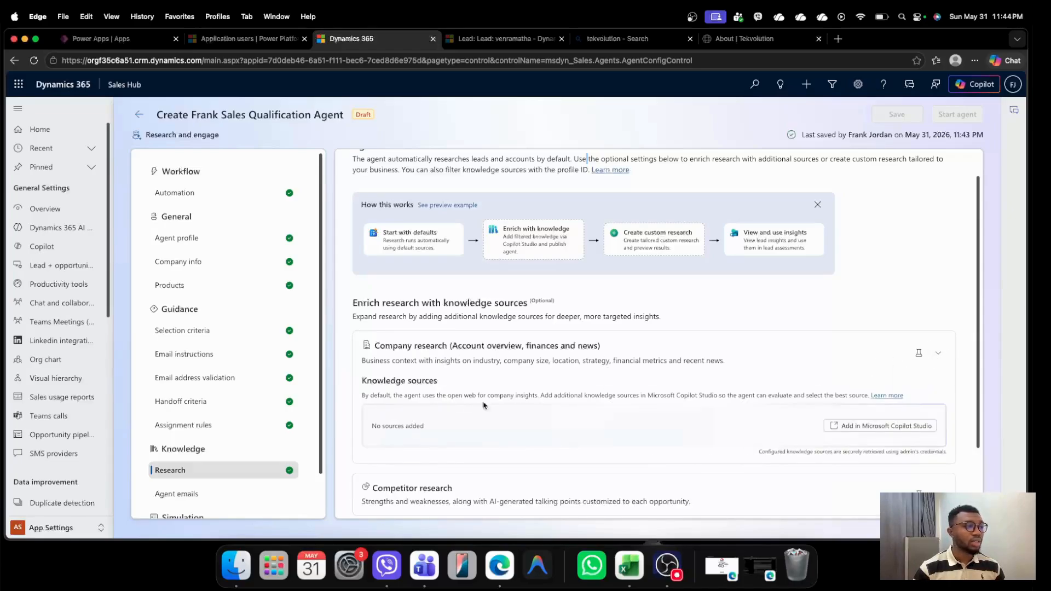
left_click(858, 426)
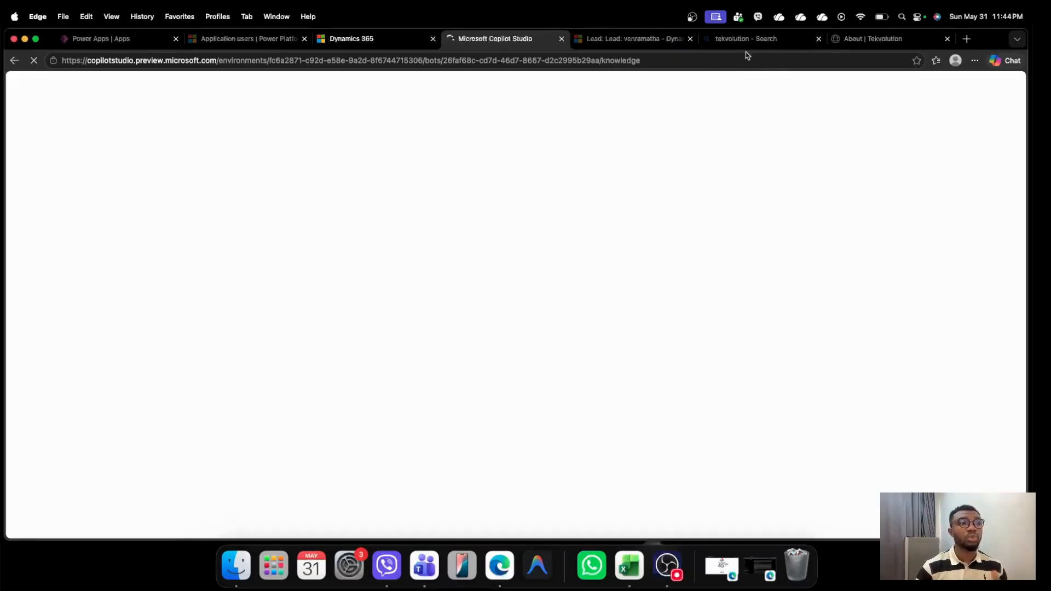
- Switch to the Tekvolution website, go to its home page, and copy the base address without index.html
left_click(866, 41)
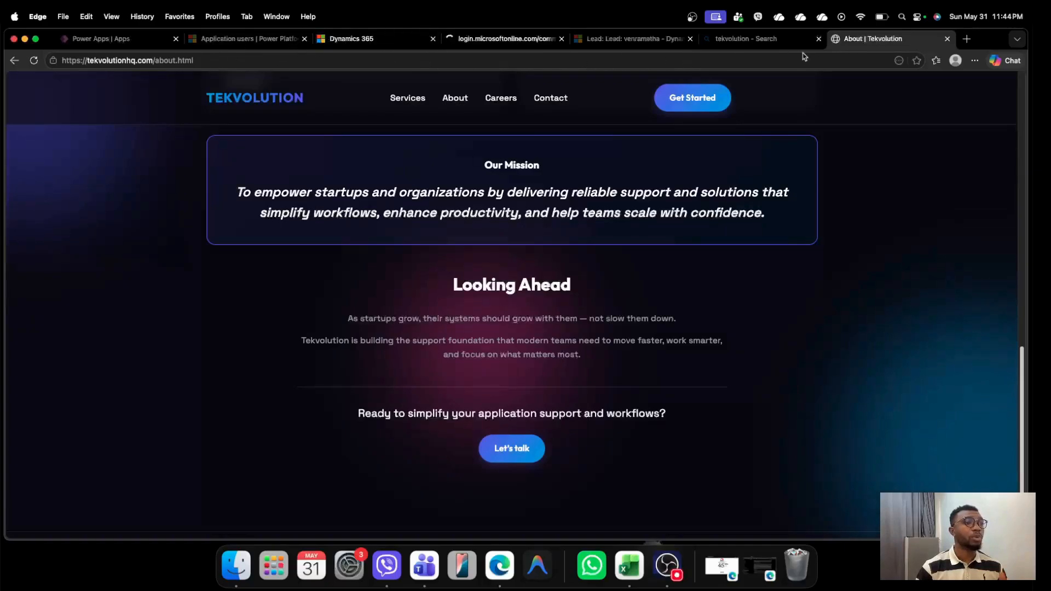
left_click(262, 100)
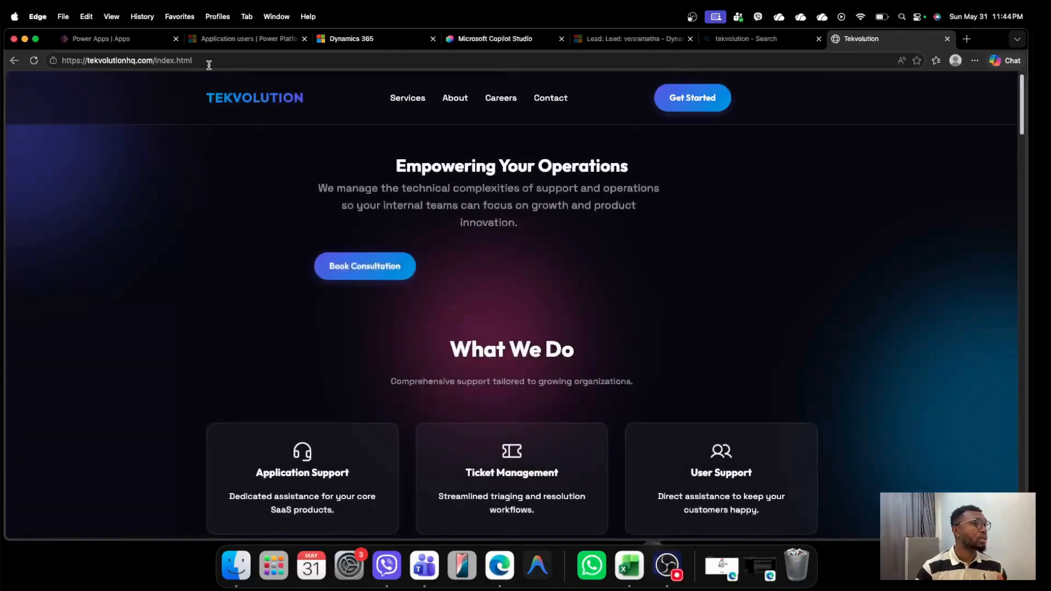
left_click(158, 59)
left_click_drag(157, 60, 69, 61)
key("super+c")
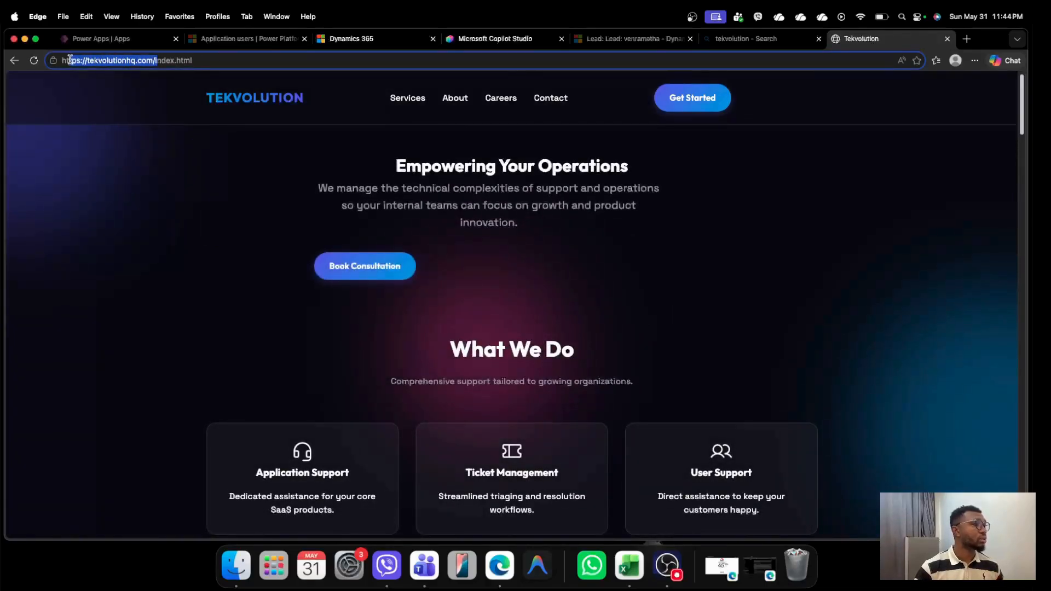
- In Copilot Studio, add tps://tekvolutionhq.com as a public website knowledge source to the research agent, and return to Dynamics 365
left_click(474, 39)
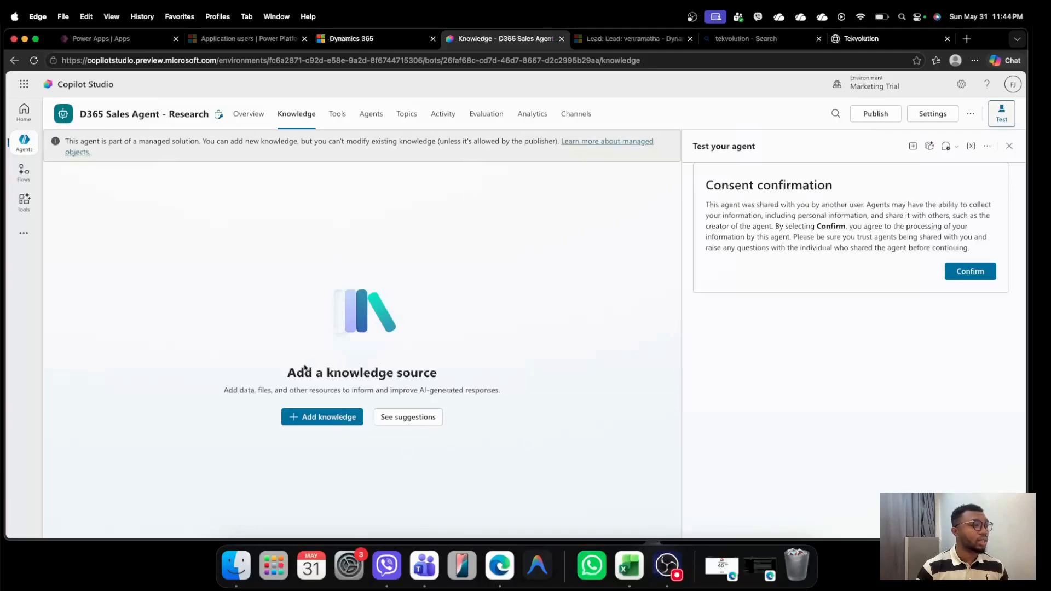
left_click(325, 420)
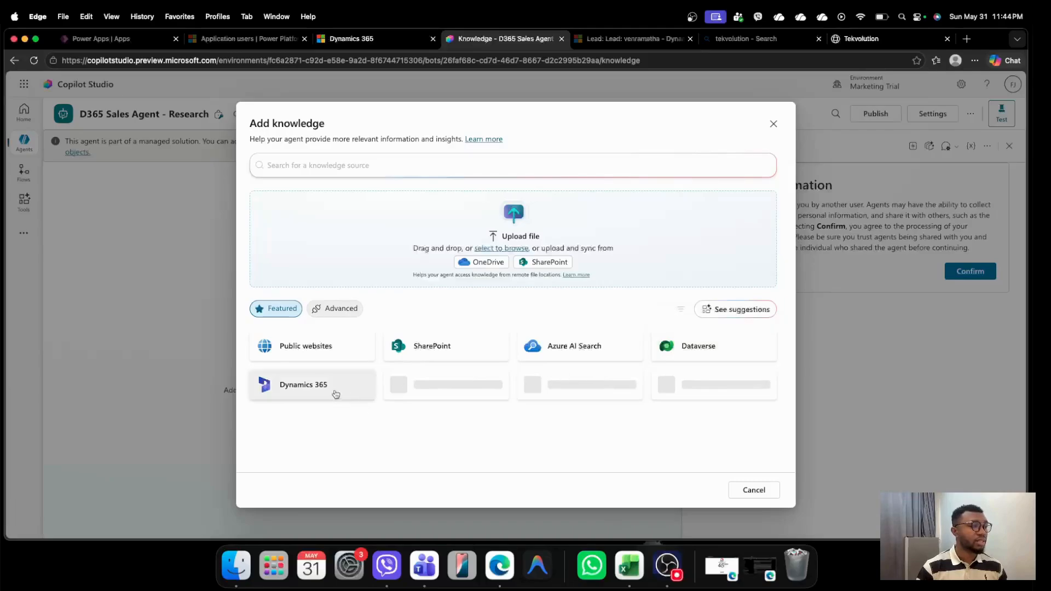
left_click(326, 347)
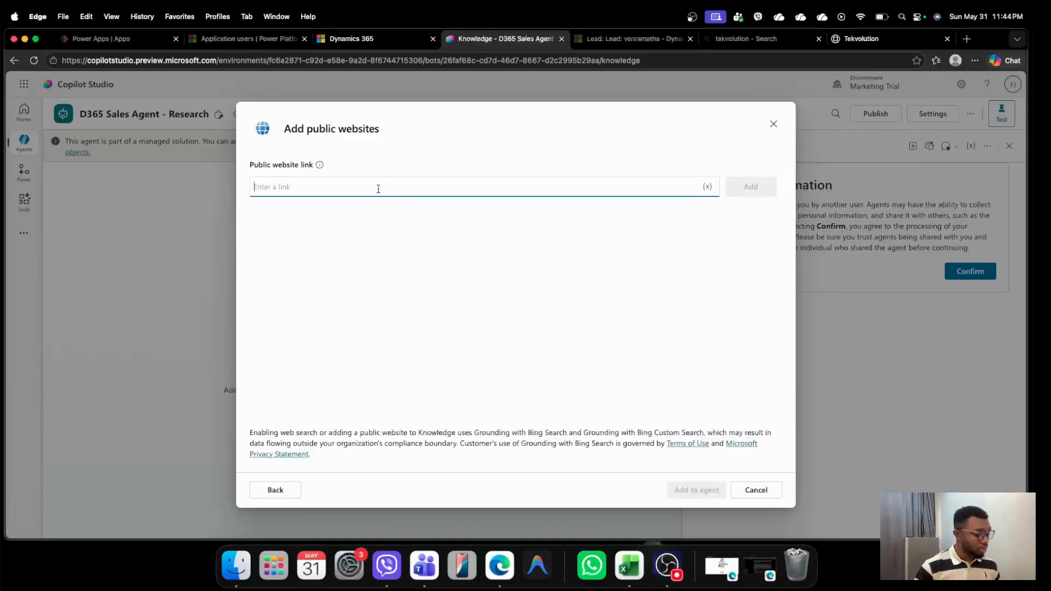
key("super+v")
key("BackSpace")
key("BackSpace")
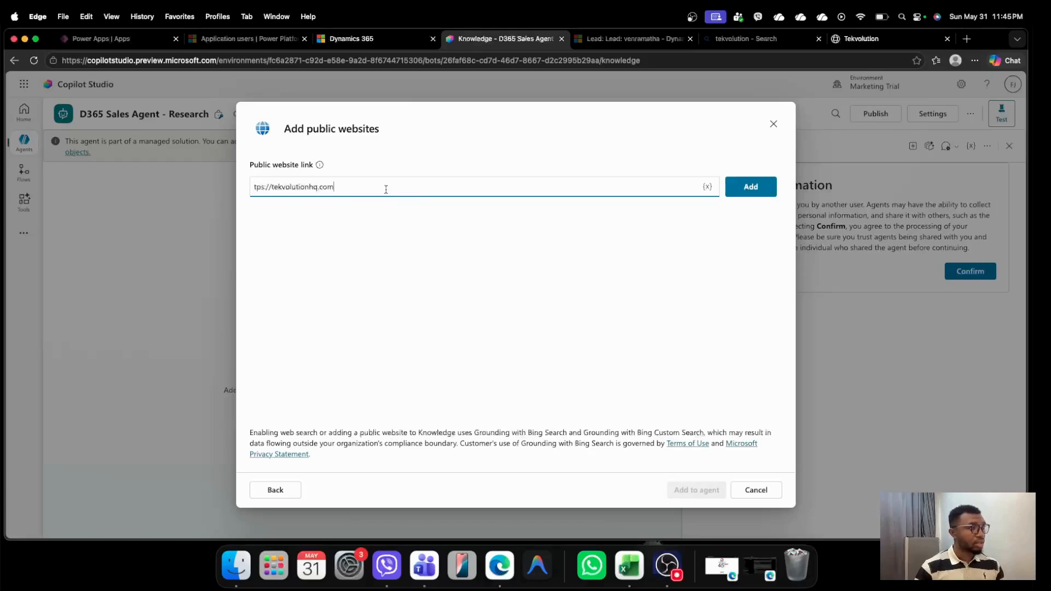
left_click(750, 186)
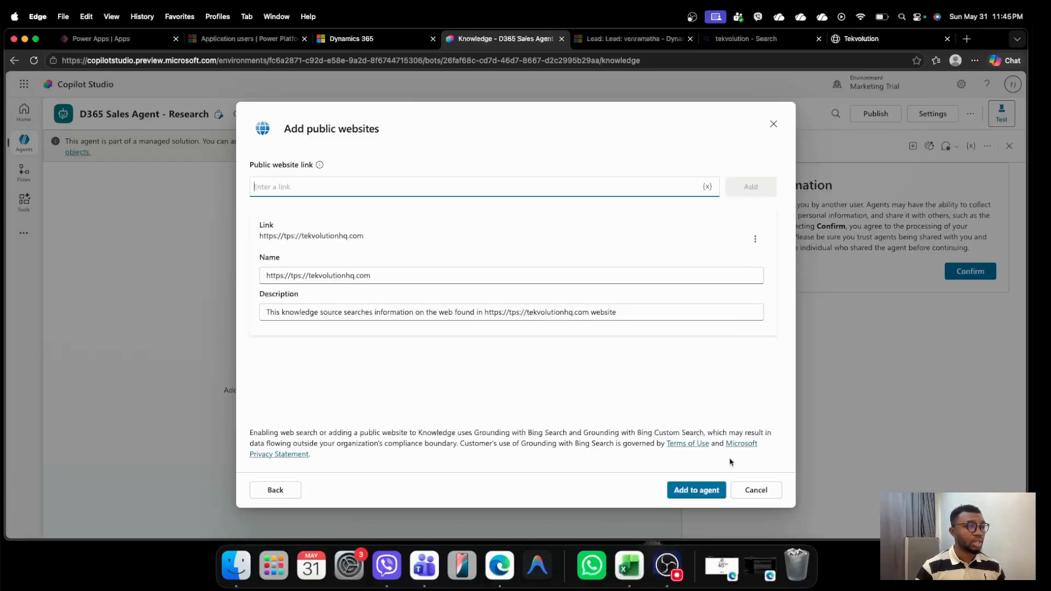
left_click(700, 492)
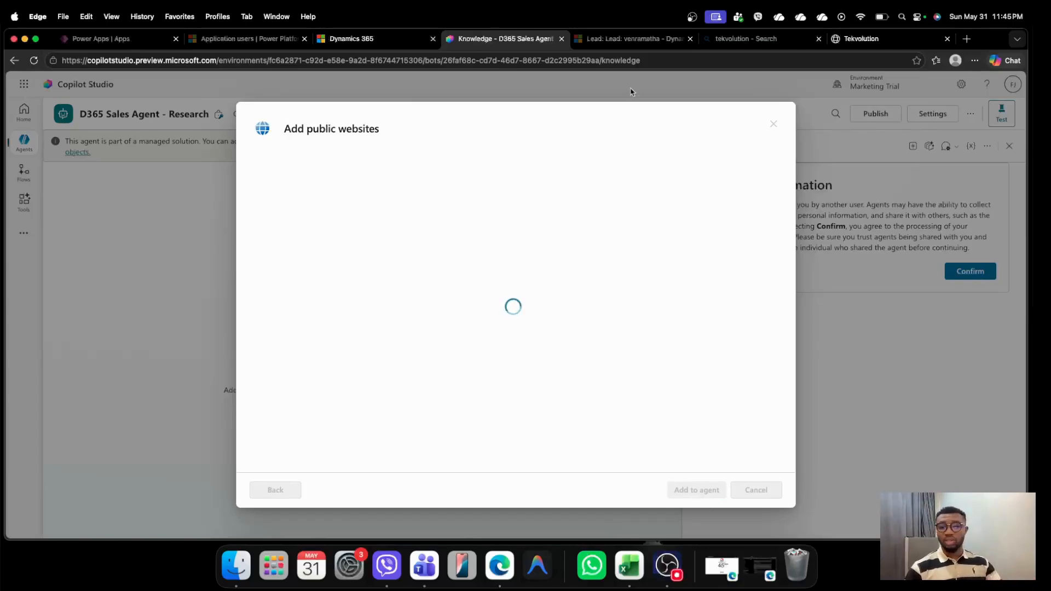
left_click(372, 39)
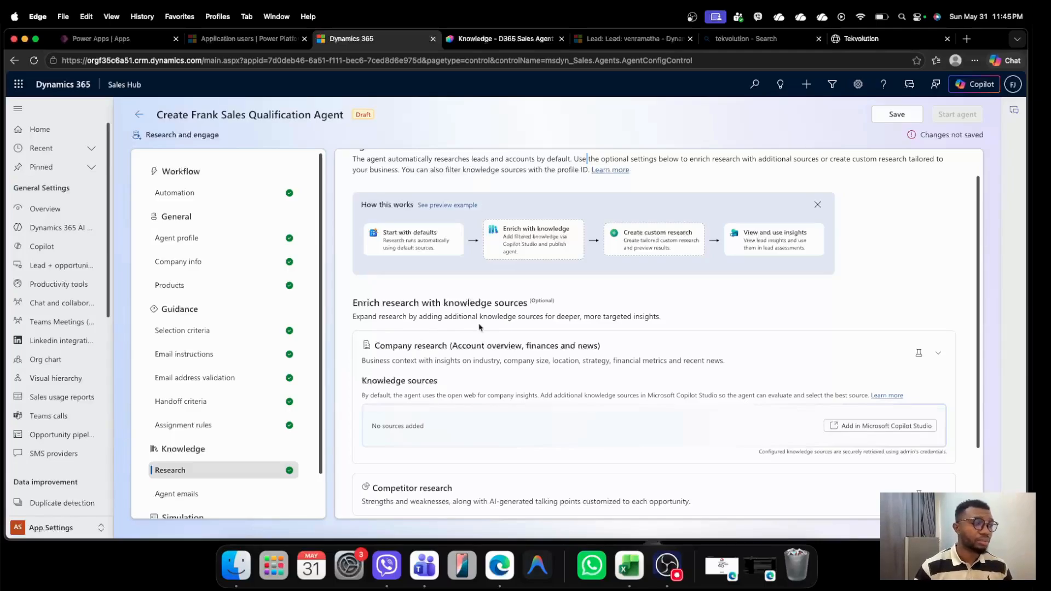
- Accept the research agent's consent confirmation in Copilot Studio, close that page, and return to the Research settings in Dynamics 365
scroll(536, 334, "down", 2)
scroll(794, 246, "up", 3)
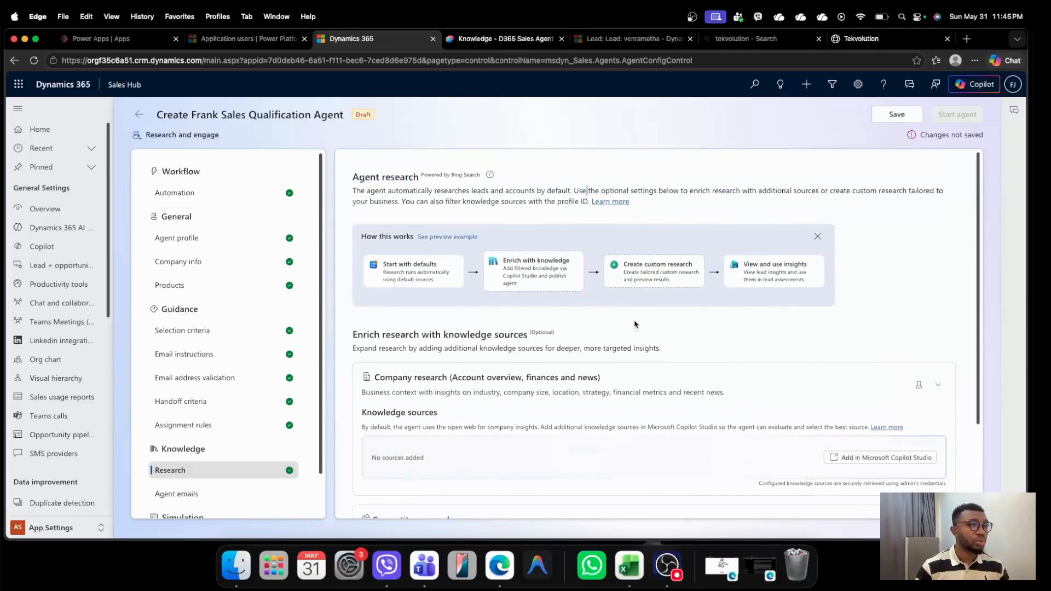
scroll(727, 342, "down", 3)
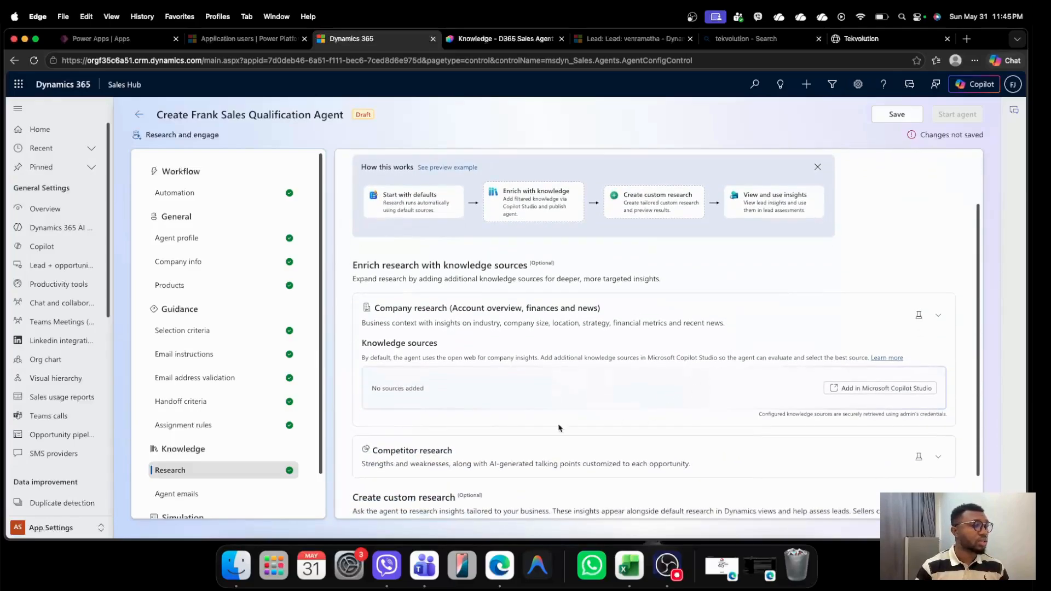
left_click(503, 39)
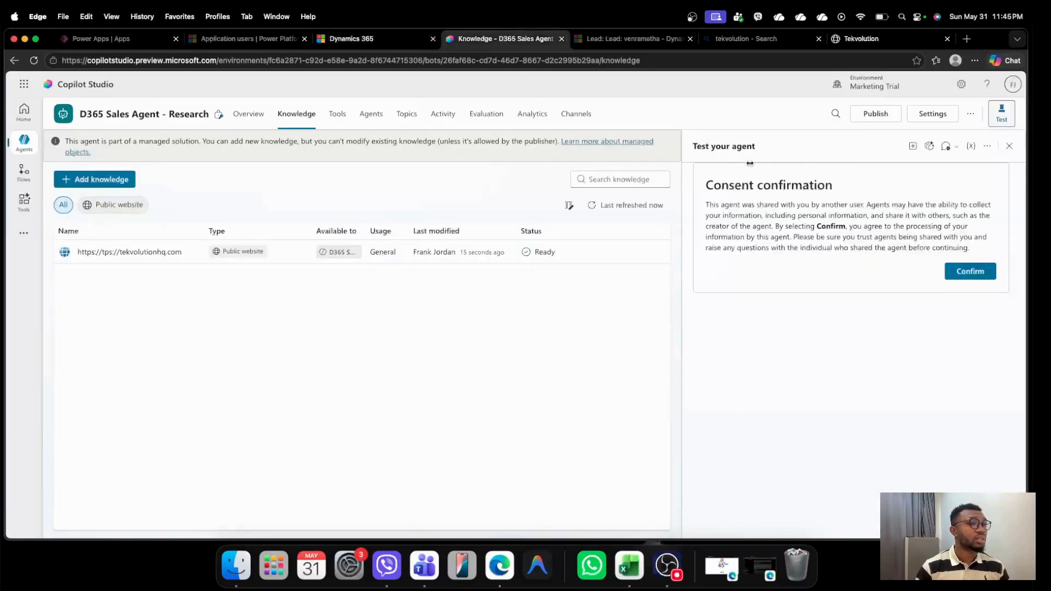
left_click(976, 273)
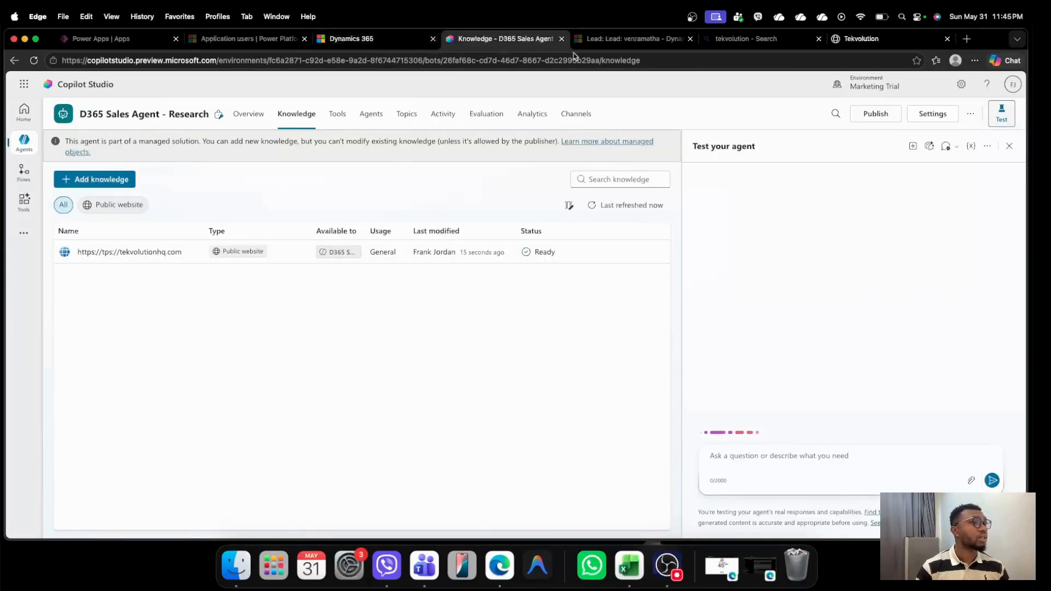
left_click(562, 39)
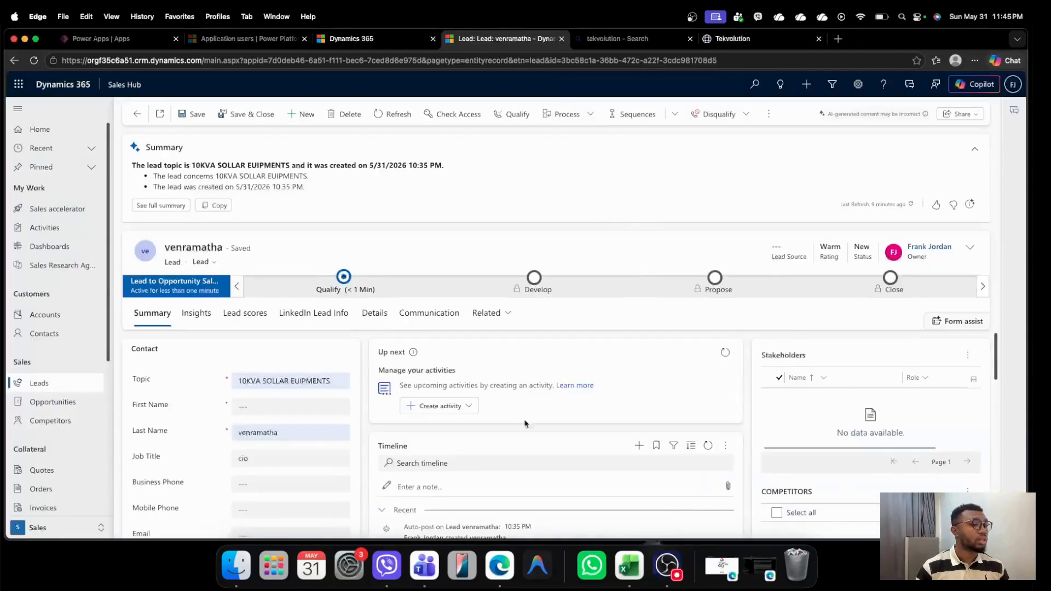
left_click(383, 39)
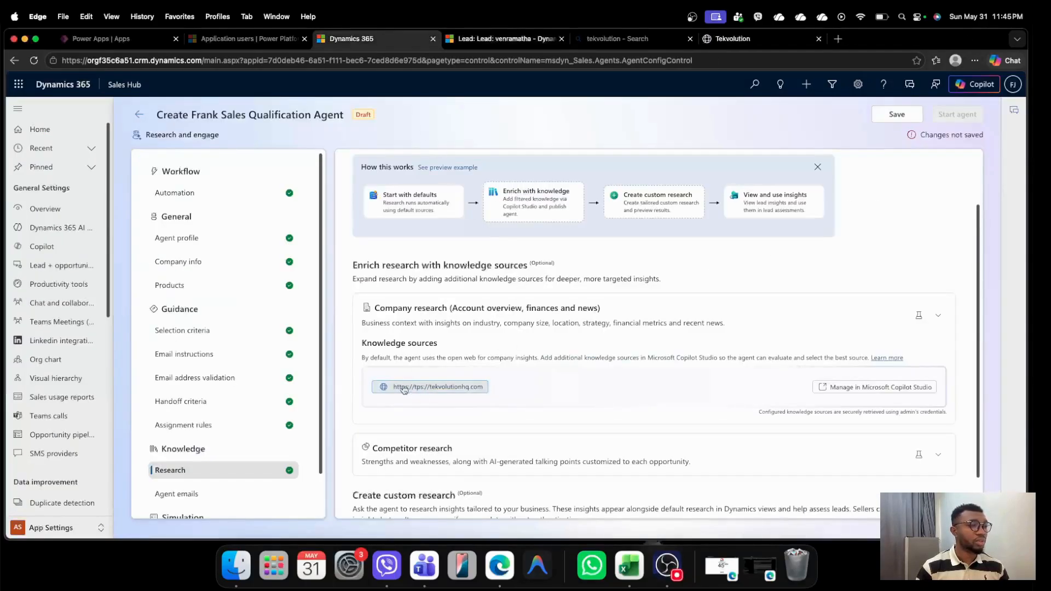
scroll(529, 343, "down", 2)
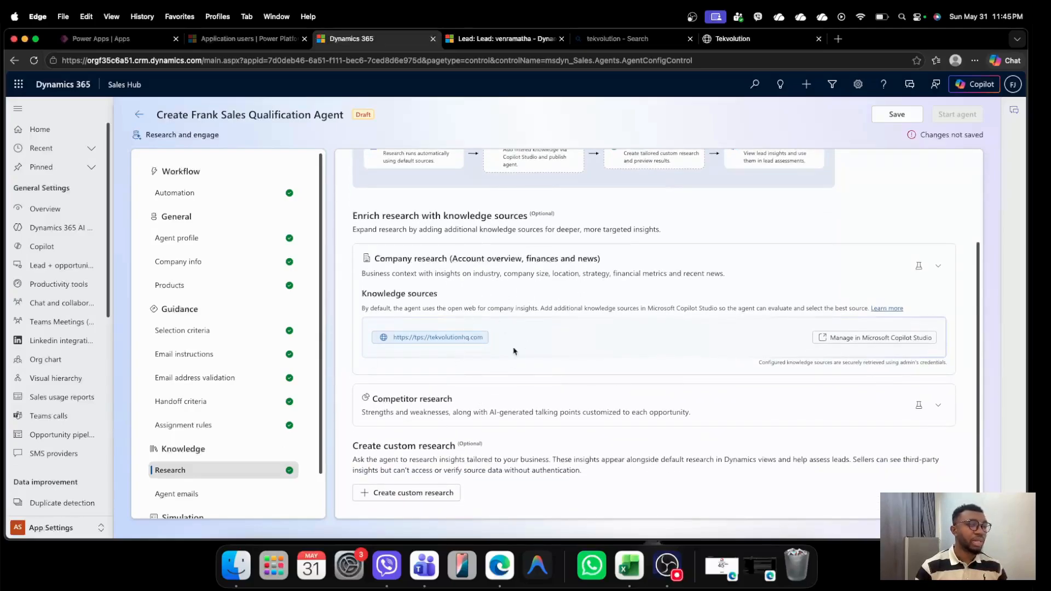
scroll(376, 308, "up", 5)
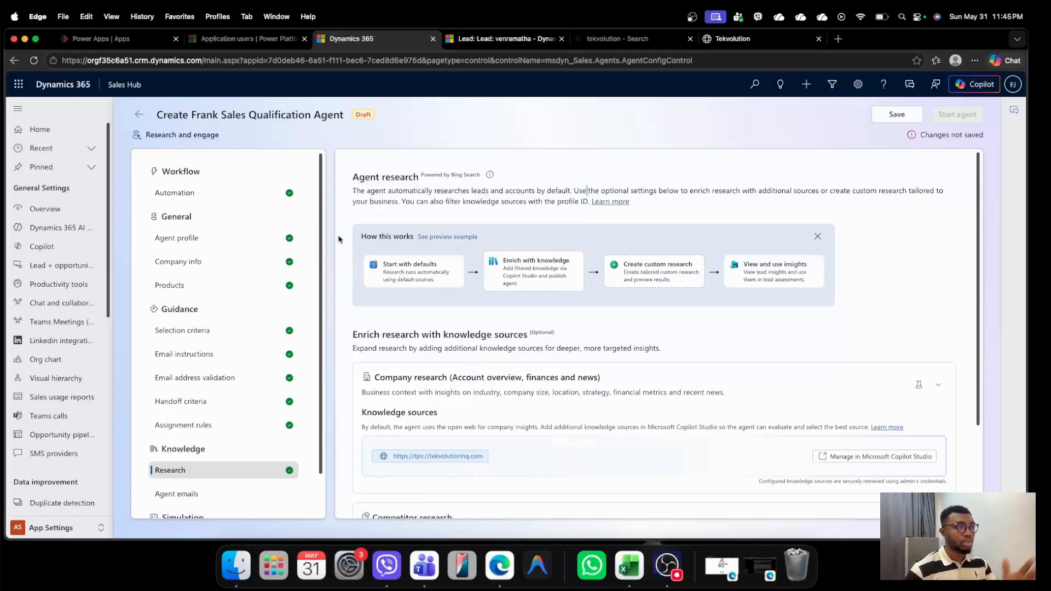
- Go to the Agent emails settings, open the email personalization knowledge sources in Copilot Studio, and switch back to Dynamics 365
left_click(205, 499)
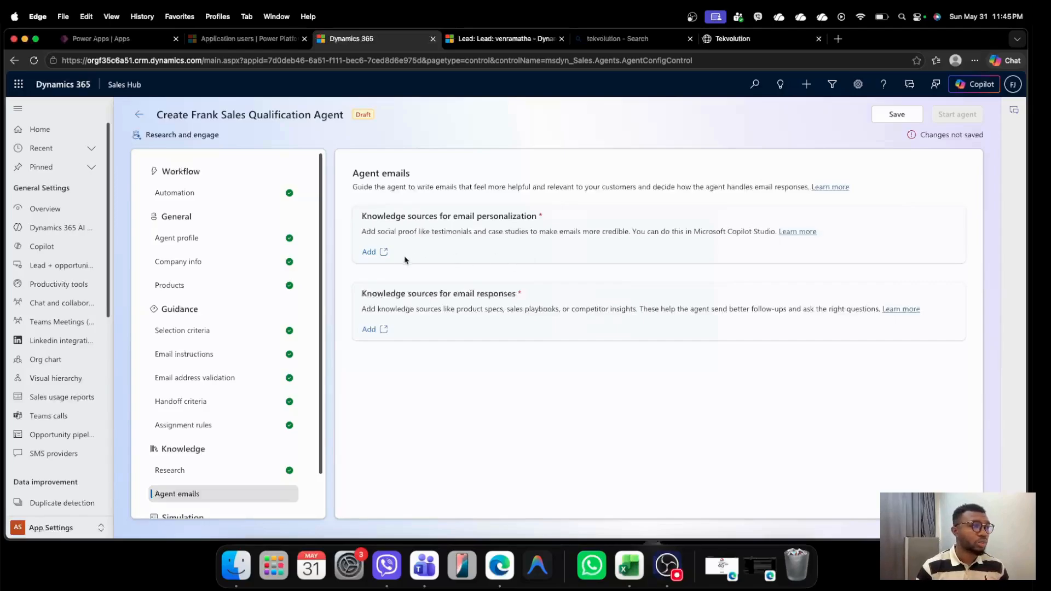
left_click(382, 252)
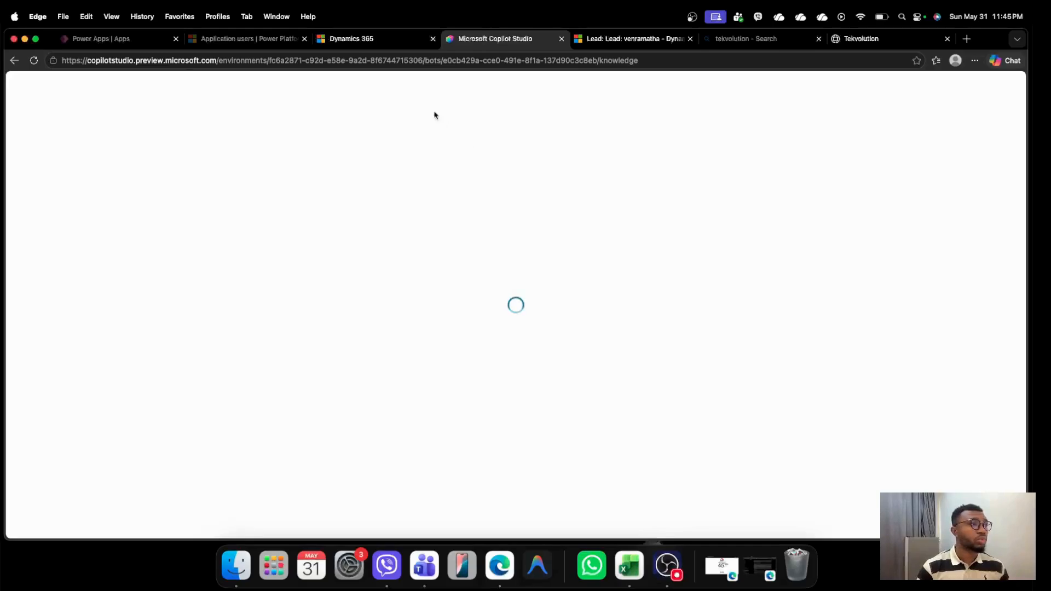
left_click(383, 39)
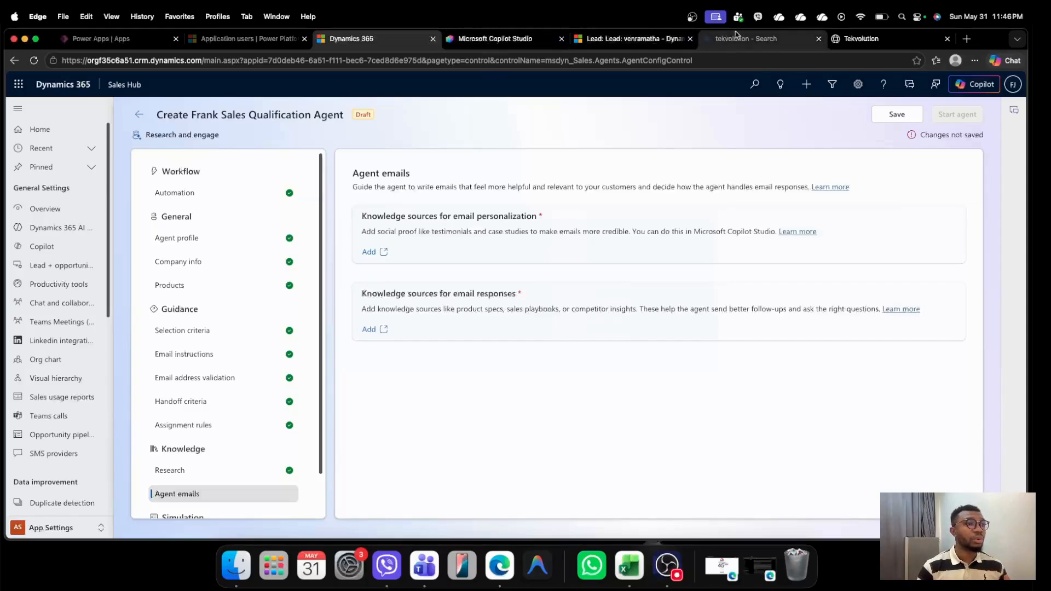
- Switch to the Tekvolution website and examine its home page for partner testimonials suitable for email personalization
left_click(854, 39)
scroll(547, 306, "down", 7)
scroll(570, 350, "down", 10)
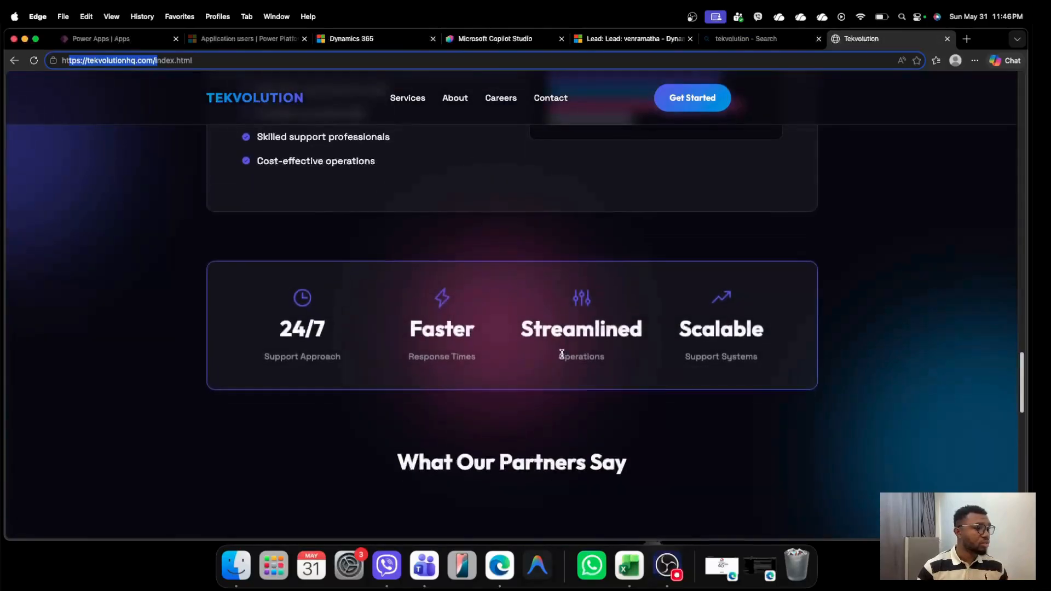
scroll(565, 357, "up", 5)
scroll(562, 357, "up", 5)
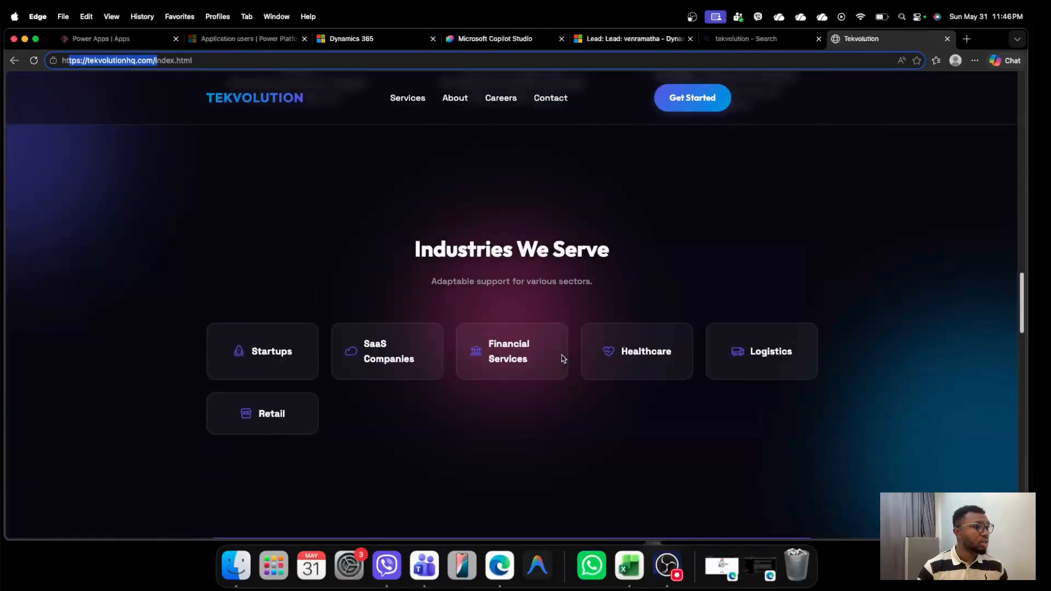
scroll(562, 356, "down", 10)
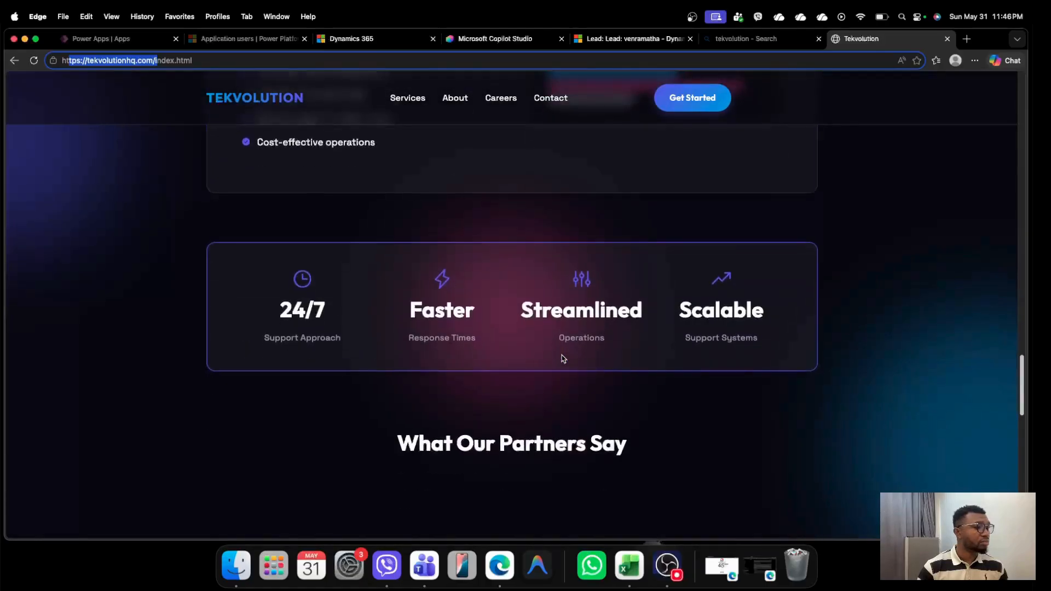
scroll(563, 356, "down", 6)
scroll(562, 355, "up", 3)
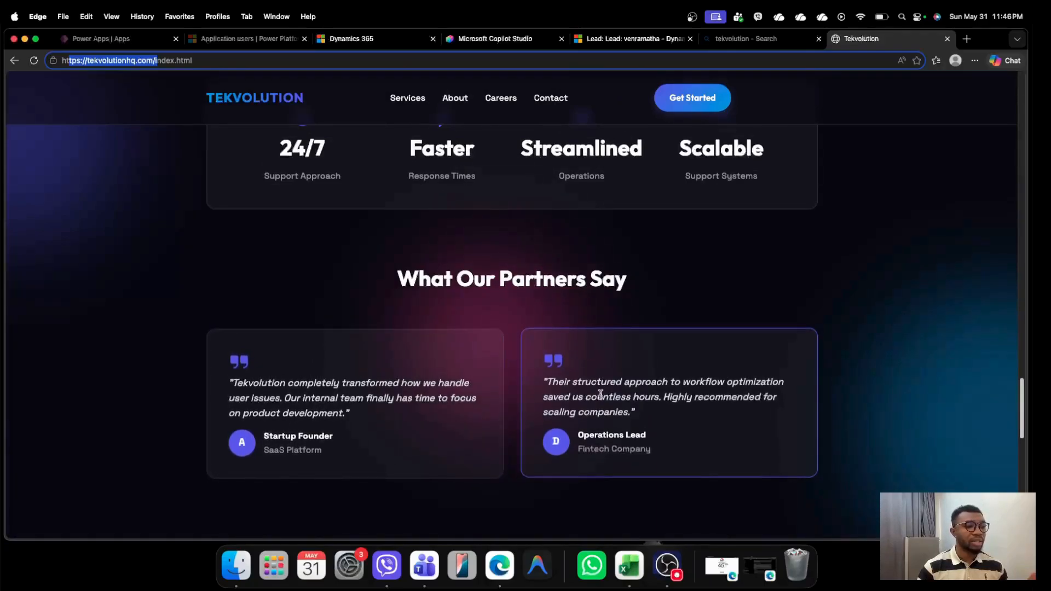
scroll(591, 426, "down", 3)
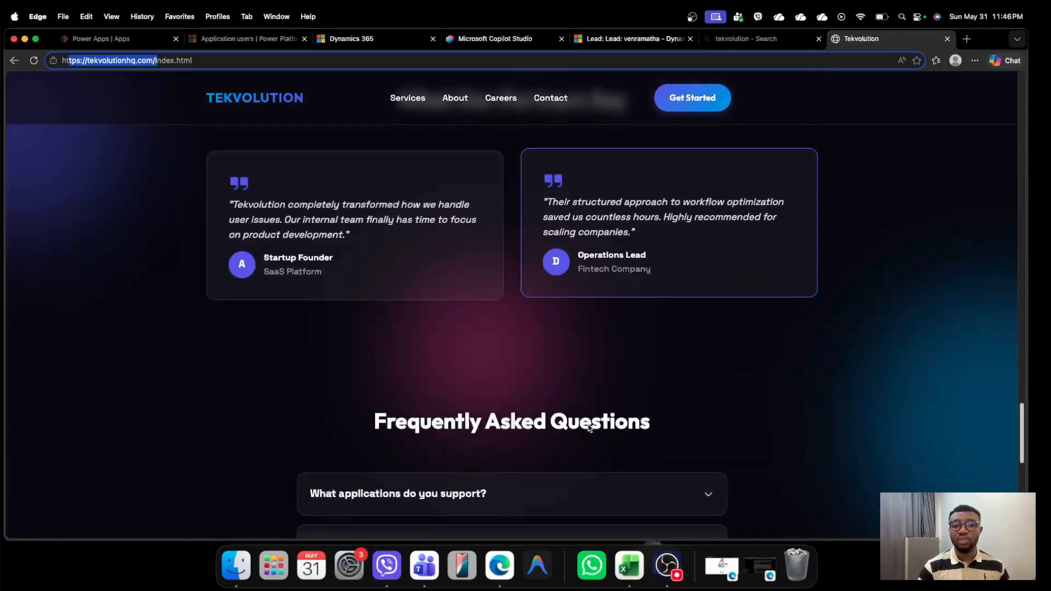
scroll(588, 426, "up", 4)
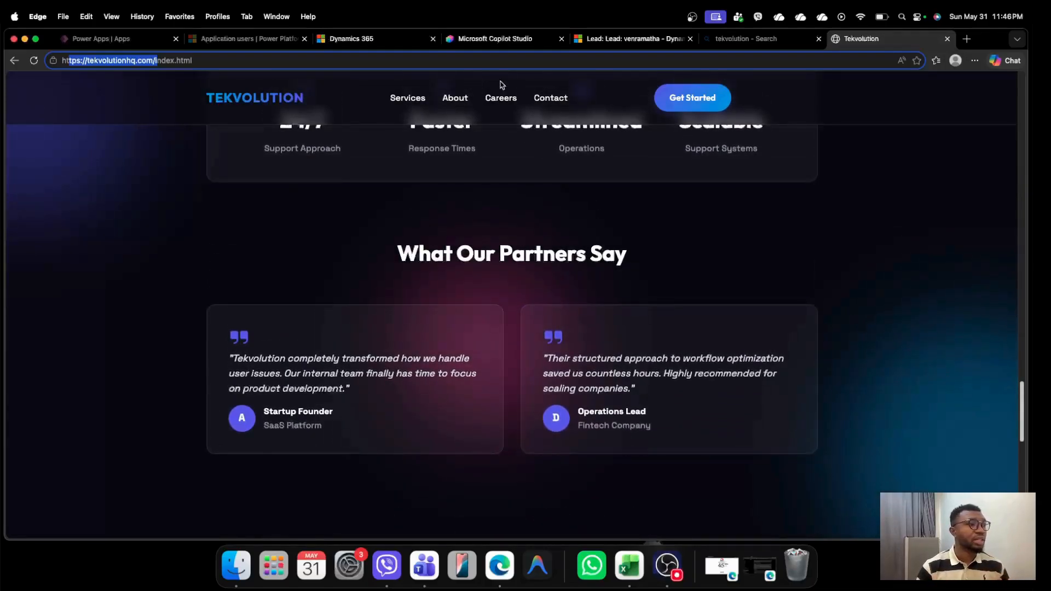
left_click(506, 39)
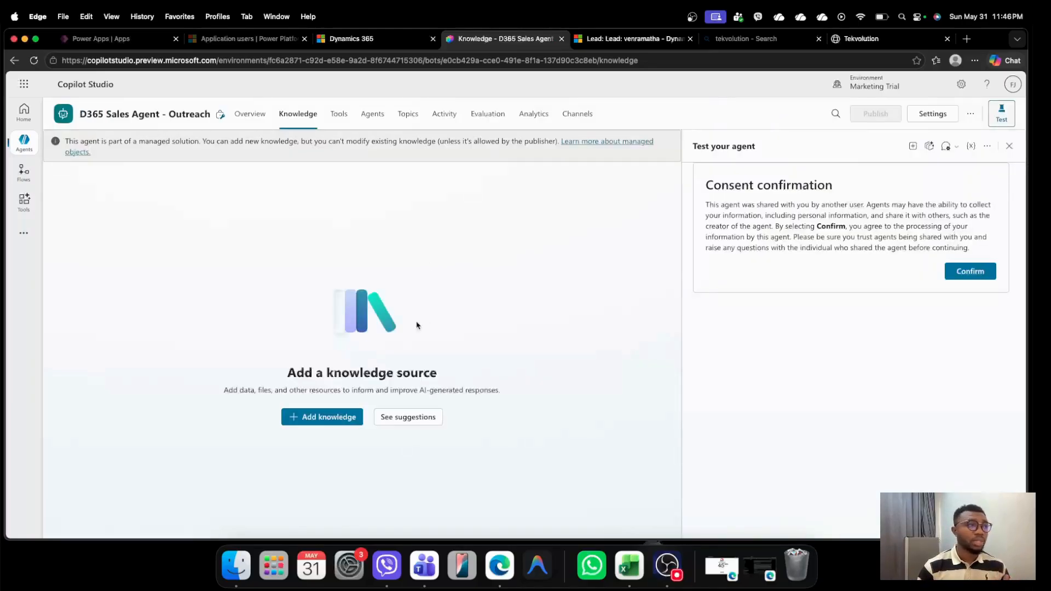
left_click(321, 417)
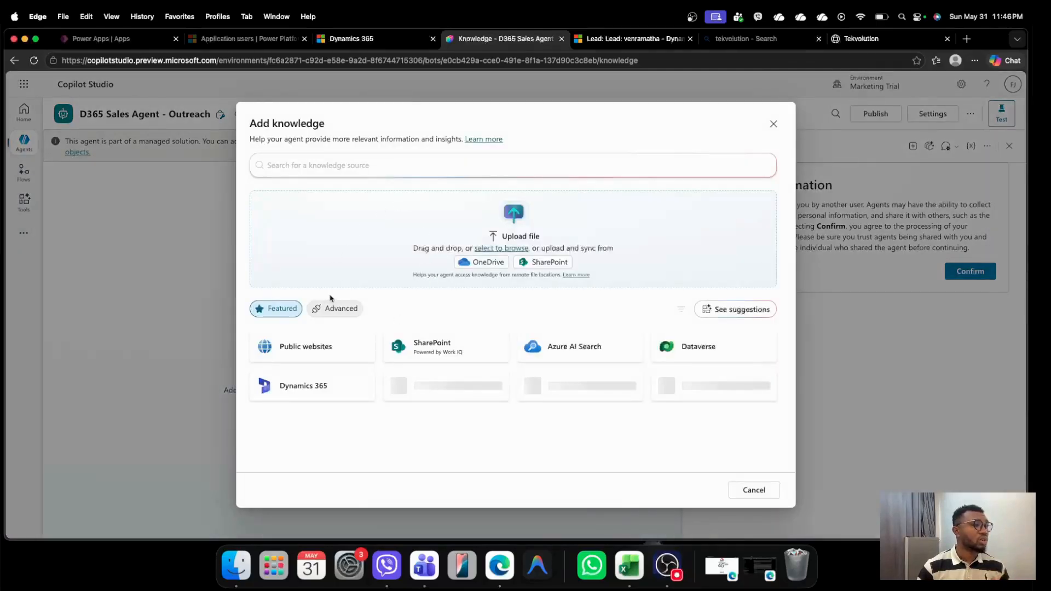
left_click(324, 347)
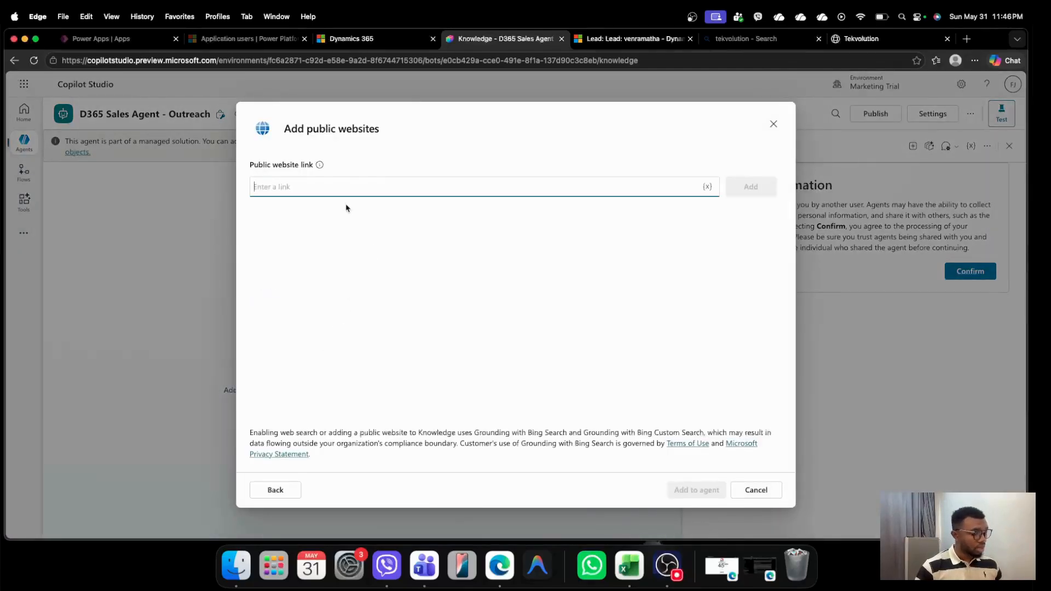
type("tps://tekvolutionhq.com/i")
key("BackSpace")
key("BackSpace")
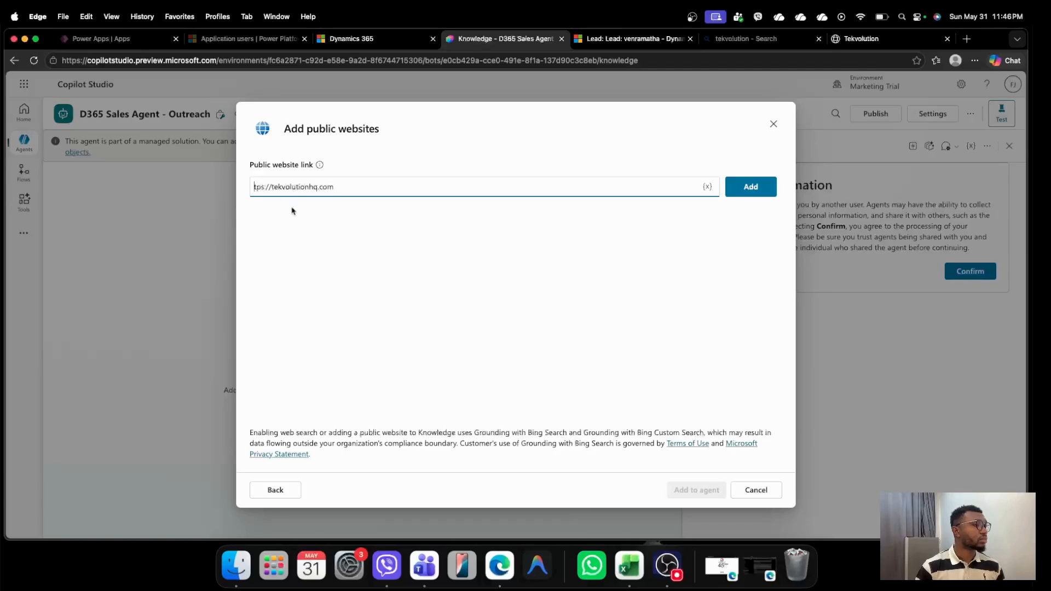
left_click(254, 187)
type("ht")
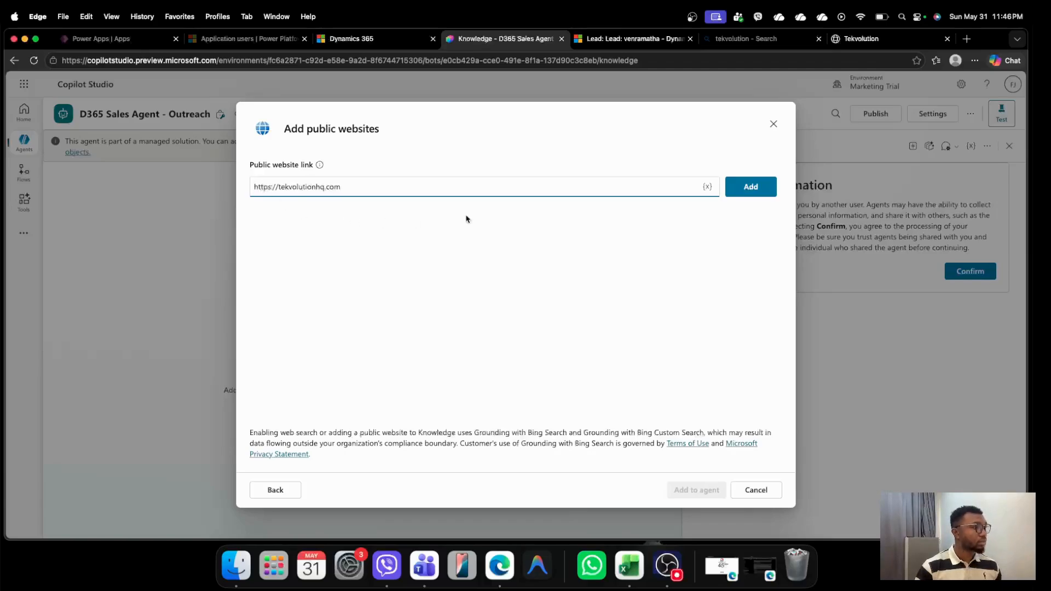
left_click(749, 188)
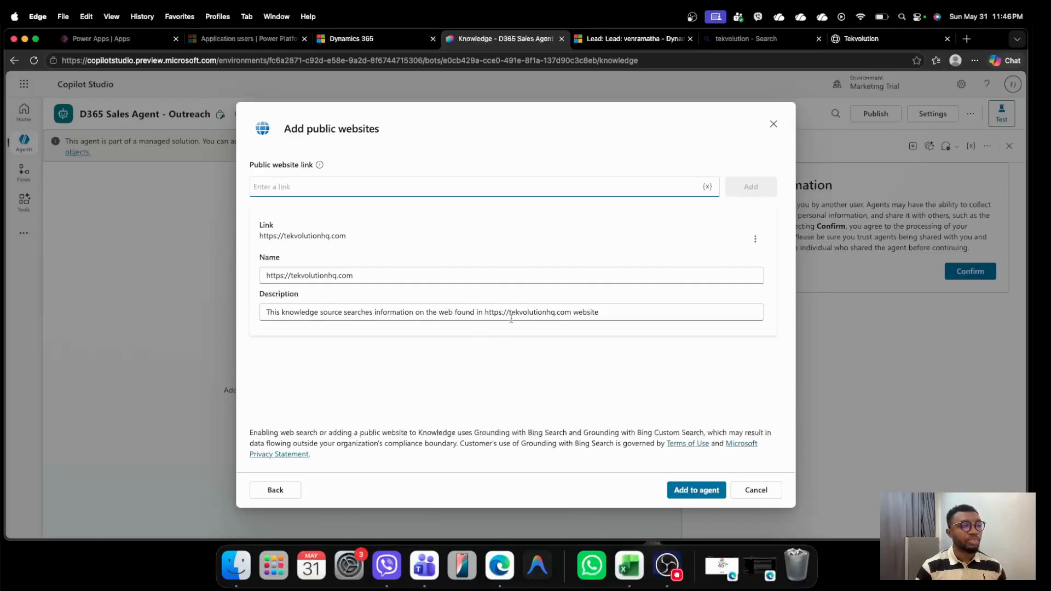
left_click(694, 490)
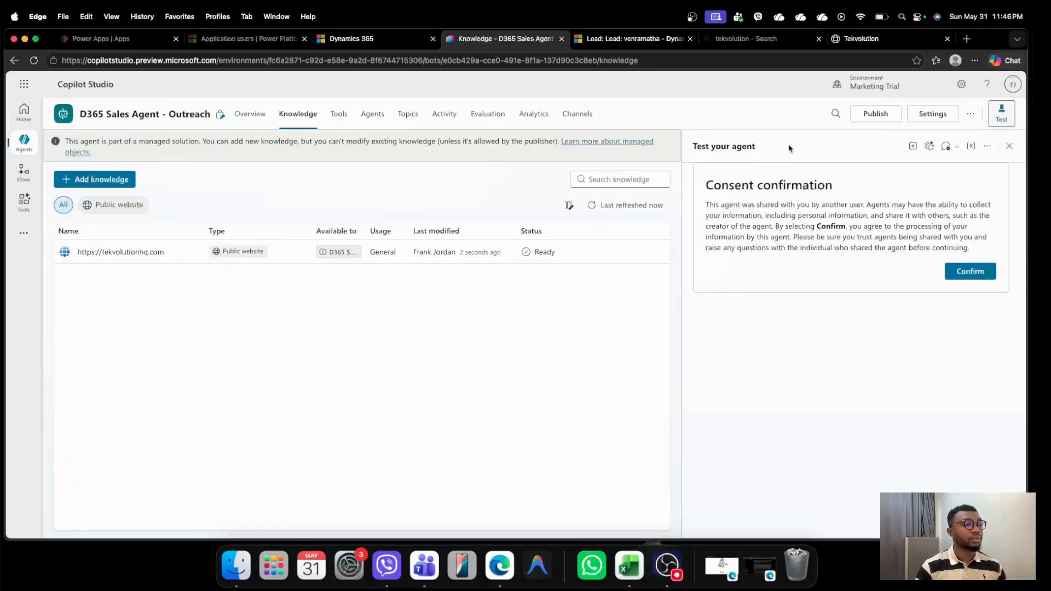
- Accept the Outreach agent's consent confirmation, close Copilot Studio, and return to the Agent emails settings in Dynamics 365
left_click(986, 273)
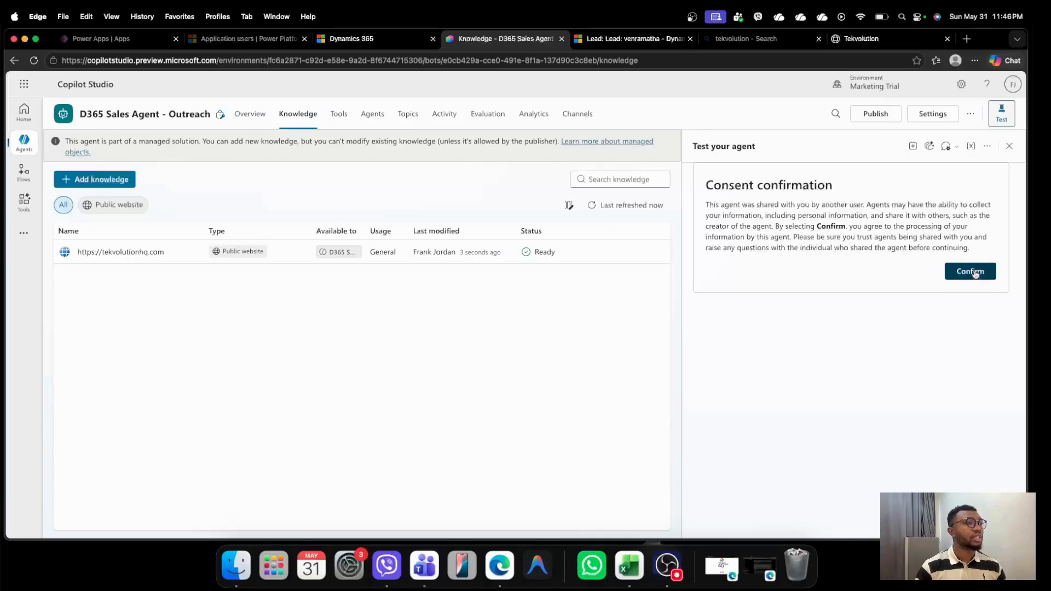
left_click(562, 40)
left_click(351, 38)
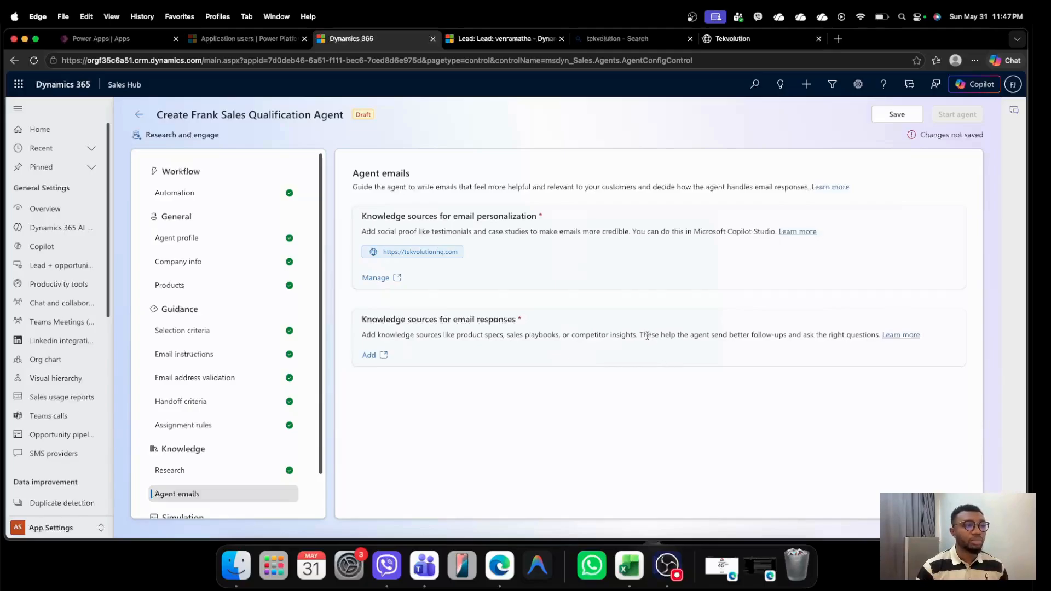
- Read the description of the email responses knowledge sources and open them for adding in Copilot Studio
left_click_drag(647, 336, 834, 334)
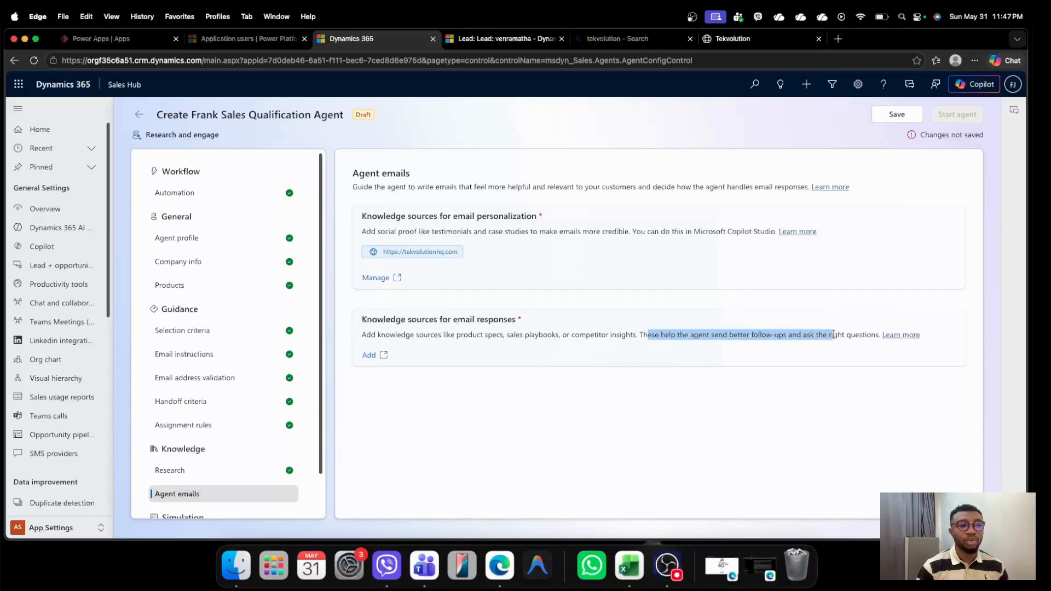
left_click(760, 445)
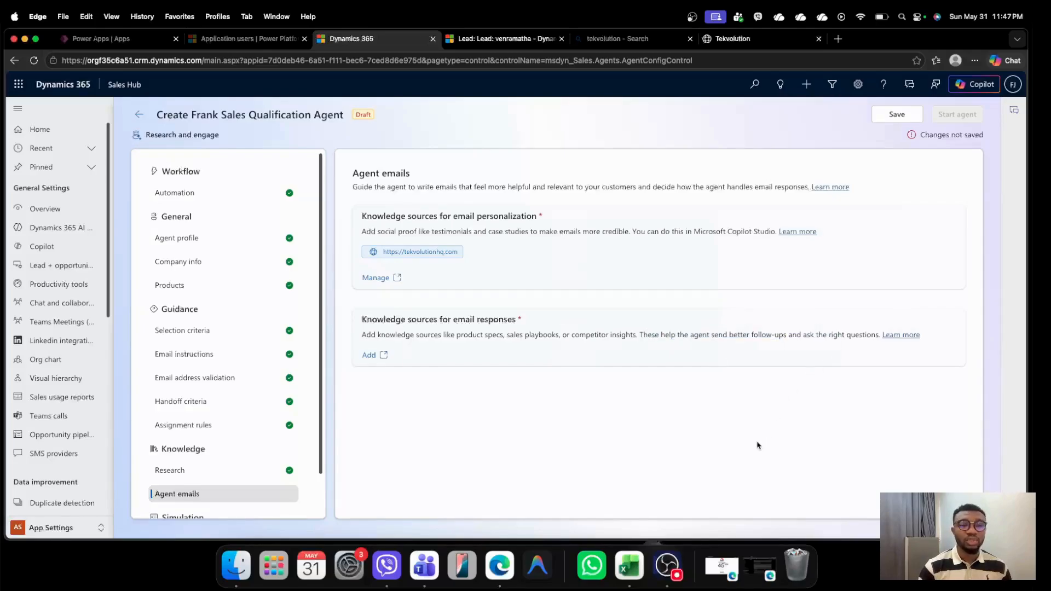
left_click(379, 356)
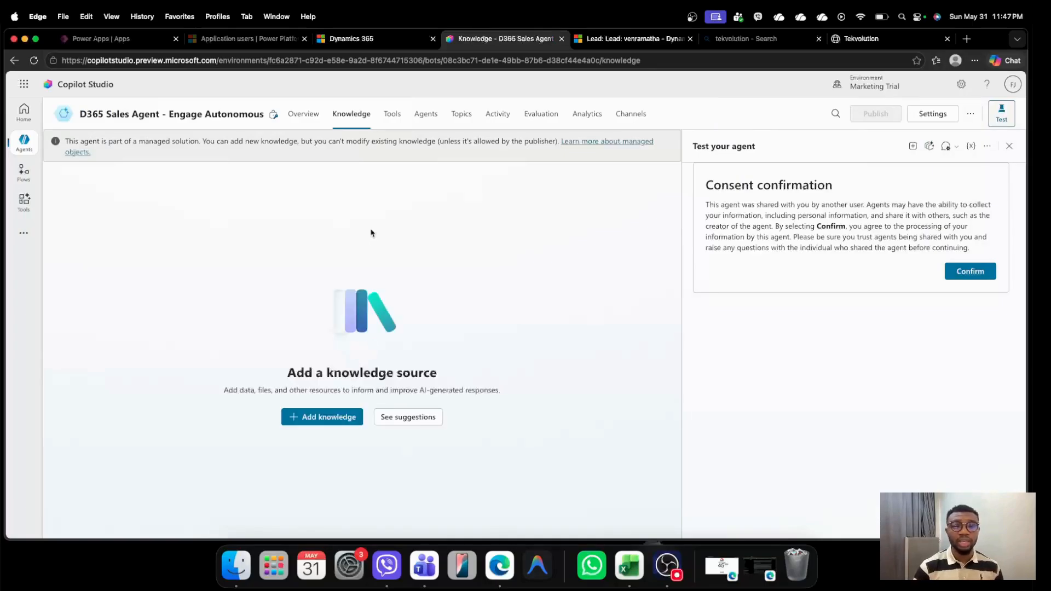
left_click(332, 423)
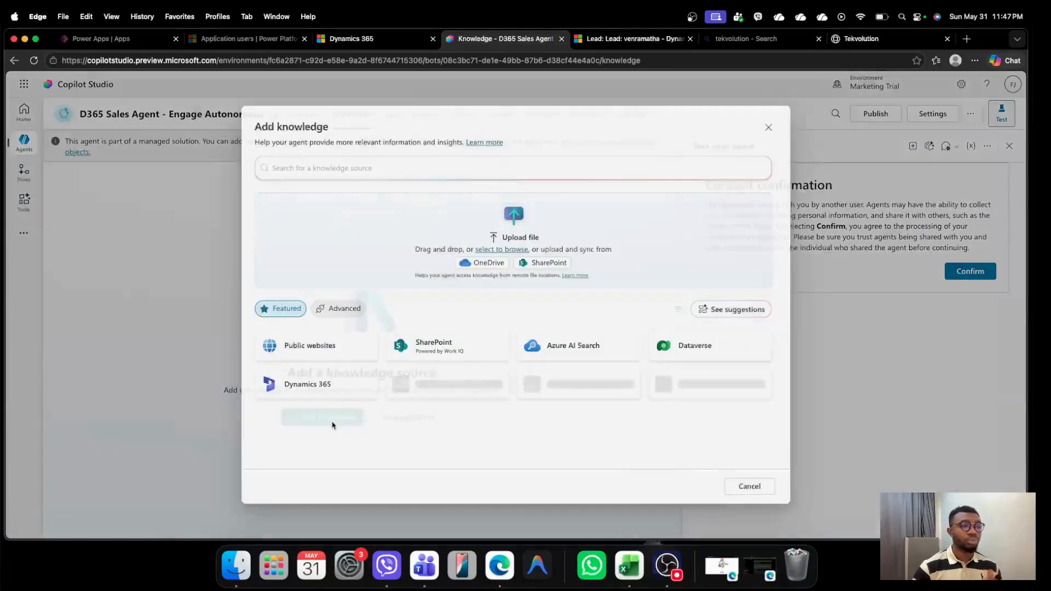
left_click(323, 355)
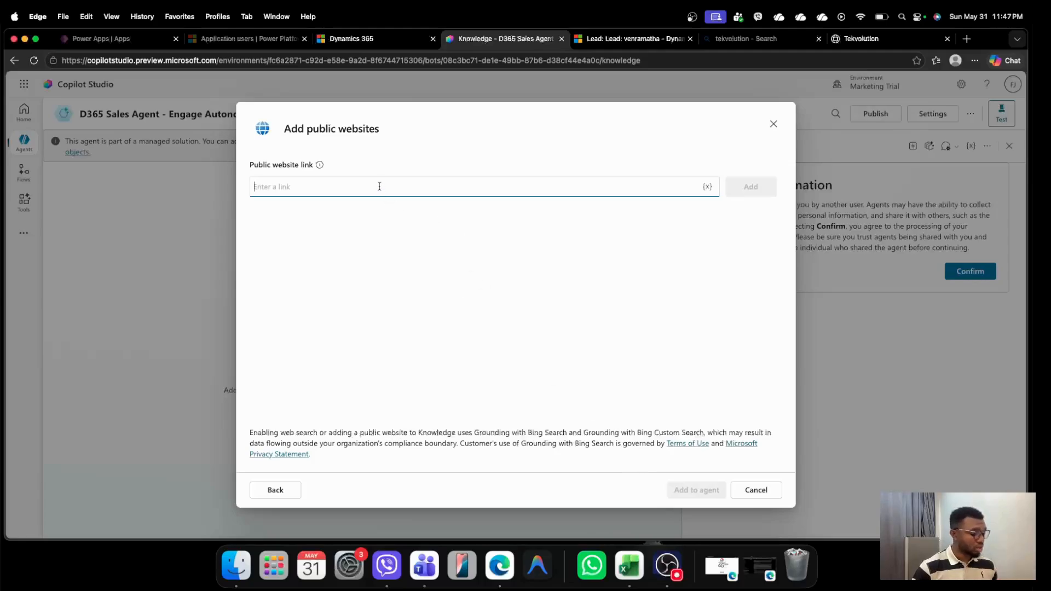
type("tps://tekvolutionhq.com/i")
key("super+Left")
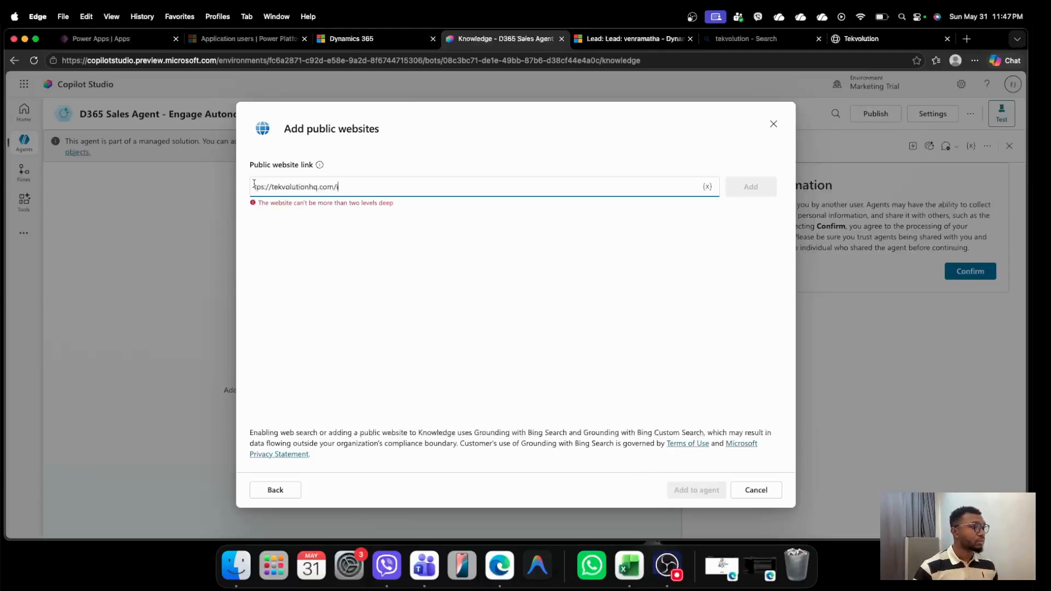
type("ht")
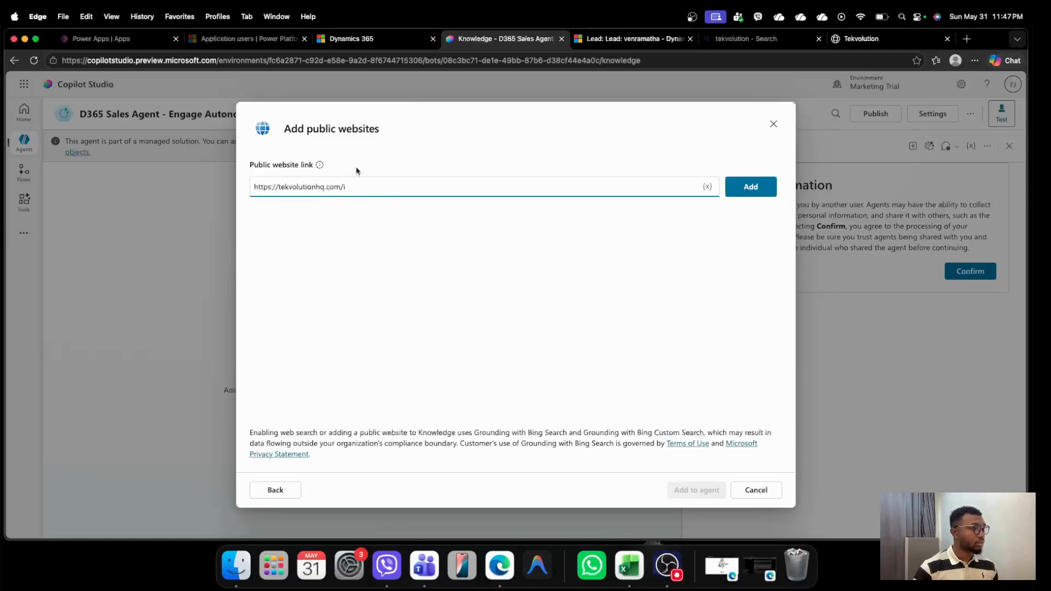
left_click(751, 187)
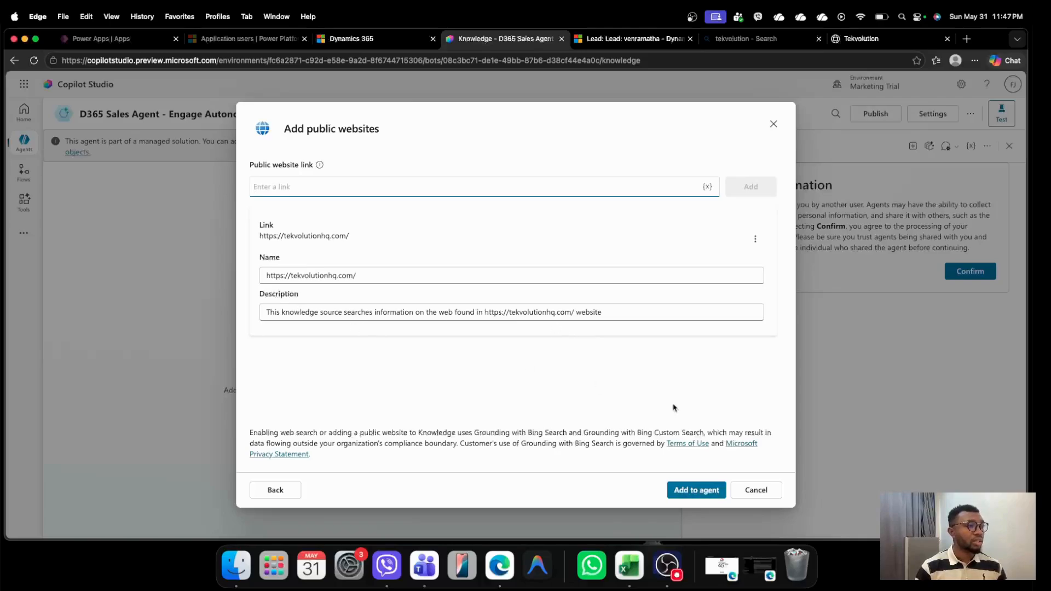
left_click(696, 490)
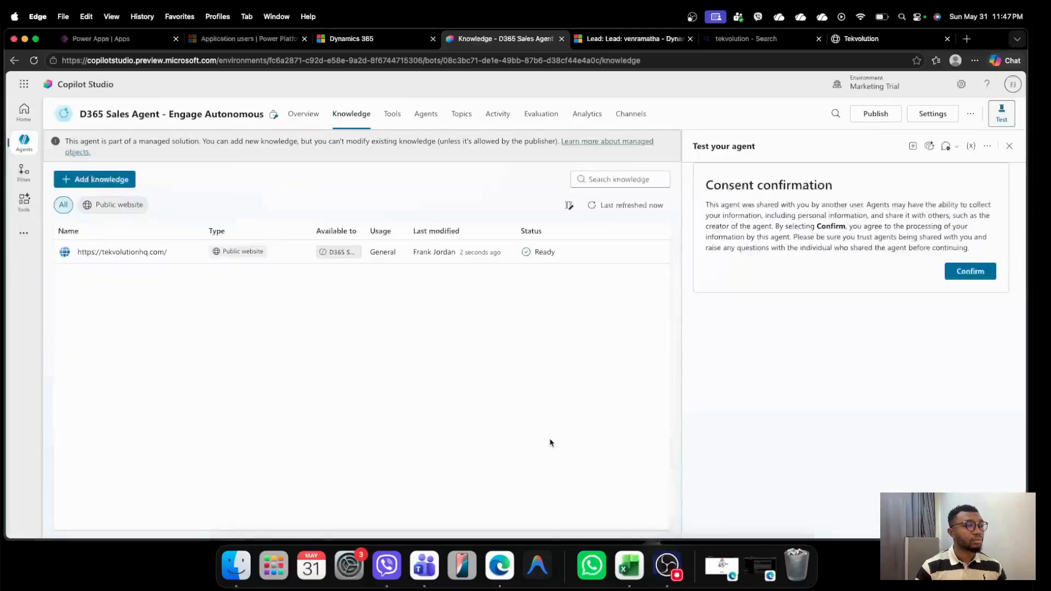
- Accept the Engage Autonomous agent's consent confirmation, close Copilot Studio, and save the Sales Qualification Agent's configuration in Dynamics 365
left_click(970, 272)
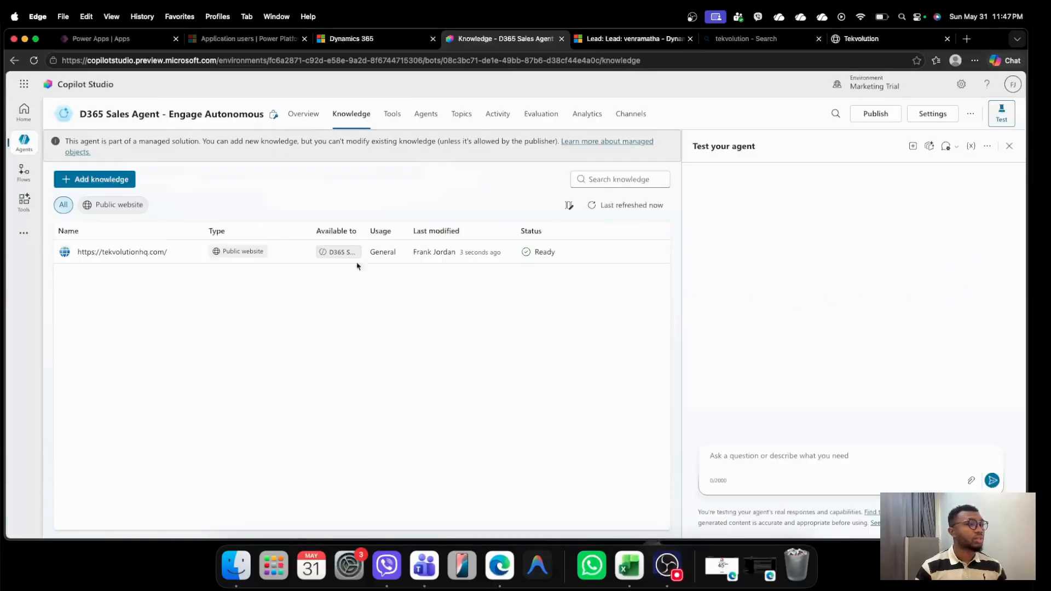
left_click(562, 39)
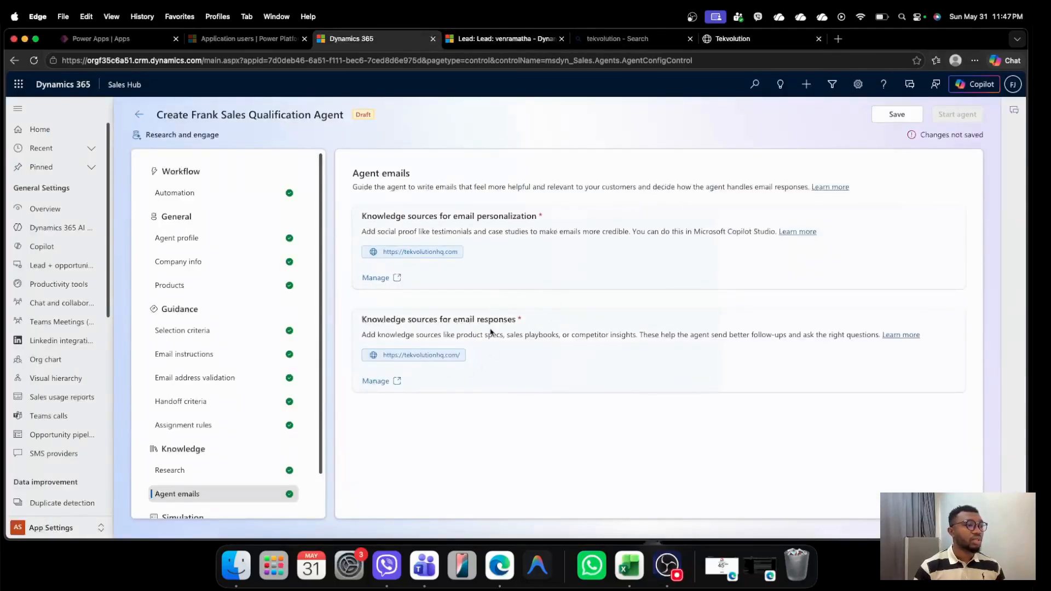
left_click(898, 115)
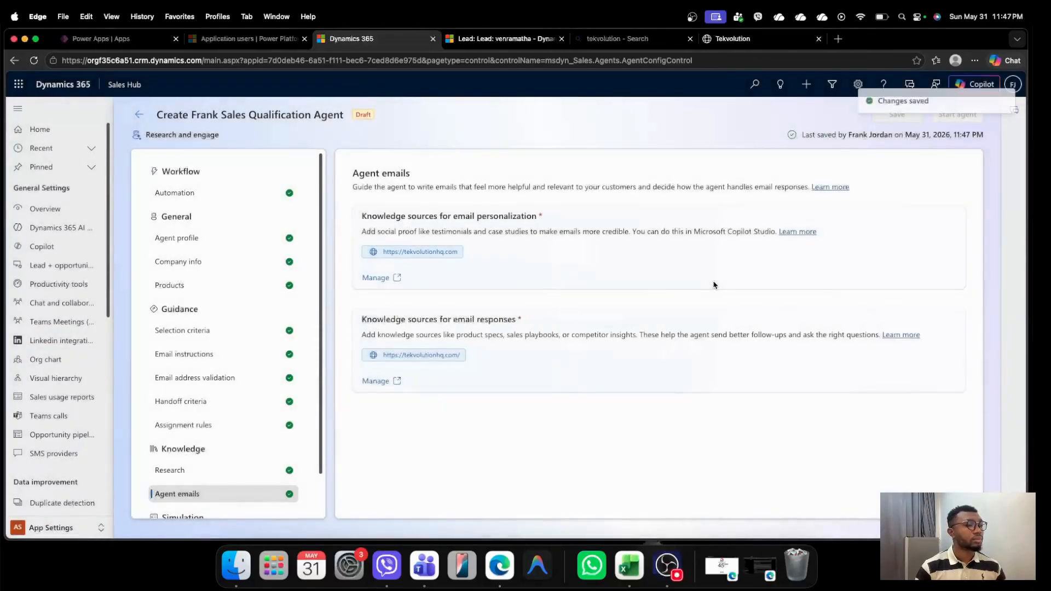
- Review how the outreach emails simulation works, start testing it, and go to the agent list while testing is prepared
scroll(247, 277, "down", 3)
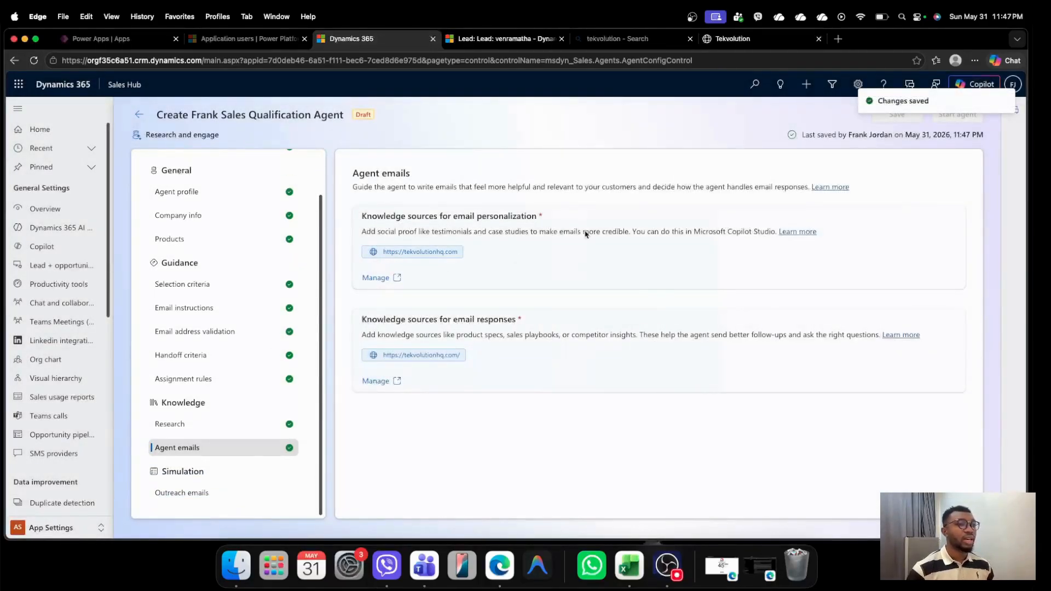
left_click(183, 495)
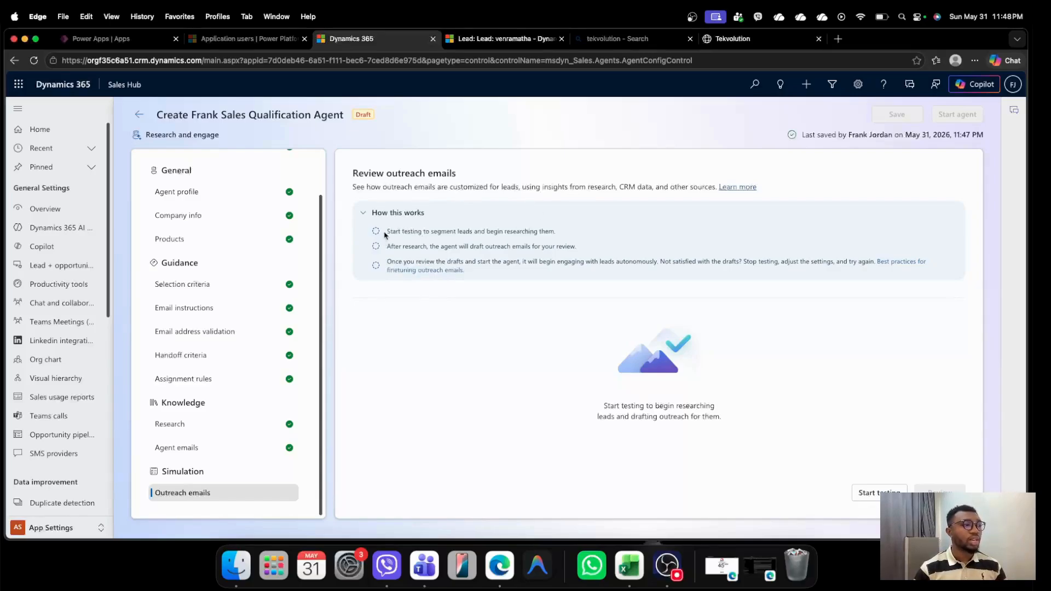
left_click_drag(386, 231, 512, 234)
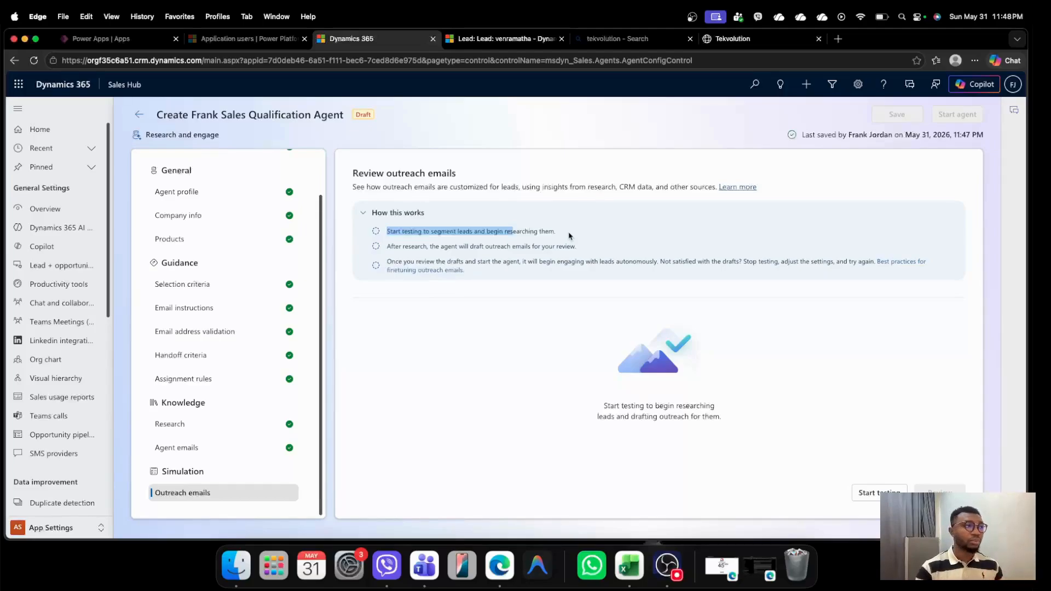
left_click_drag(493, 247, 602, 249)
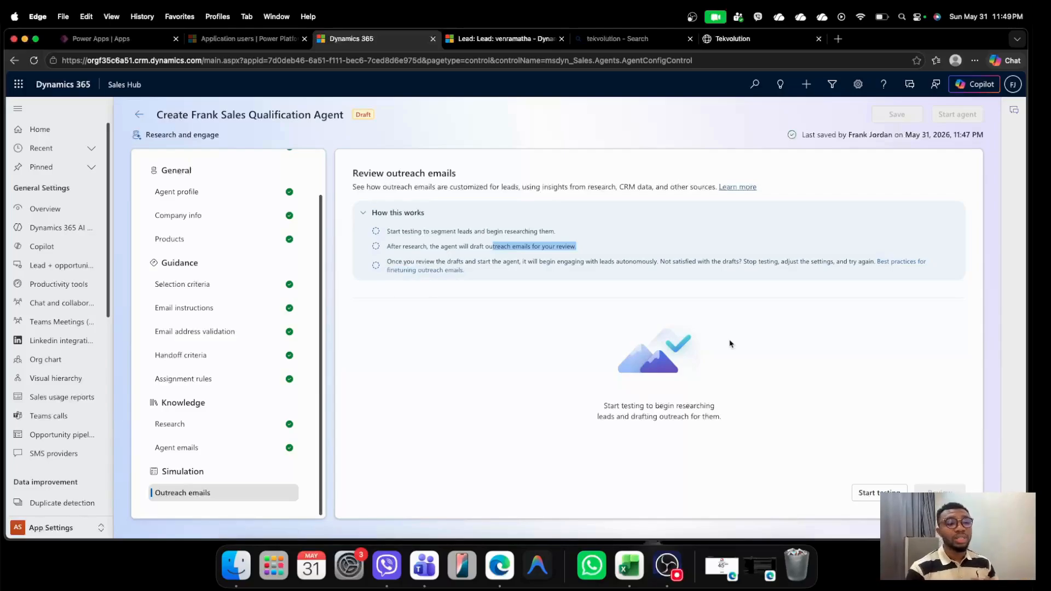
left_click(876, 494)
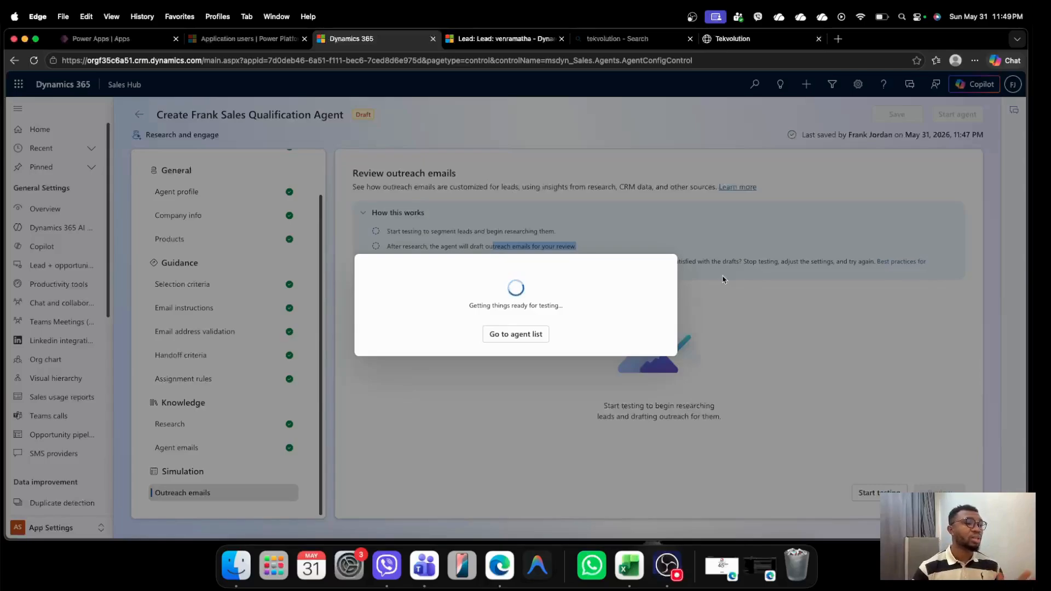
left_click(516, 340)
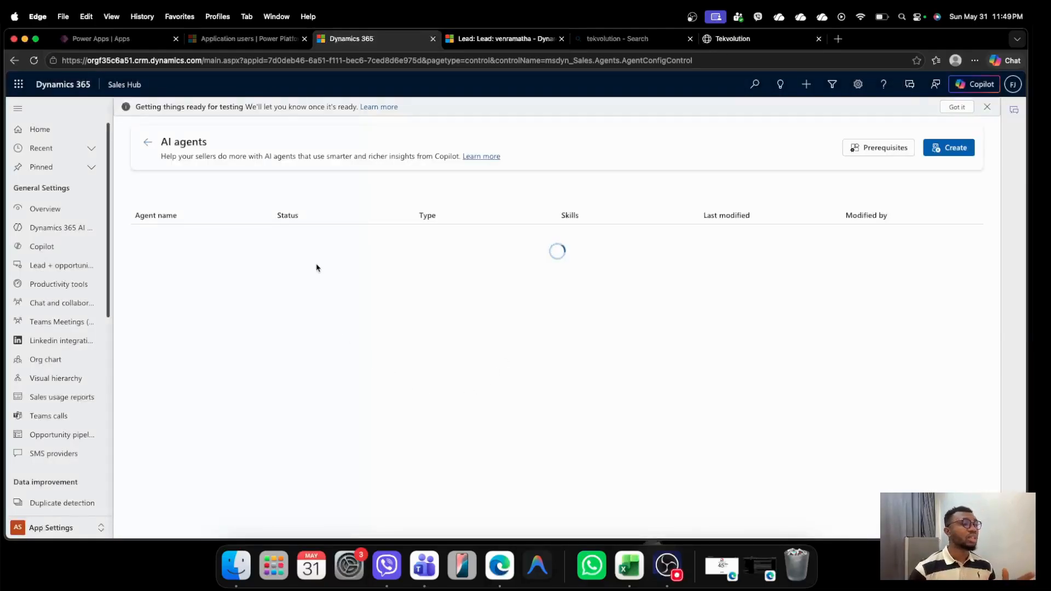